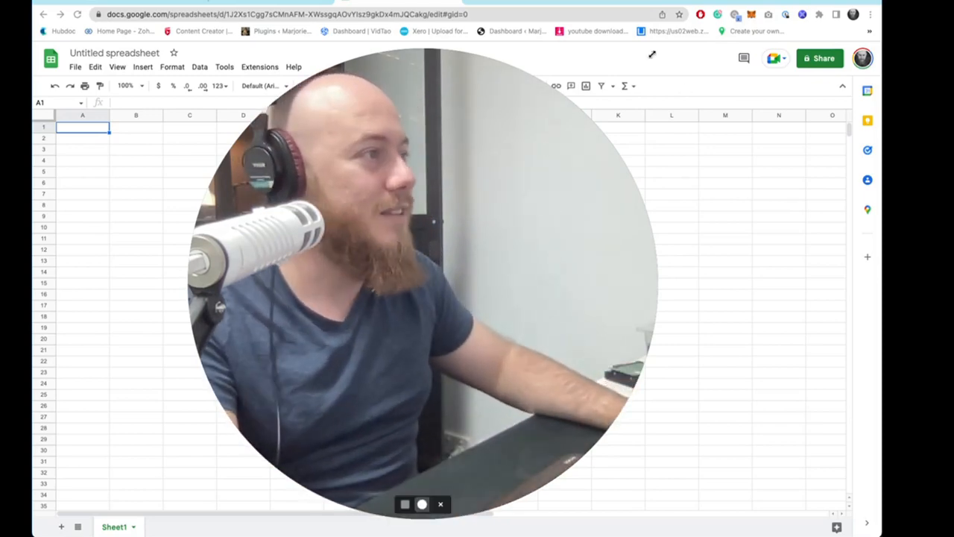
left_click_drag(656, 48, 200, 364)
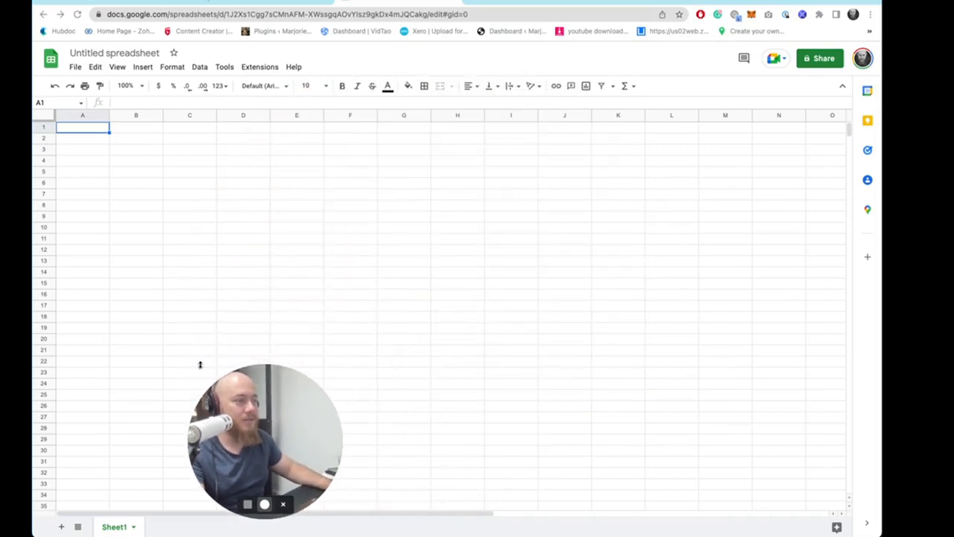
left_click_drag(267, 437, 154, 438)
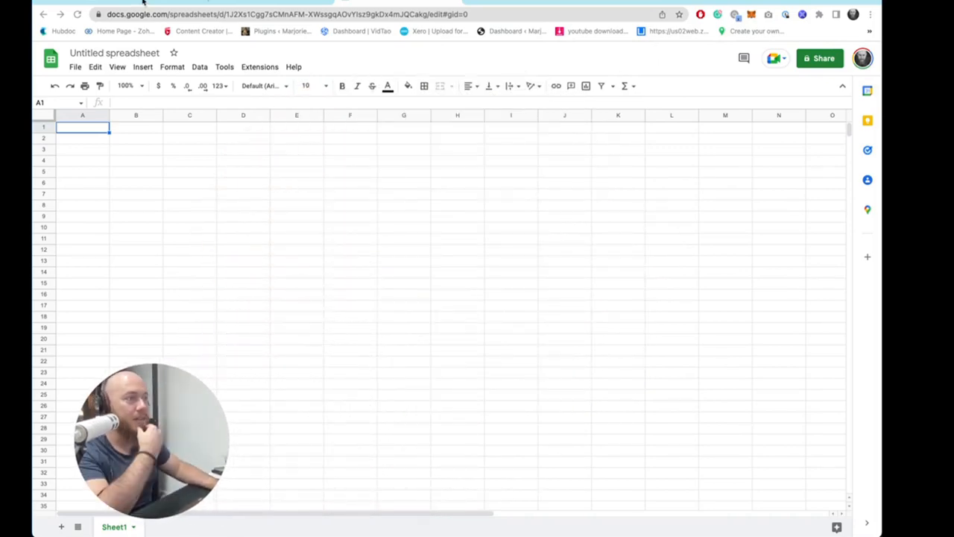
- Open mediable.com.au in a new tab and go to its Get an Instant Quote page
left_click(478, 2)
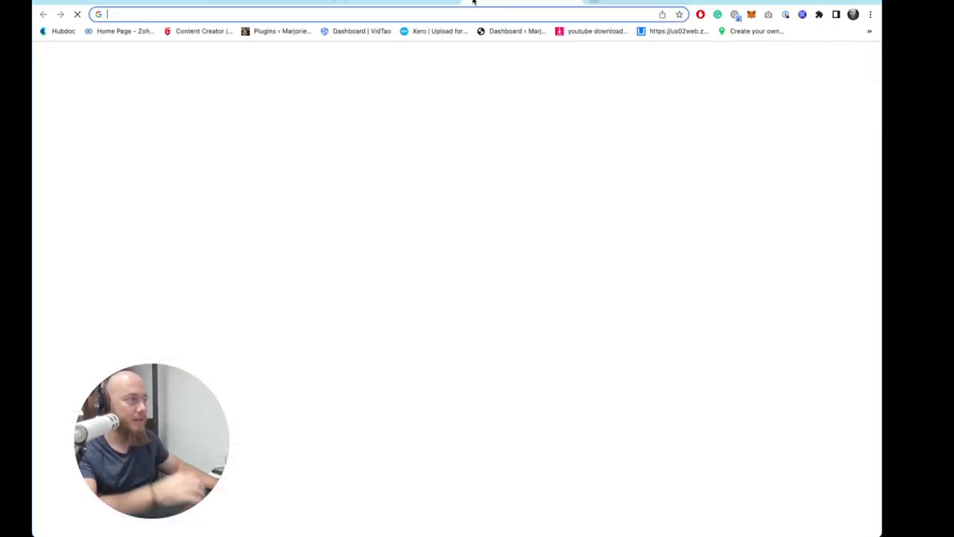
type("mediabl")
key("Return")
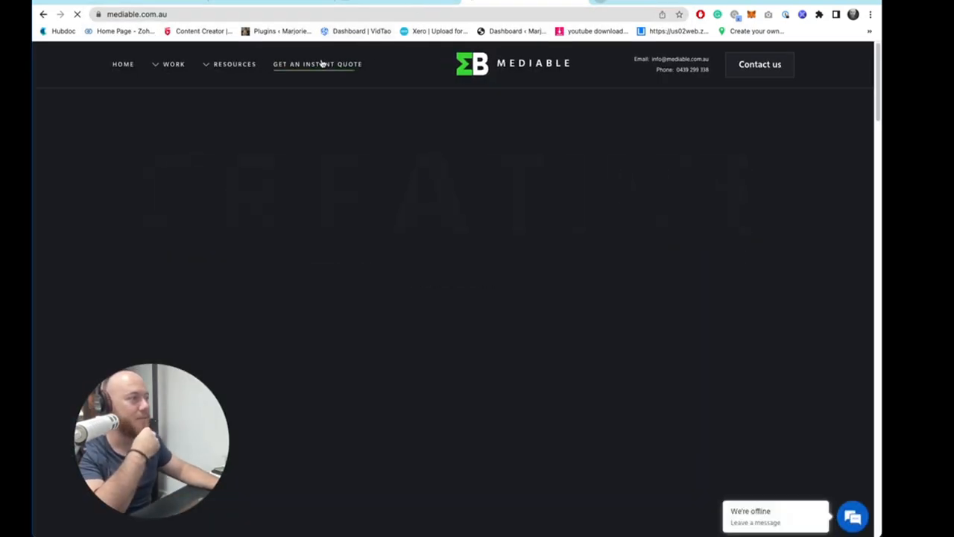
left_click(308, 66)
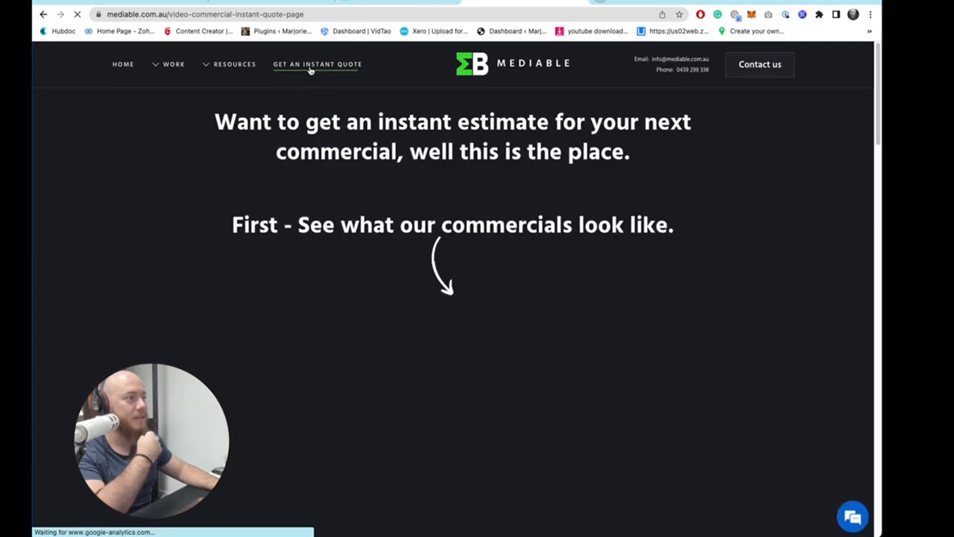
- Scroll through the quote page's introduction and sample commercial down to the Video Commercial Quick Quote Form
left_click_drag(256, 103, 677, 213)
scroll(677, 213, "down", 2)
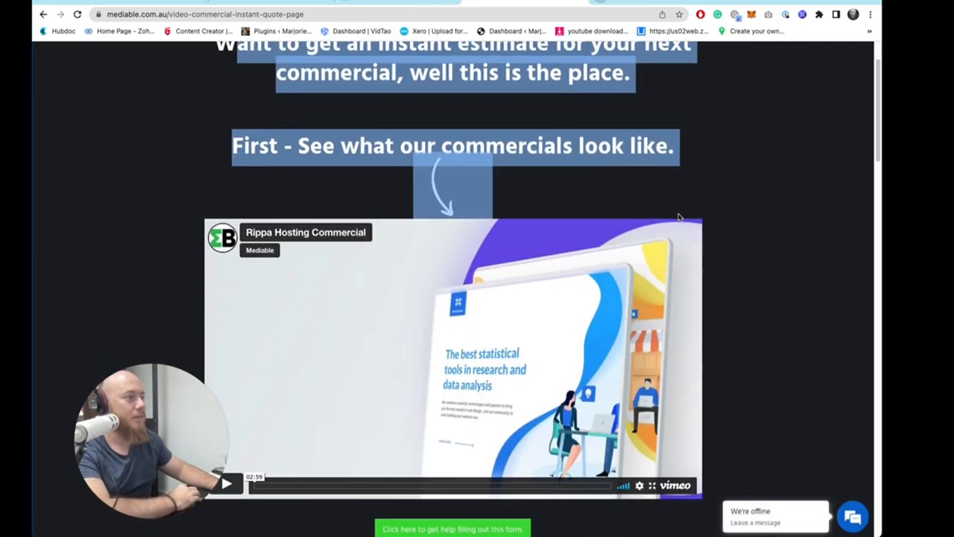
scroll(679, 210, "down", 4)
left_click_drag(285, 201, 739, 261)
scroll(739, 261, "down", 3)
scroll(617, 199, "up", 3)
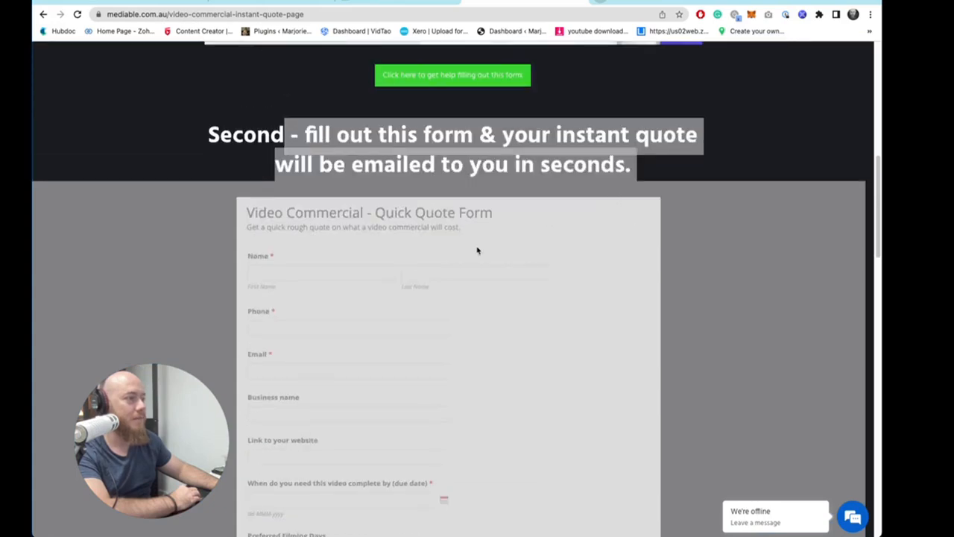
left_click(415, 217)
left_click(330, 352)
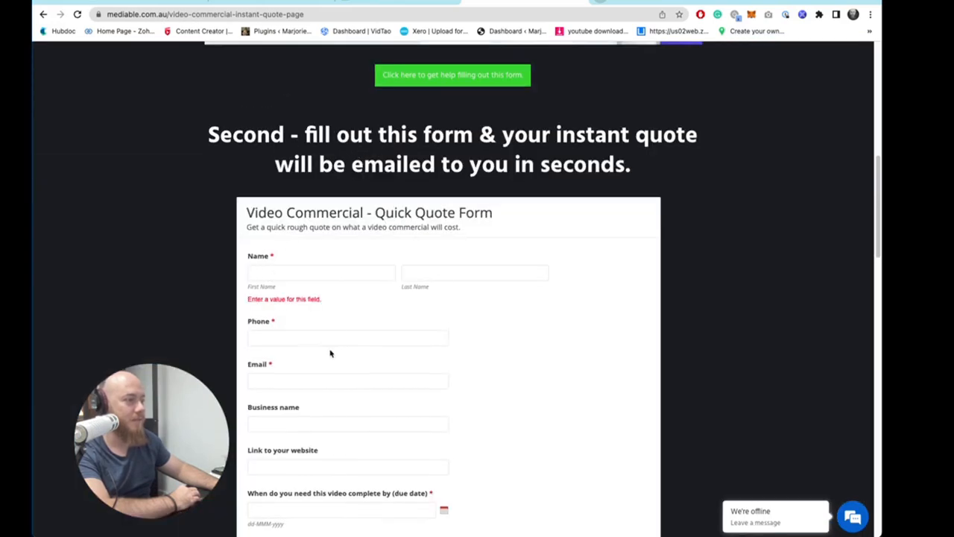
scroll(307, 290, "down", 10)
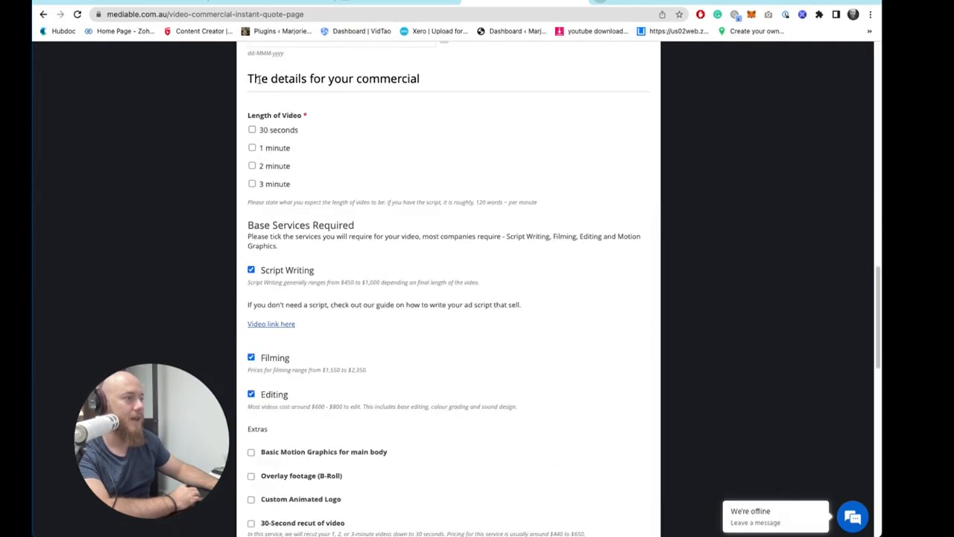
- Review the form's video length, base services, extras, filming location and terms sections down to the submit buttons
left_click_drag(261, 79, 291, 205)
left_click(281, 157)
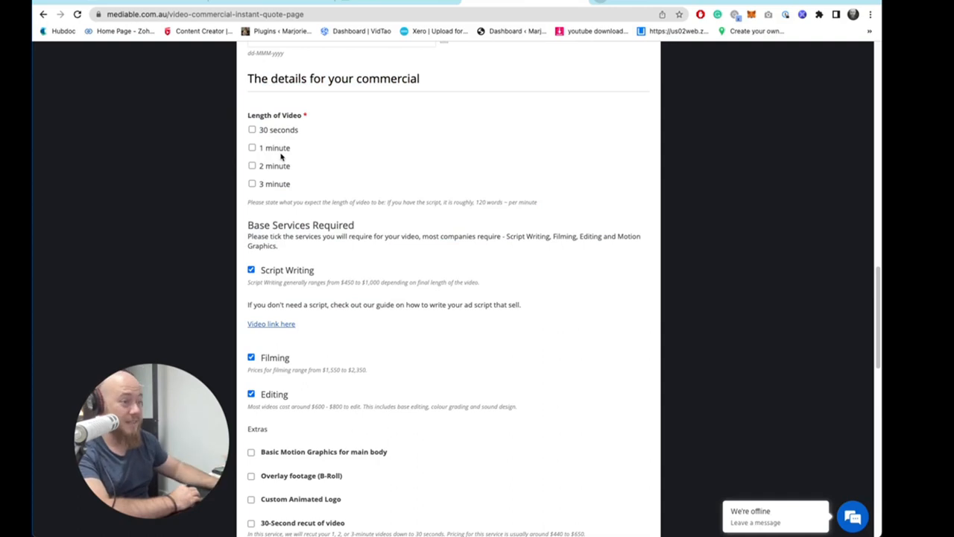
left_click_drag(269, 130, 291, 177)
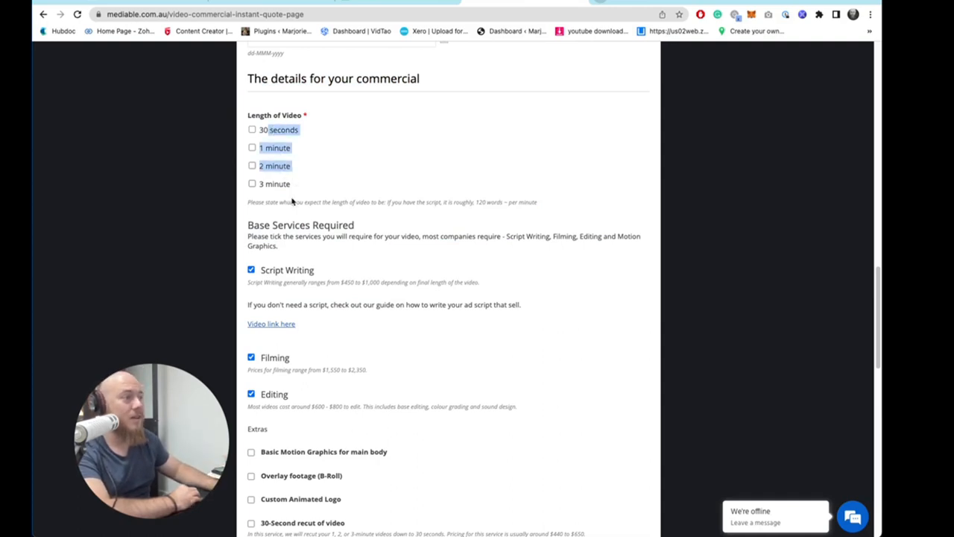
left_click_drag(285, 270, 479, 283)
scroll(295, 370, "down", 2)
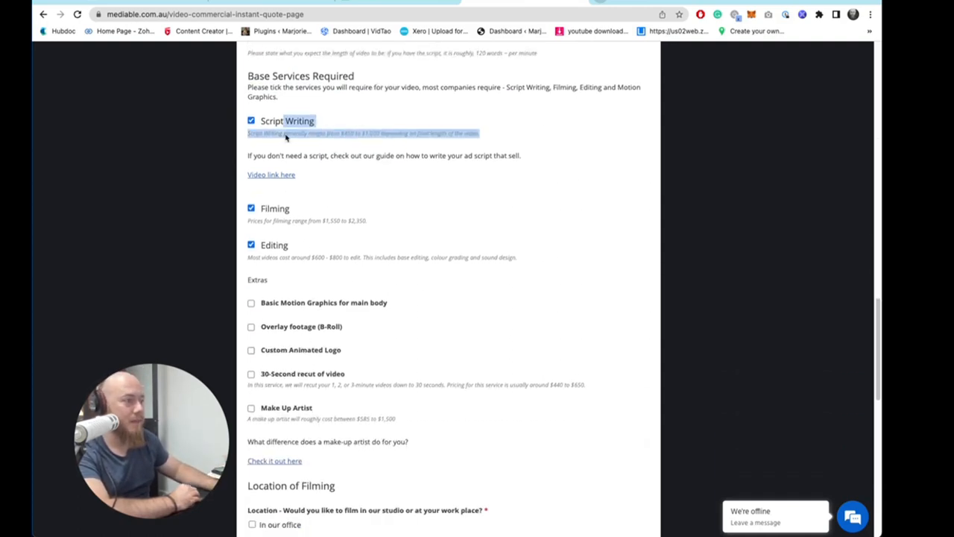
left_click(395, 319)
left_click_drag(299, 304, 362, 383)
scroll(355, 378, "down", 4)
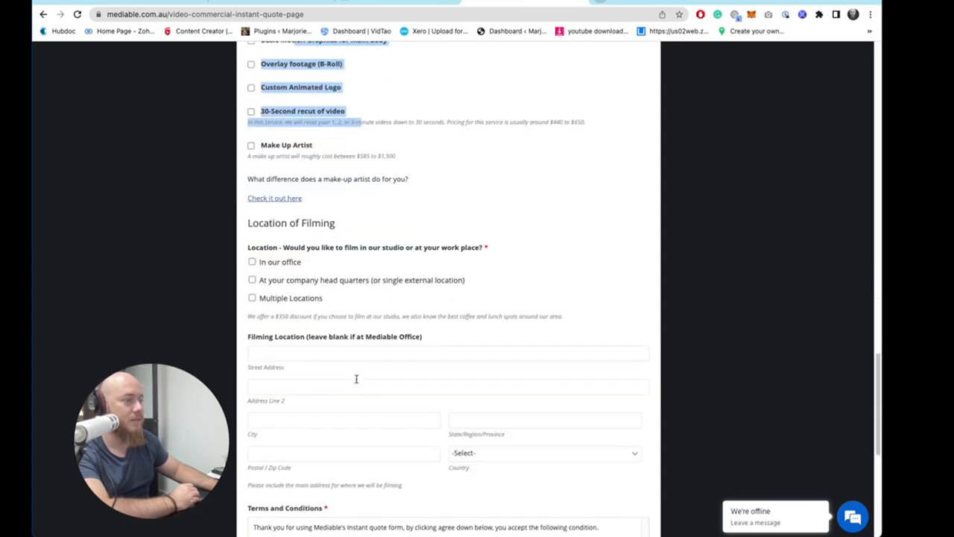
scroll(343, 357, "down", 2)
scroll(340, 336, "down", 2)
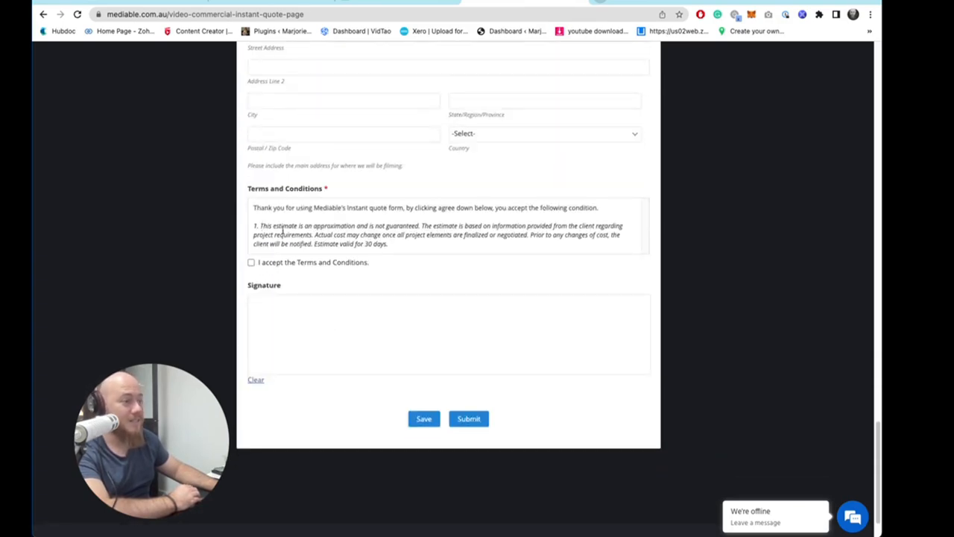
scroll(282, 231, "up", 10)
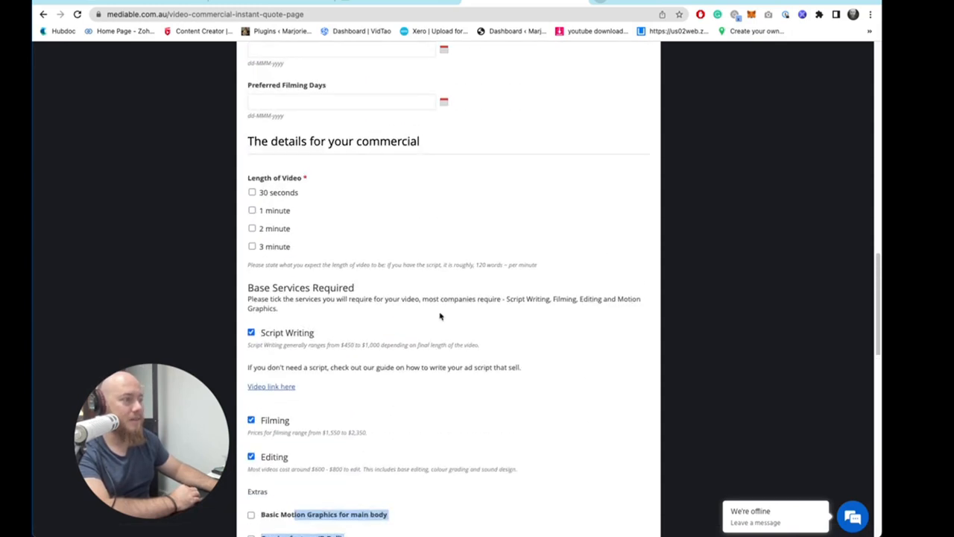
scroll(440, 316, "up", 1)
- Test the Length of Video checkboxes by ticking and unticking several durations
left_click_drag(247, 236, 303, 304)
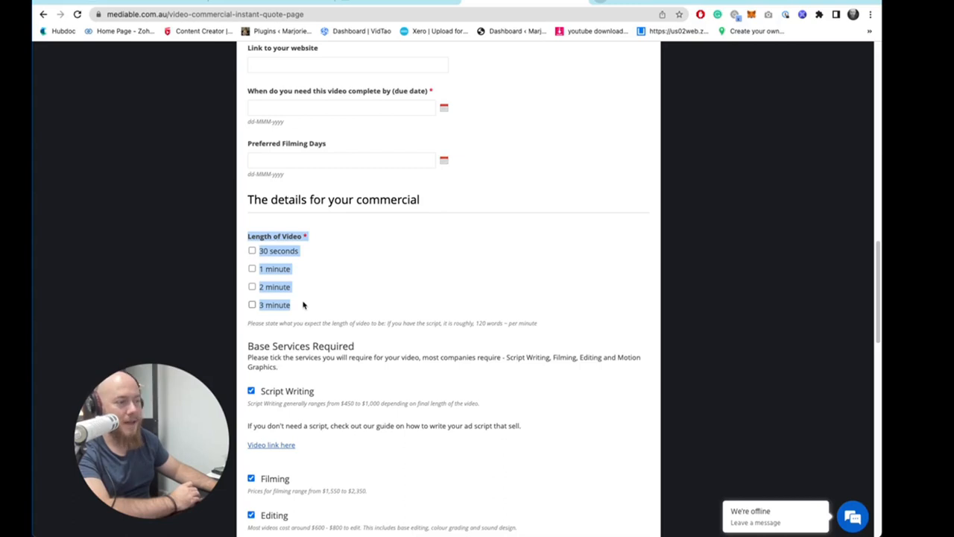
left_click(270, 270)
left_click(252, 251)
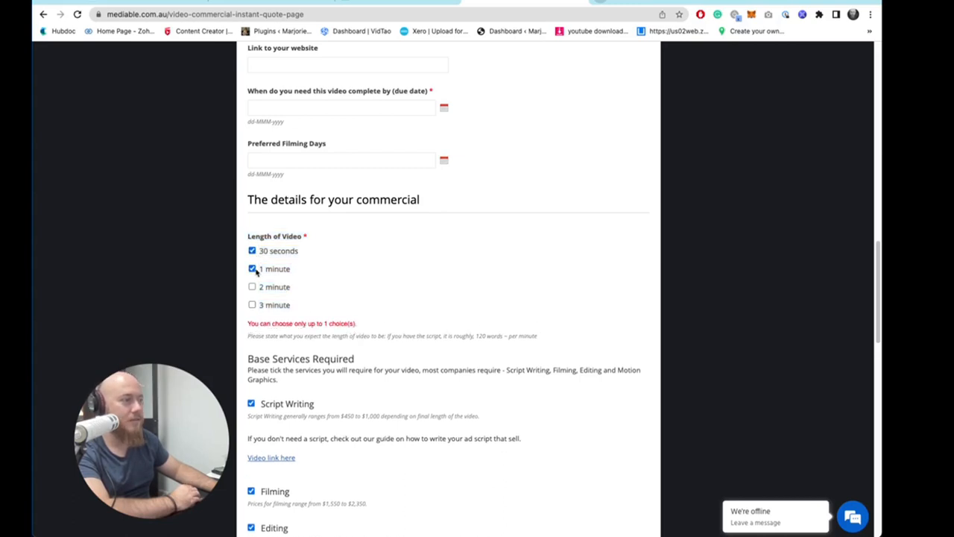
left_click(252, 268)
left_click(252, 251)
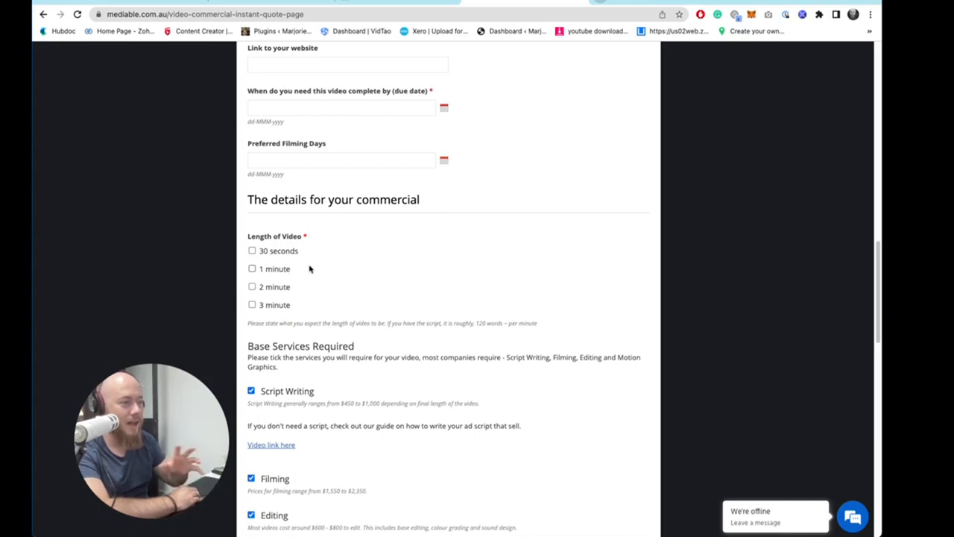
left_click(252, 287)
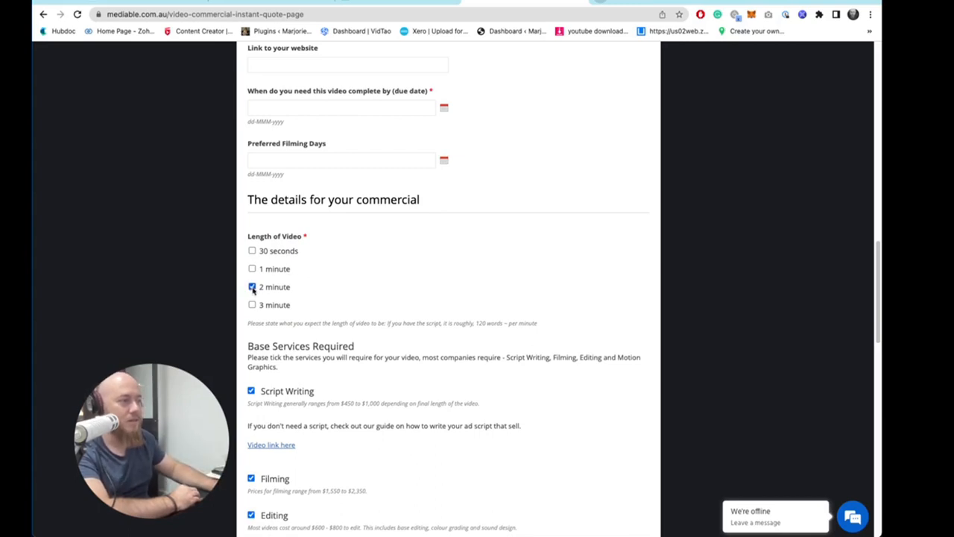
left_click(252, 304)
left_click(252, 287)
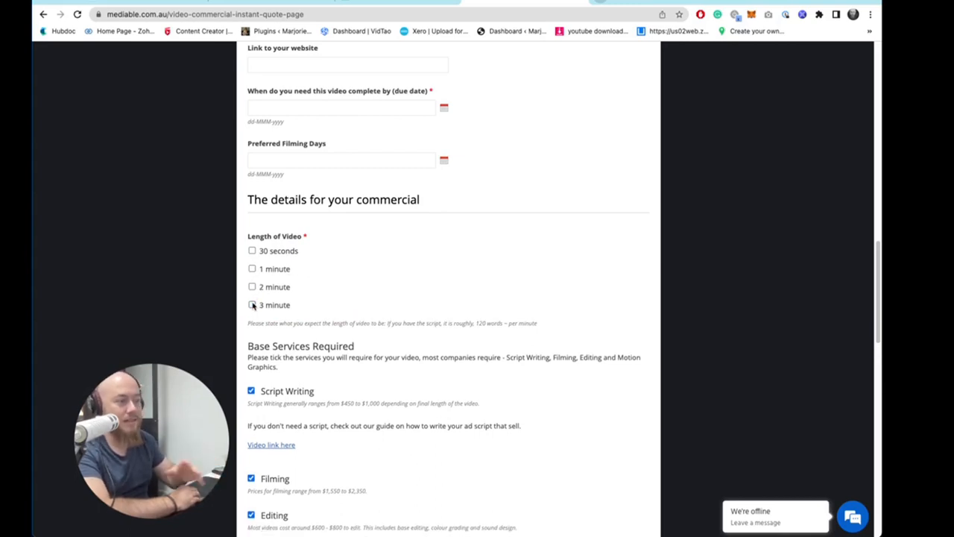
- Examine the Script Writing, Editing and extras options, highlighting their names and price notes
scroll(358, 198, "down", 3)
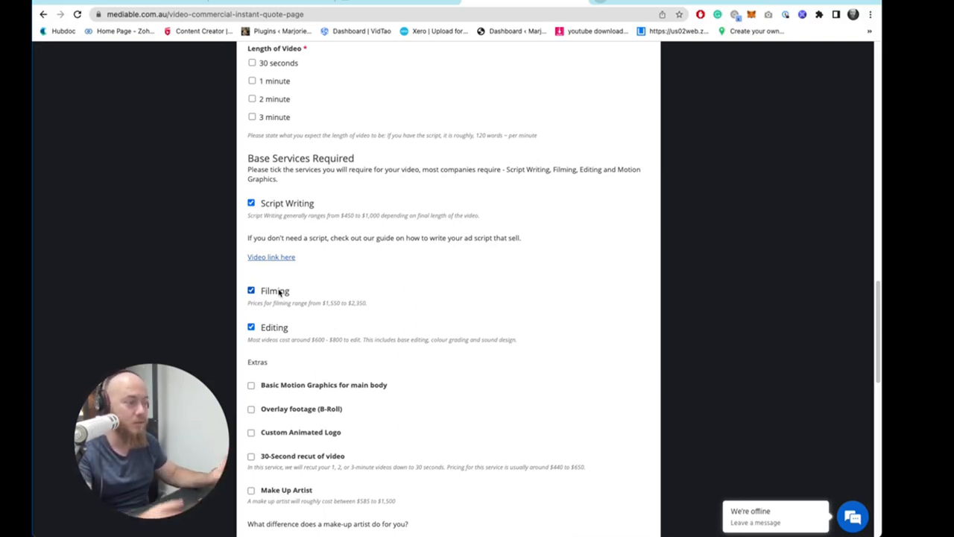
scroll(321, 267, "down", 3)
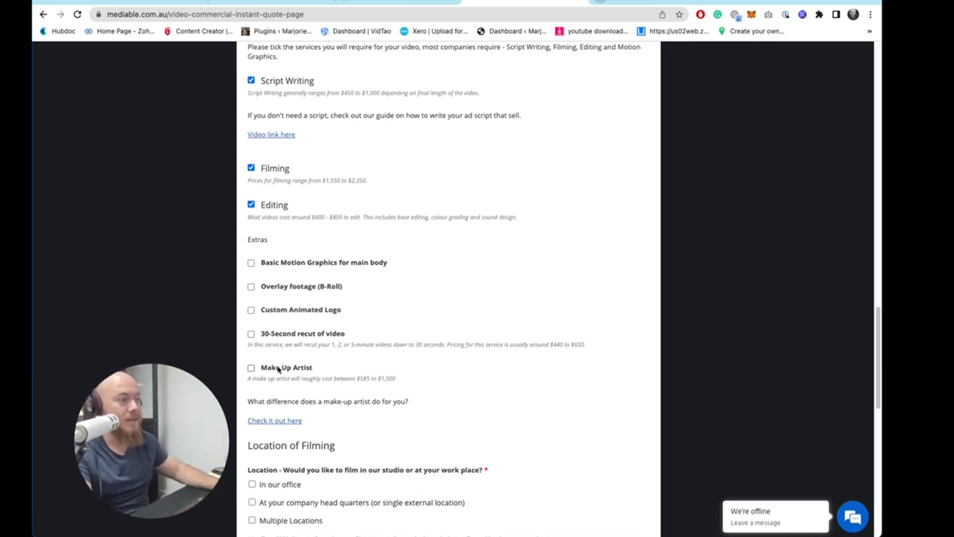
scroll(447, 265, "up", 2)
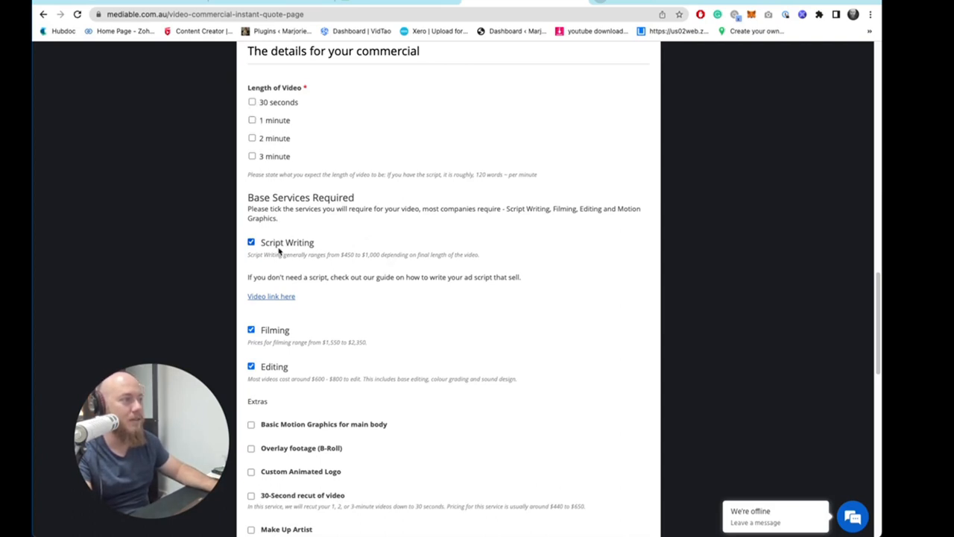
left_click_drag(266, 244, 357, 247)
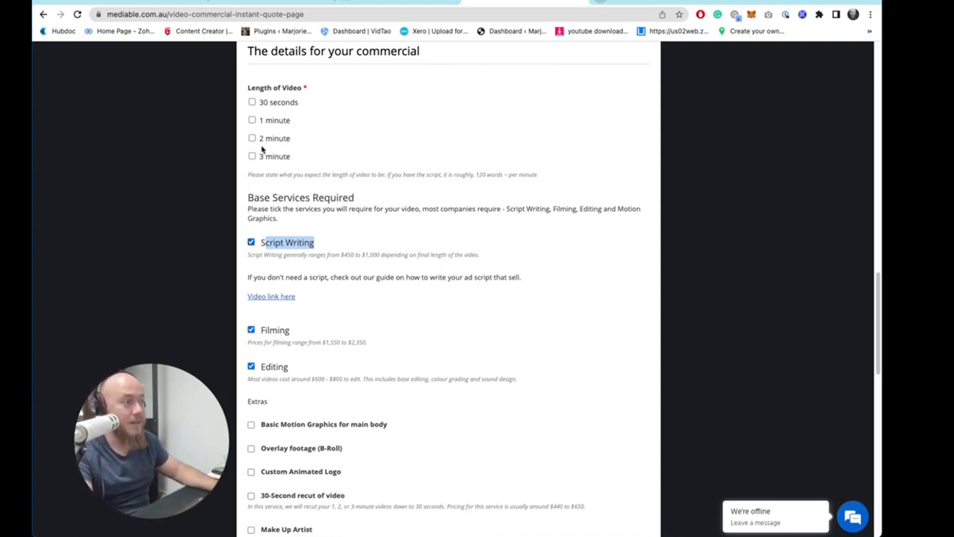
scroll(328, 293, "down", 1)
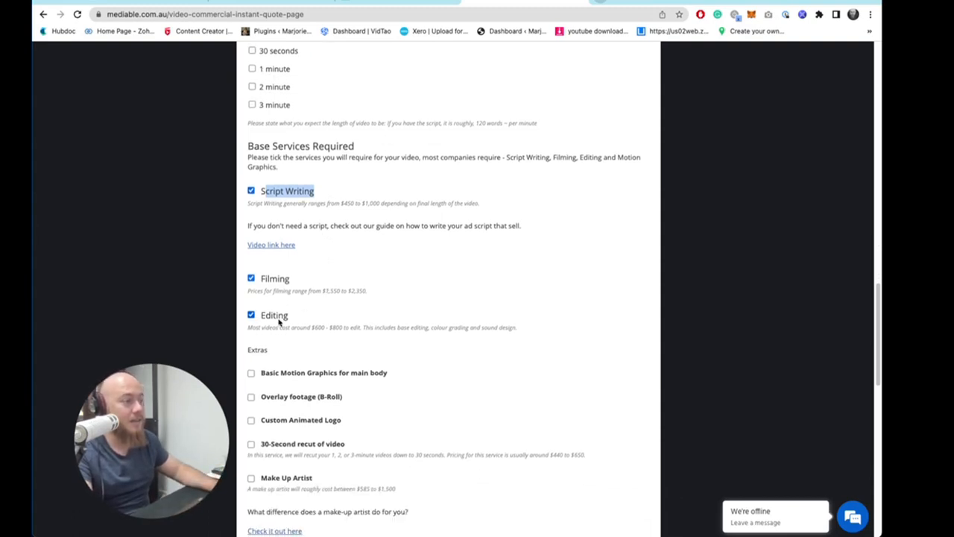
left_click_drag(276, 317, 350, 320)
scroll(351, 319, "down", 4)
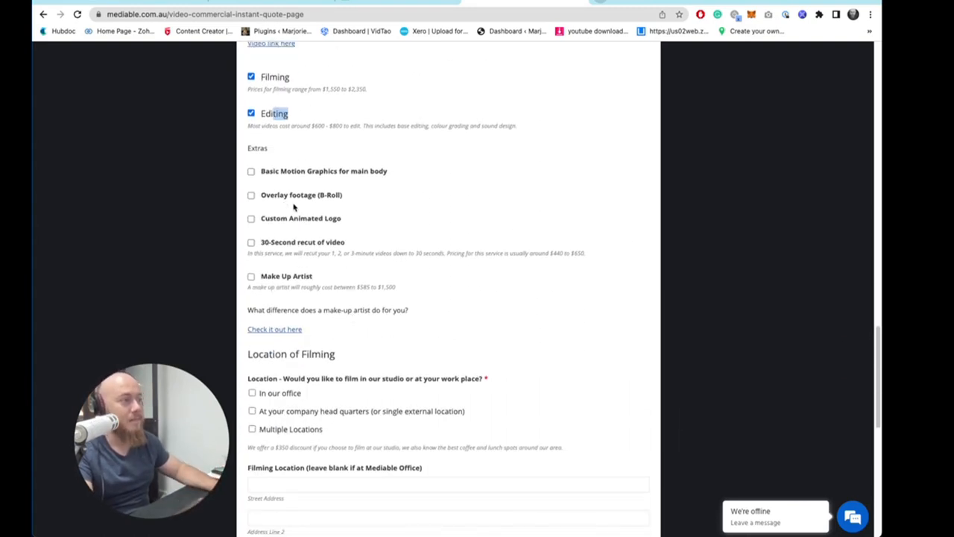
left_click_drag(261, 242, 404, 244)
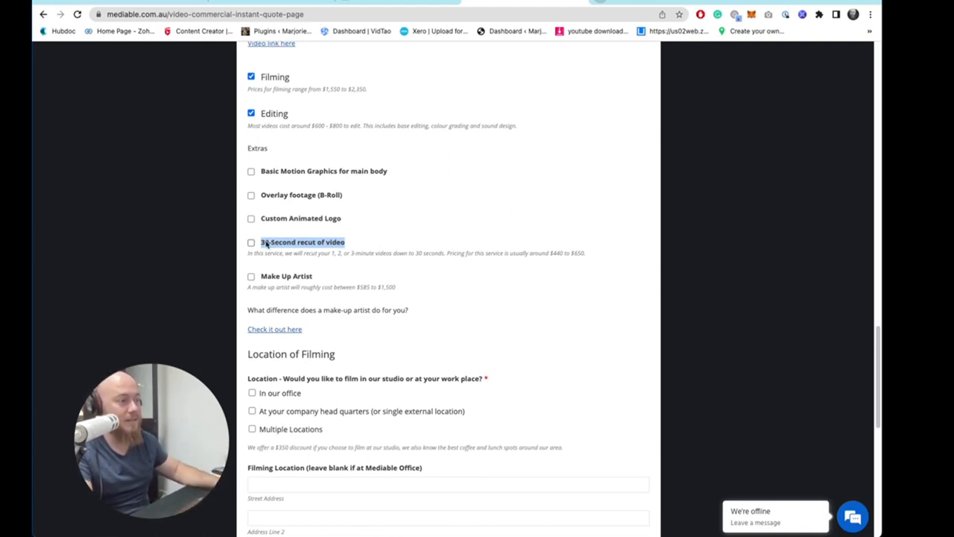
scroll(323, 142, "up", 1)
- Review the Filming and Editing services and their price ranges, highlighting each entry
scroll(354, 260, "down", 2)
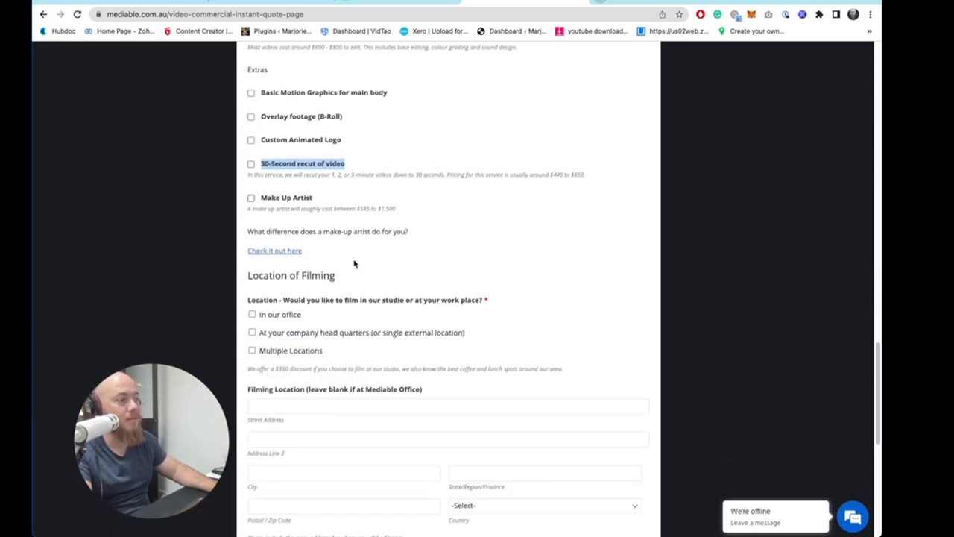
scroll(372, 290, "up", 2)
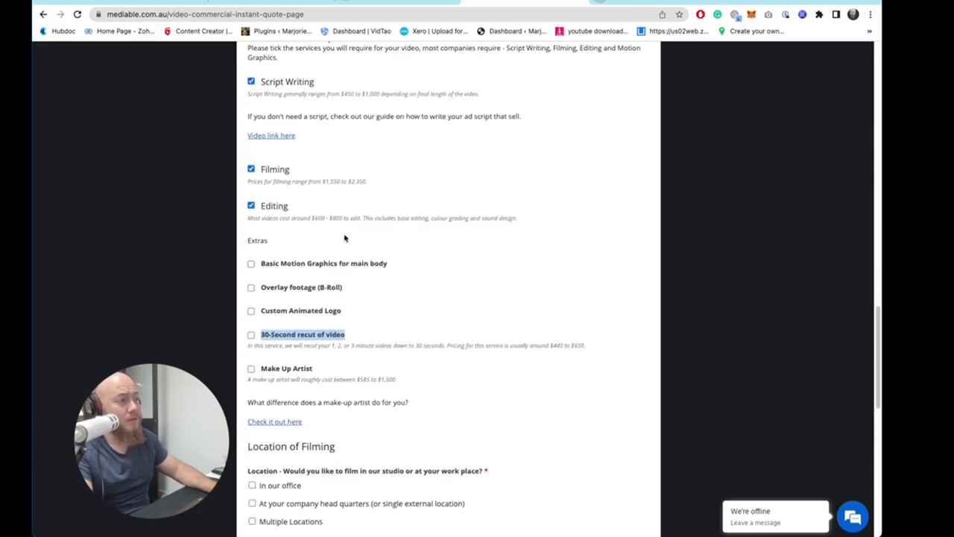
scroll(335, 305, "up", 1)
left_click(286, 184)
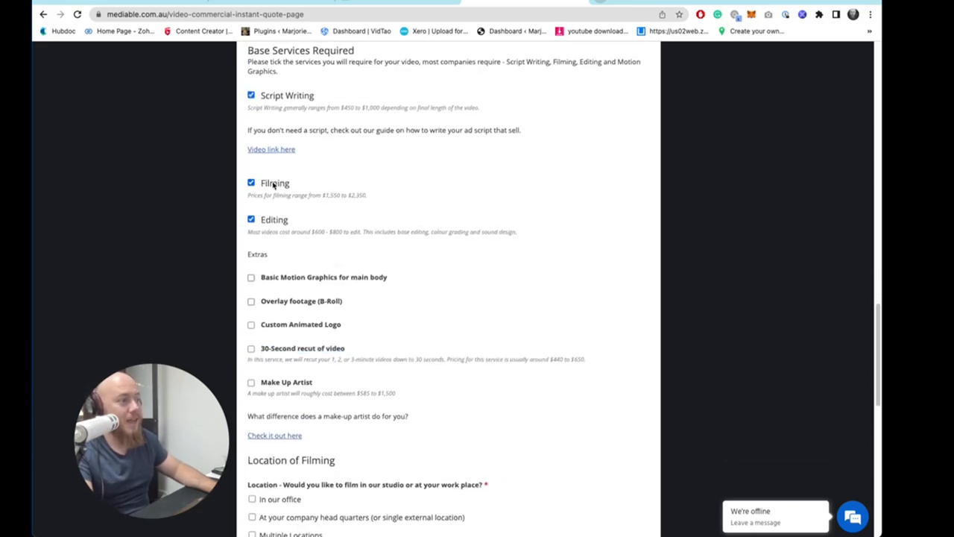
left_click_drag(264, 182, 298, 191)
scroll(298, 207, "up", 3)
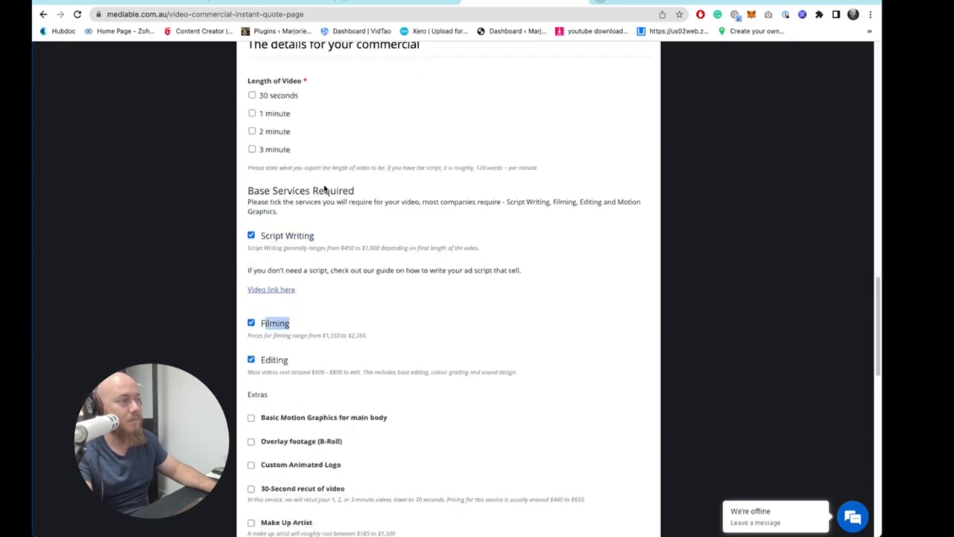
scroll(295, 216, "down", 4)
scroll(321, 335, "up", 3)
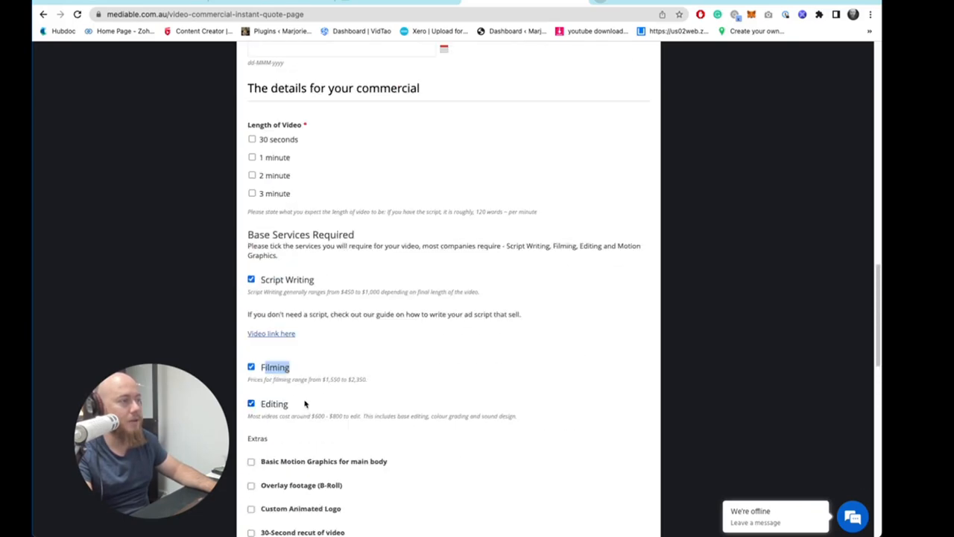
left_click_drag(257, 373, 374, 384)
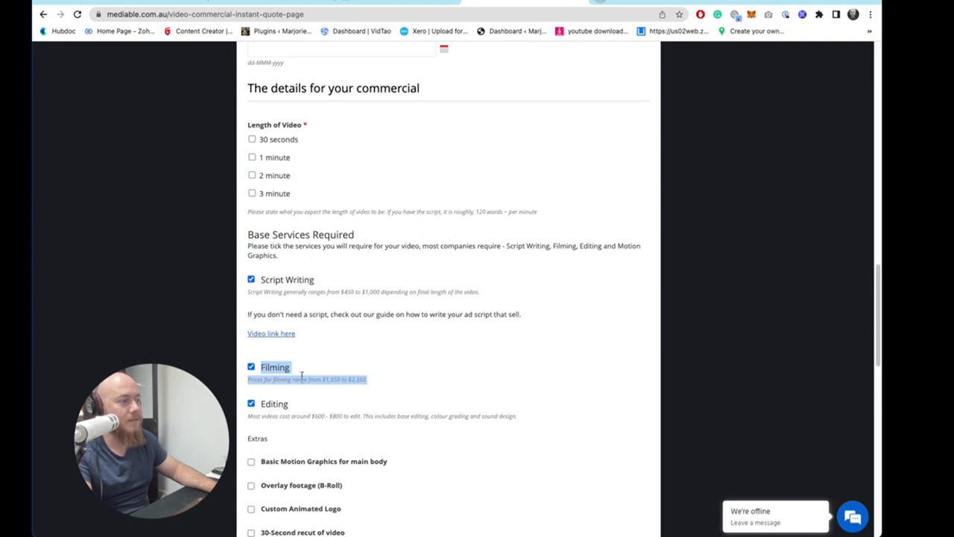
scroll(268, 317, "down", 1)
scroll(319, 307, "down", 1)
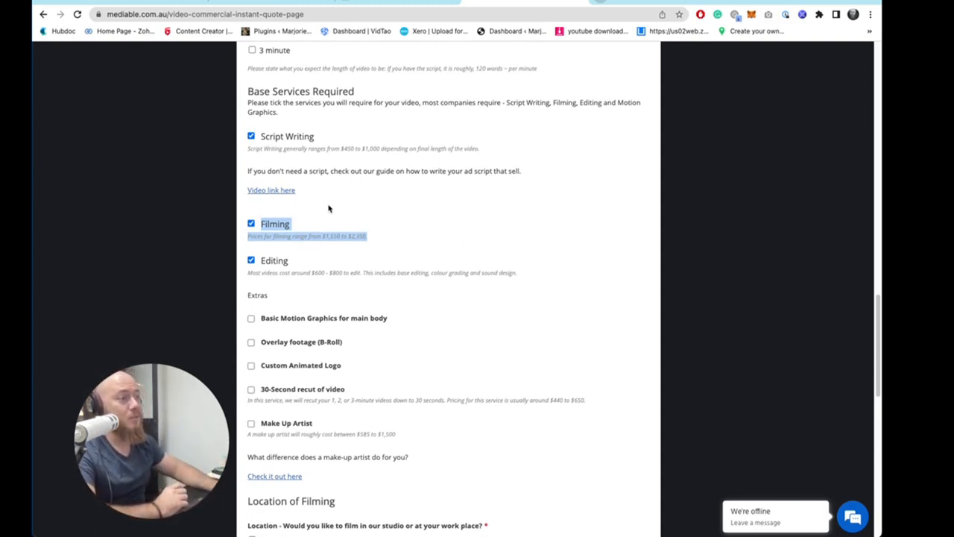
left_click_drag(267, 260, 526, 275)
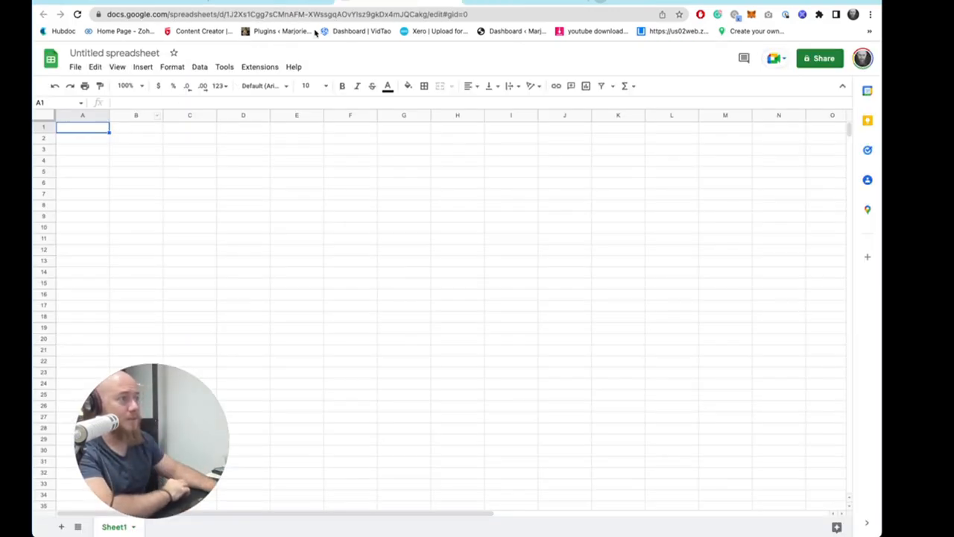
left_click(105, 6)
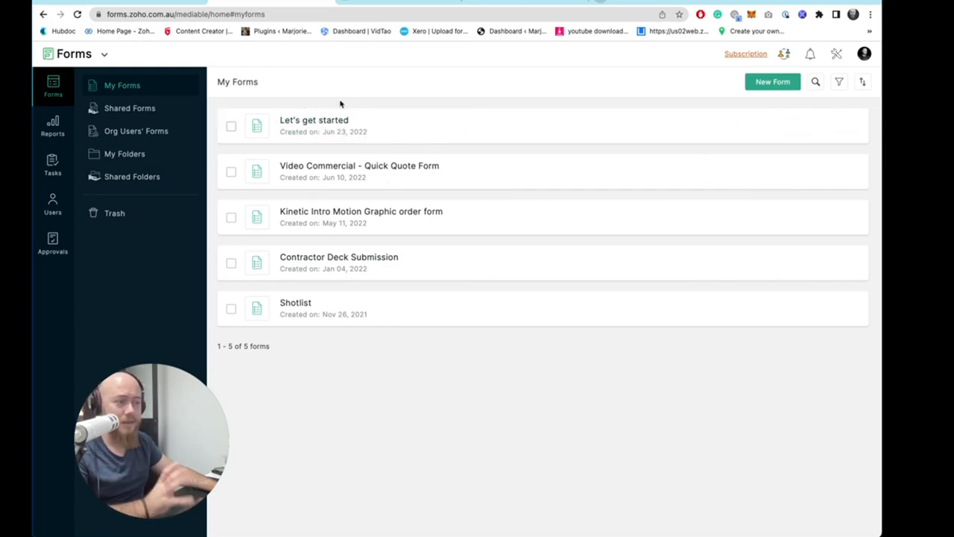
left_click(383, 3)
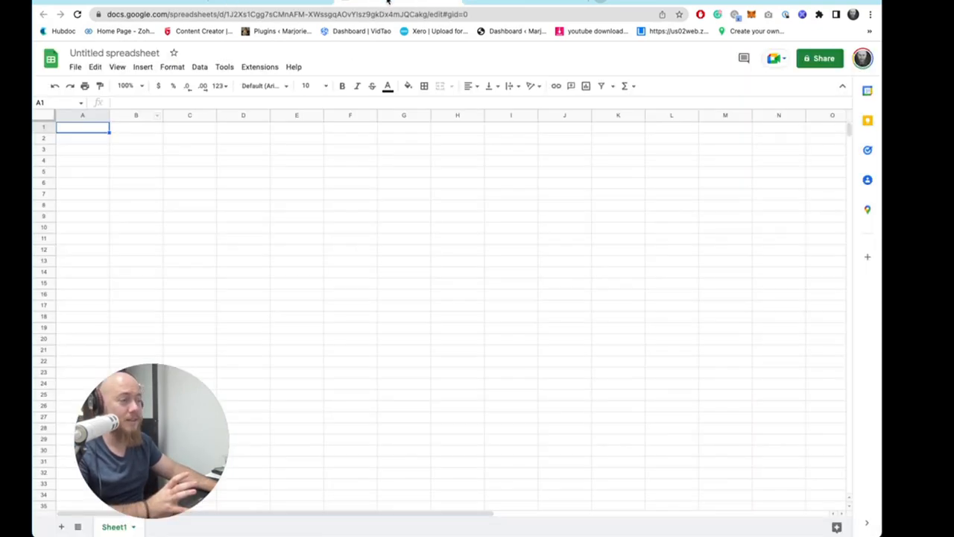
- Widen columns A, B and C of the spreadsheet
left_click_drag(122, 117, 186, 117)
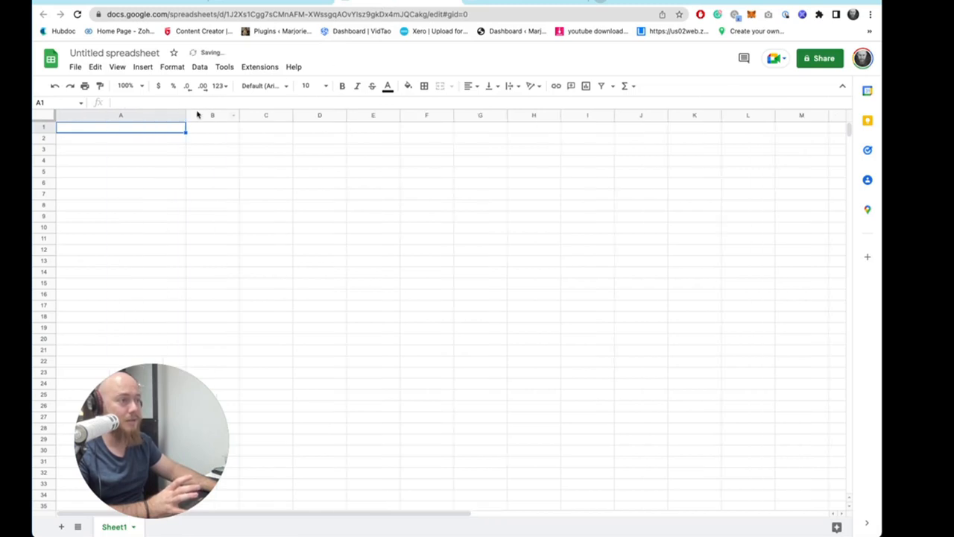
left_click(239, 116)
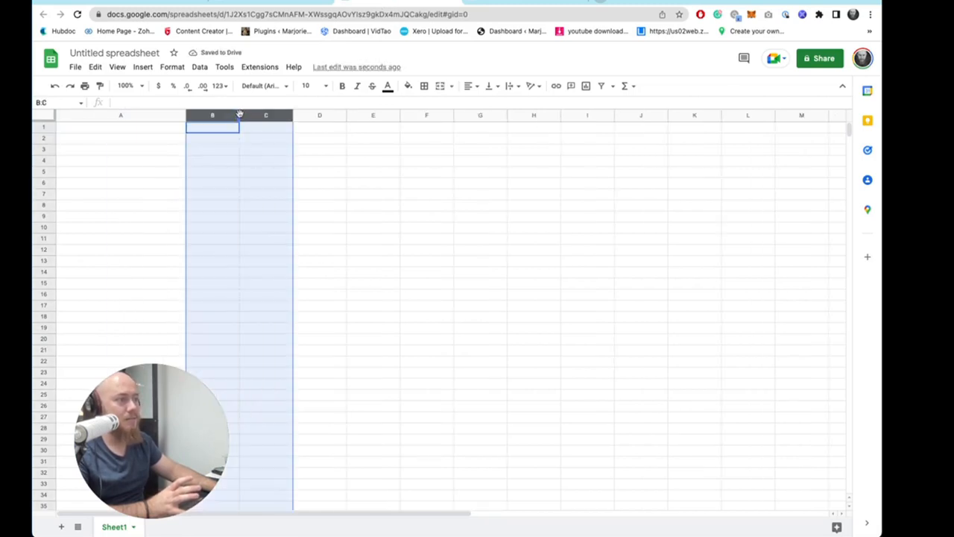
left_click_drag(239, 115, 303, 116)
left_click(267, 172)
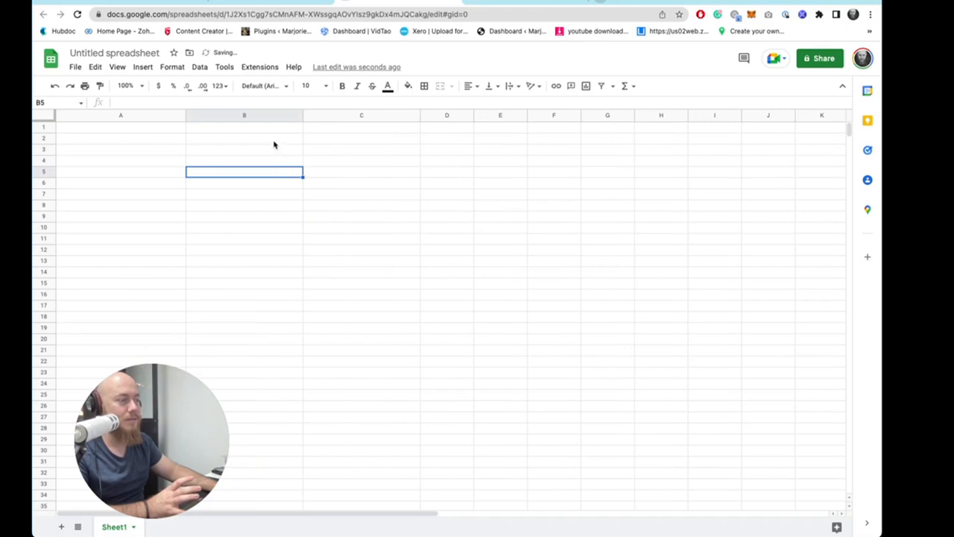
left_click_drag(303, 116, 336, 115)
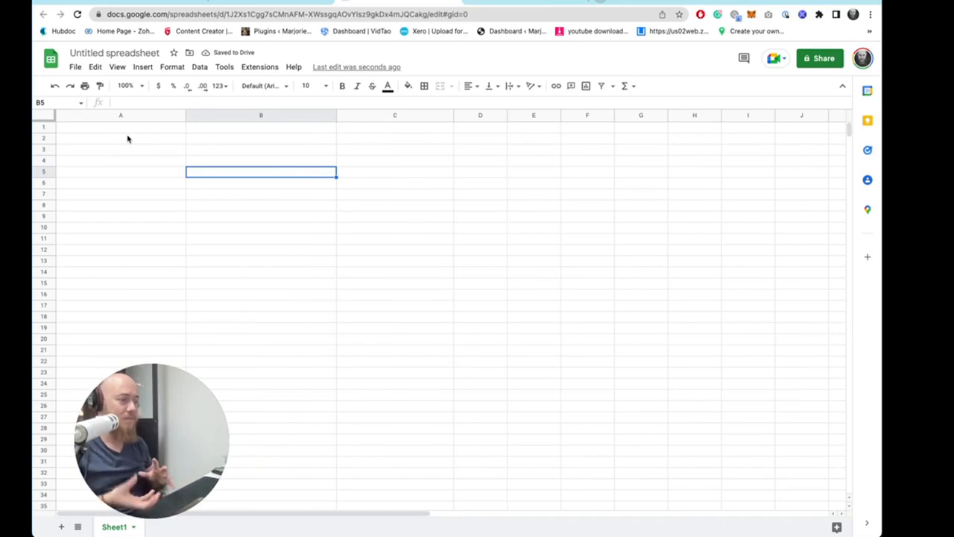
- Enter "Review the footage" in cell A1 as the first editing task
left_click(126, 135)
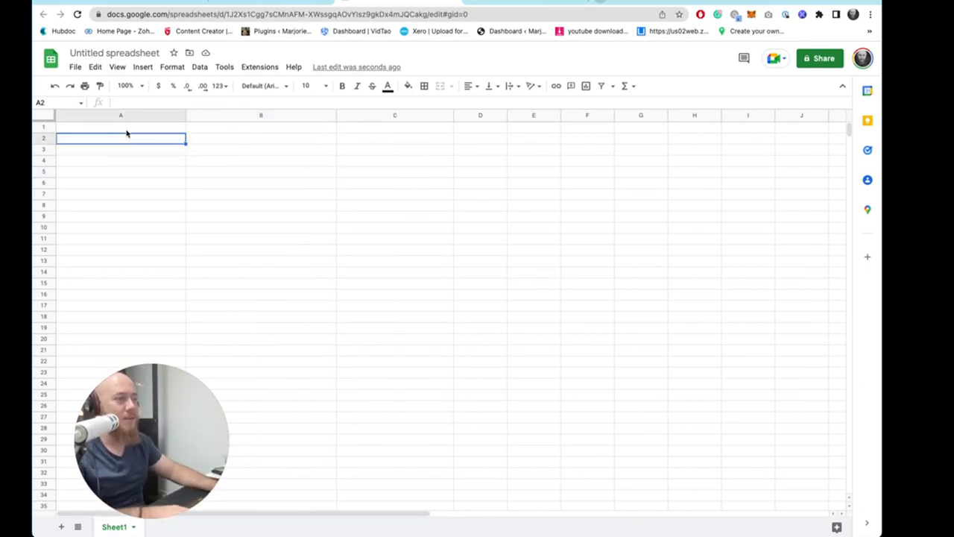
double_click(128, 130)
type("Revie")
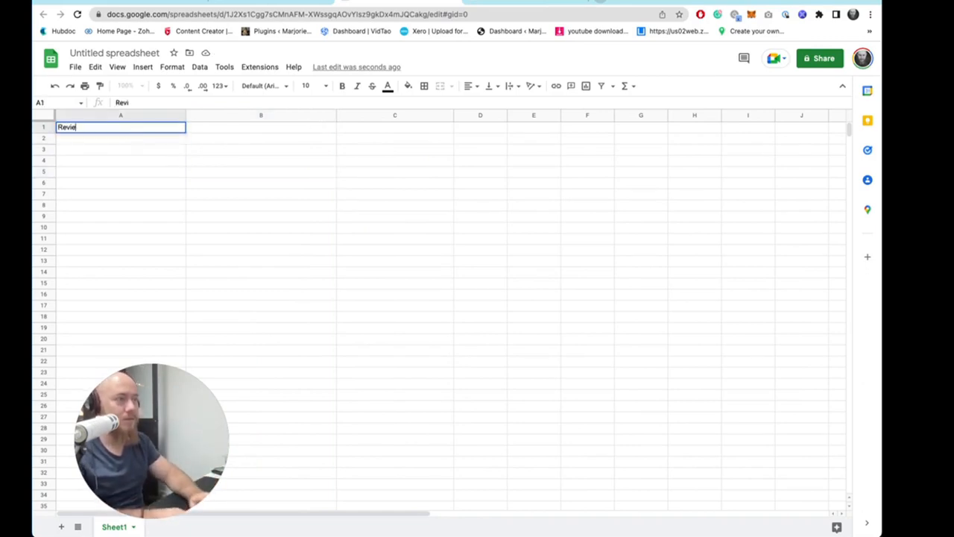
type("w the footage")
key("Return")
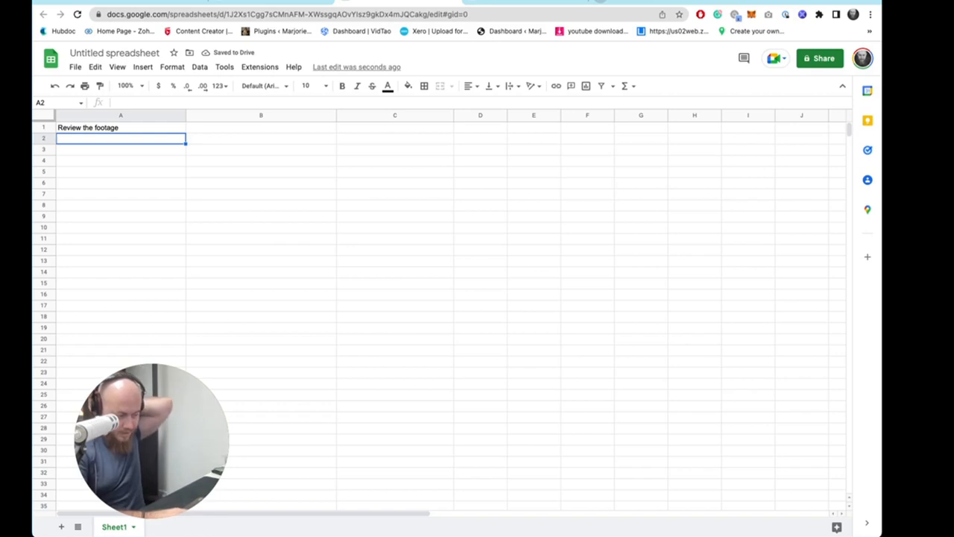
- Add the tasks "Determining of editing" in A2 and "Organising best takes" in A3
type("Organis")
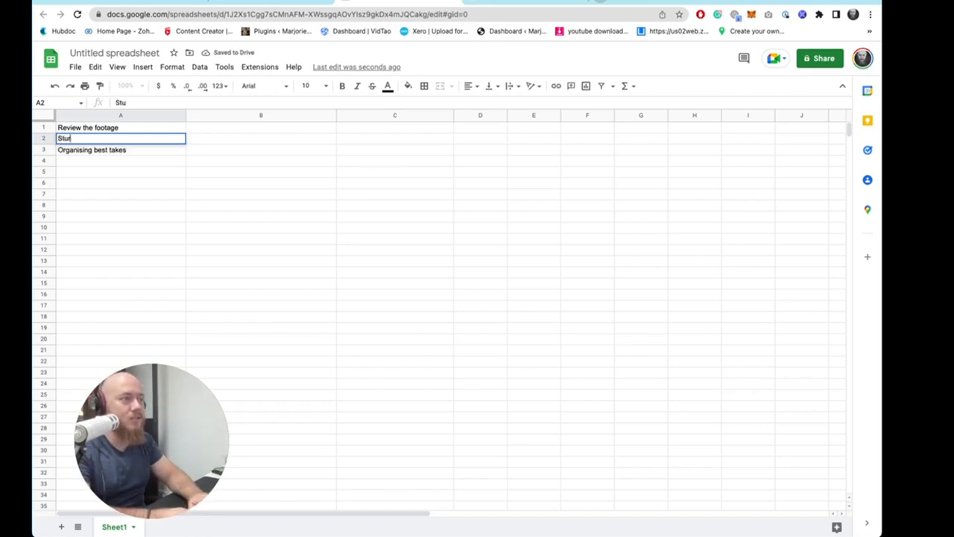
type("ctu")
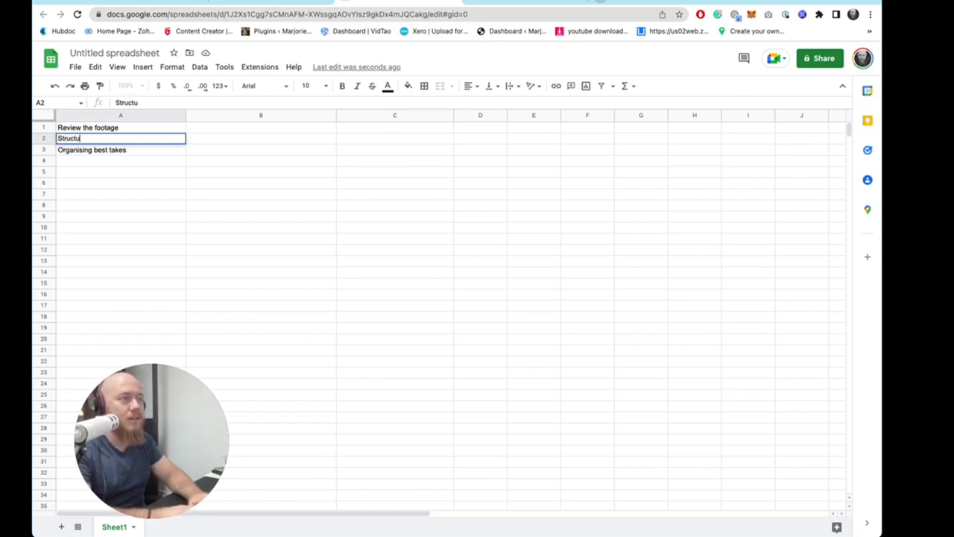
type("re")
key("BackSpace")
key("BackSpace")
key("BackSpace")
key("BackSpace")
key("BackSpace")
key("BackSpace")
key("BackSpace")
key("BackSpace")
key("BackSpace")
type("D")
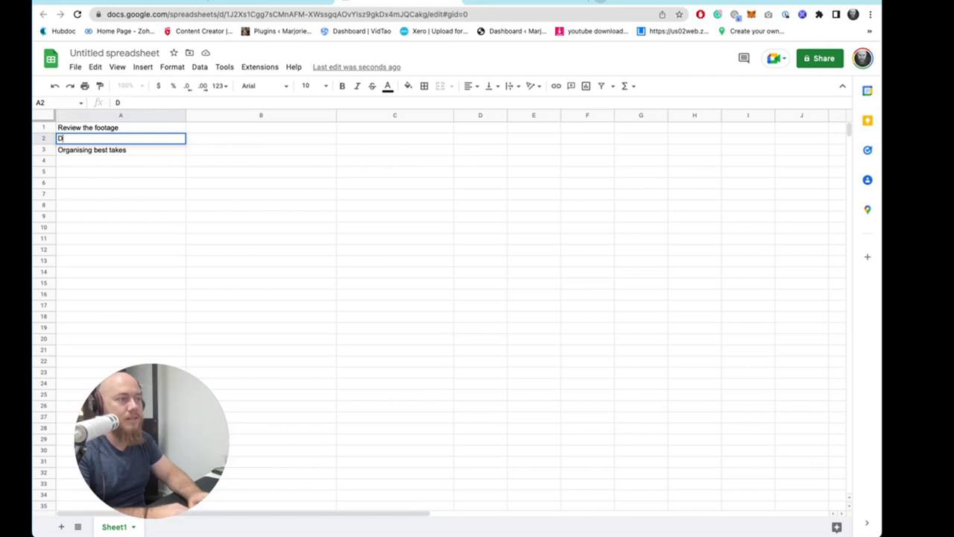
type("etermi")
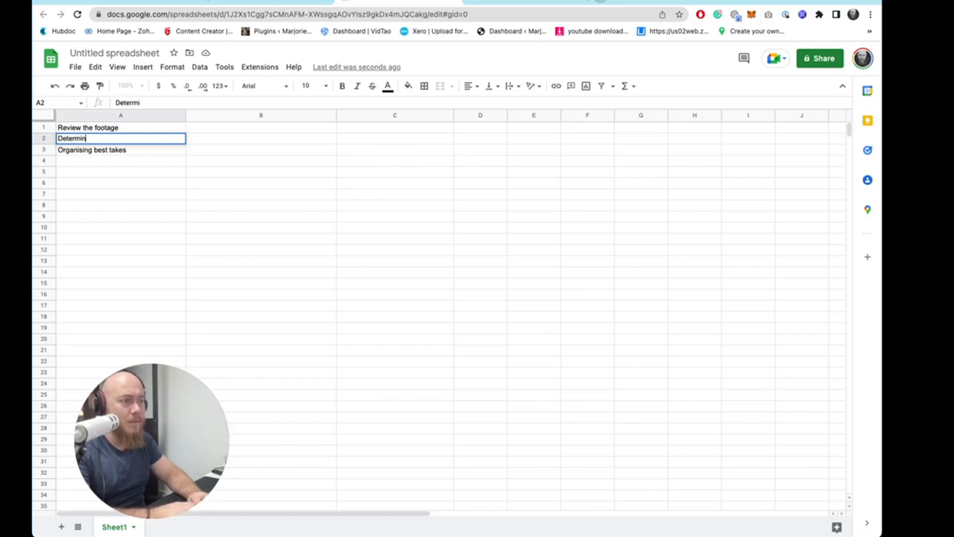
type("ning of editing")
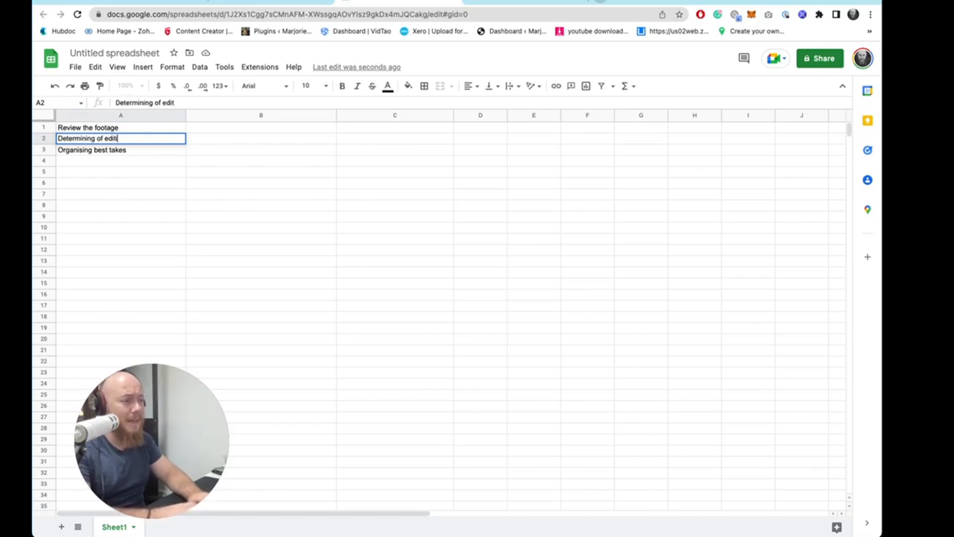
key("Return")
- Move the three-task list down one row so it starts at A2
left_click(96, 128)
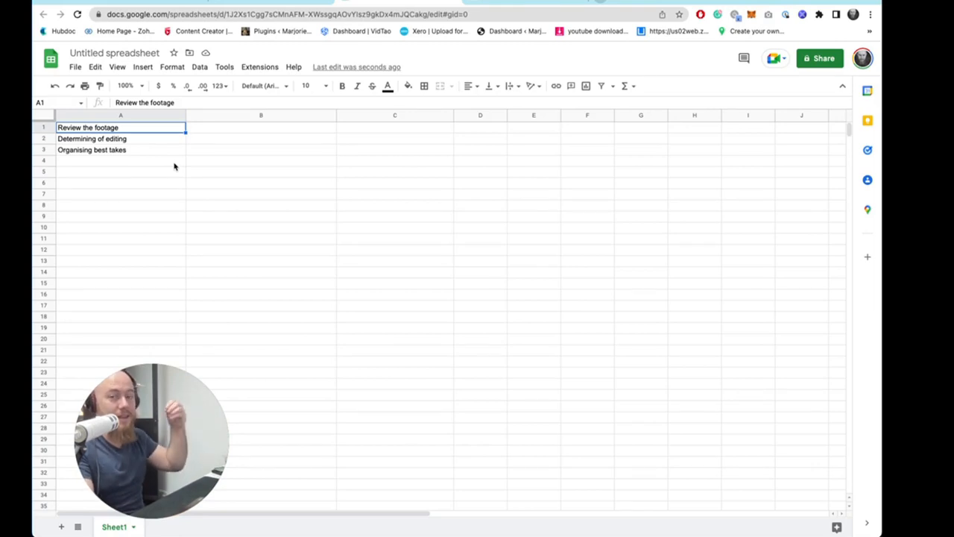
left_click_drag(118, 133, 155, 158)
key("ctrl+c")
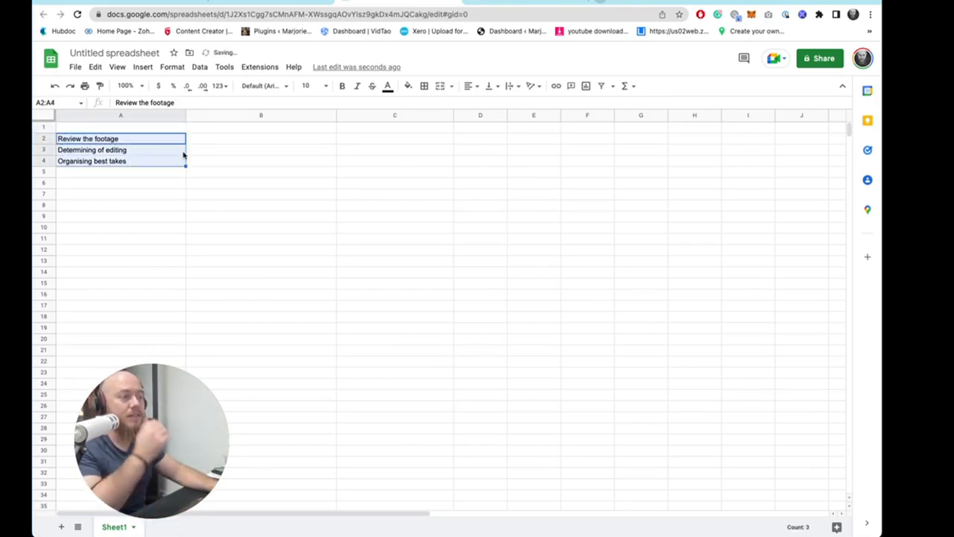
- Reword the A3 task to "Determining beats for editing"
left_click(95, 141)
left_click(97, 148)
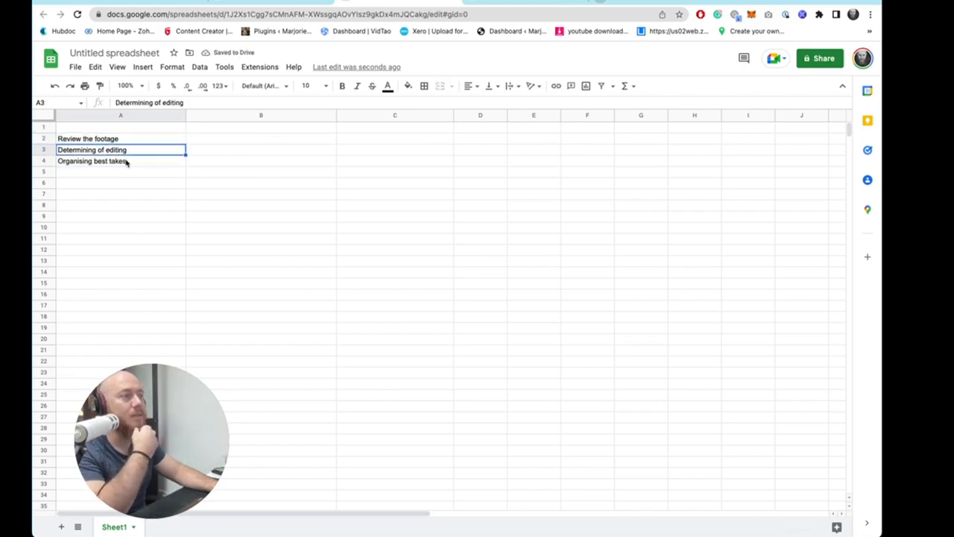
double_click(100, 151)
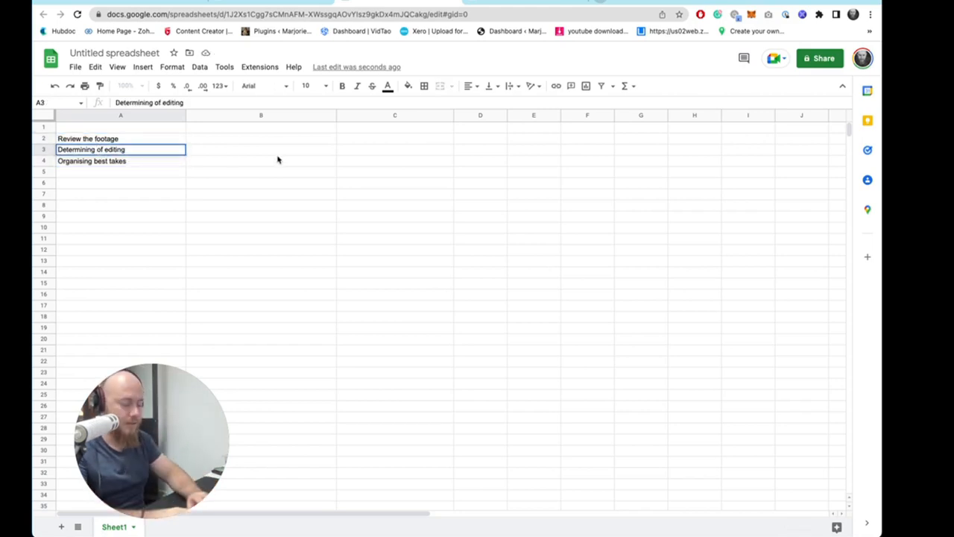
type("beats for")
key("Delete")
key("Delete")
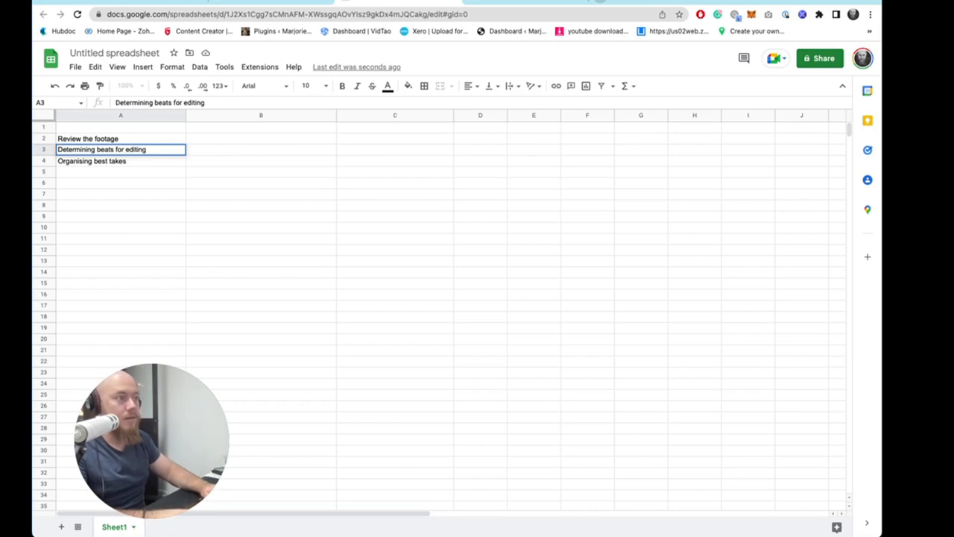
- Add the tasks "Rough Cut" and "Review with client" in A5 and A6
left_click(110, 173)
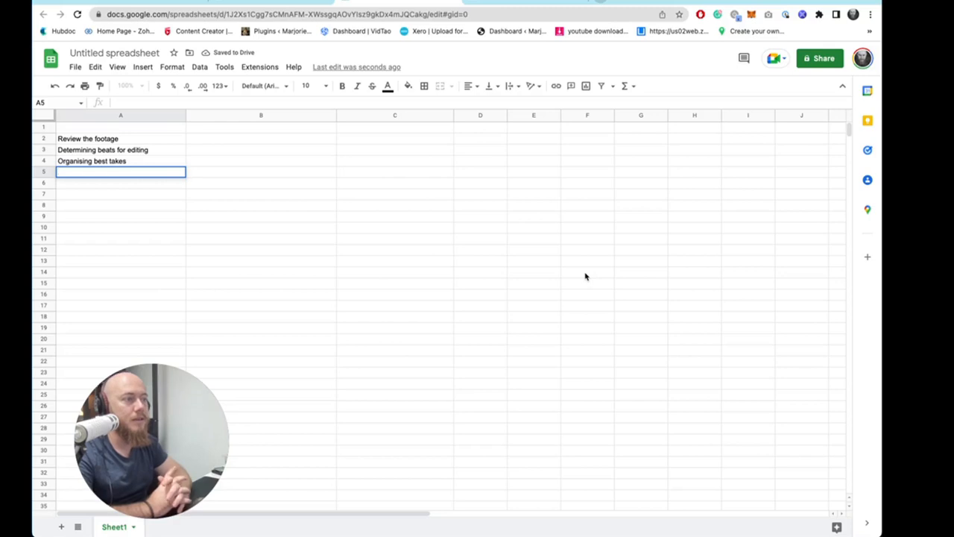
type("Rough Cut")
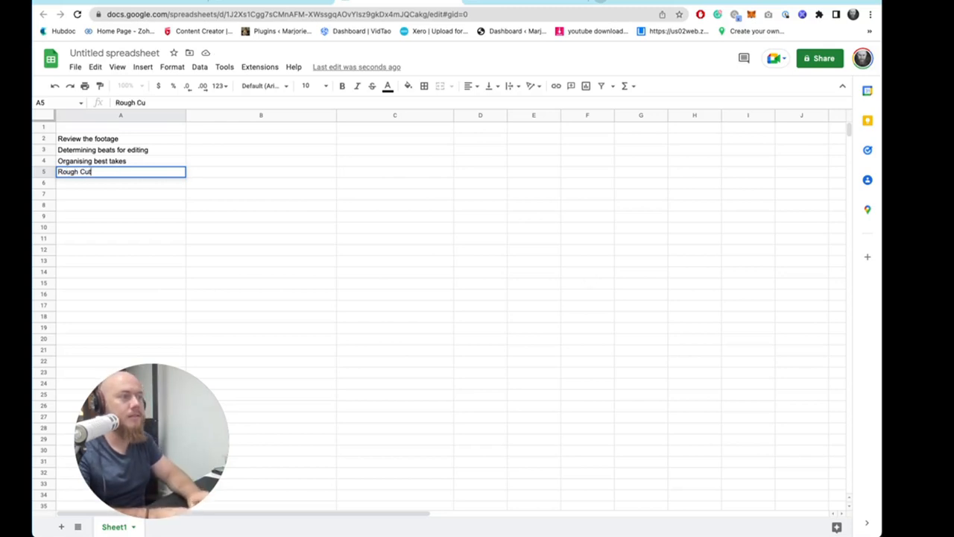
key("Return")
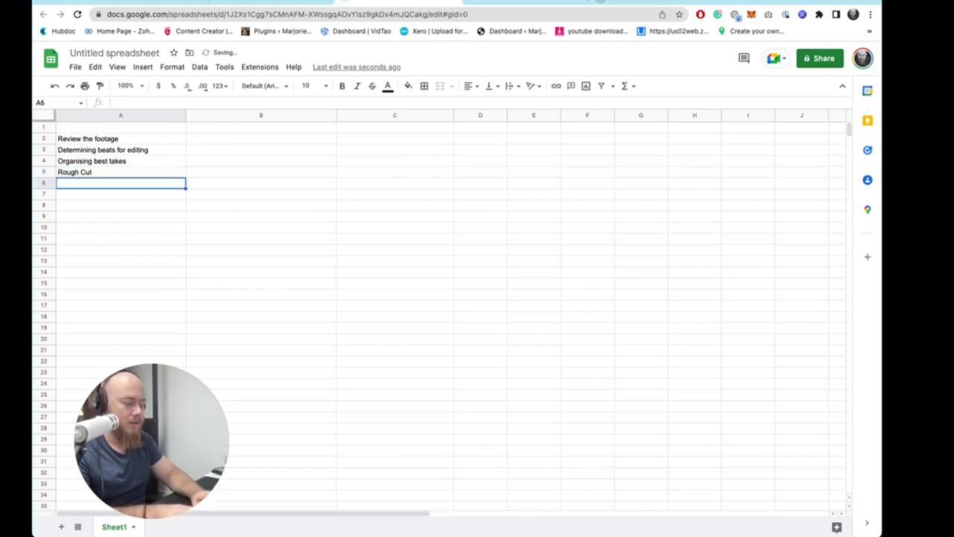
type("Review with cl")
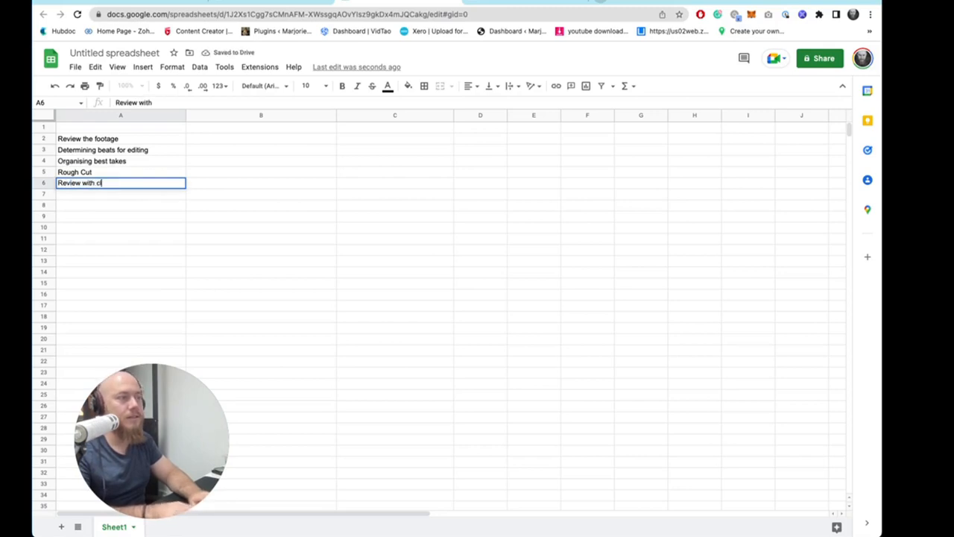
type("ient")
key("Return")
type("Fine")
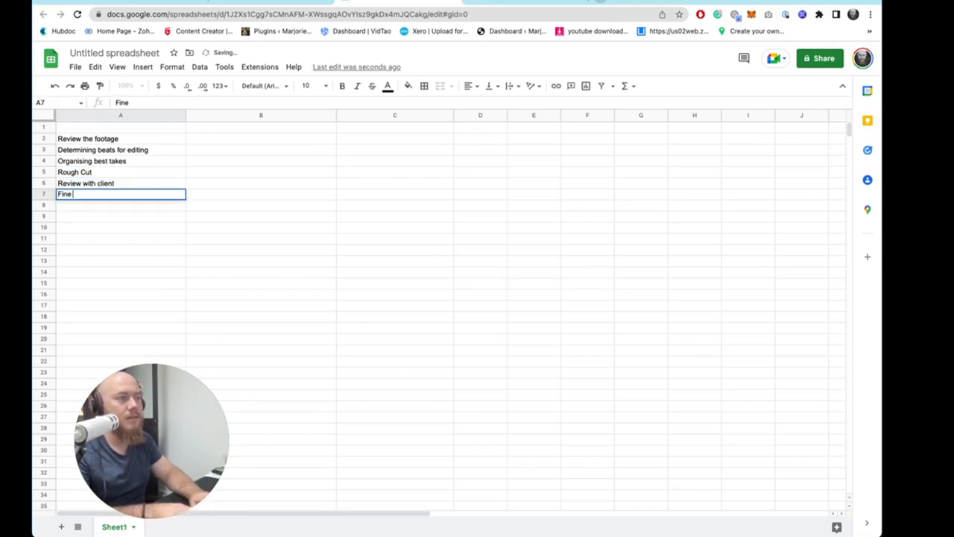
type(" Cut")
key("Return")
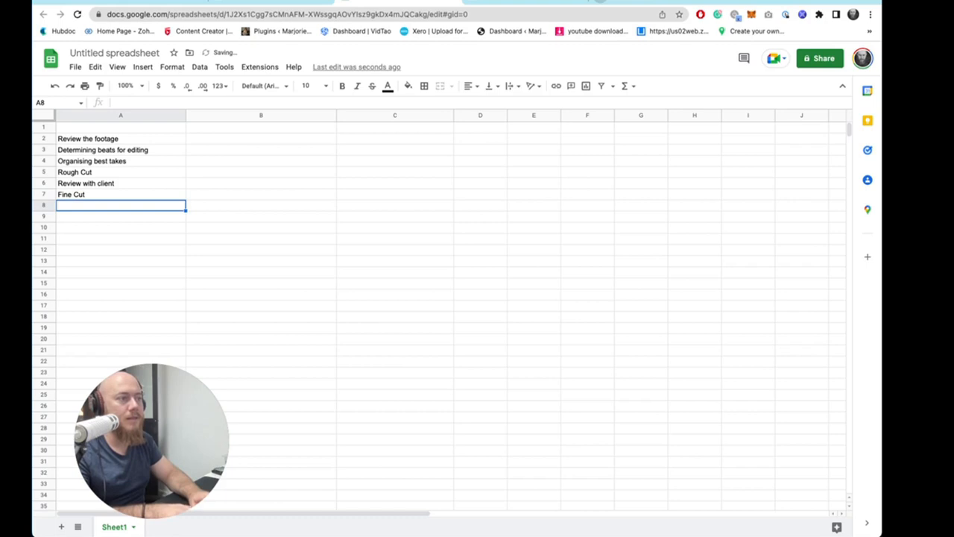
type("F")
key("BackSpace")
key("BackSpace")
key("Up")
key("BackSpace")
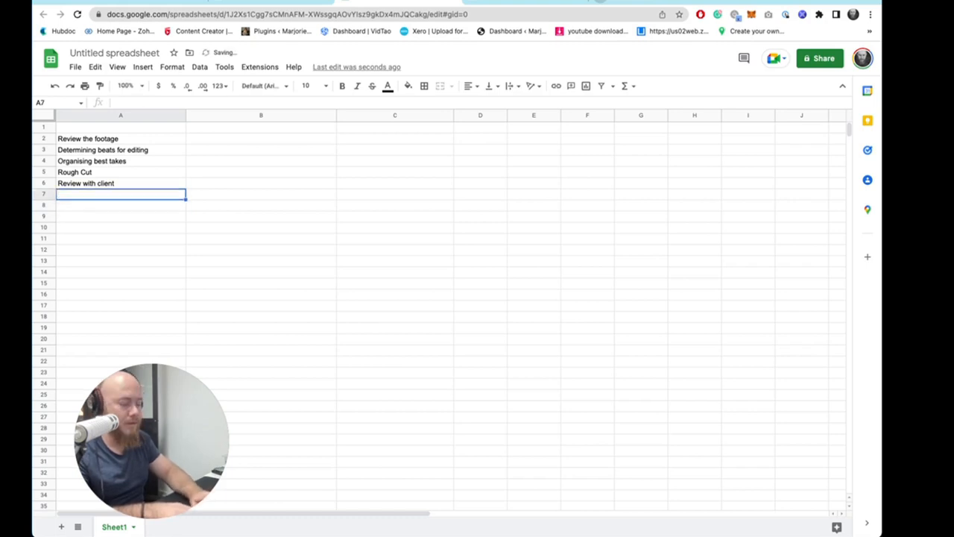
- Add the tasks "Colour Grade" and "Sound Pass" in A7 and A8
type("Colour Gra")
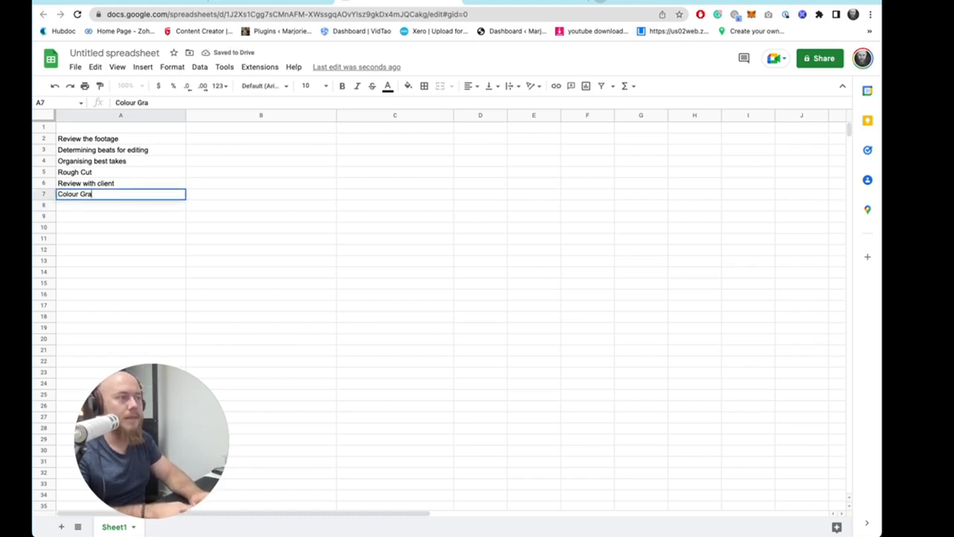
type("de")
key("Return")
type("Sound")
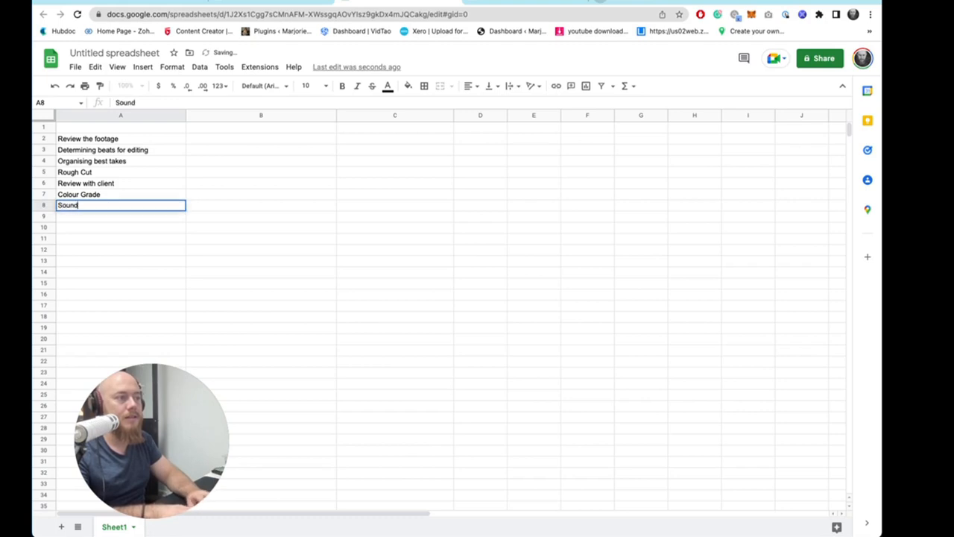
type(" Pass")
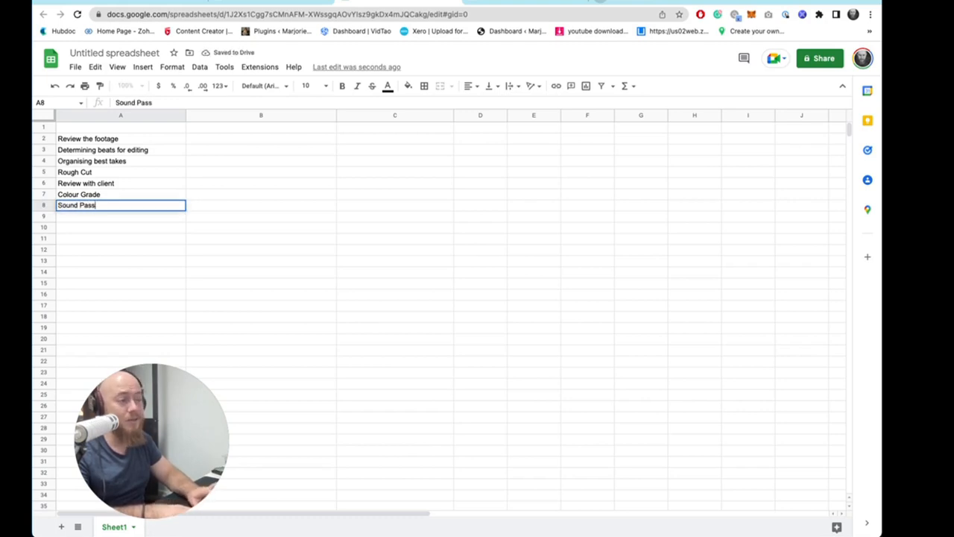
key("Return")
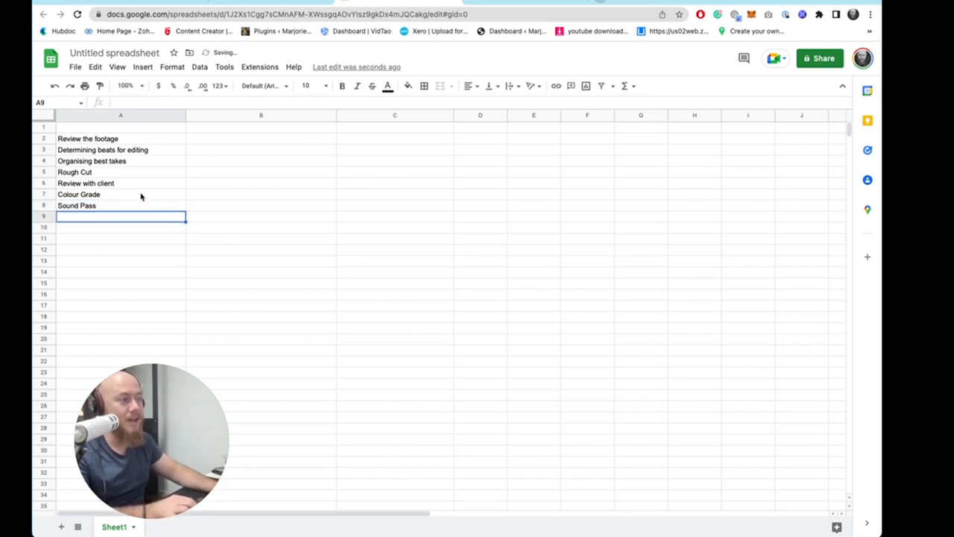
left_click_drag(140, 195, 160, 210)
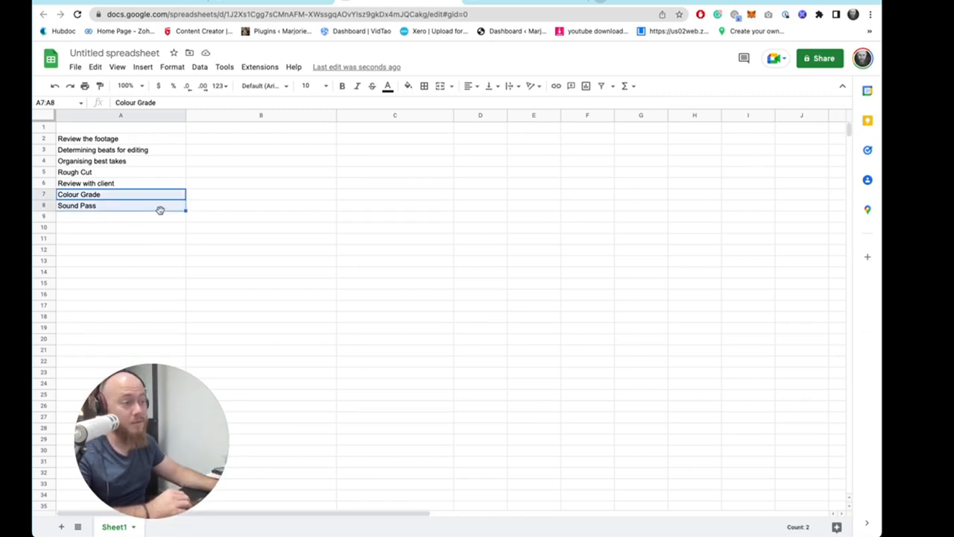
left_click_drag(111, 173, 109, 254)
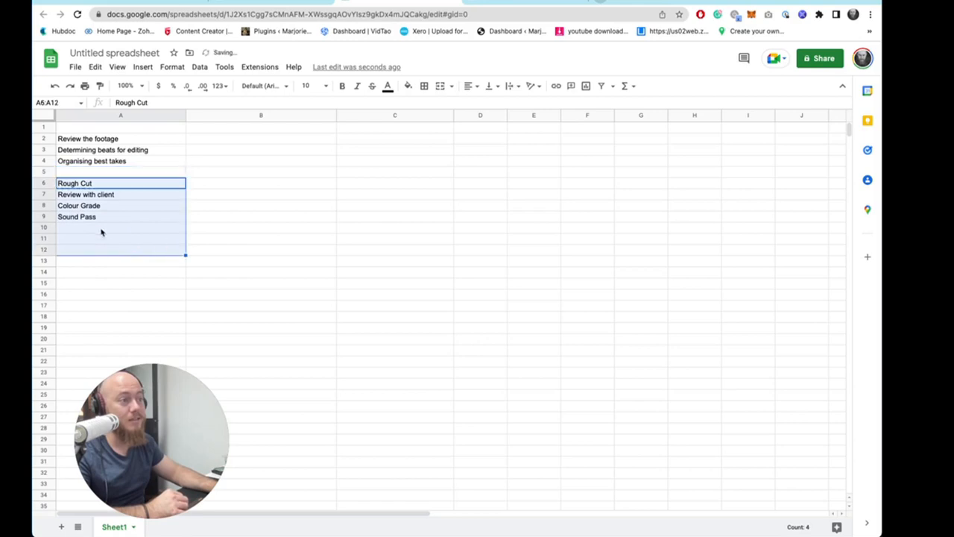
key("super+z")
- Add "Fine Cut" as the next task in A9
left_click(119, 305)
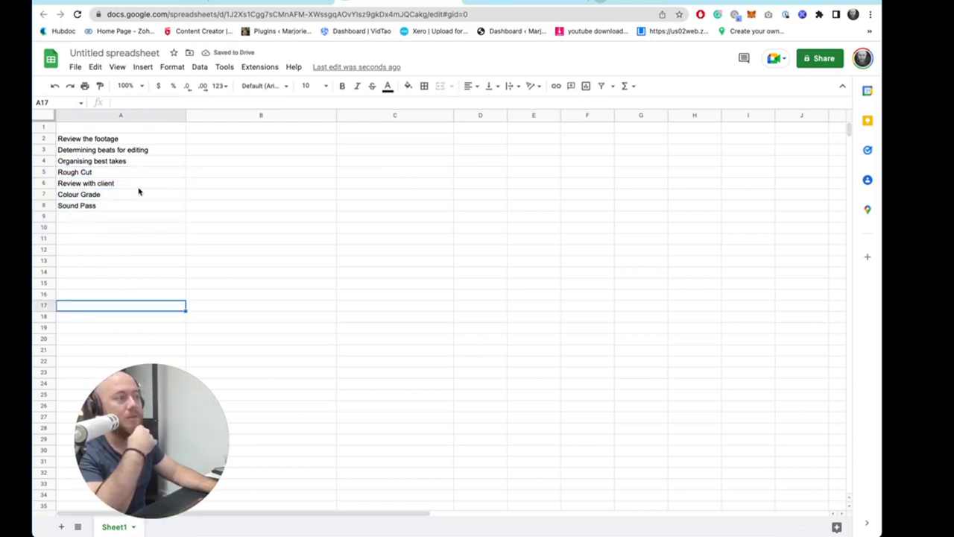
left_click(129, 194)
left_click(130, 207)
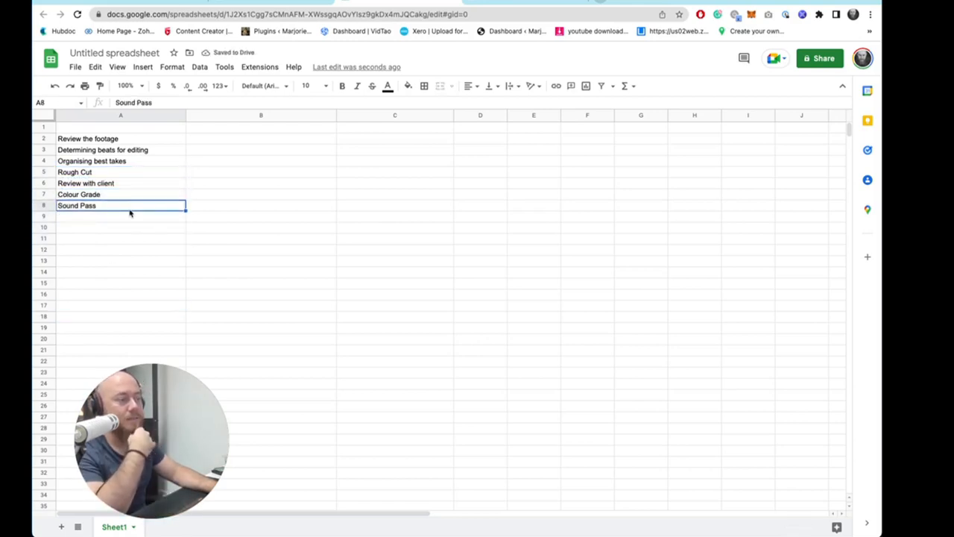
left_click(129, 219)
type("Fine Cut")
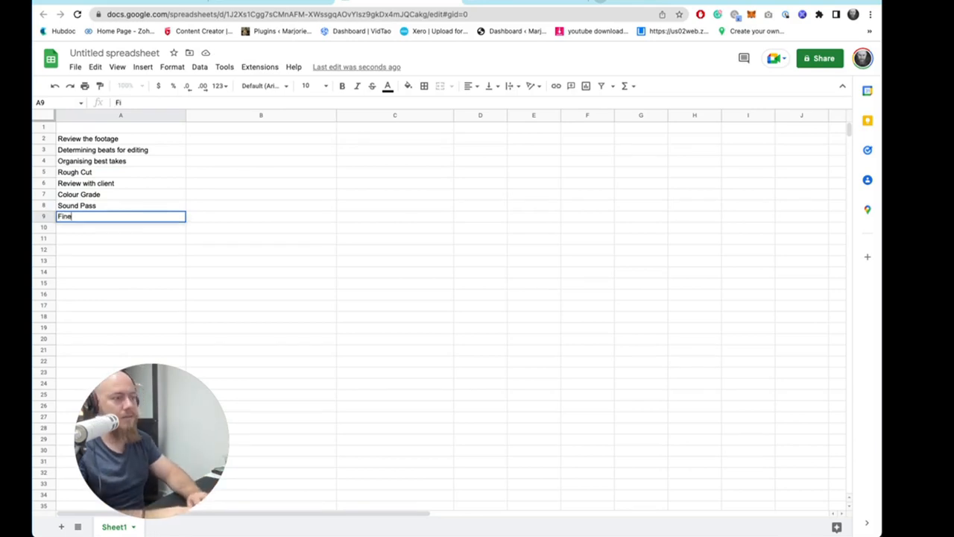
- Finish the Fine Cut entry, then add an "Optional Extras" heading in A11 and "Closed Captions" in A12
key("Return")
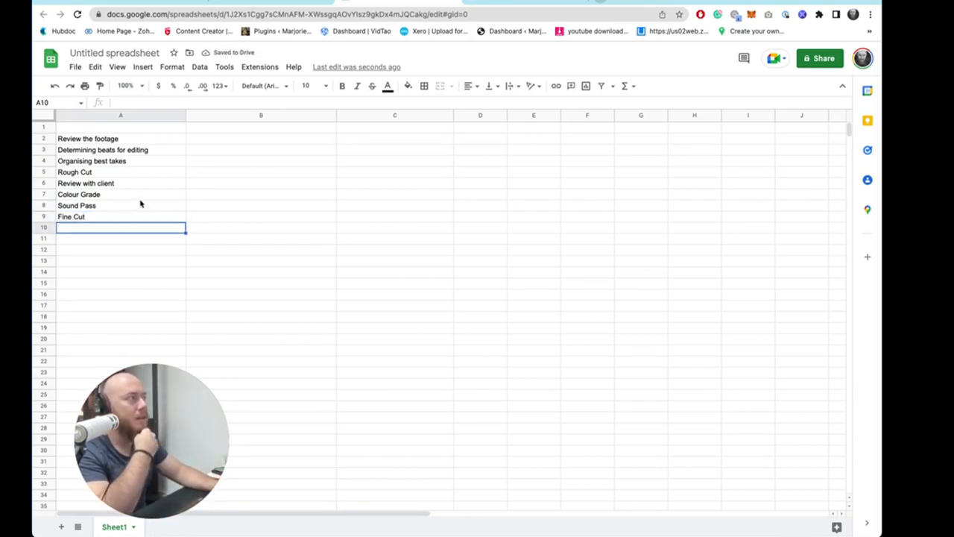
left_click(71, 239)
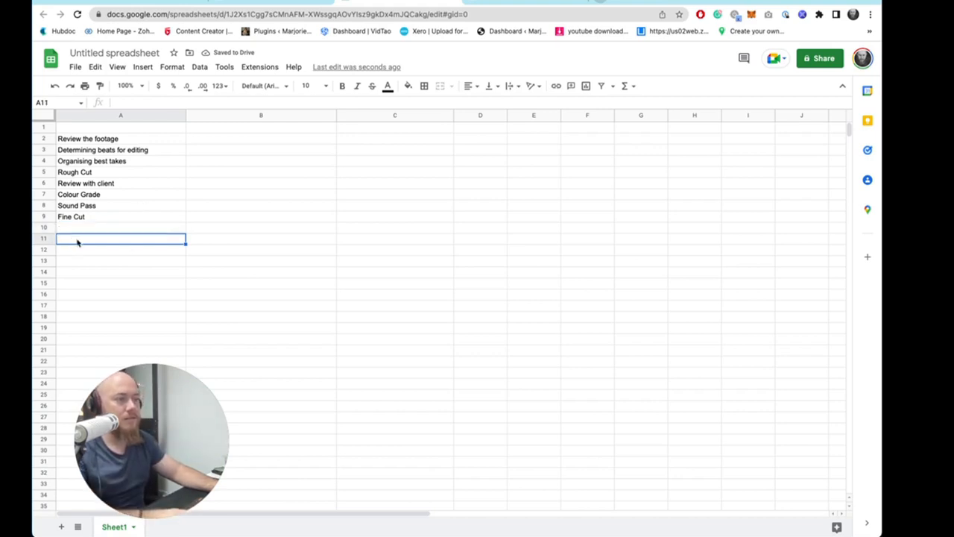
type("Option")
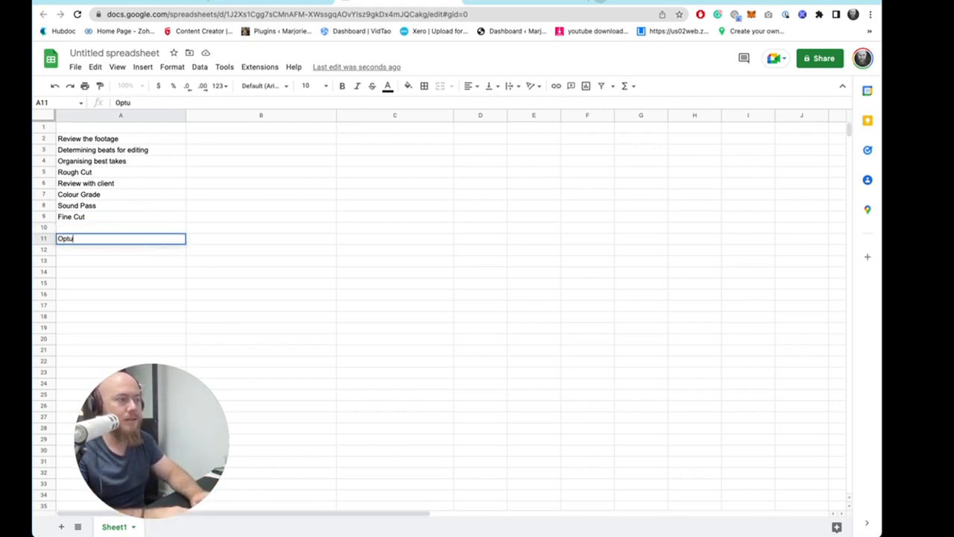
type("al Extras")
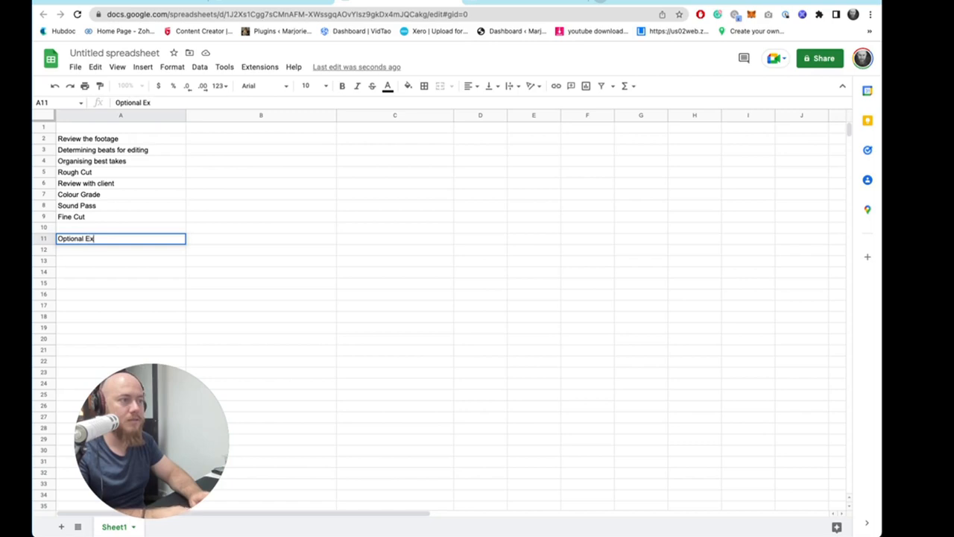
key("Return")
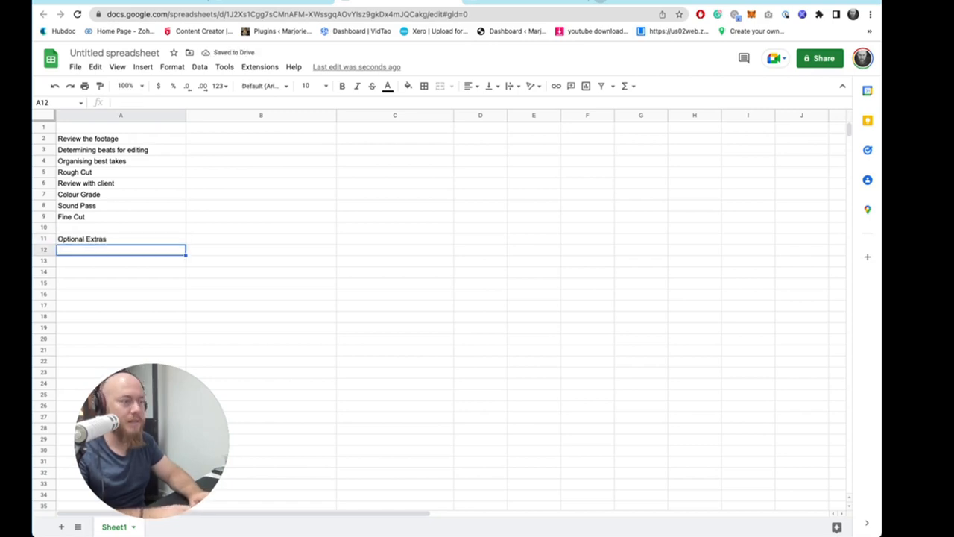
type("Closed Captions")
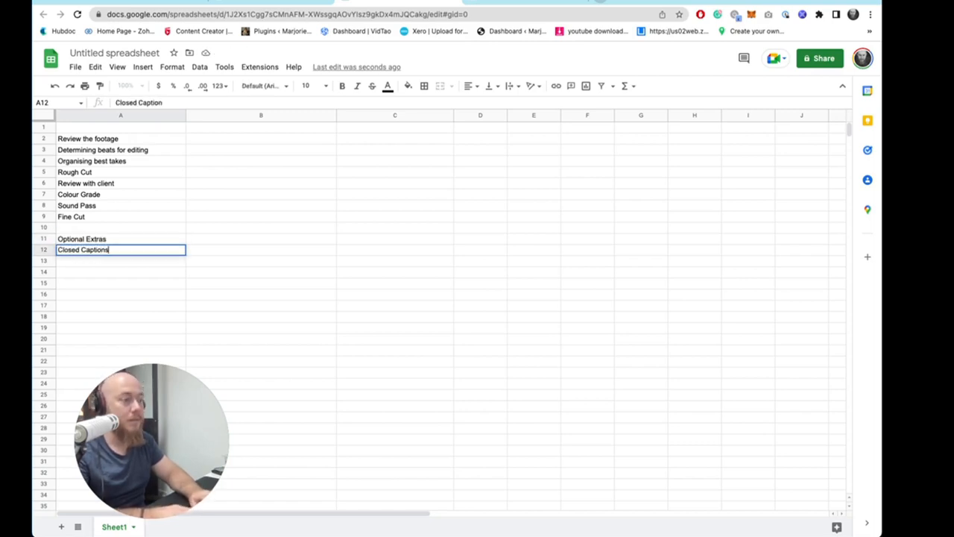
key("Return")
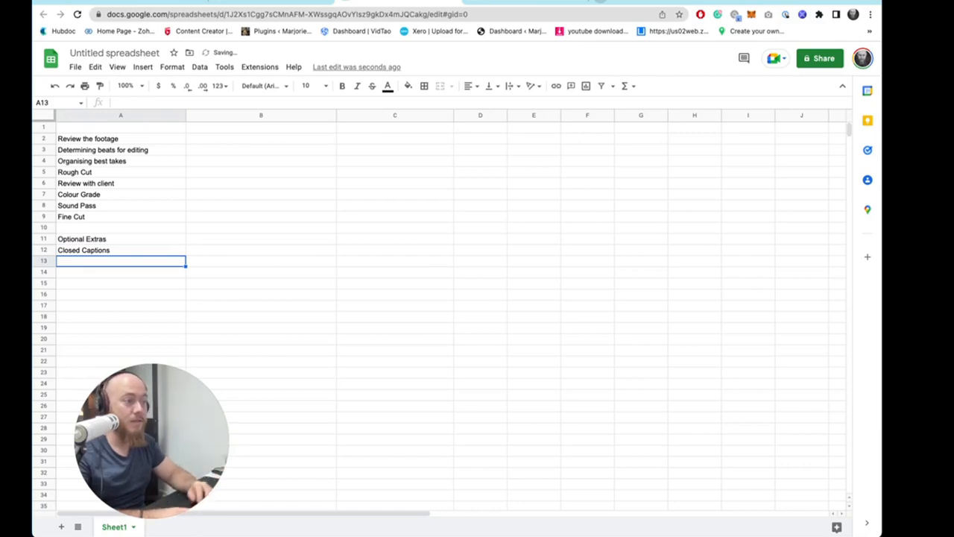
- Move the whole task list from A2:A12 down four rows so it starts at A6
left_click_drag(112, 187, 128, 305)
left_click(111, 251)
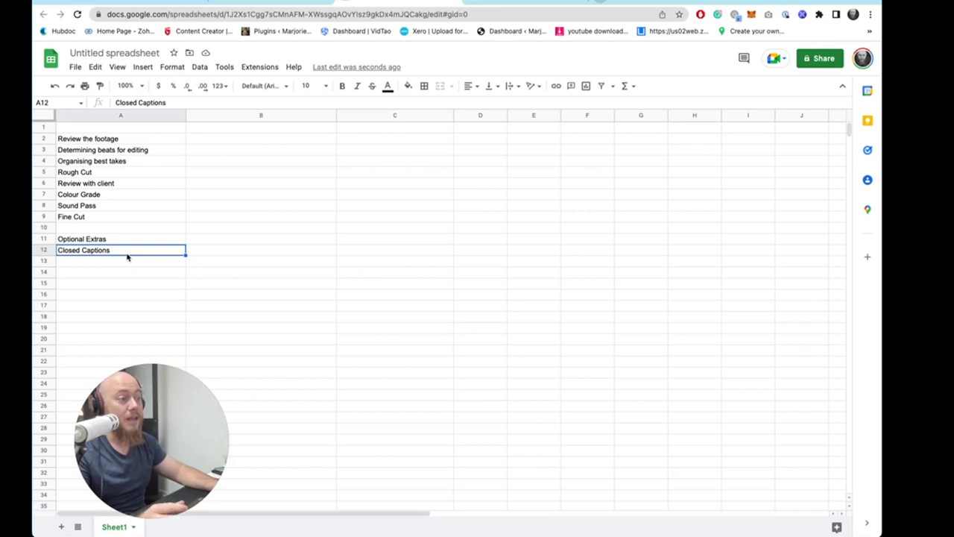
left_click(123, 266)
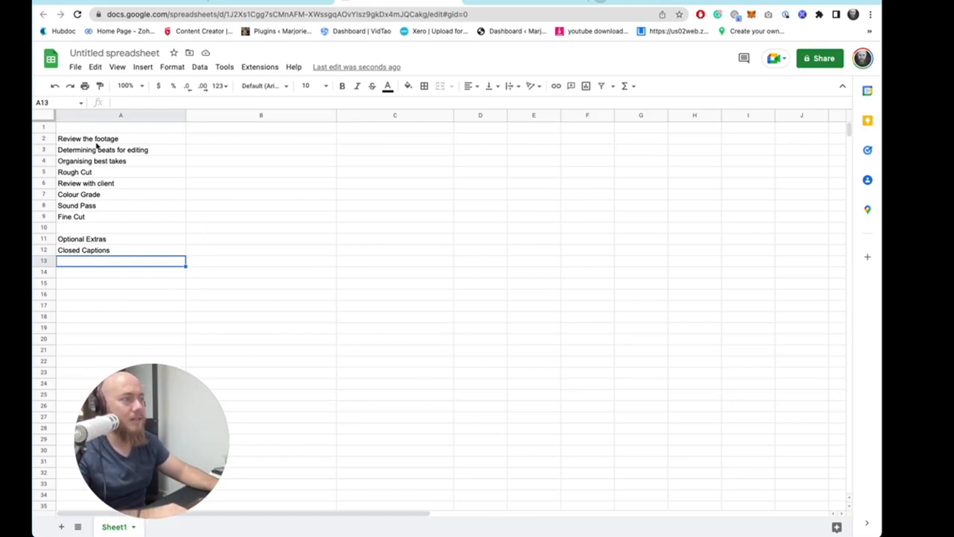
left_click_drag(96, 142, 136, 248)
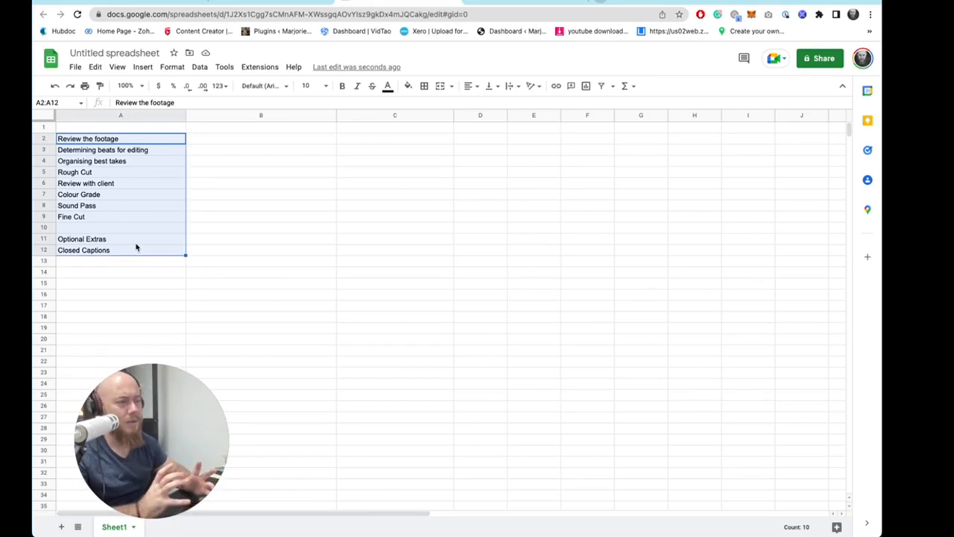
left_click(251, 231)
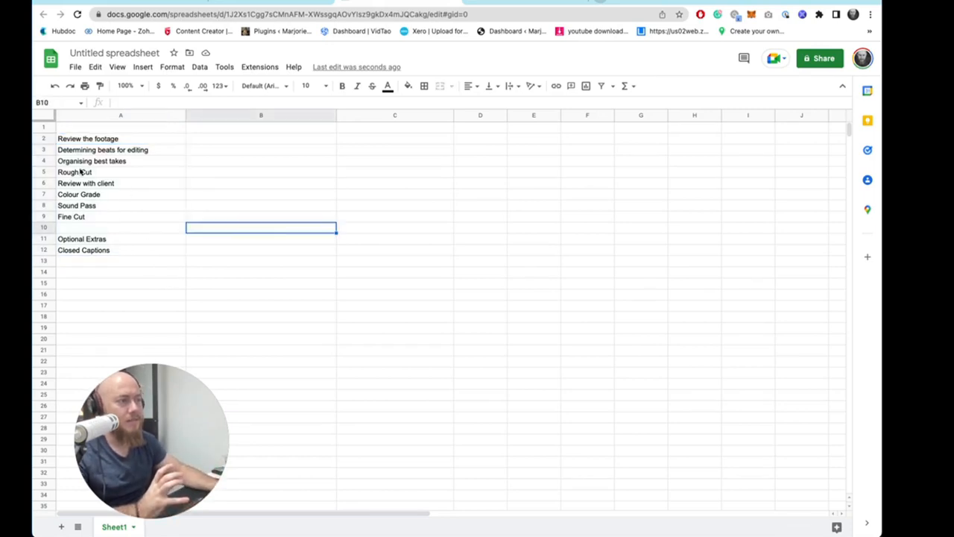
left_click(117, 171)
left_click(134, 140)
left_click(144, 251, "shift")
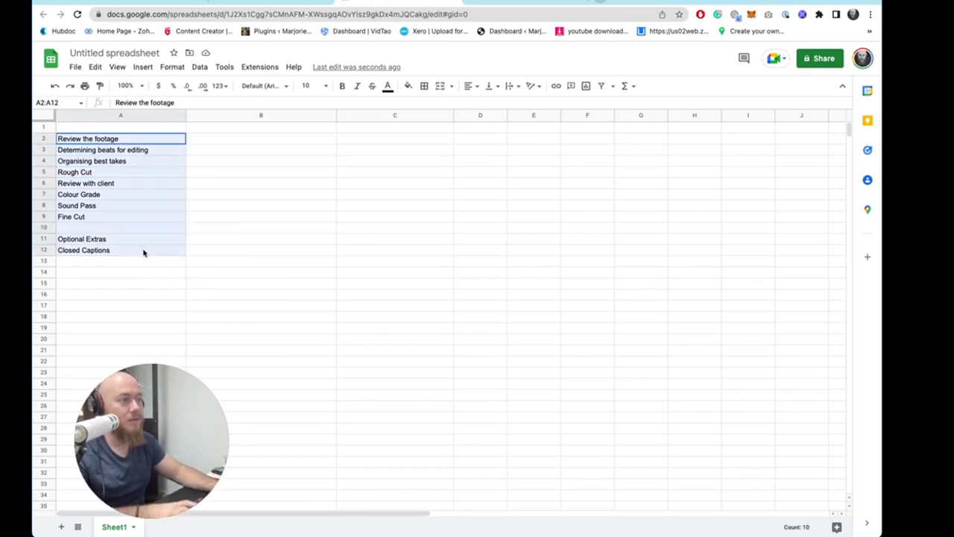
left_click_drag(154, 254, 150, 295)
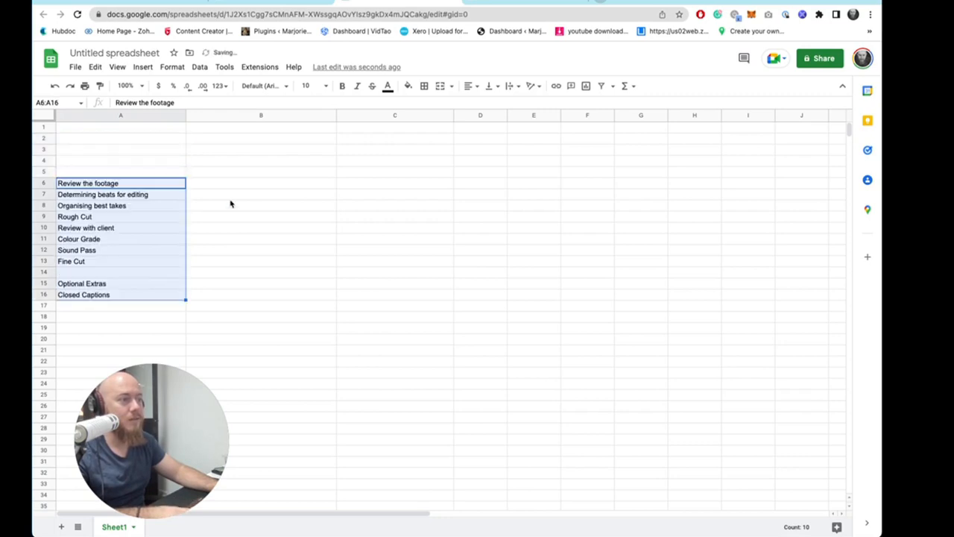
- Enter the label "Amount of footage of filmed" in A2
left_click(231, 205)
left_click(67, 139)
type("Amo")
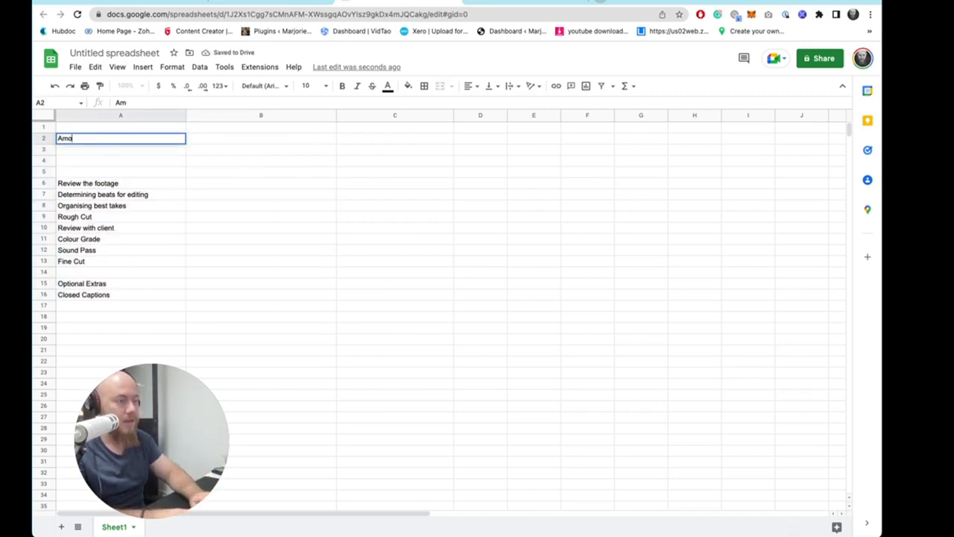
type("unt of footage")
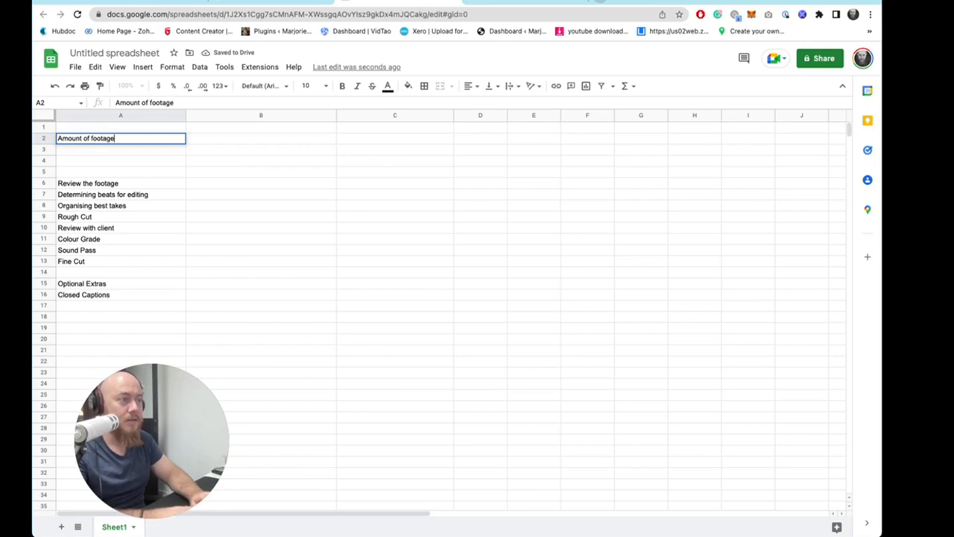
type(" of ")
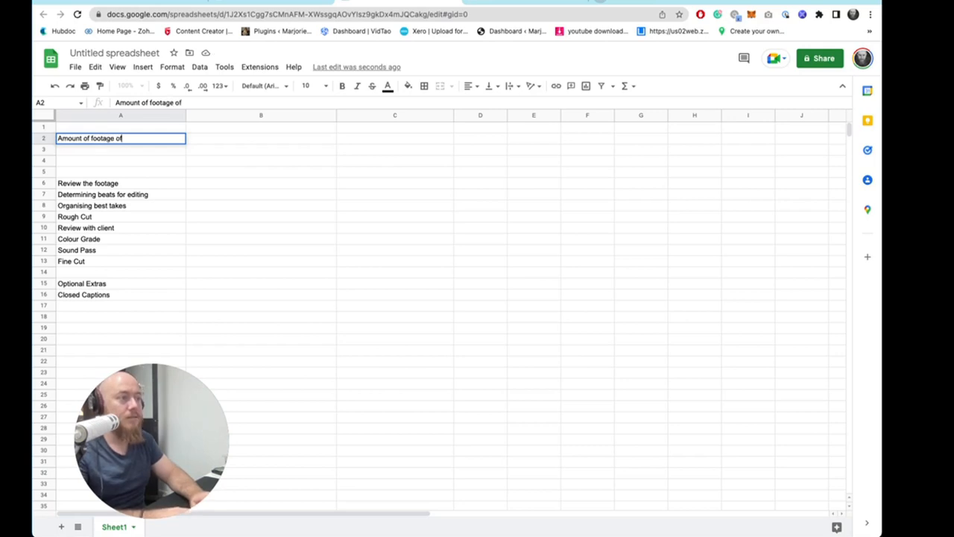
type("filmed")
key("Return")
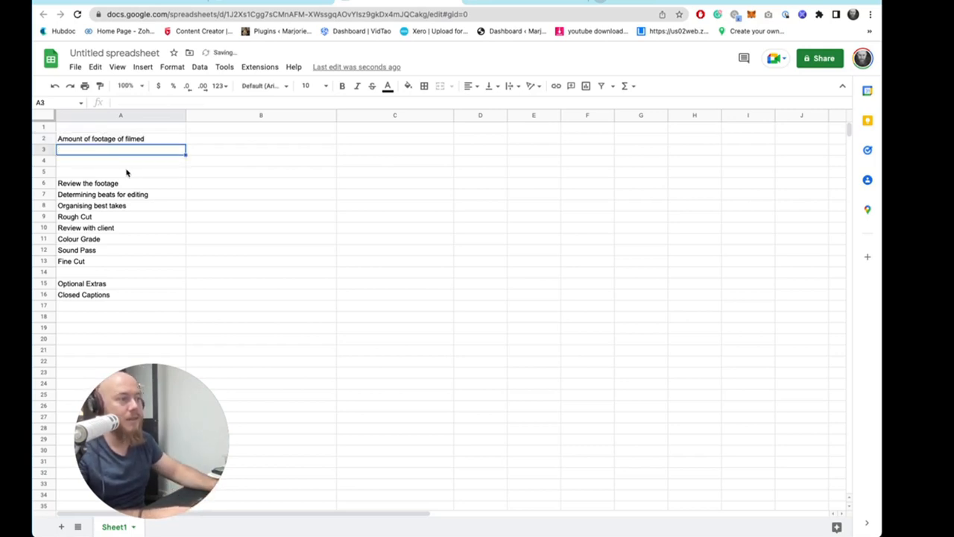
- Enter the label "Final duration of video" in A3
left_click_drag(135, 184, 283, 188)
left_click(117, 141)
left_click(117, 150)
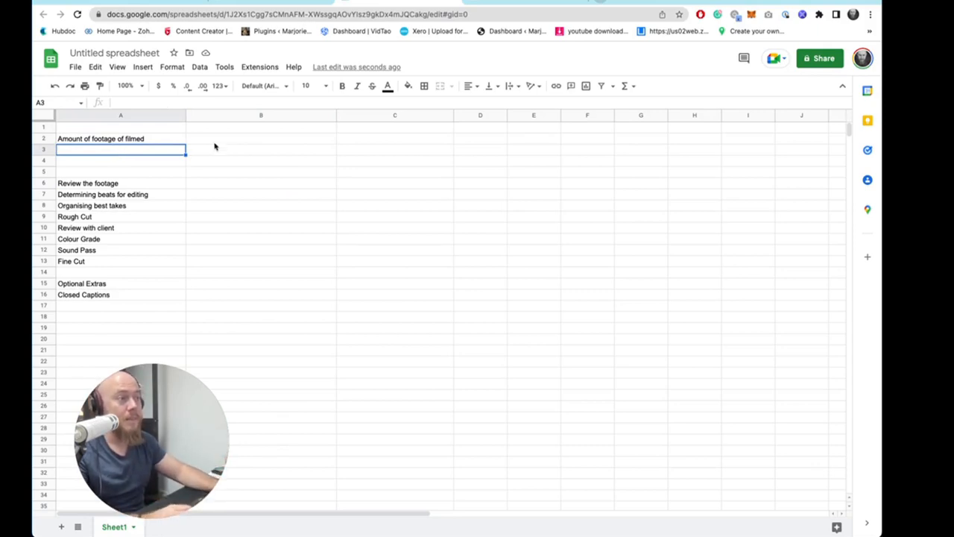
left_click(216, 142)
left_click(173, 161)
left_click(104, 152)
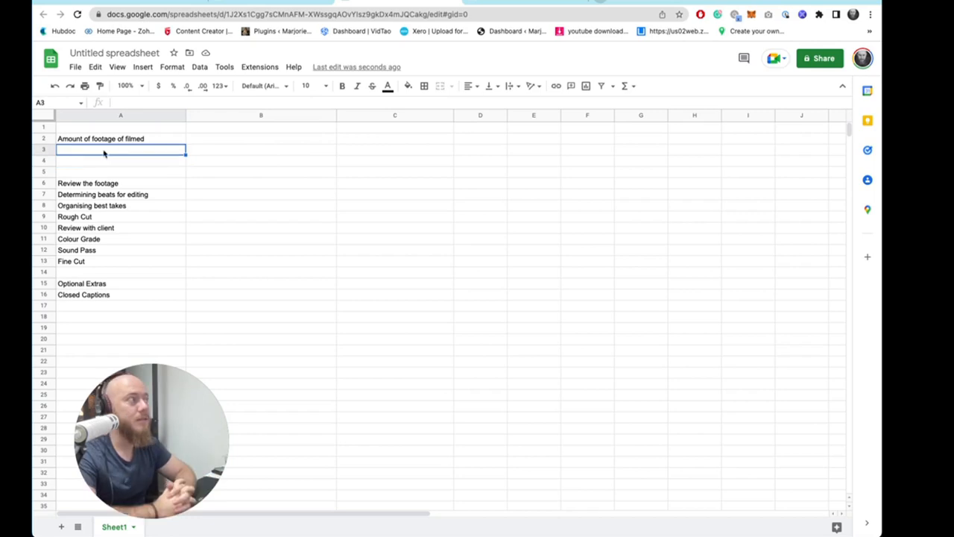
type("Final cu")
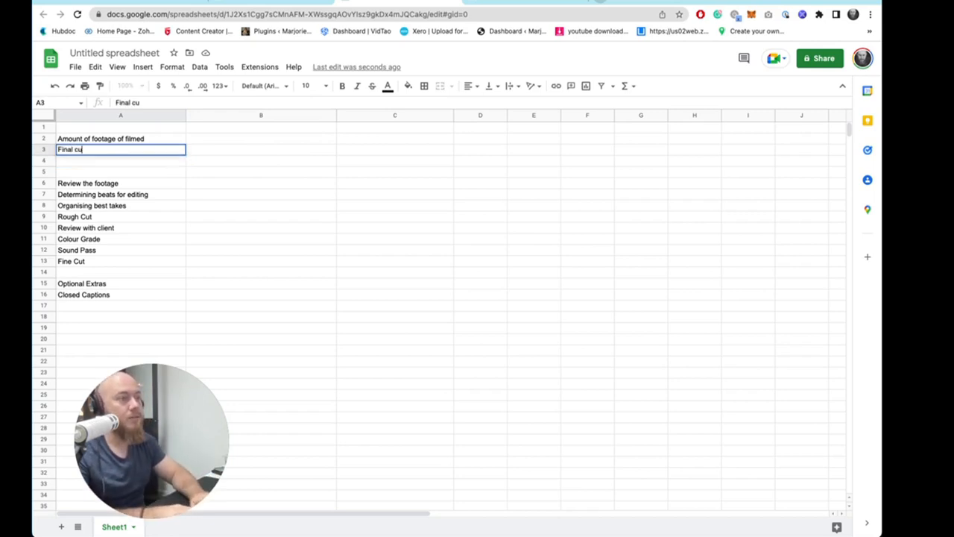
key("BackSpace")
key("BackSpace")
type("duration of")
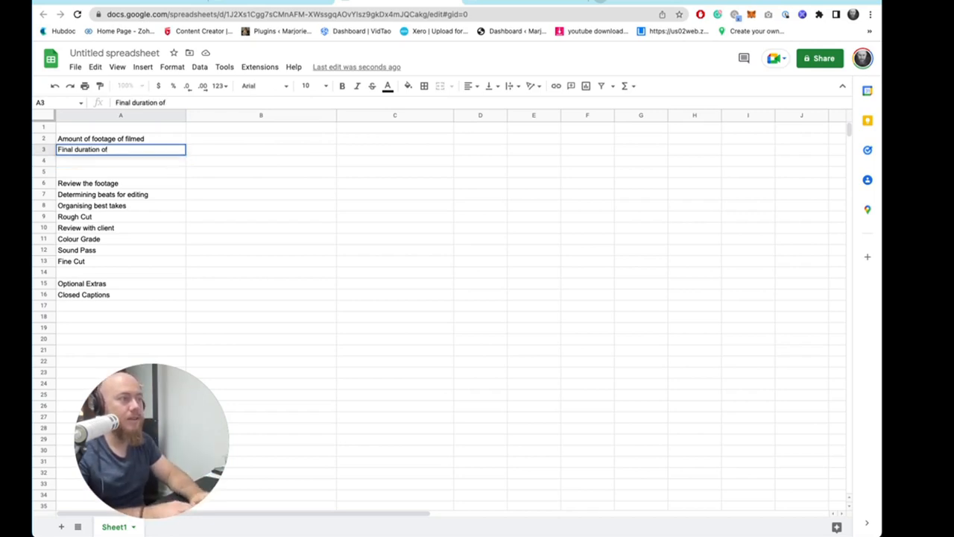
type(" video")
key("Return")
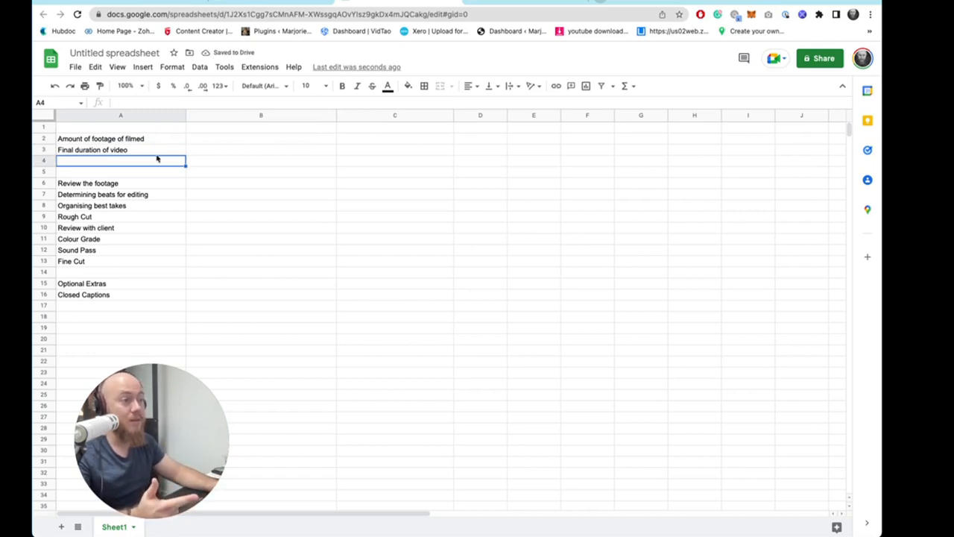
- Go through the listed editing tasks cell by cell to review them
left_click_drag(123, 183, 110, 219)
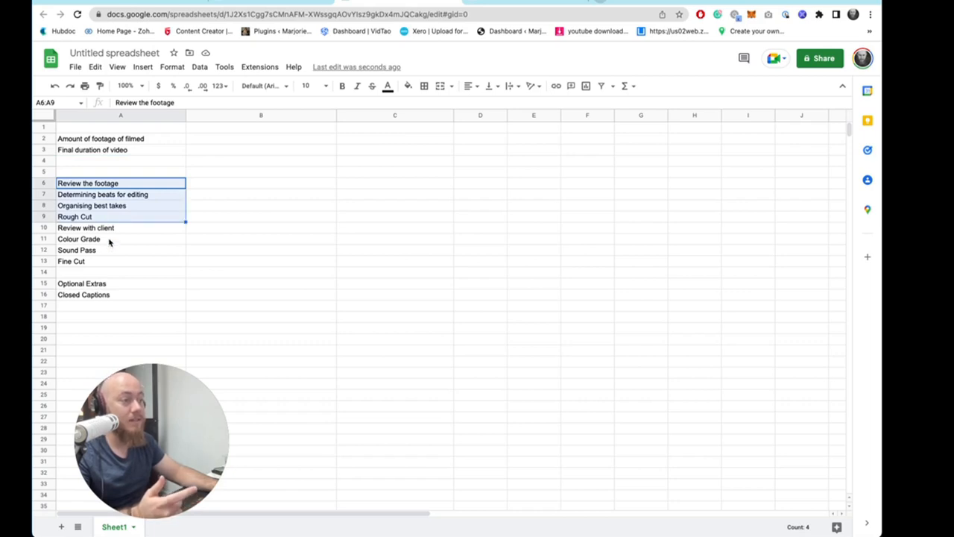
left_click(112, 240)
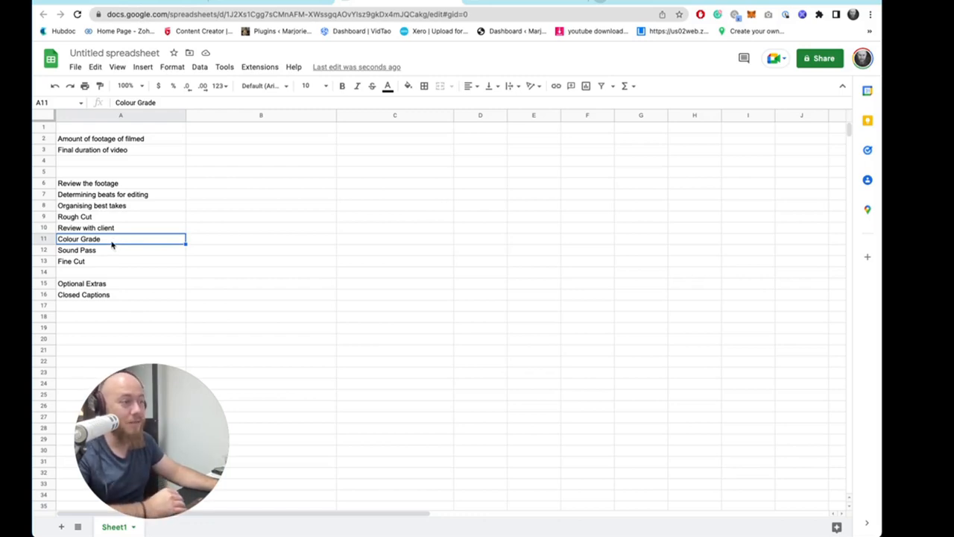
left_click(101, 252)
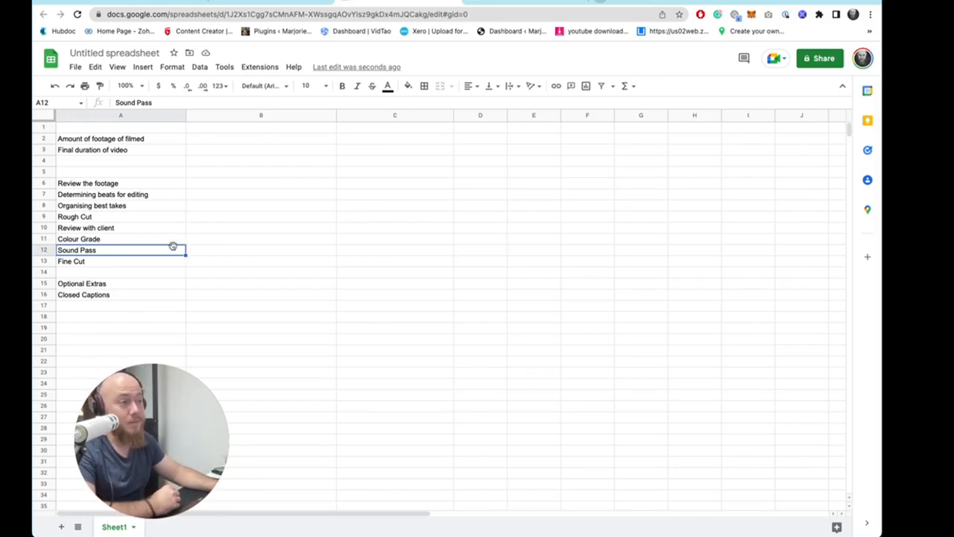
left_click(131, 239)
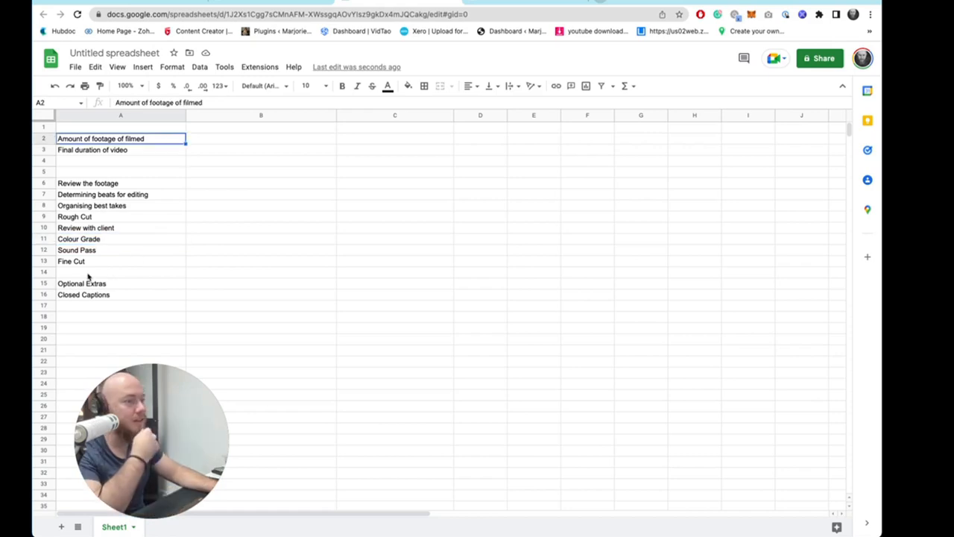
left_click_drag(89, 283, 89, 331)
left_click(92, 317)
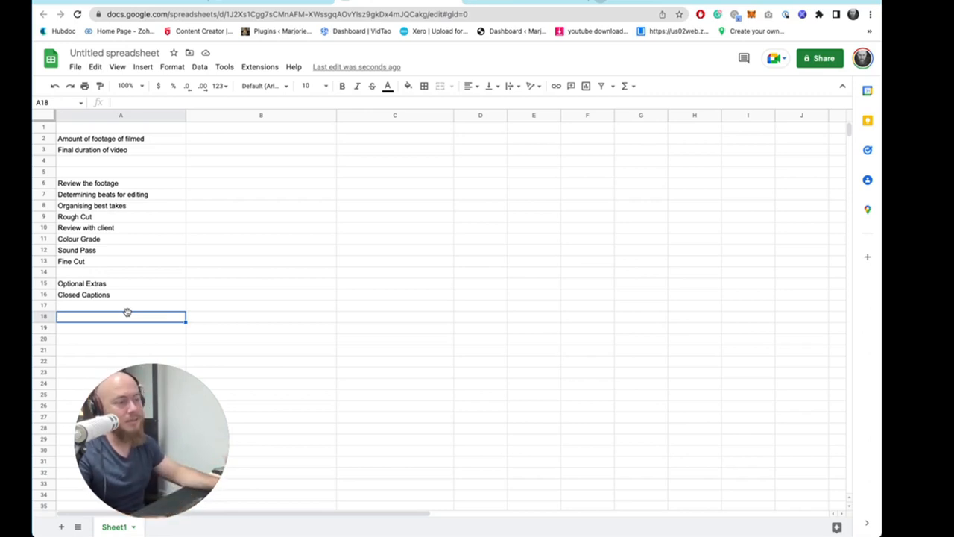
left_click(117, 146)
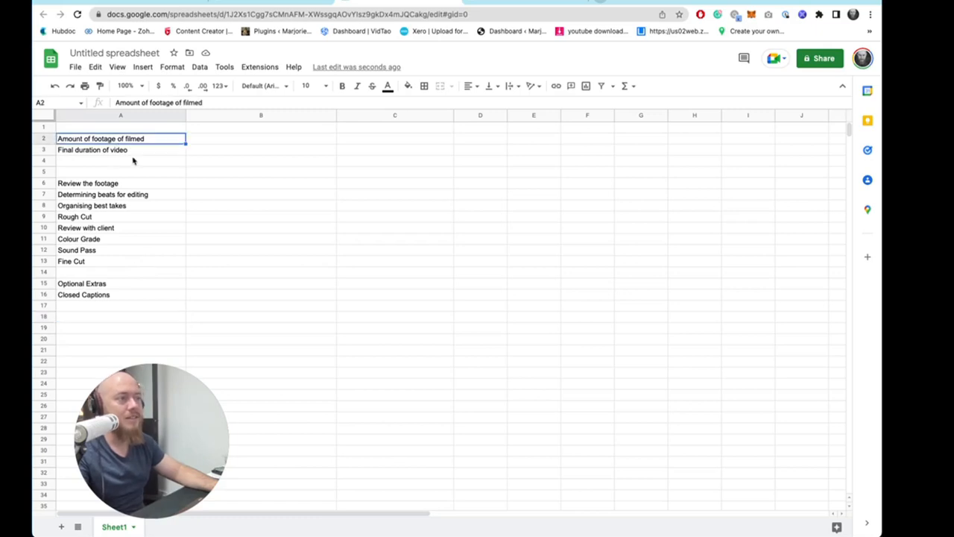
left_click(133, 152)
left_click(118, 184)
left_click(121, 195)
left_click(114, 216)
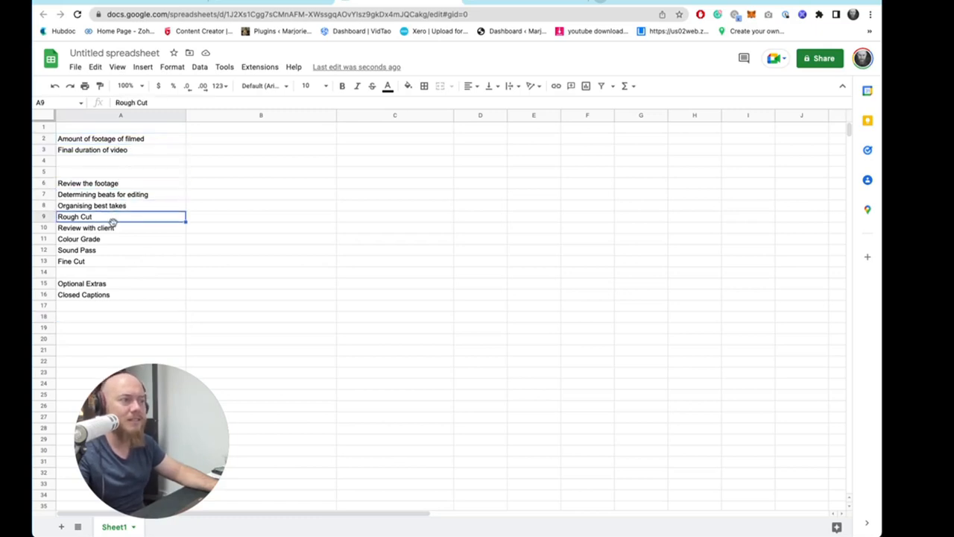
left_click(113, 227)
left_click(110, 240)
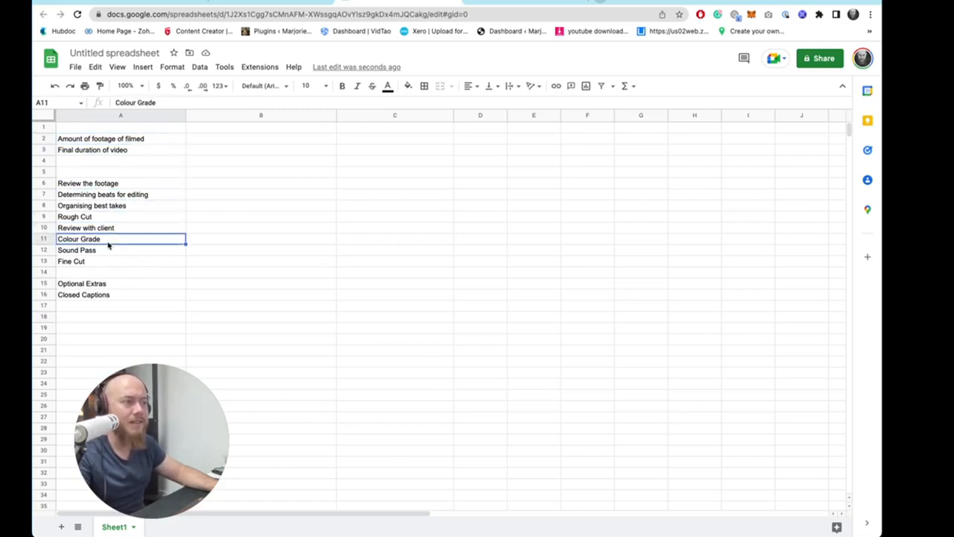
left_click(108, 251)
left_click(109, 263)
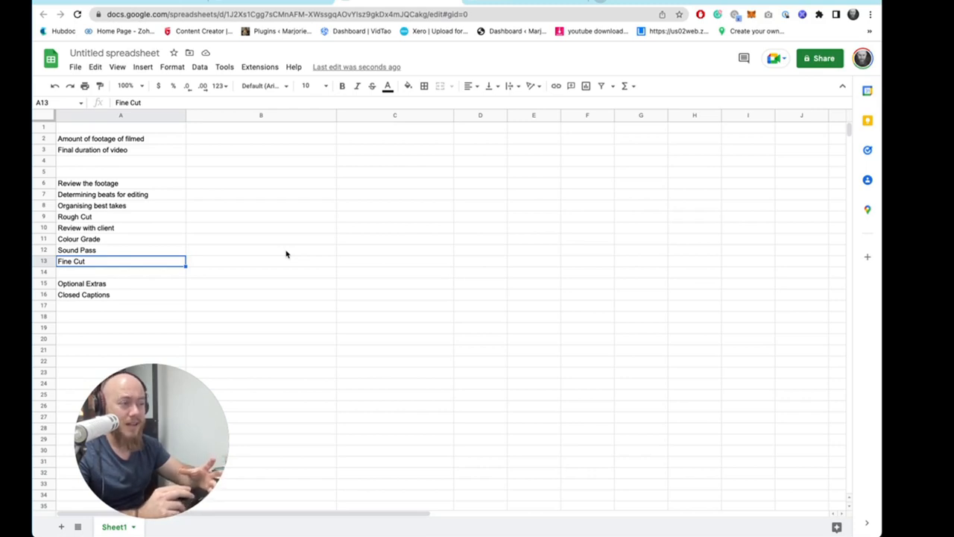
- Enter "1 hour" in B6 as the time for reviewing the footage
left_click(204, 184)
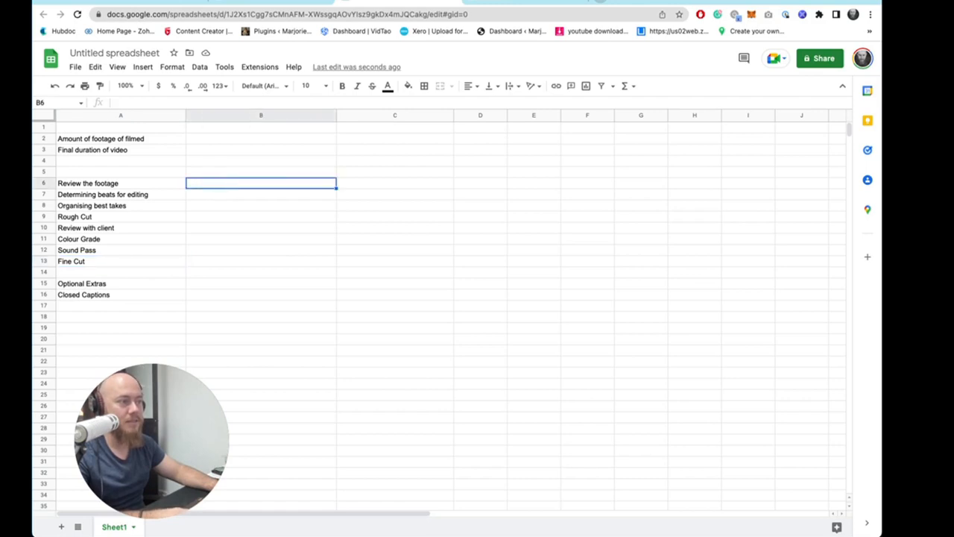
type("1 hoyur")
key("Return")
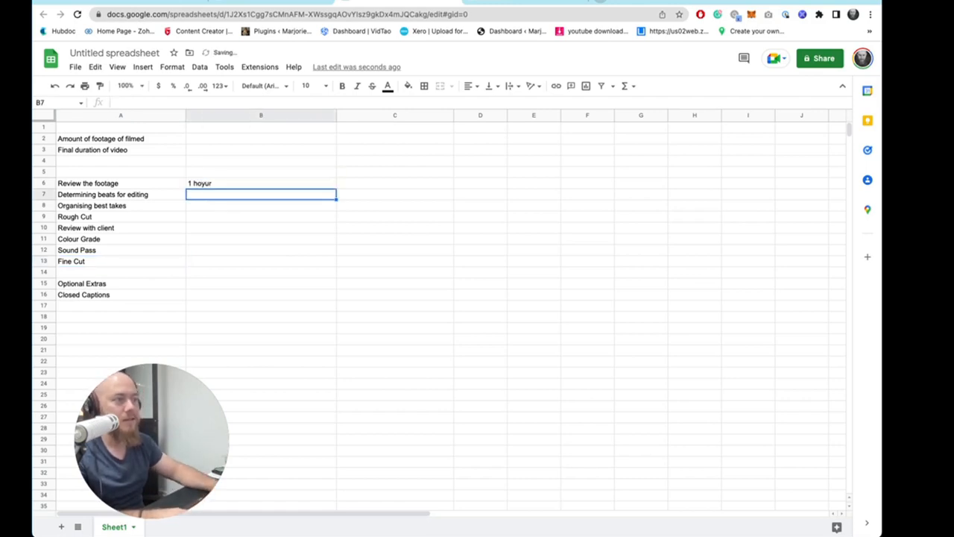
left_click(237, 176)
left_click(234, 186)
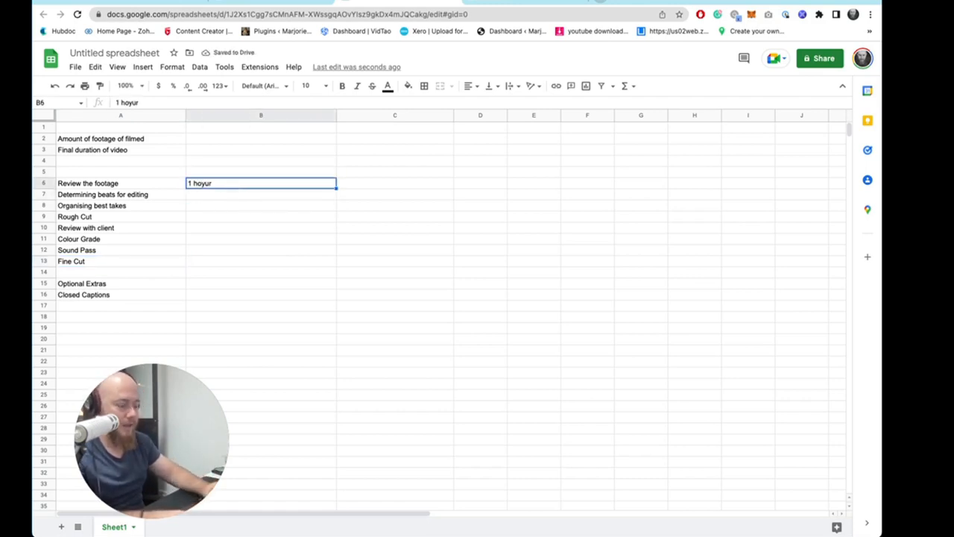
type("1 hour")
key("Return")
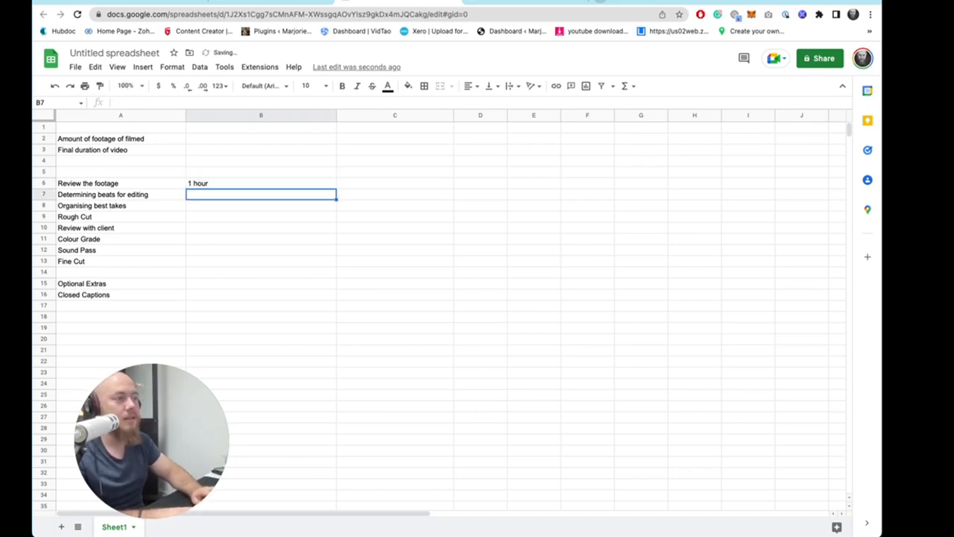
key("Right")
key("Up")
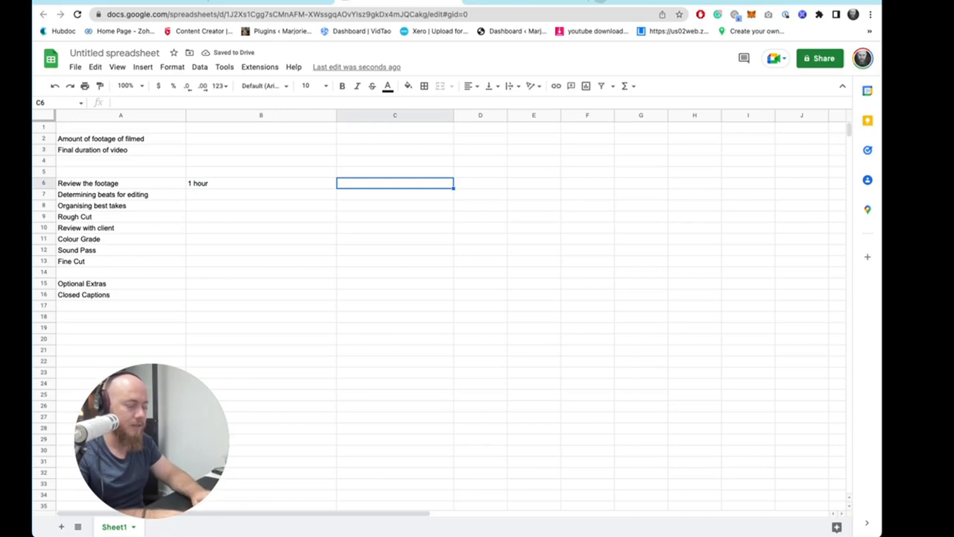
type("$100")
key("Escape")
key("Left")
- Insert a blank row at the top and enter "Time is worth $100 p/hour" in B1
left_click_drag(112, 139, 284, 312)
left_click(213, 130)
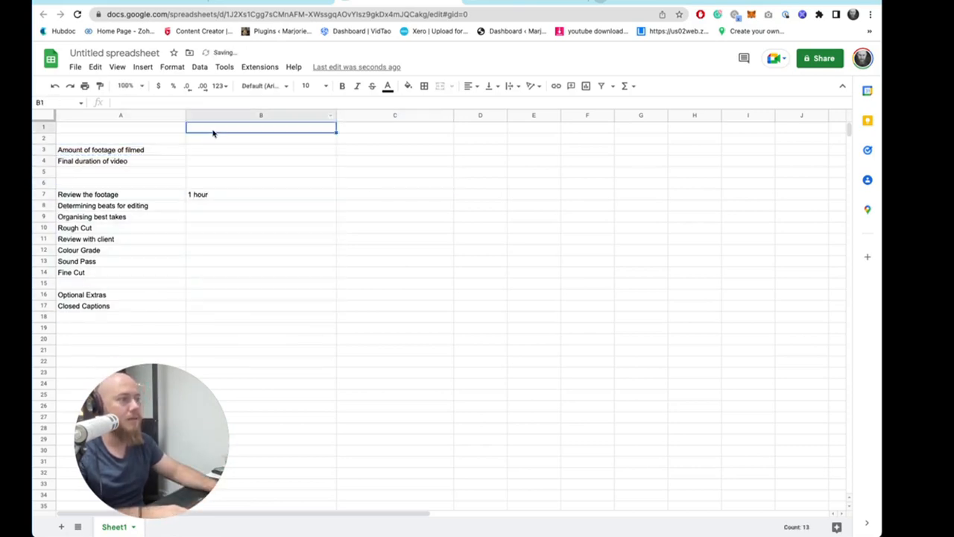
type("Time is worth $100 p/hour")
key("Return")
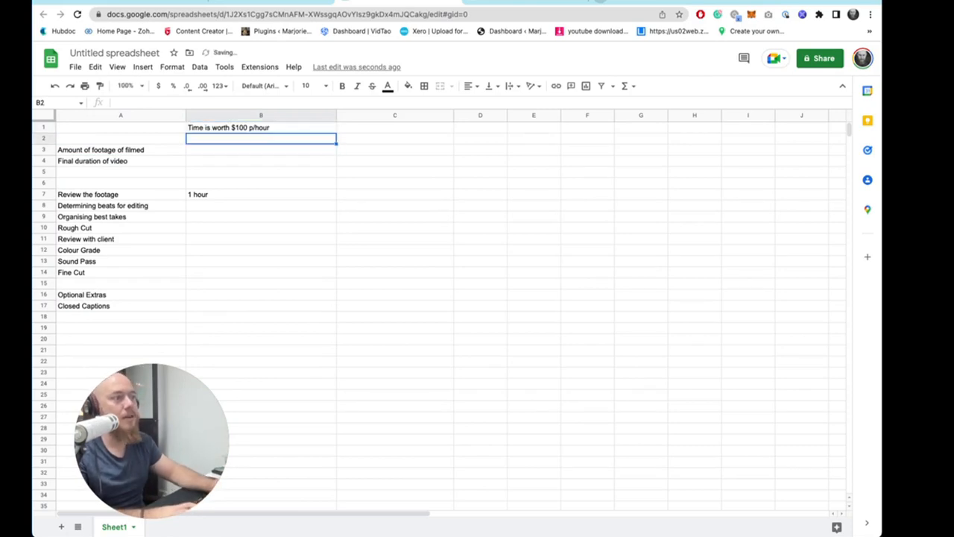
- Clear the "1 hour" entry from B7
double_click(202, 194)
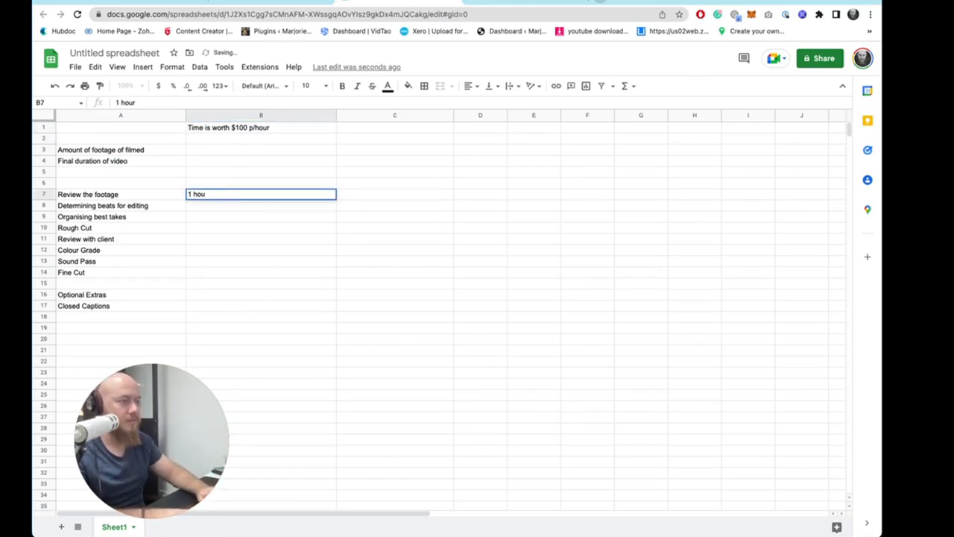
key("BackSpace")
key("BackSpace")
key("BackSpace")
key("BackSpace")
key("BackSpace")
left_click(262, 221)
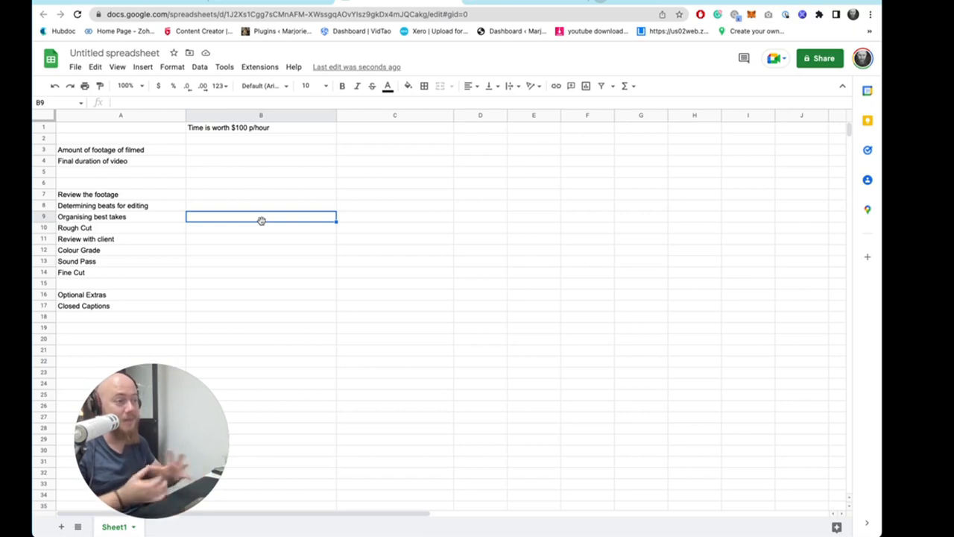
- Prefix the labels in A3 and A4 with "(A)" and "(B)" respectively
double_click(164, 151)
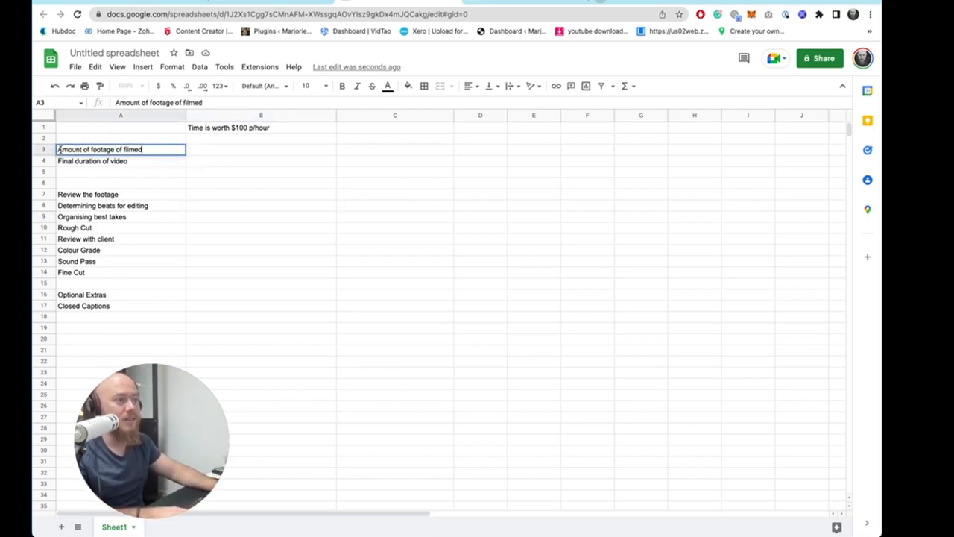
key("Home")
type("(A)")
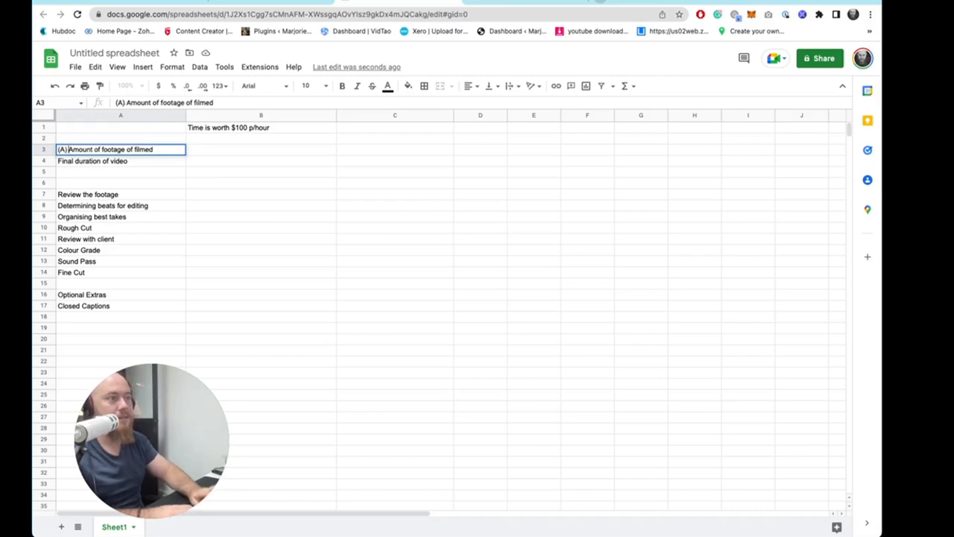
key("Return")
double_click(97, 162)
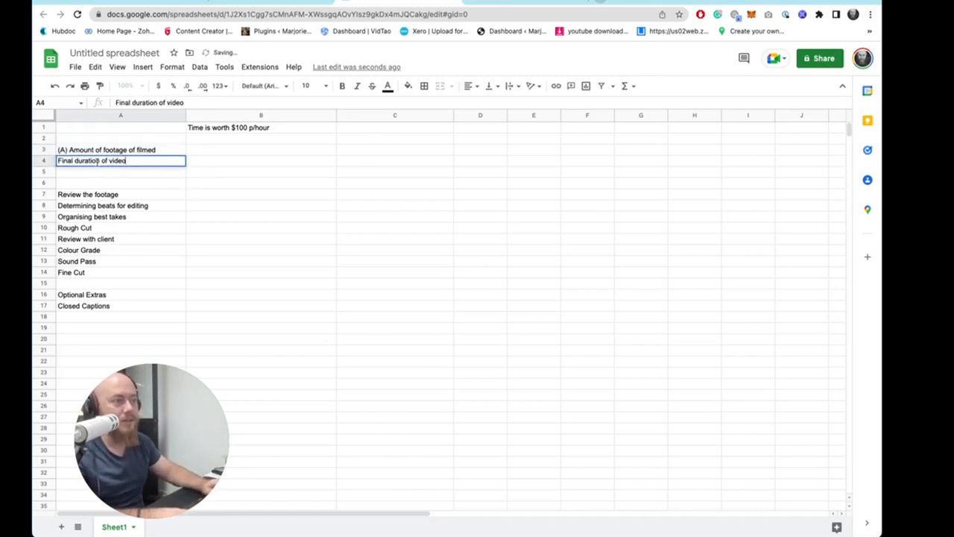
key("super+a")
key("Home")
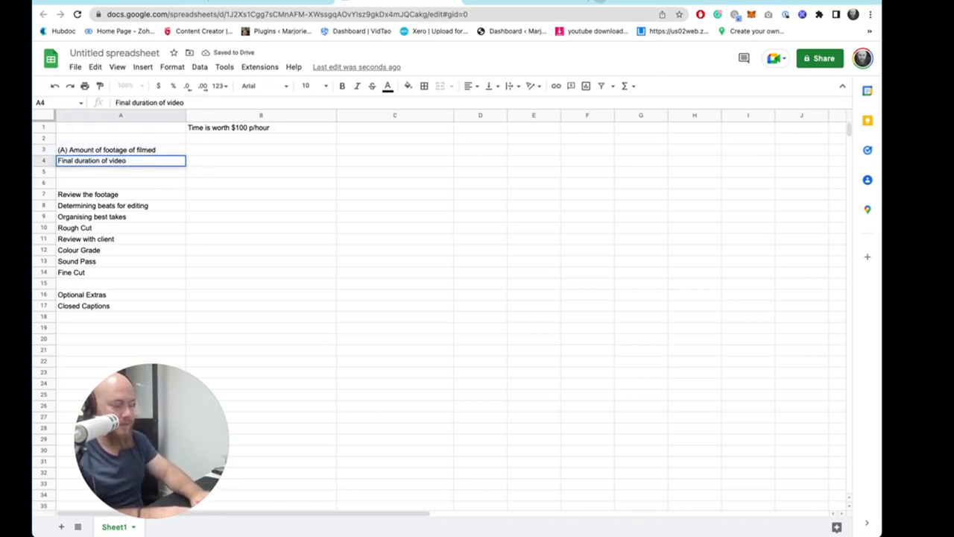
type("(B)")
key("Return")
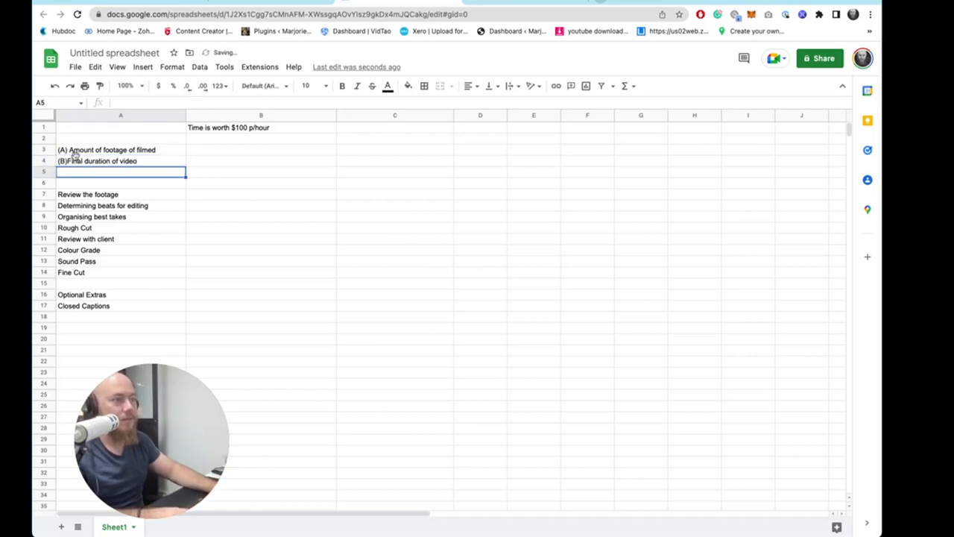
- Review the labelled inputs and the editing task rows
double_click(74, 158)
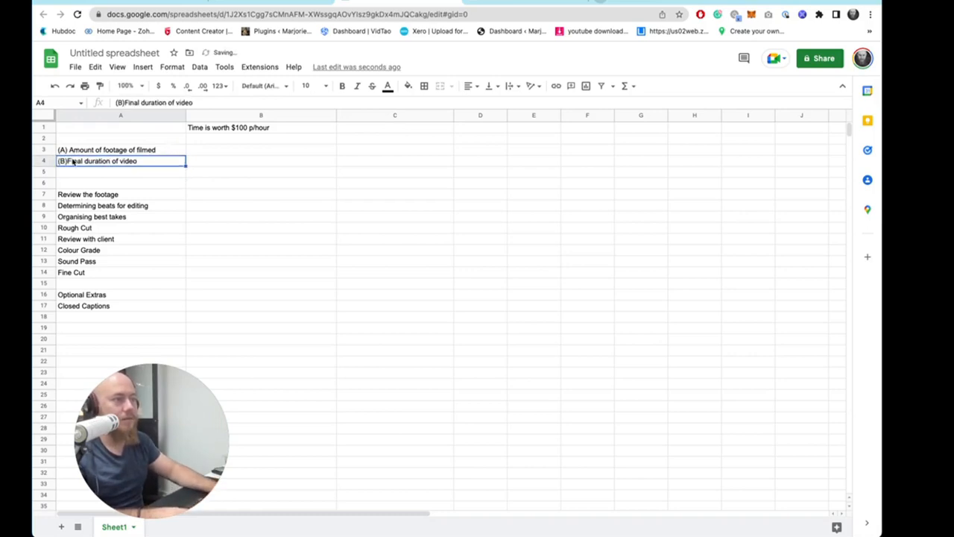
left_click(122, 184)
left_click(122, 229)
left_click(142, 295)
left_click(135, 325)
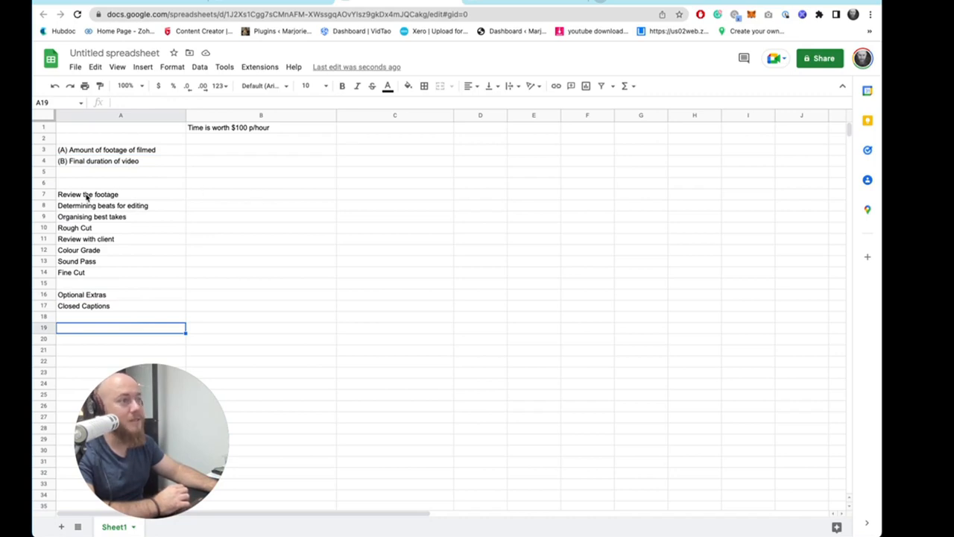
left_click_drag(86, 196, 196, 203)
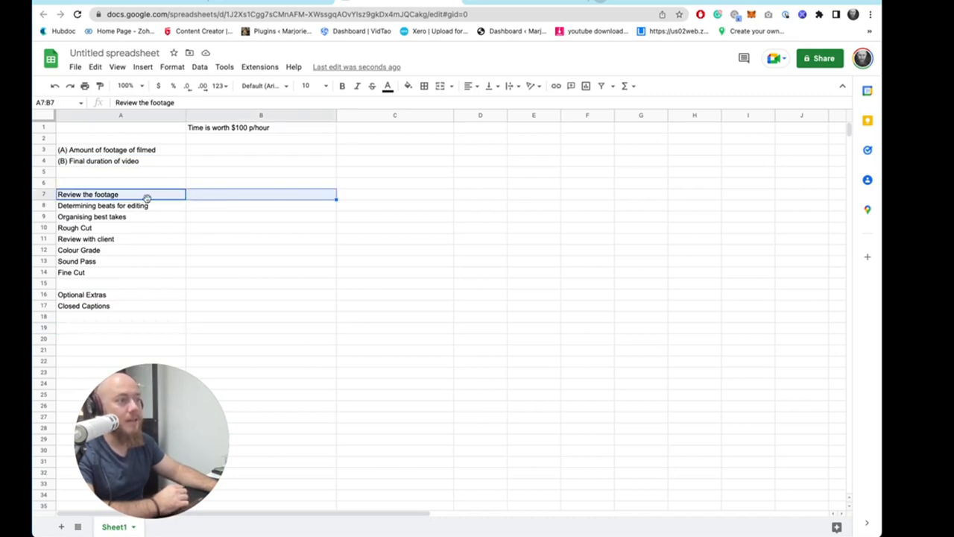
left_click(114, 163)
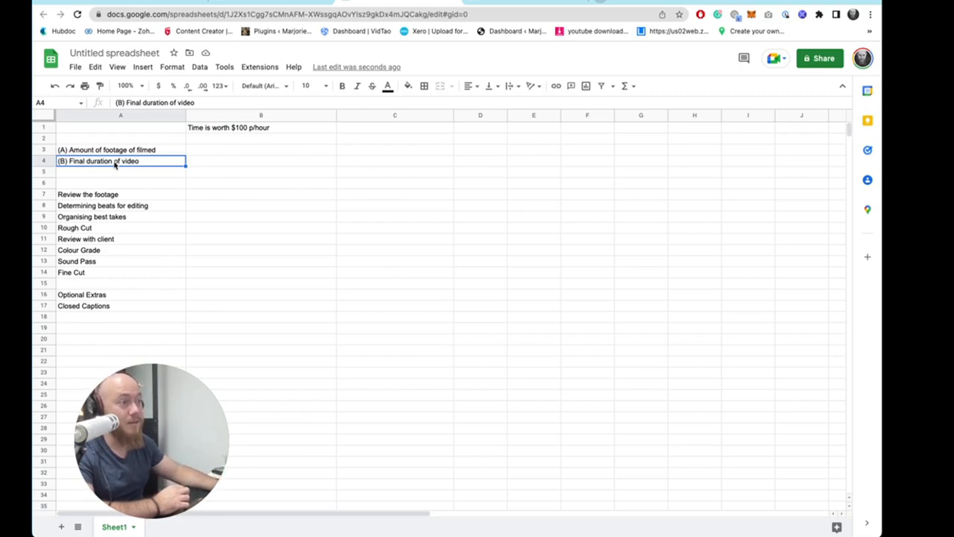
left_click(125, 152)
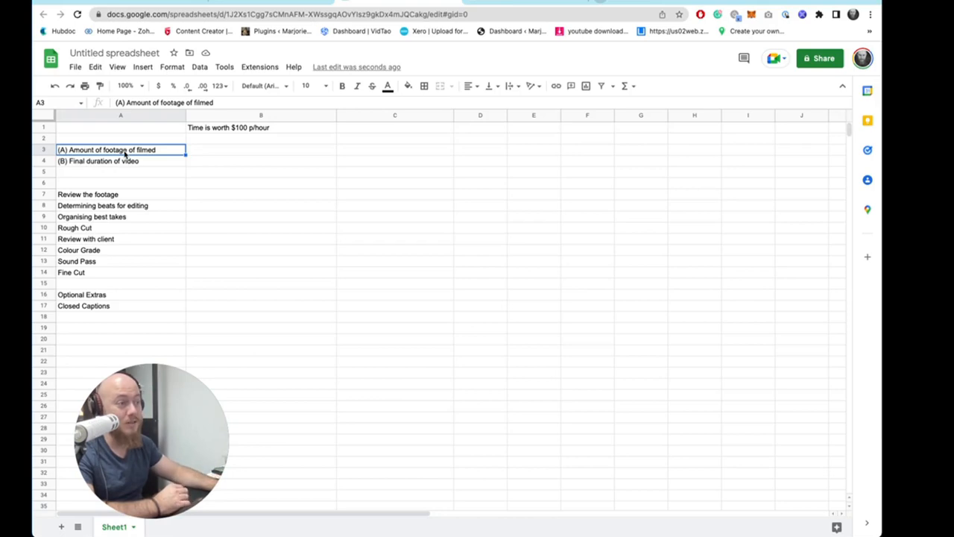
- Enter "1.1*A" in B7 as the footage review time
double_click(216, 195)
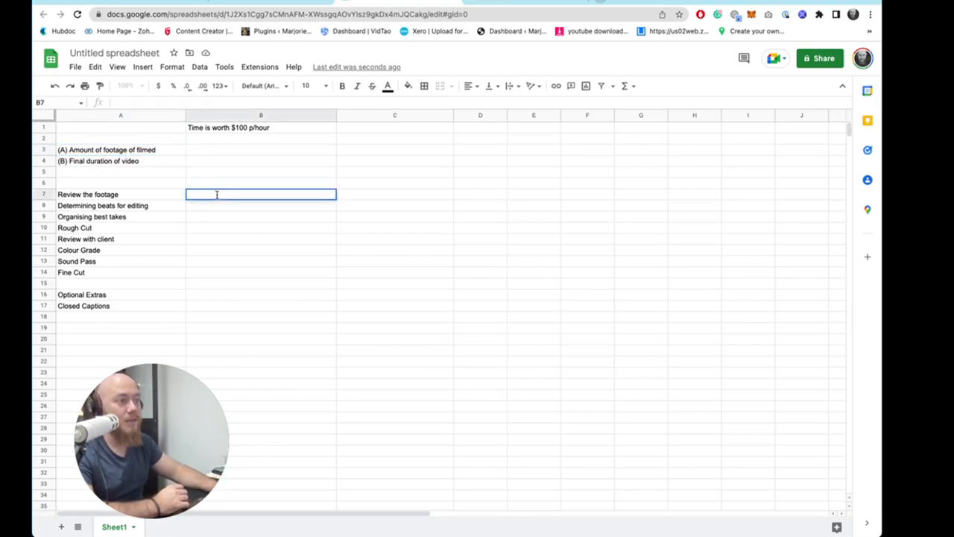
type("1")
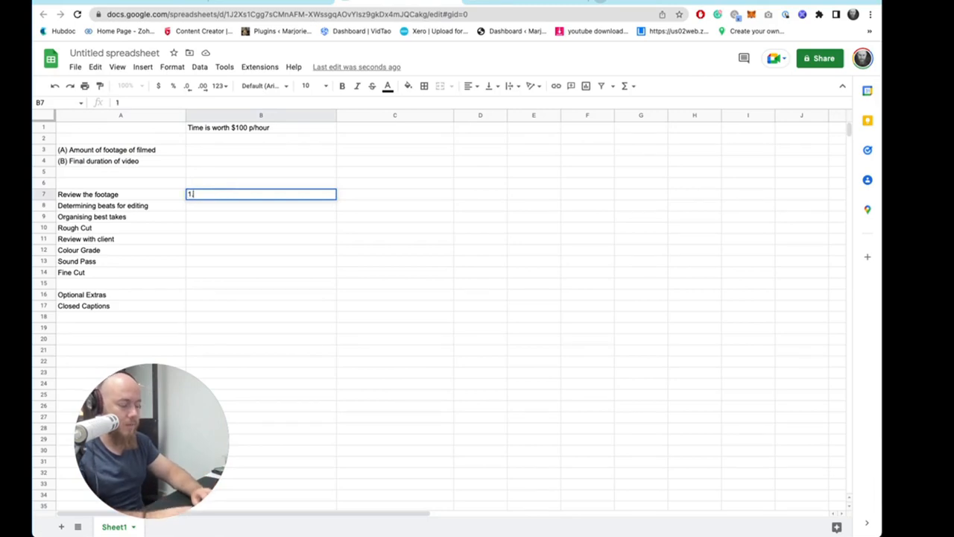
type(".1*")
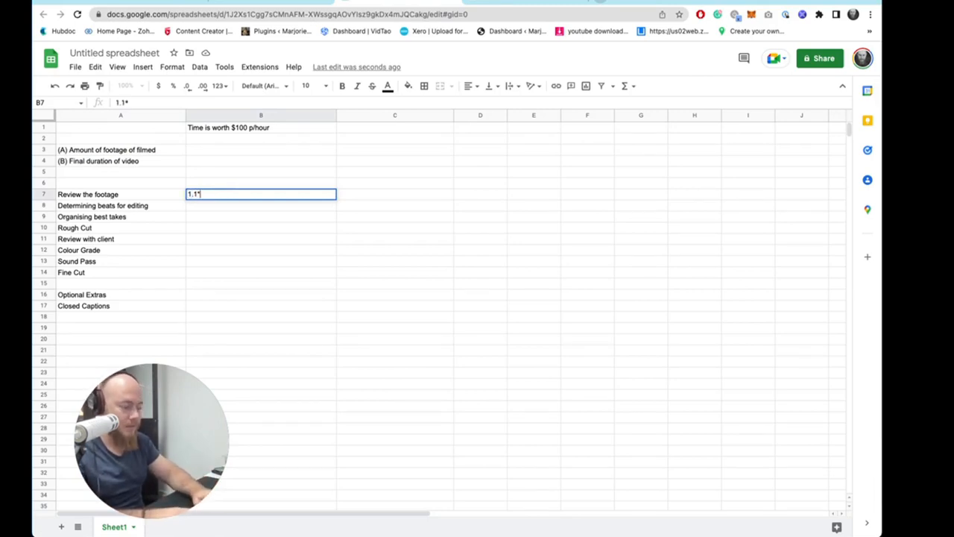
type("(A)")
key("BackSpace")
type("A")
key("Return")
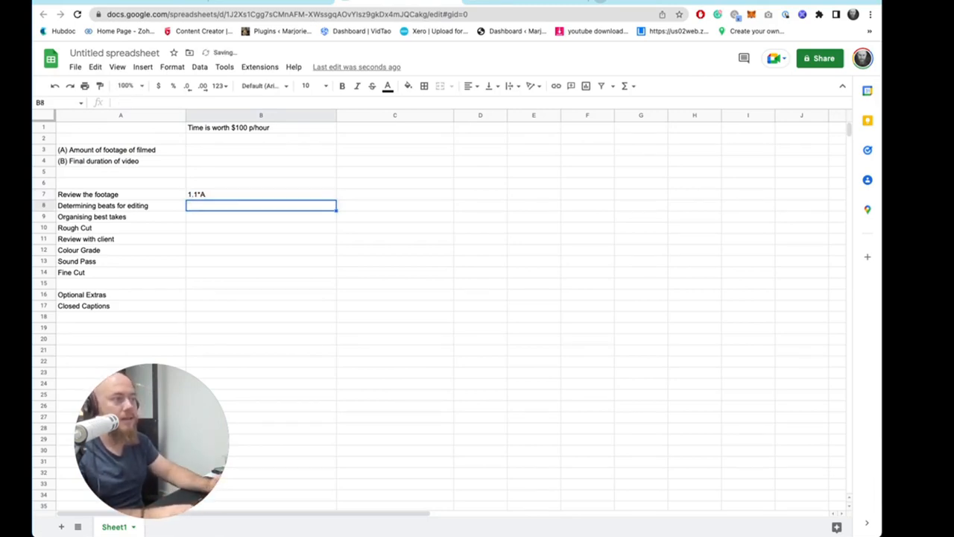
- Enter 1 as the footage amount in B3 and left-align all the sheet's cells
left_click(222, 197)
left_click(116, 152)
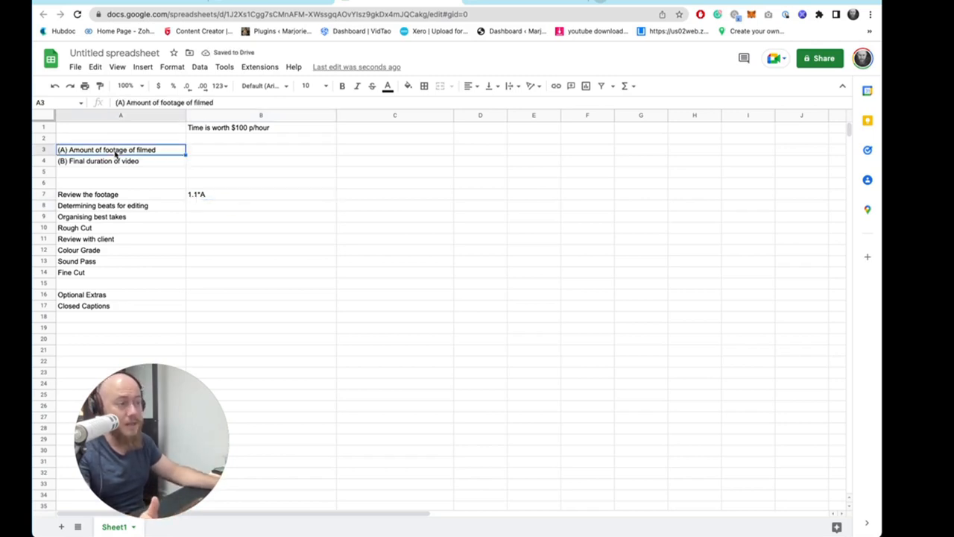
left_click(246, 130)
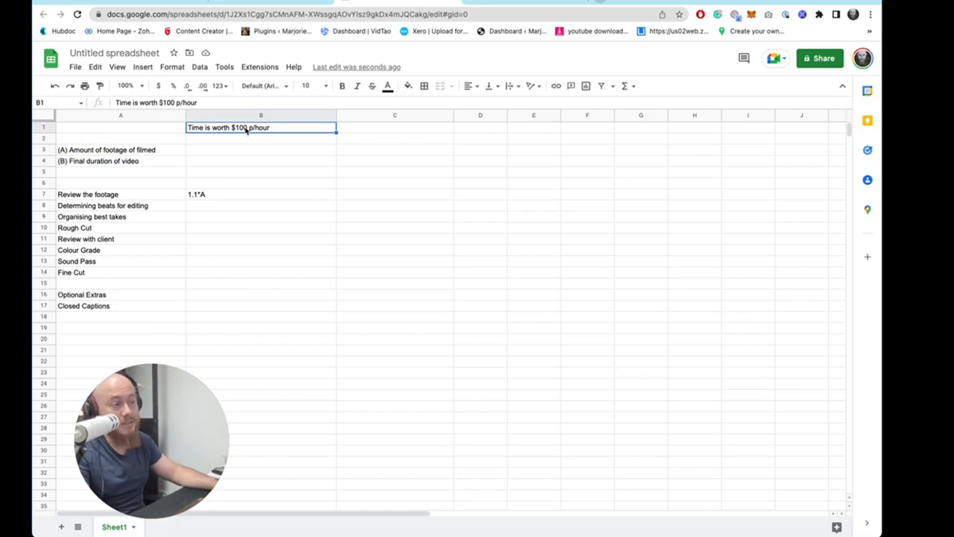
left_click(220, 193)
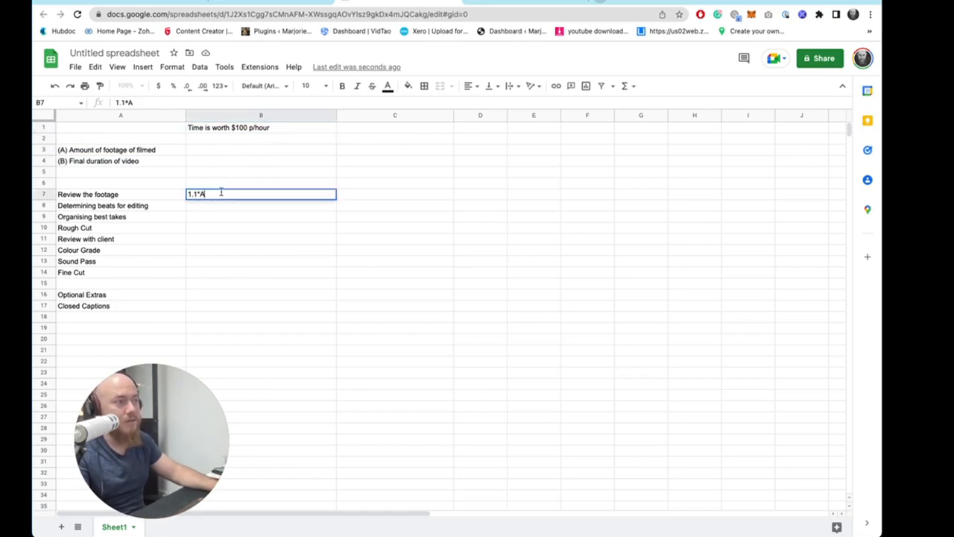
left_click(203, 152)
type("1")
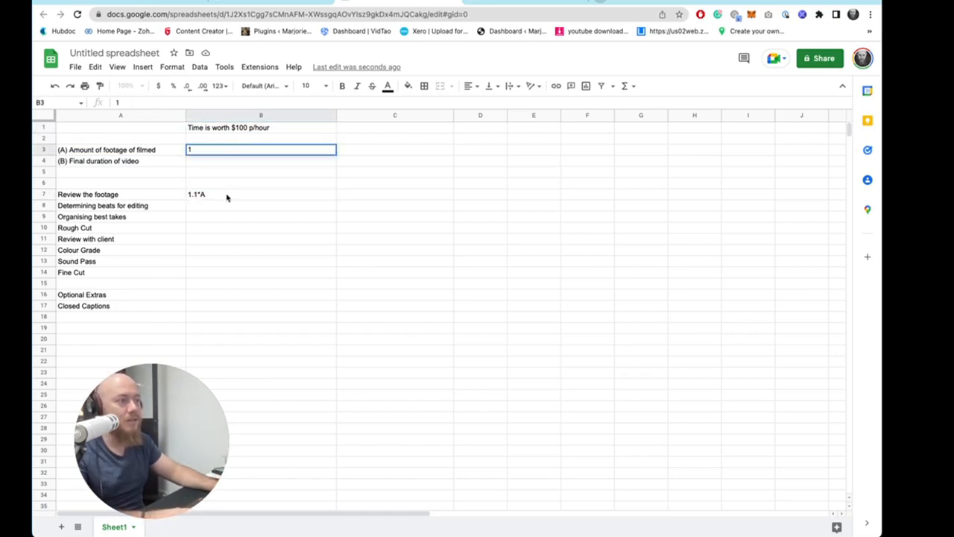
left_click(227, 195)
left_click(244, 149)
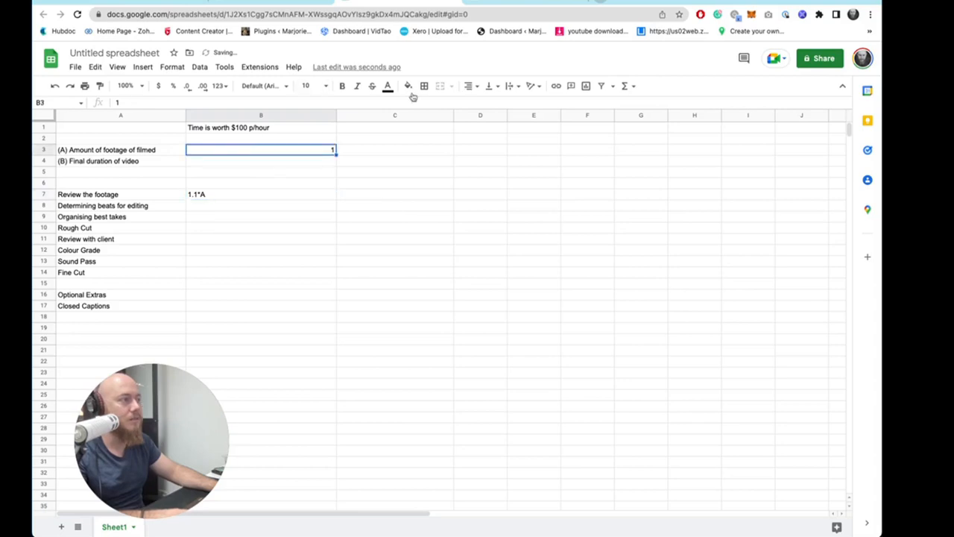
key("shift+Left")
key("shift+Down")
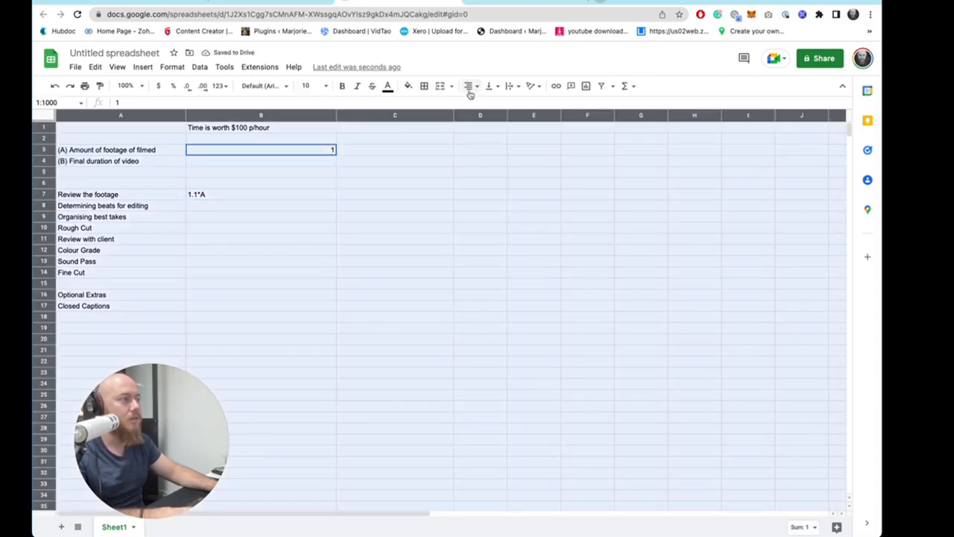
left_click(469, 87)
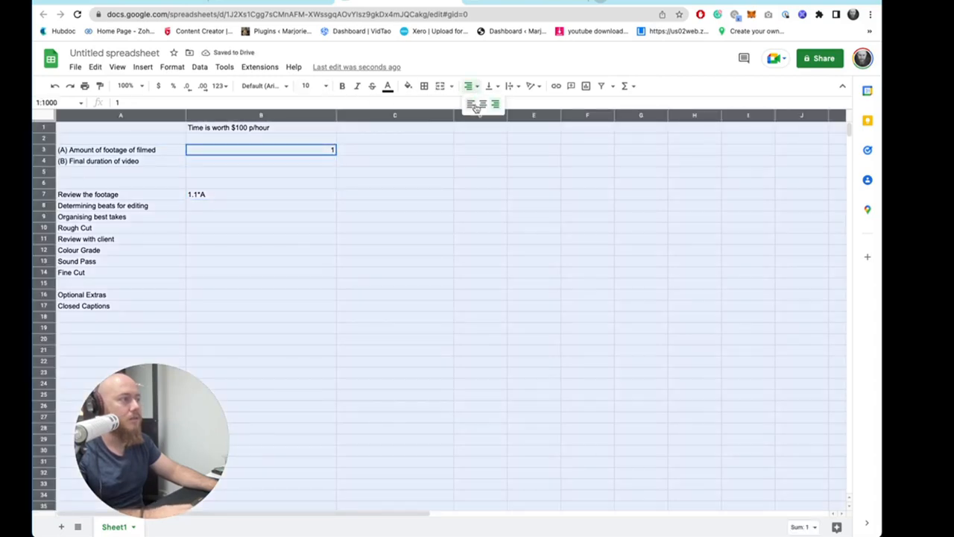
left_click(469, 102)
- Replace B7 with a formula multiplying B3 by 1.1
left_click(298, 194)
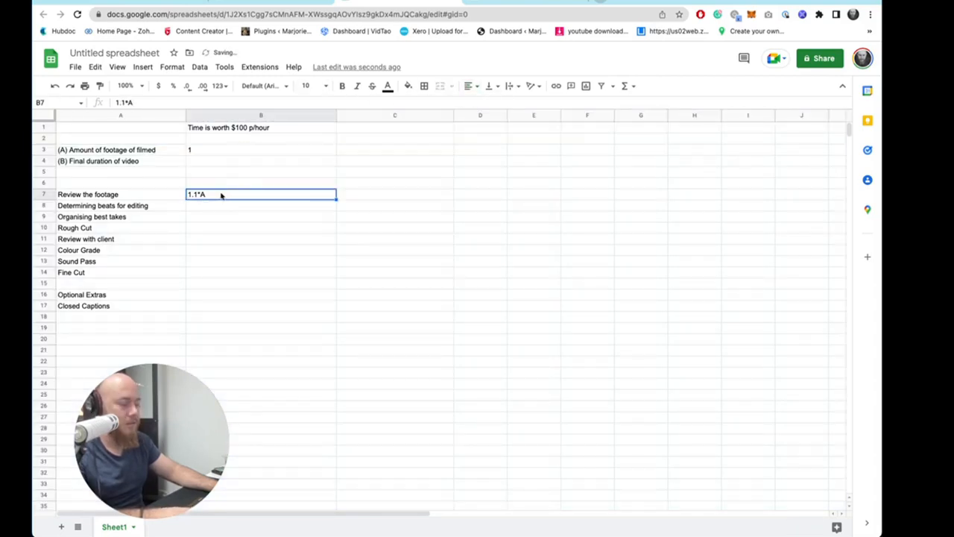
type("=")
left_click(209, 150)
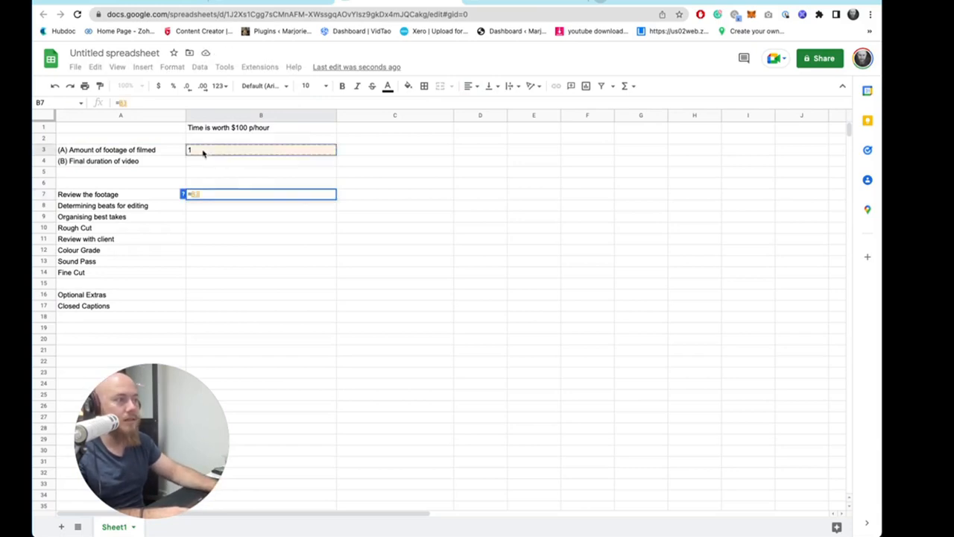
type("*1.1")
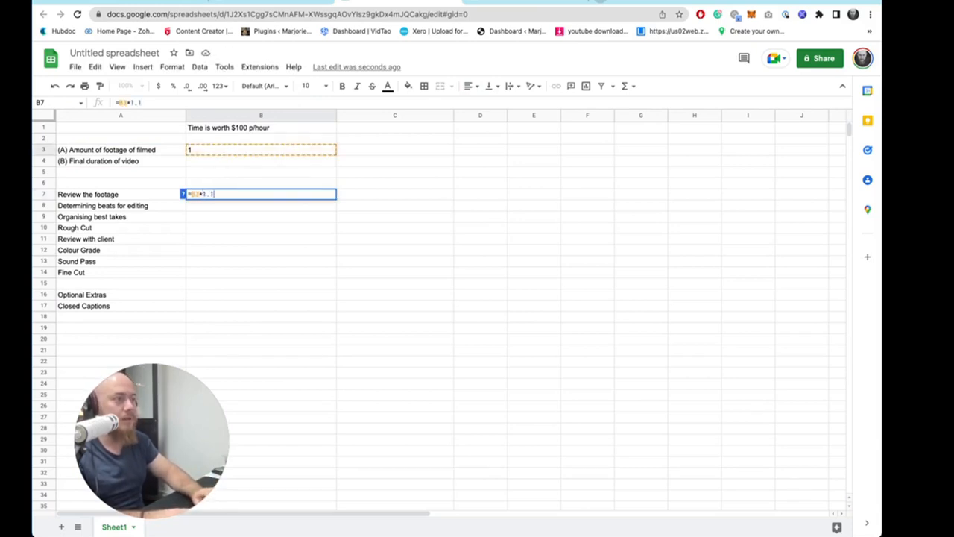
key("Return")
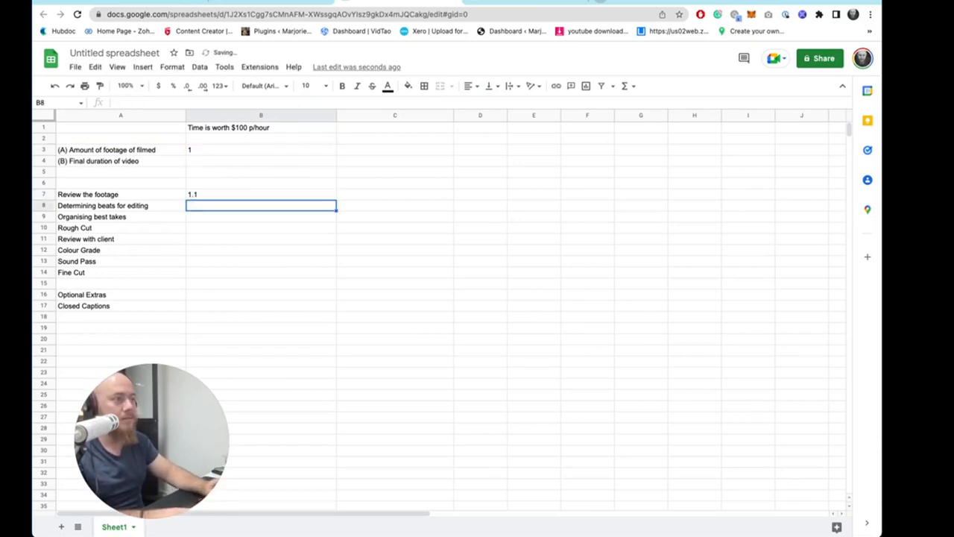
- Move the rate label to A1, rewrite it as "Time is worth X P/hour", and enter $100 in B1
double_click(212, 195)
left_click(273, 131)
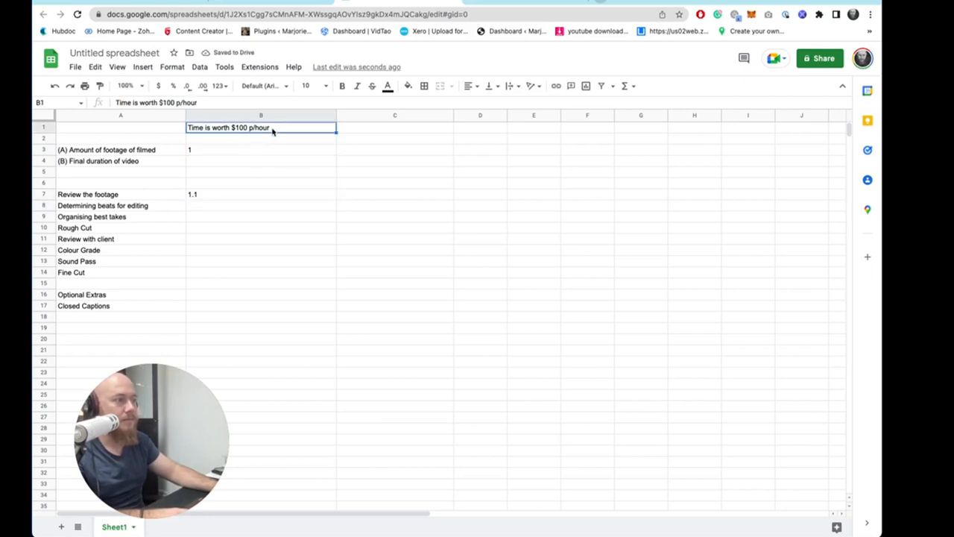
left_click(257, 138)
left_click_drag(255, 127, 102, 128)
double_click(114, 128)
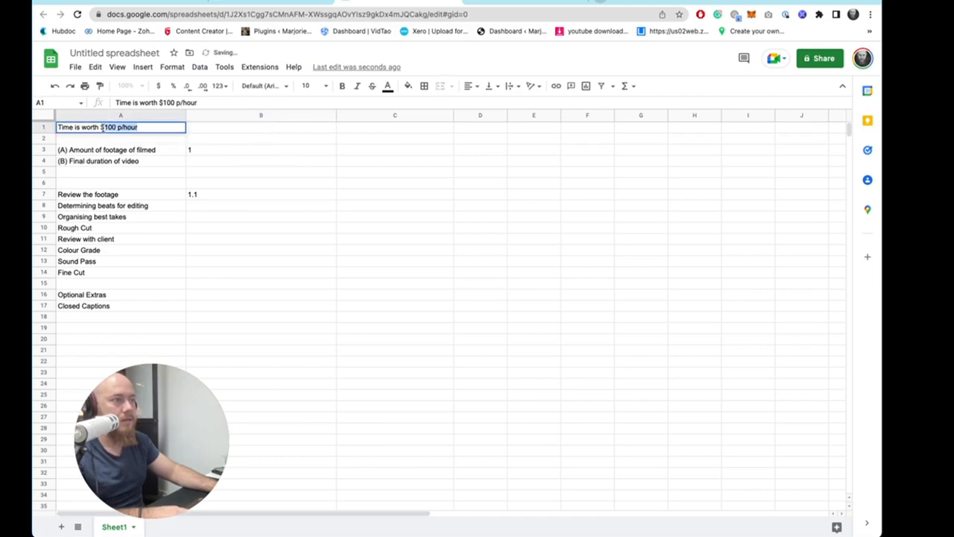
key("BackSpace")
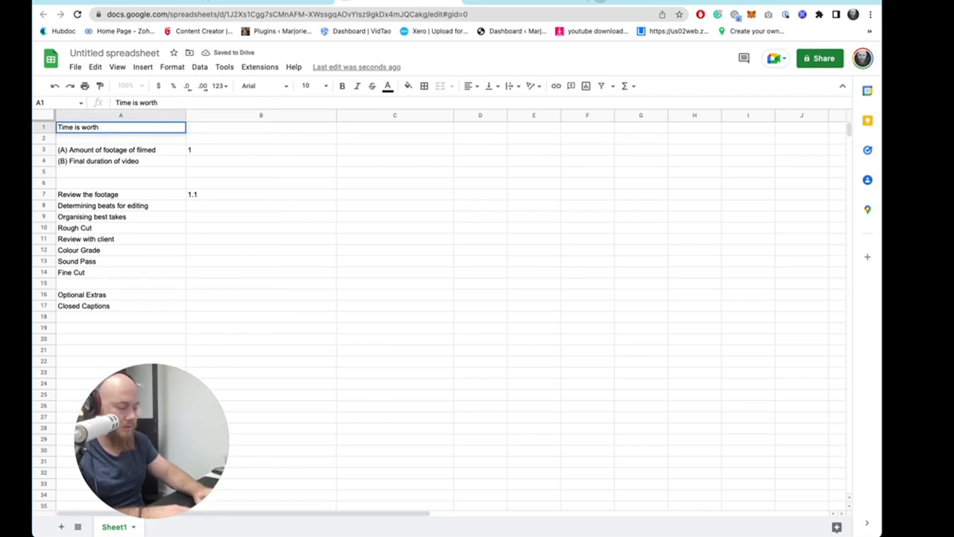
type("X P/")
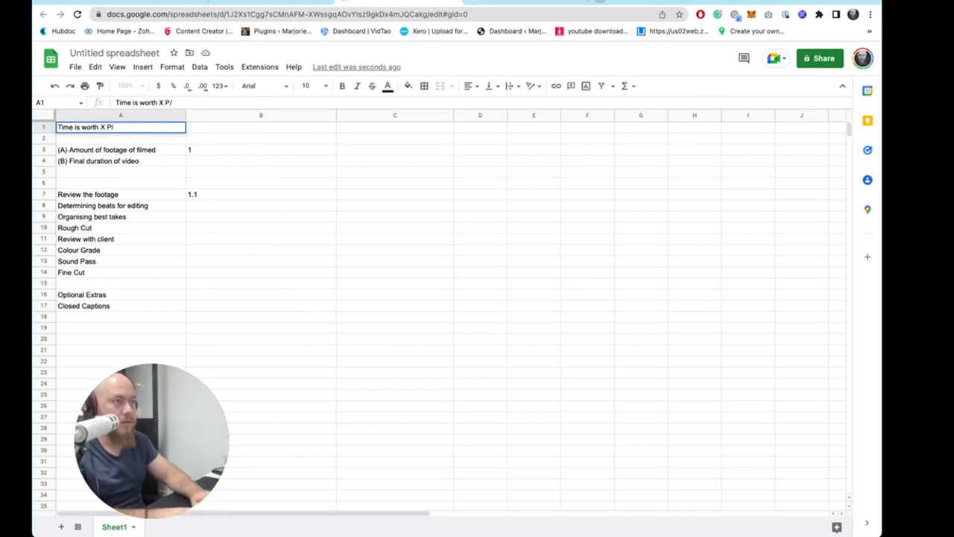
type("hour")
key("Tab")
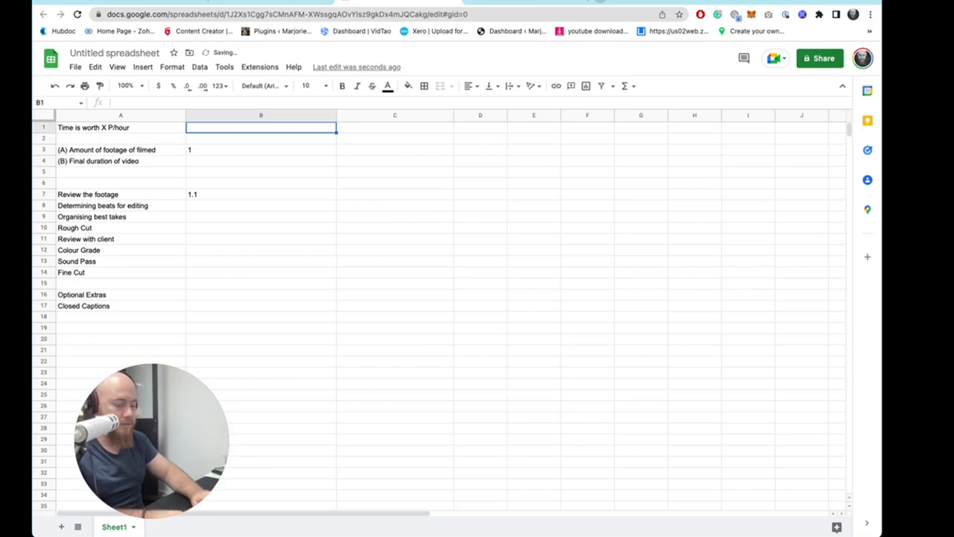
type("$100")
key("Return")
- Extend the footage review formula in B7 so it also multiplies by the hourly rate in B1
double_click(212, 195)
type("*")
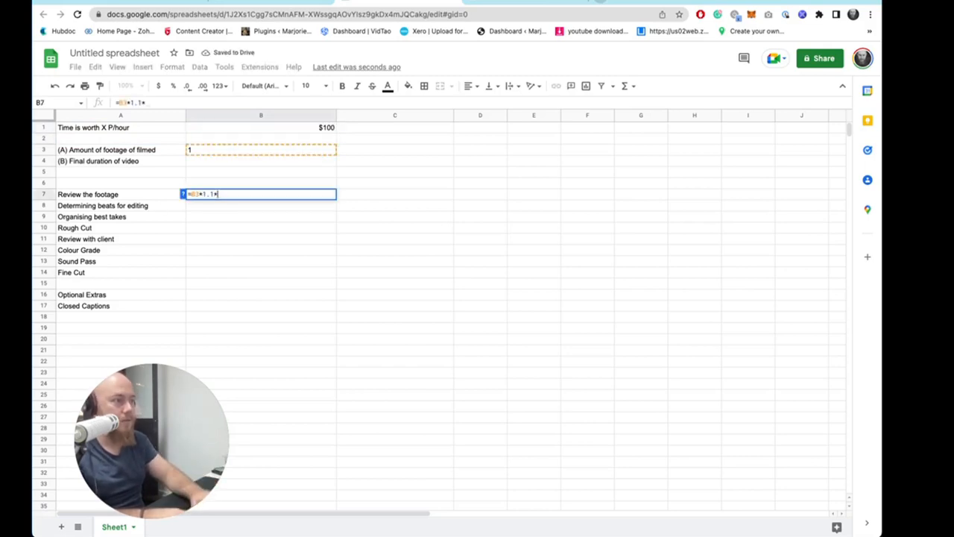
left_click(314, 132)
key("Return")
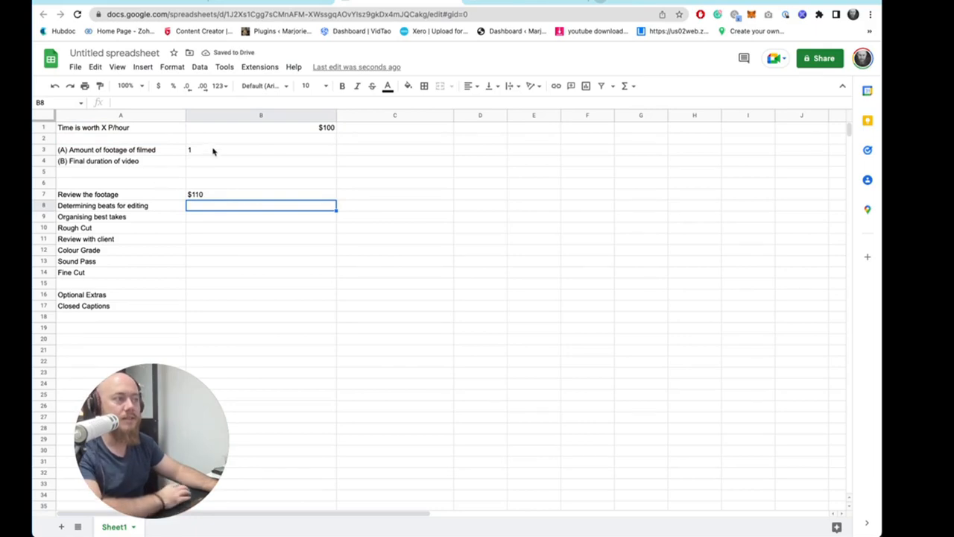
- Test the footage formula by setting the footage amount in B3 to 2, then back to 1
left_click(223, 151)
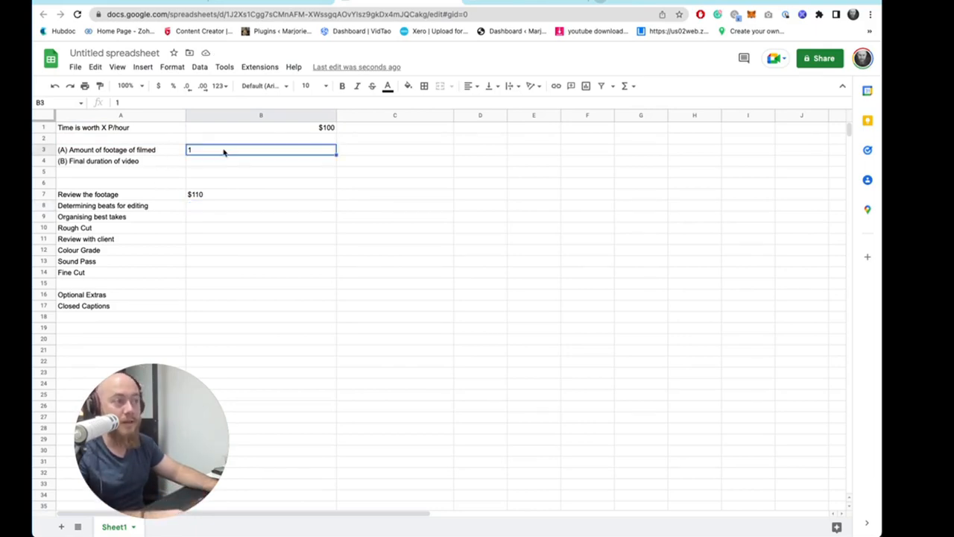
type("2")
left_click(233, 217)
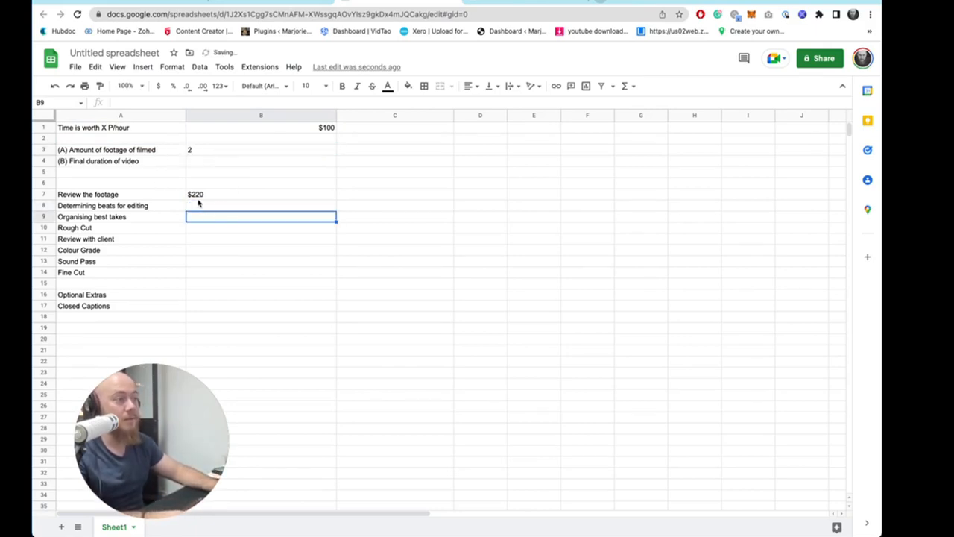
left_click(213, 192)
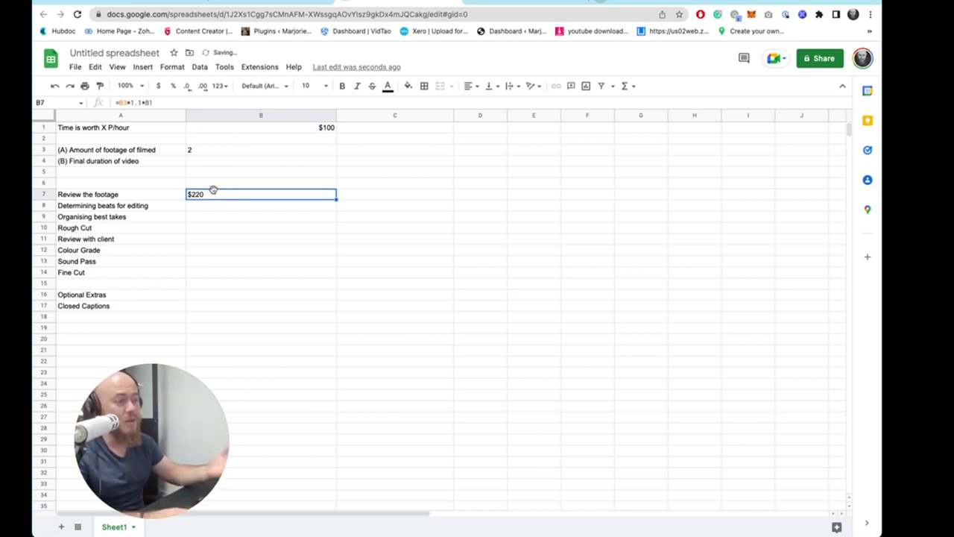
left_click(328, 151)
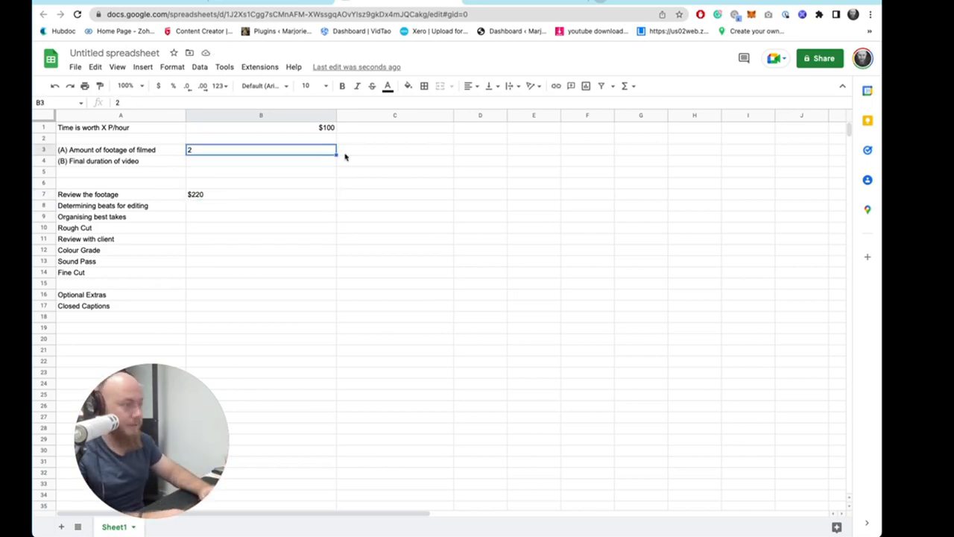
key("Delete")
type("1")
left_click(346, 214)
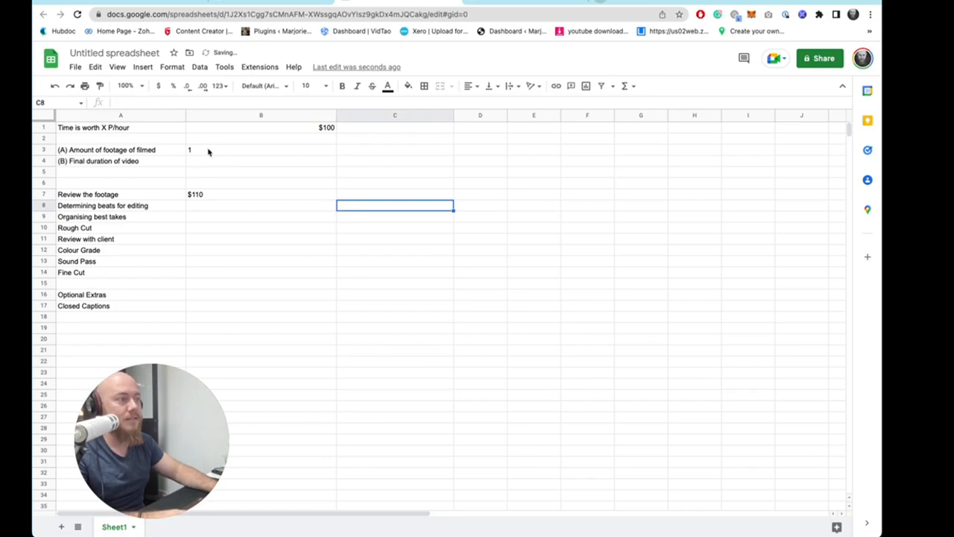
- Test the formulas by setting the hourly rate to 75 and the footage amount to 2
left_click(209, 152)
left_click(312, 131)
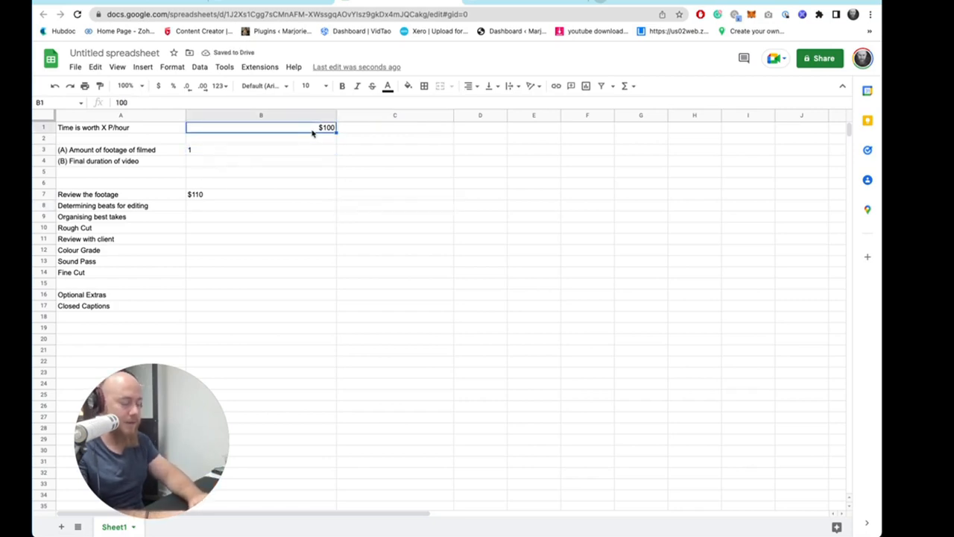
type("75")
key("Return")
left_click(250, 153)
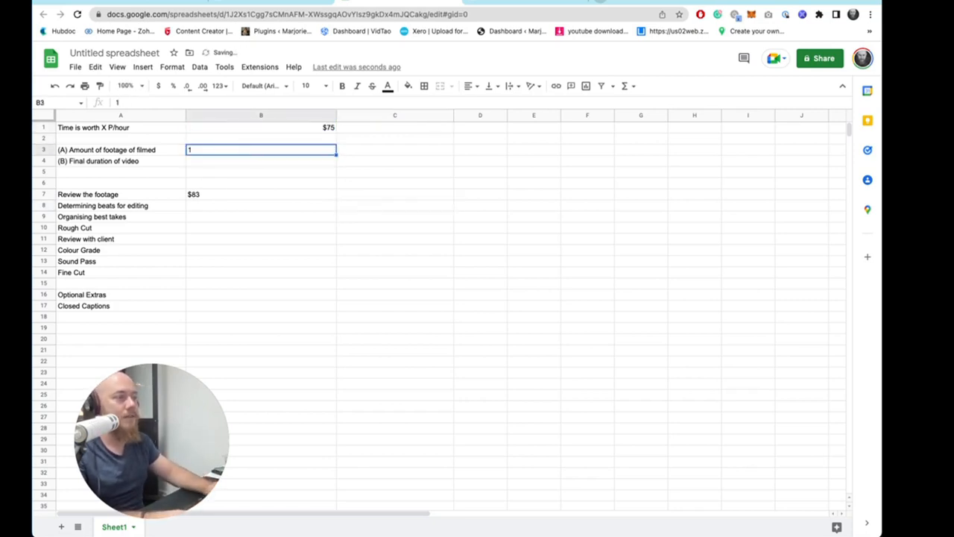
type("2")
key("Return")
- Restore the hourly rate in B1 to 100 and the footage amount in B3 to 1
left_click(214, 193)
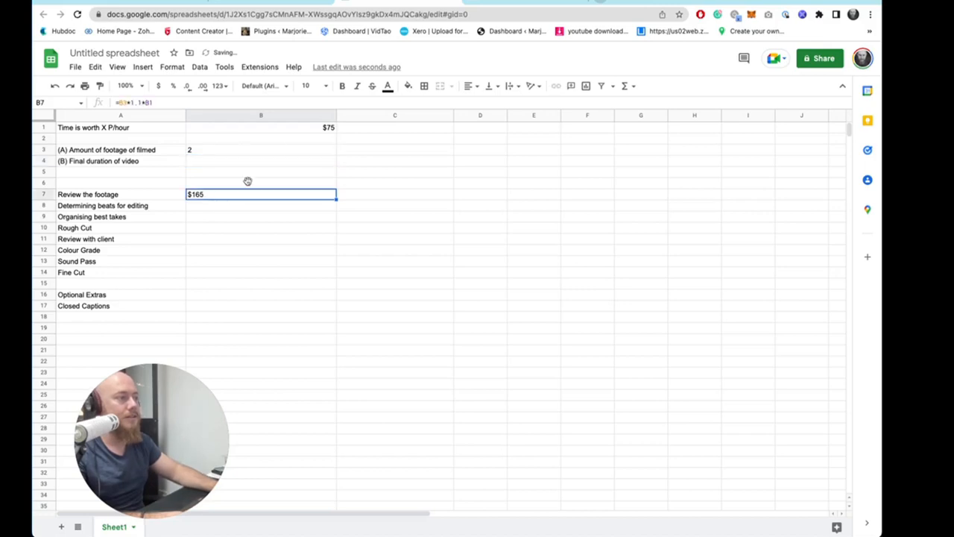
left_click(324, 132)
left_click(253, 211)
left_click(306, 128)
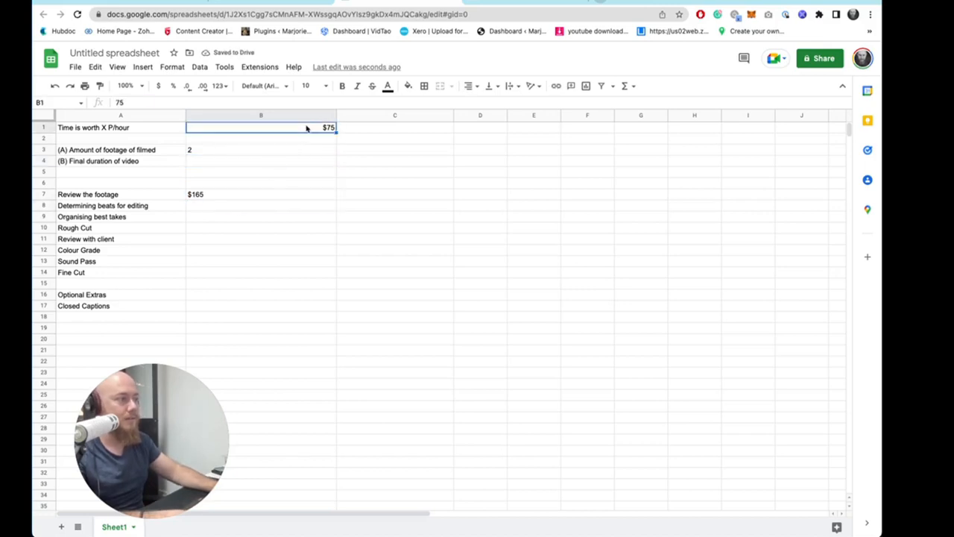
type("100")
key("Return")
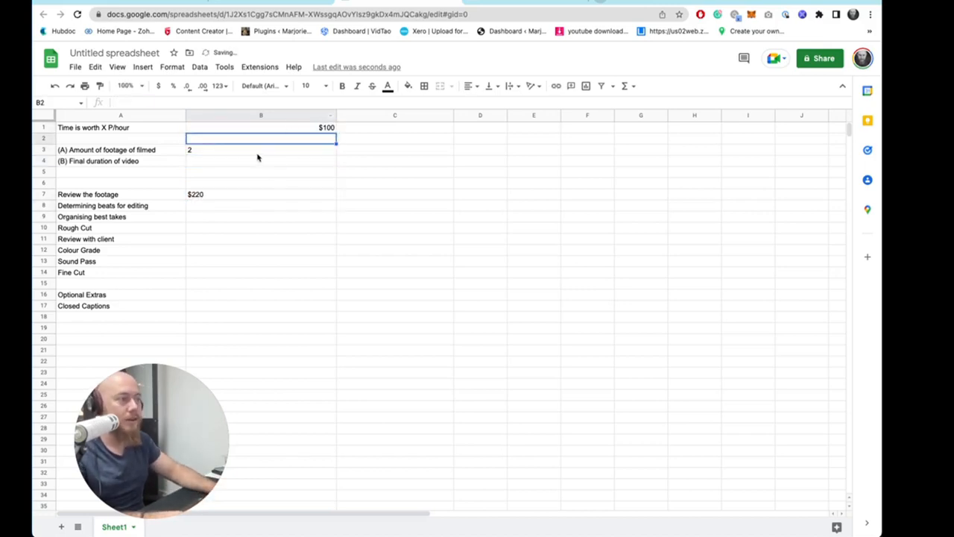
left_click(257, 155)
type("1")
left_click(251, 241)
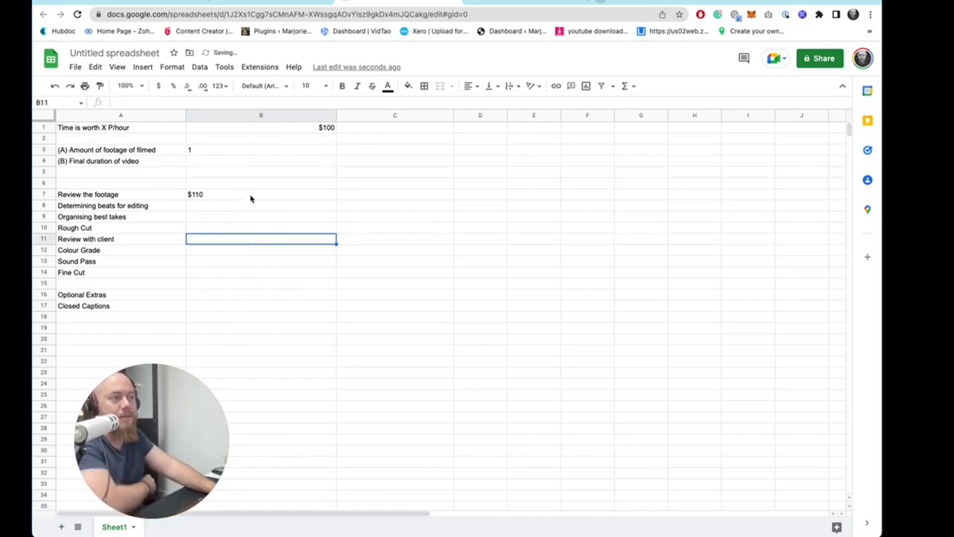
- Narrow column B and center-align all its contents
left_click(231, 170)
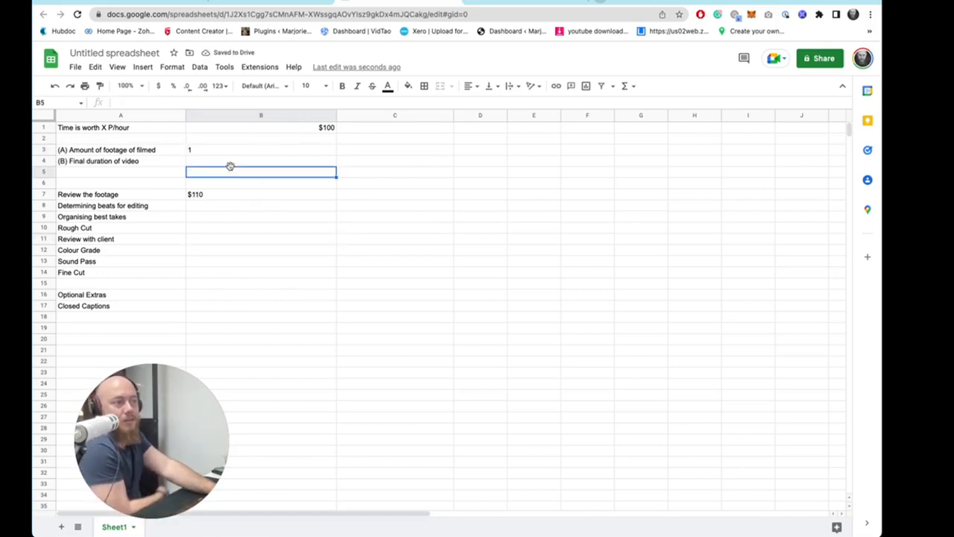
left_click(231, 163)
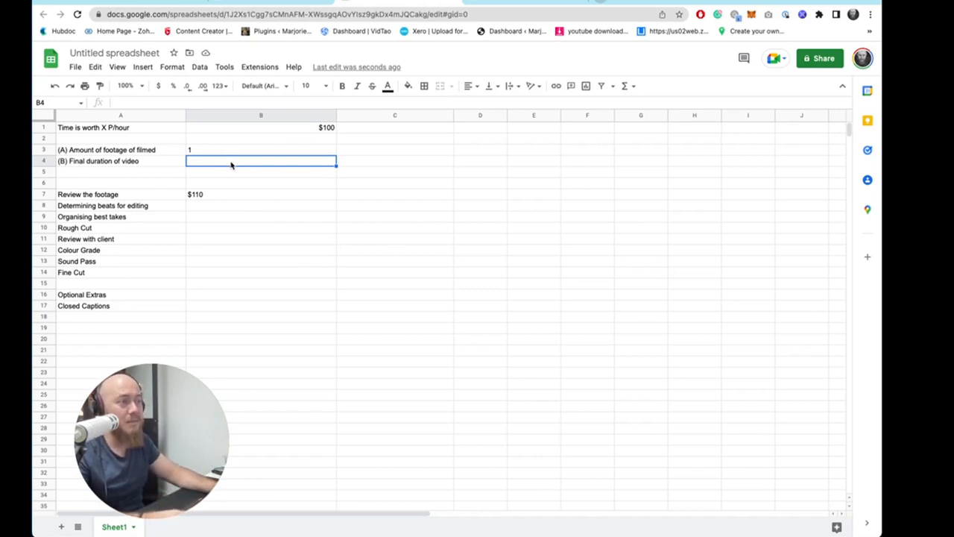
left_click(368, 152)
left_click_drag(336, 116, 221, 116)
left_click(205, 116)
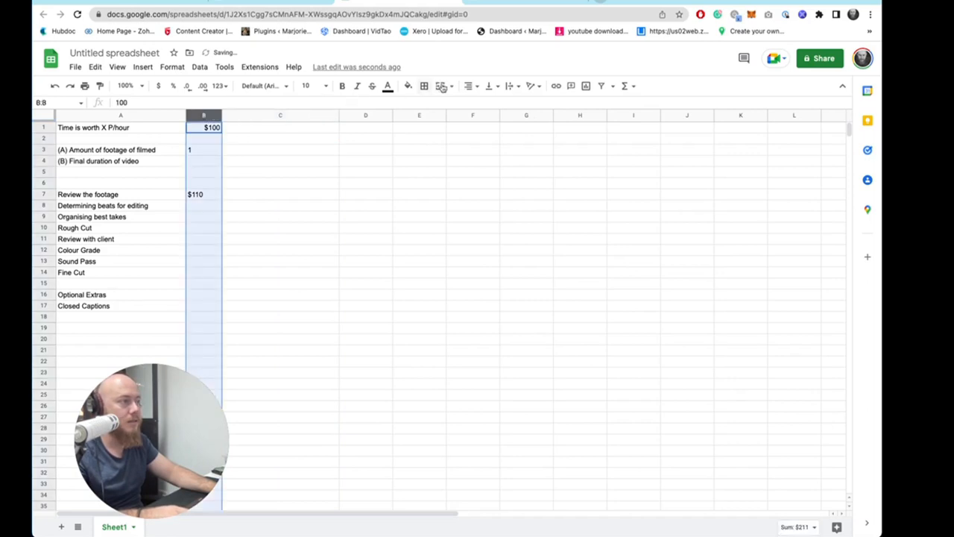
left_click(471, 86)
left_click(481, 105)
- Enter 1 as the final duration of video in B4
left_click(252, 162)
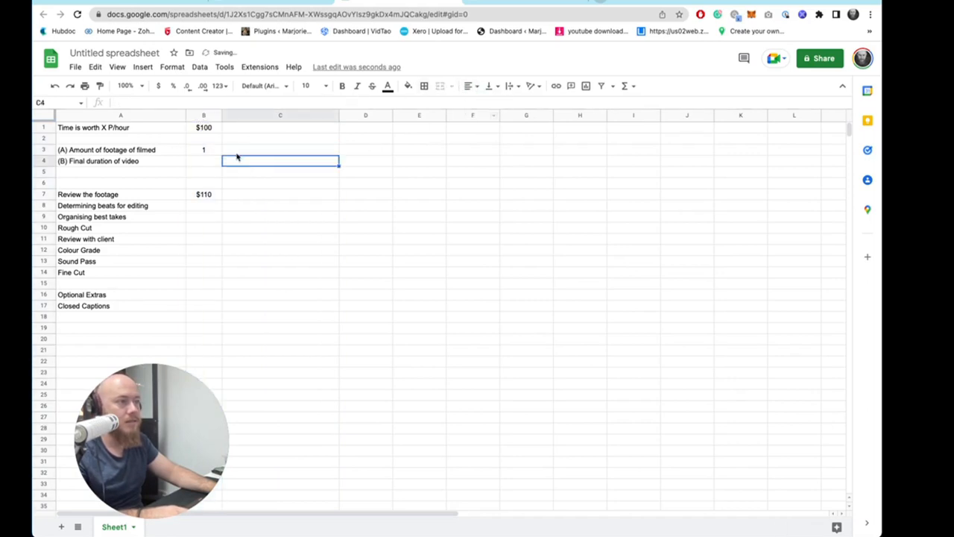
left_click(191, 161)
type("1")
- Add unit labels "Hour" beside the footage amount and "Minute" beside the final duration
left_click(248, 165)
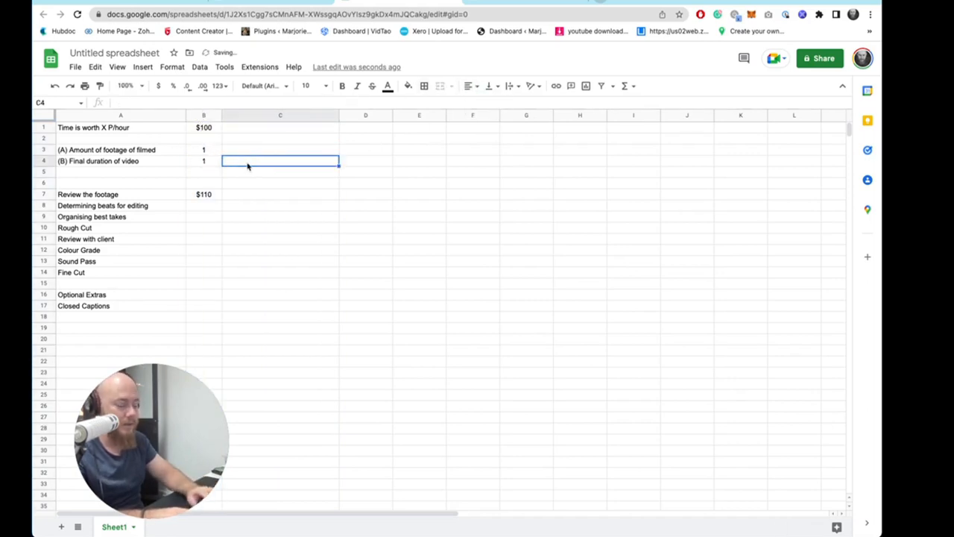
type("Minute")
key("Up")
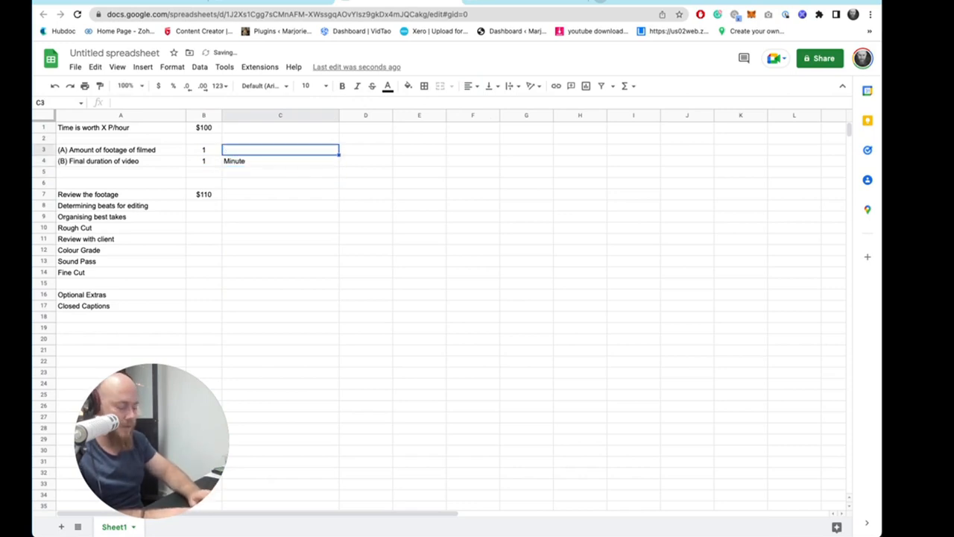
type("Hour")
key("Return")
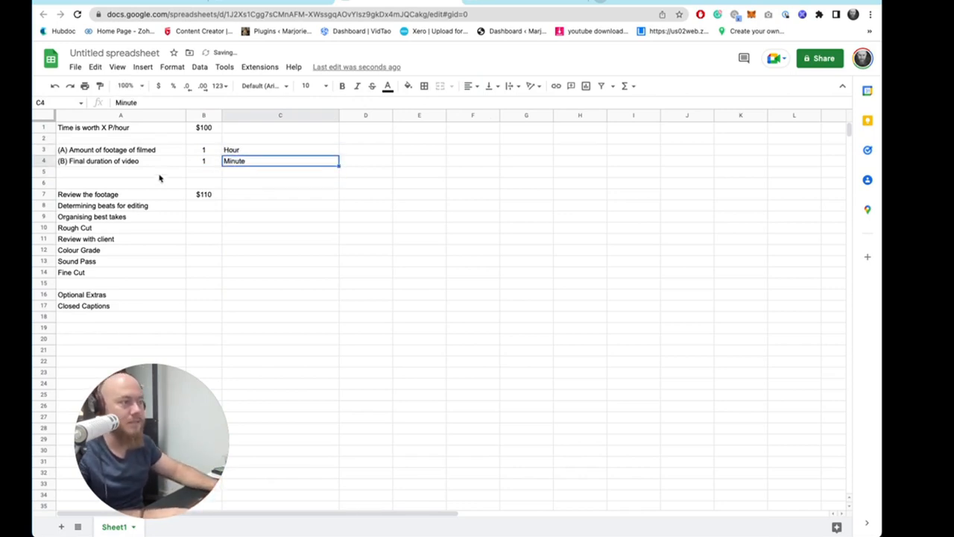
left_click_drag(196, 195, 186, 273)
left_click(184, 272)
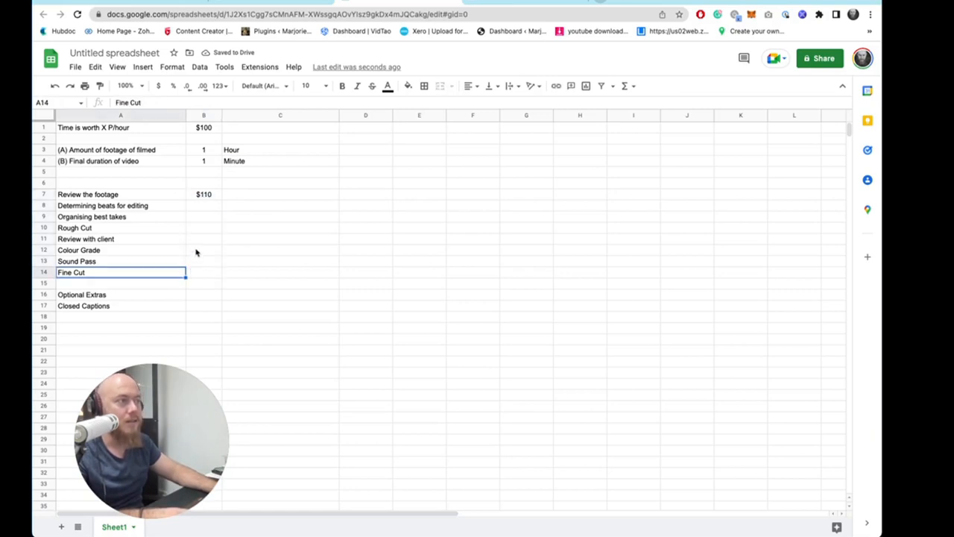
left_click(206, 210)
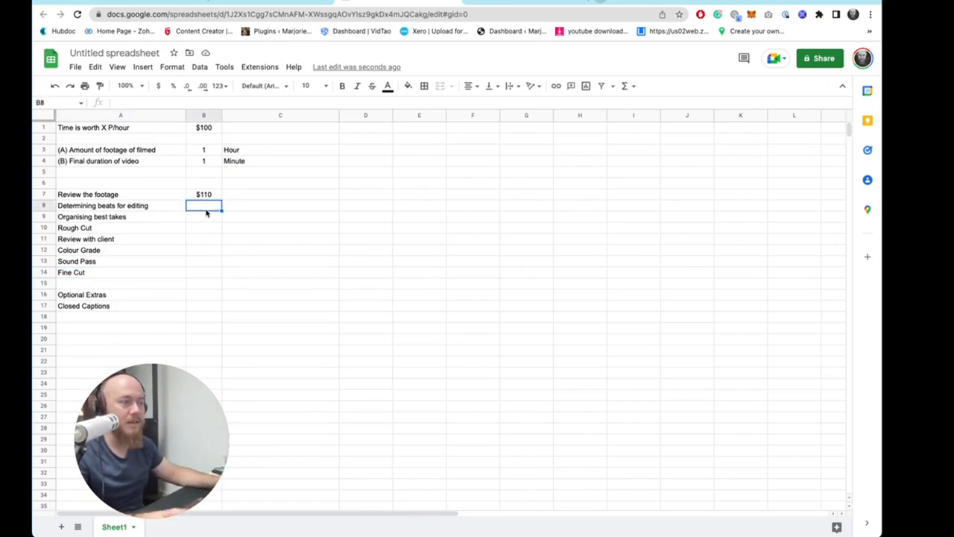
left_click(127, 168)
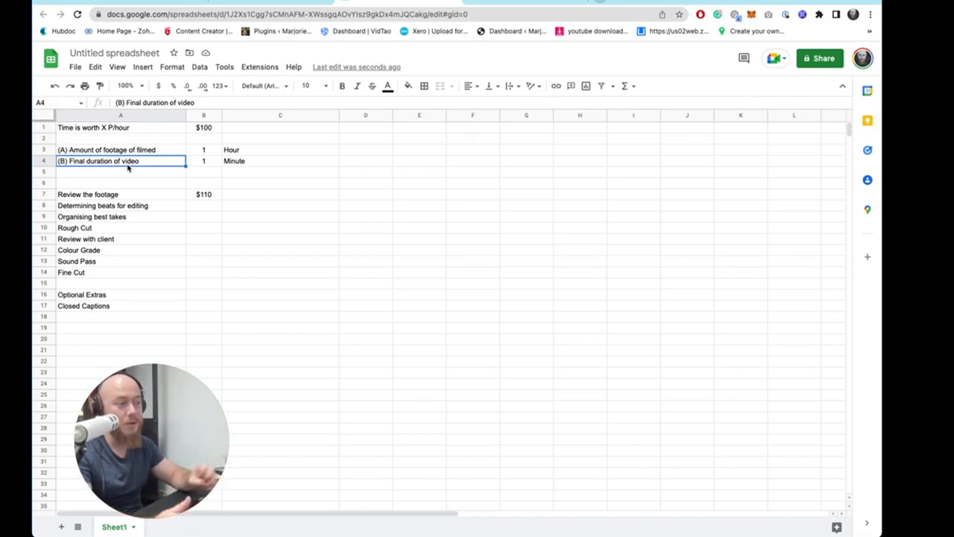
- Enter a formula in B8 dividing the final duration B4 by 3 and multiplying by the hourly rate B1
left_click(205, 206)
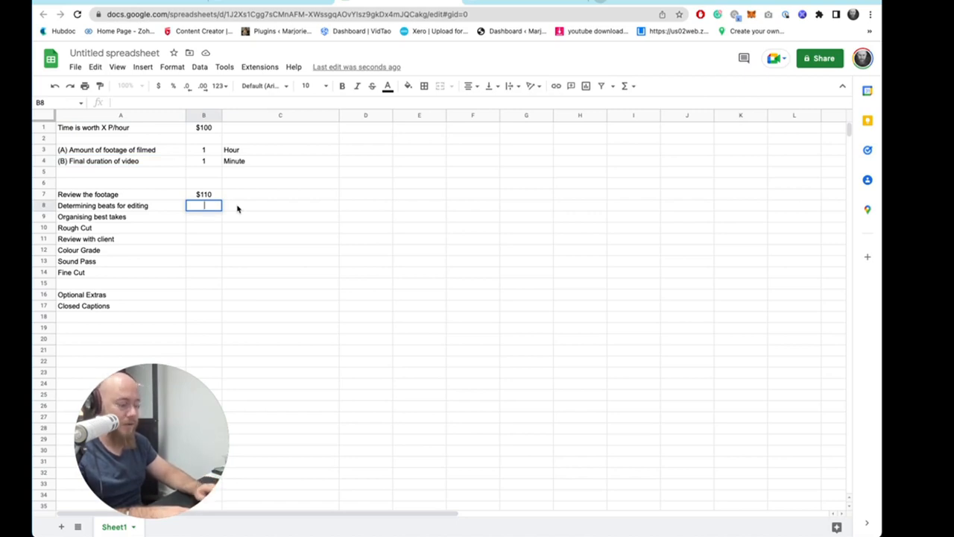
type("=")
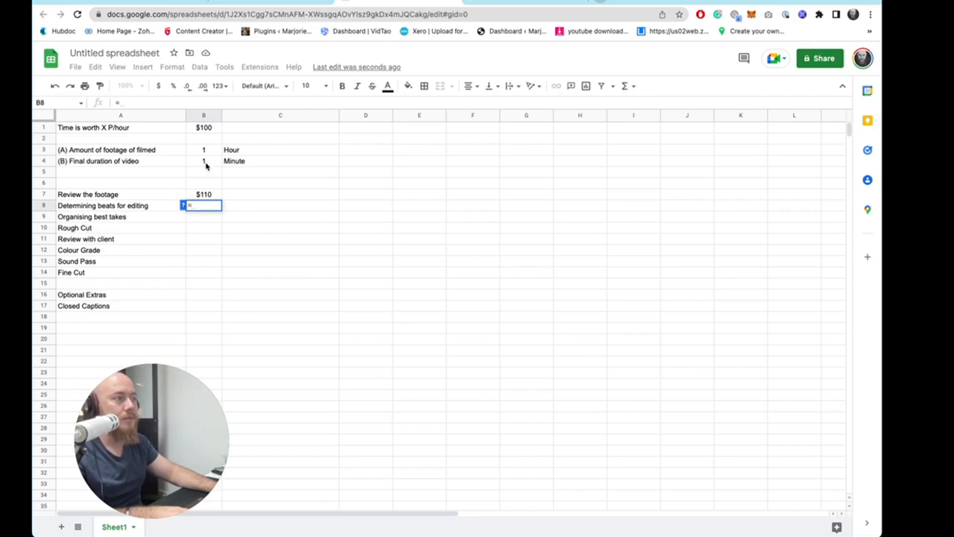
left_click(206, 165)
type("/")
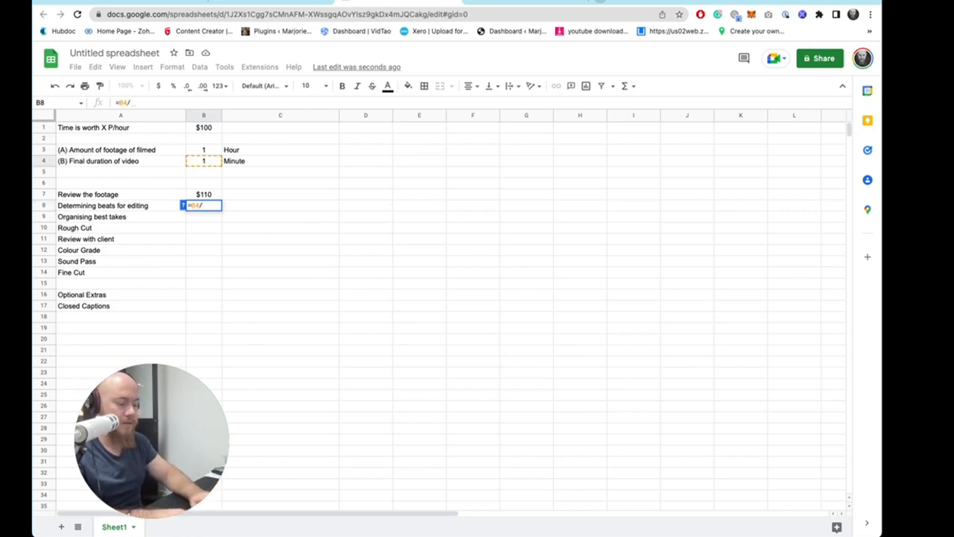
type("3*")
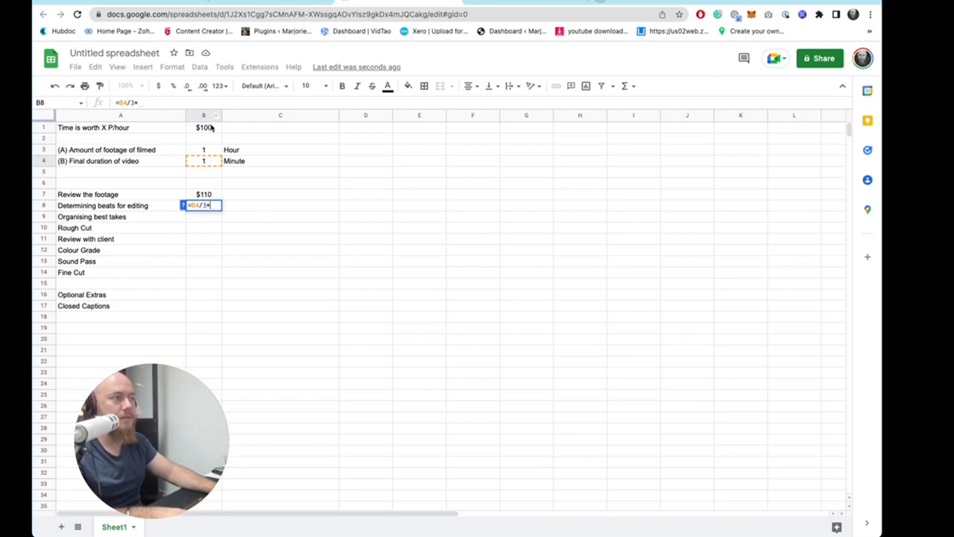
left_click(211, 128)
key("Tab")
key("Left")
key("Return")
left_click(270, 216)
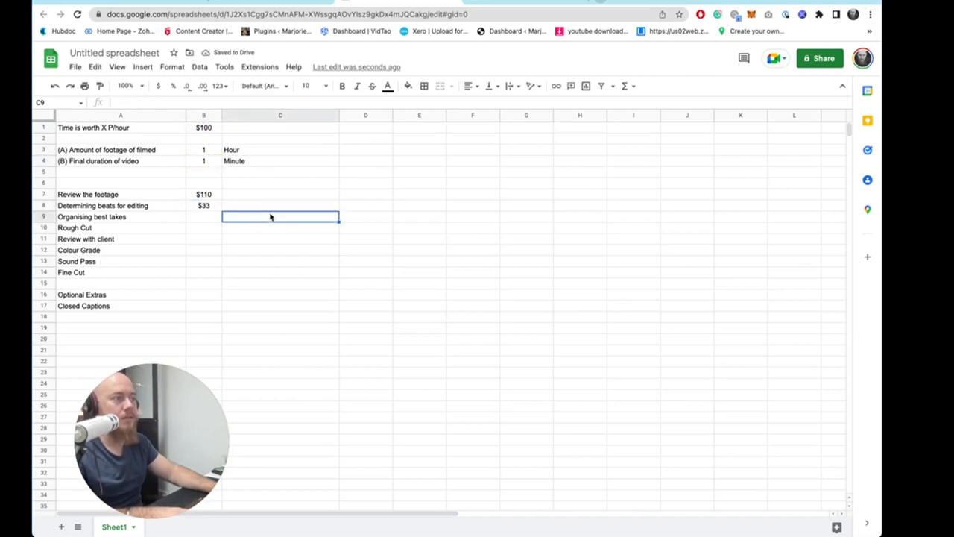
- Test the beats formula by setting the final duration in B4 to 3, then 2
left_click(205, 162)
type("3")
left_click(286, 219)
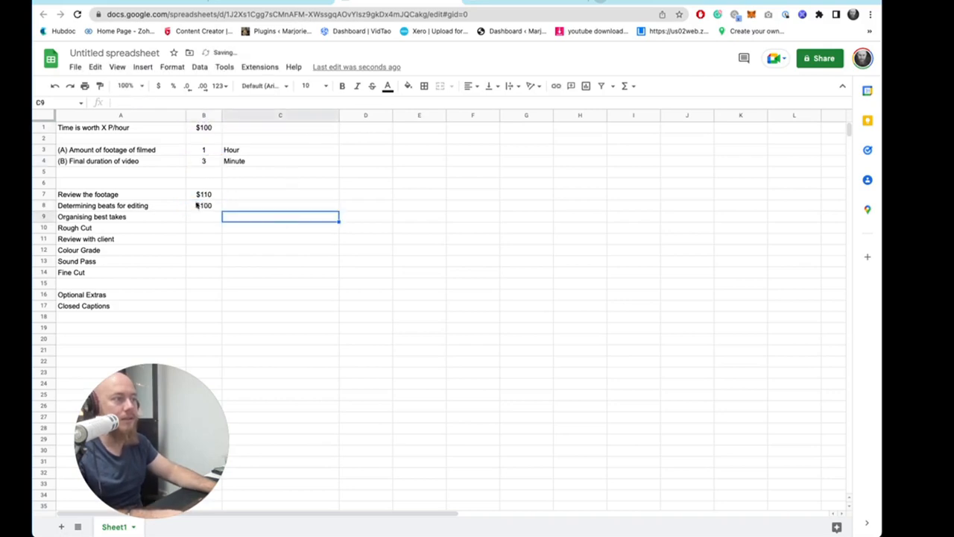
left_click(217, 205)
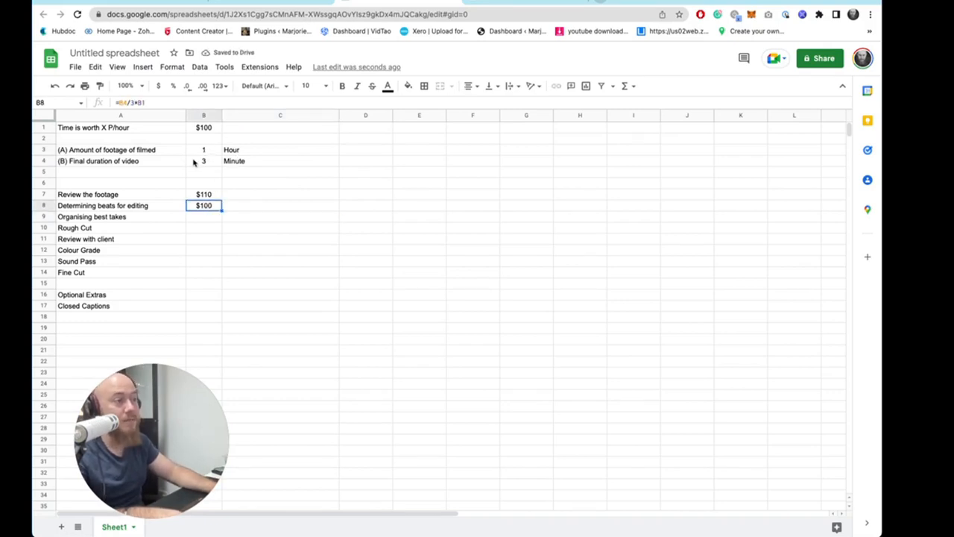
left_click(204, 161)
type("2")
left_click(271, 194)
- Review the beats formula in B8 and set the final duration back to 1
double_click(207, 205)
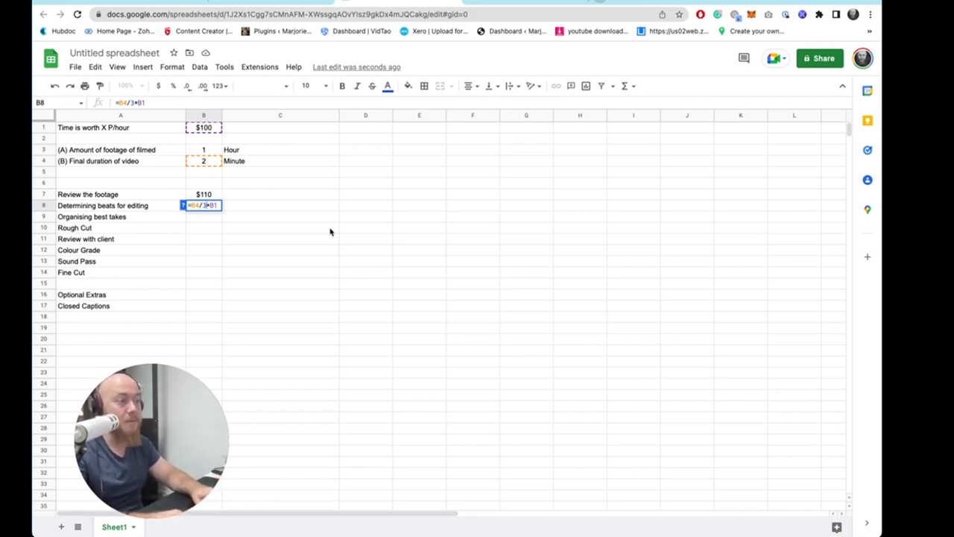
key("Return")
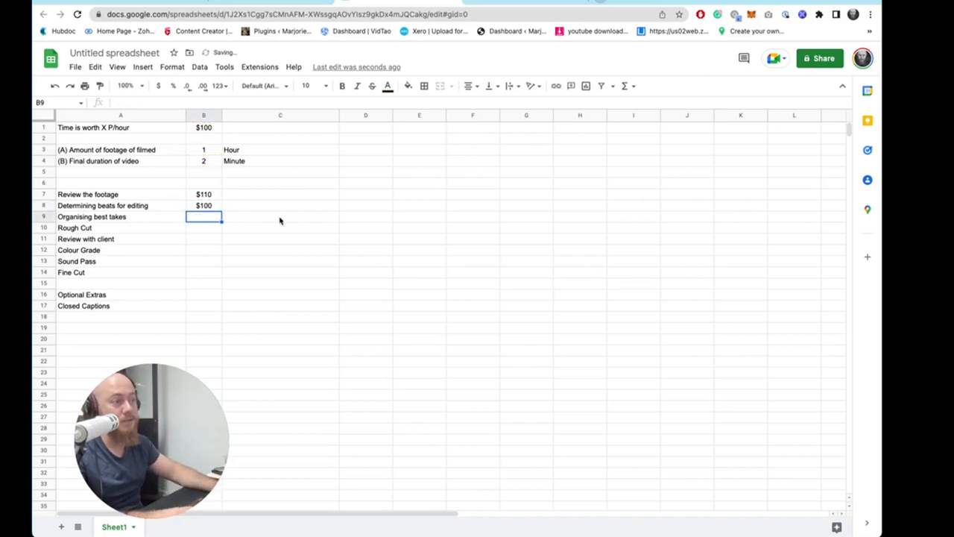
left_click(205, 160)
type("1")
left_click(275, 232)
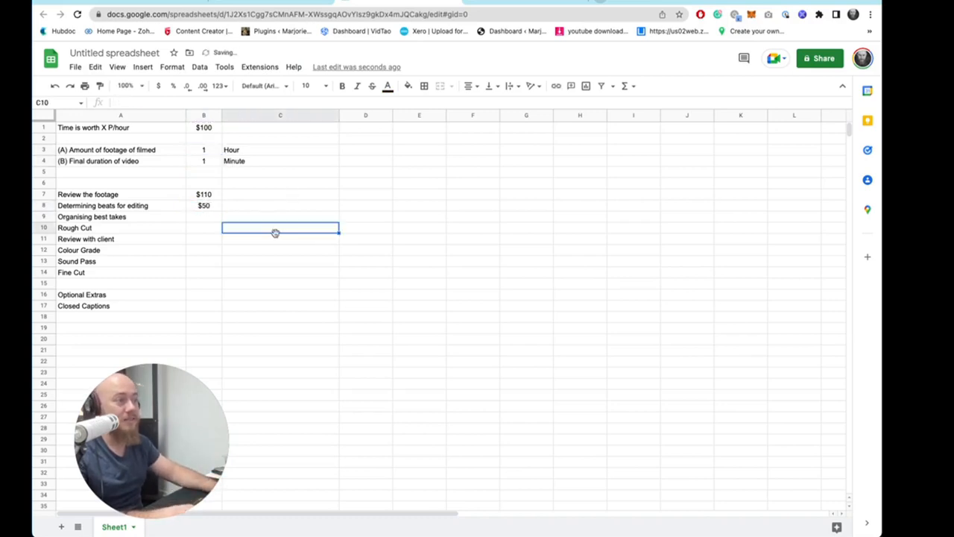
double_click(218, 216)
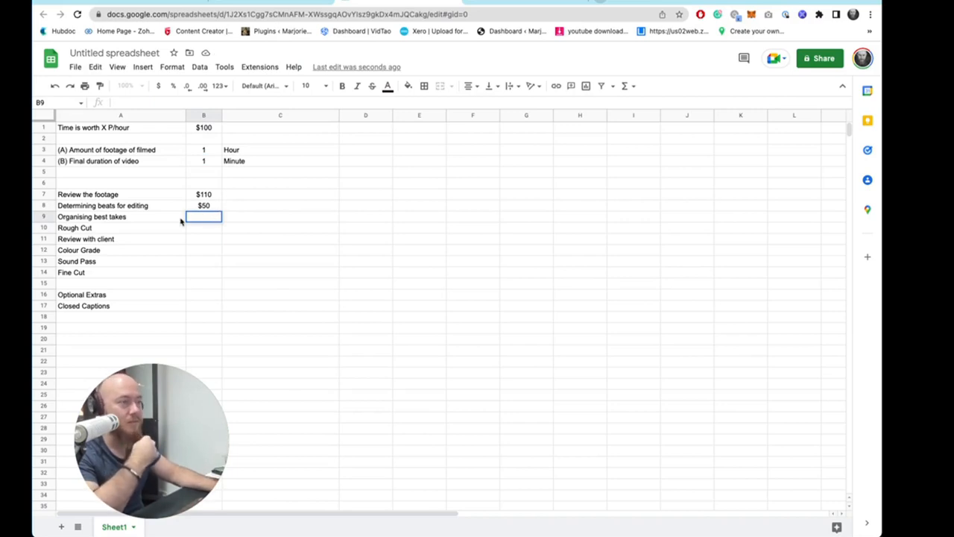
left_click(117, 196)
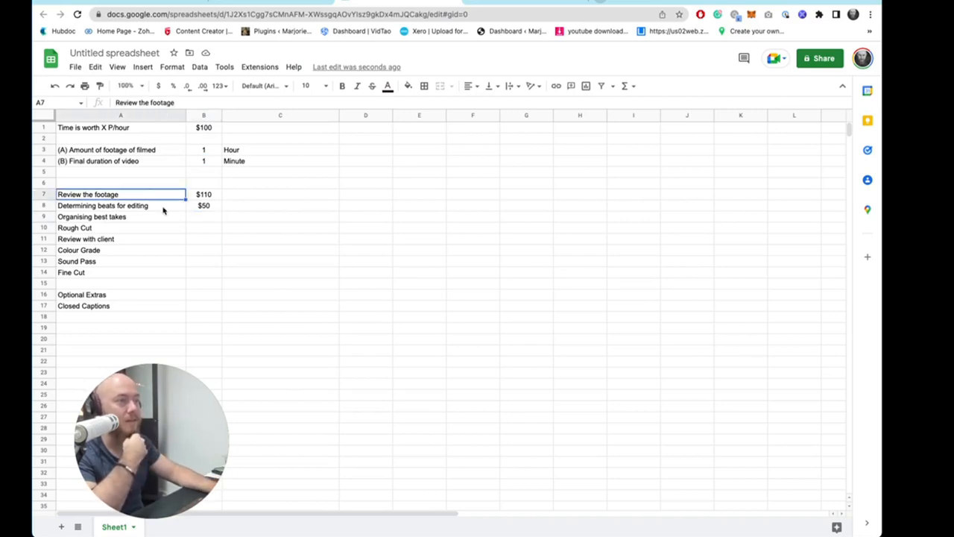
- Remove the "Organising best takes" row and rename A7 to "Review the footage/organising best takes"
left_click(91, 218)
left_click_drag(86, 228, 100, 294)
double_click(134, 196)
type("/")
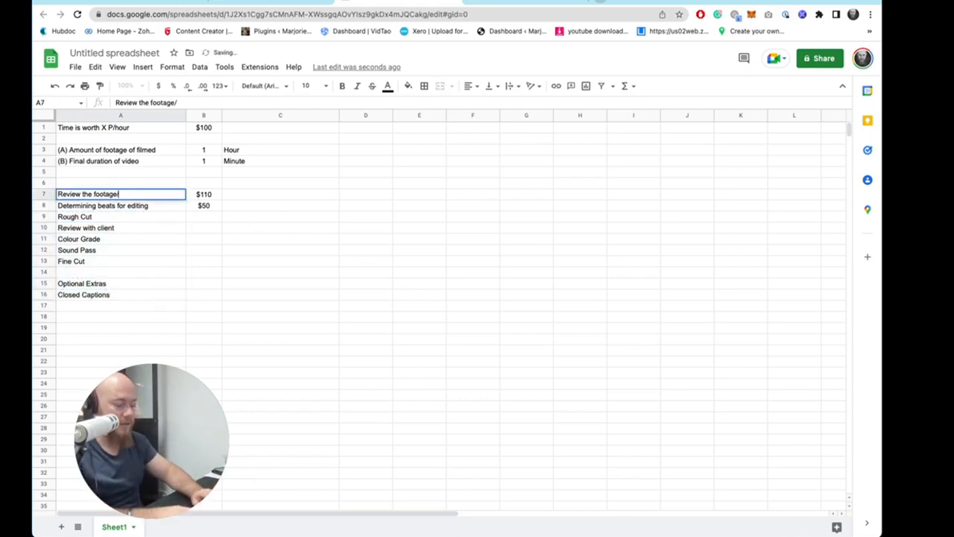
type("organising")
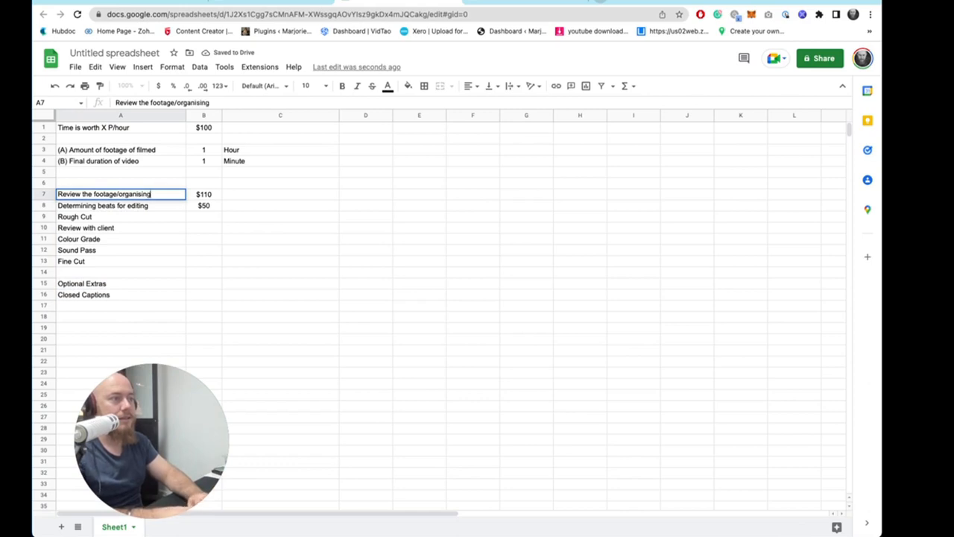
type(" best takes")
key("Return")
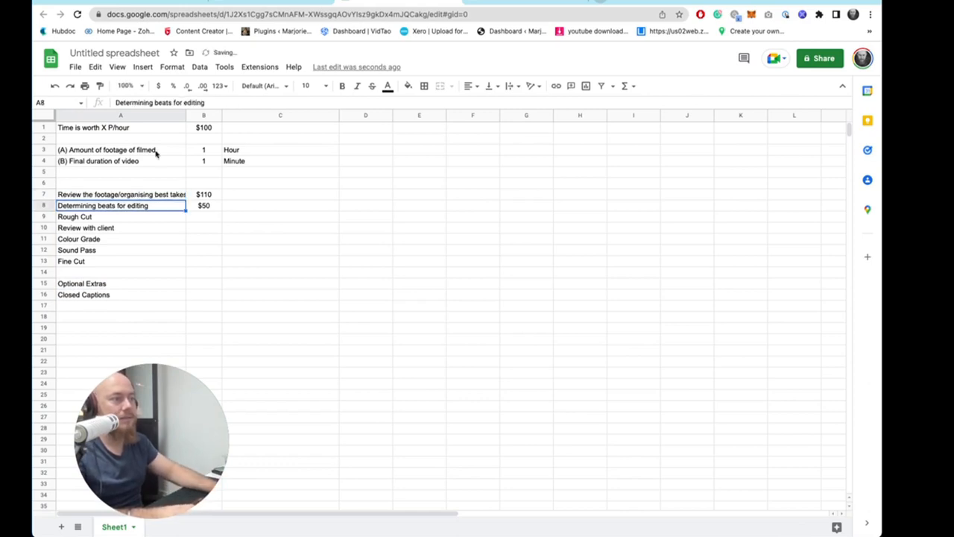
- Widen column A and change the multiplier in B7's review formula from 1.1 to 1.5
left_click_drag(186, 114, 195, 115)
left_click(216, 195)
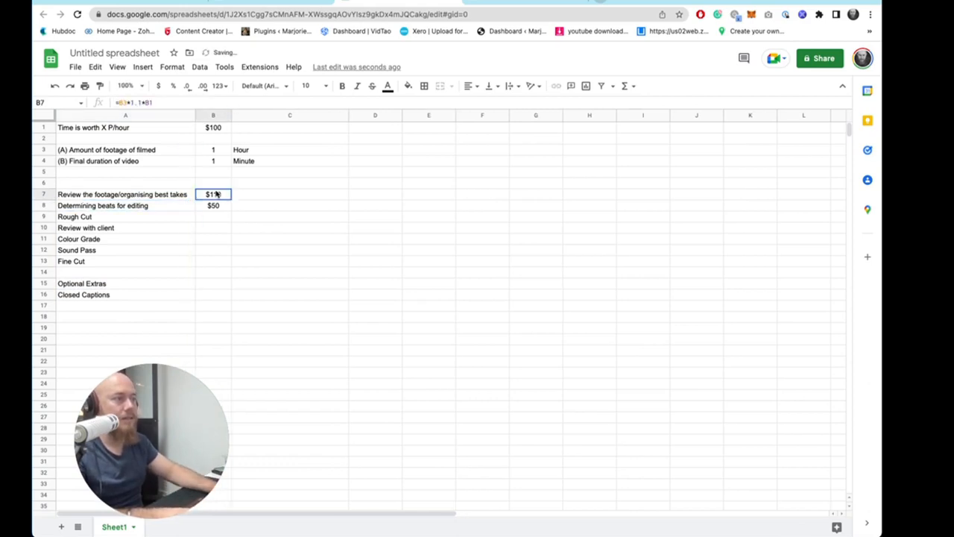
double_click(217, 194)
left_click(226, 194)
key("BackSpace")
type("5")
key("Return")
key("Return")
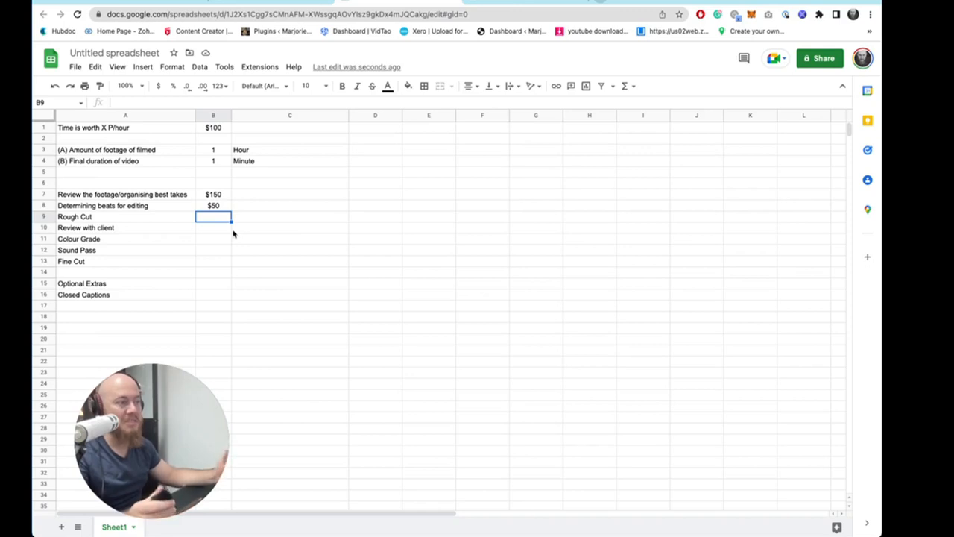
- Enter a Rough Cut formula in B9 multiplying the footage amount B3 by 2 and by the hourly rate B1
left_click(166, 166)
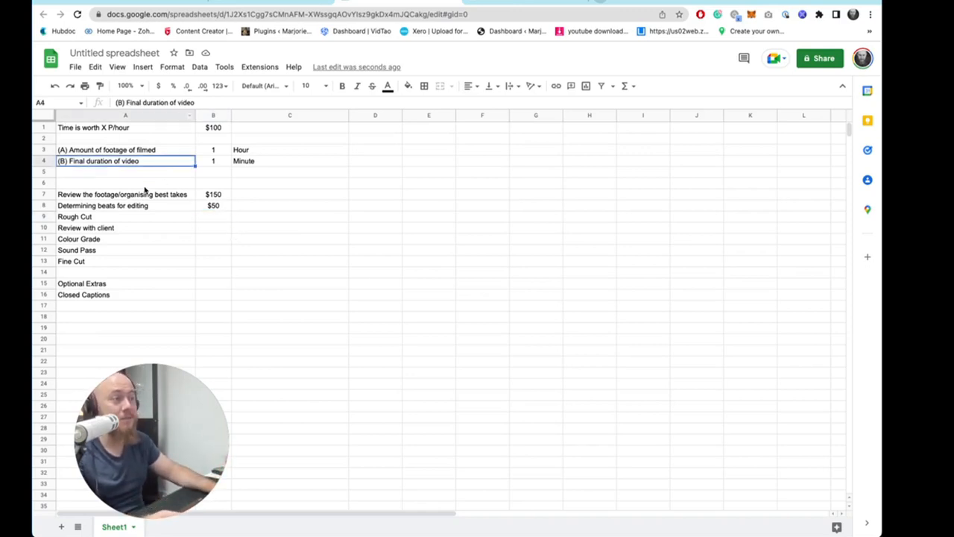
left_click(148, 192)
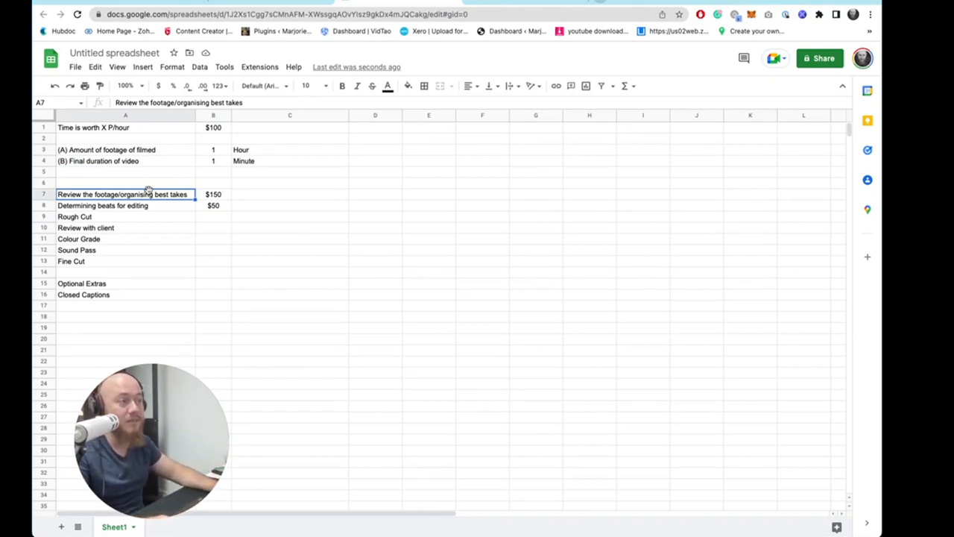
left_click(213, 218)
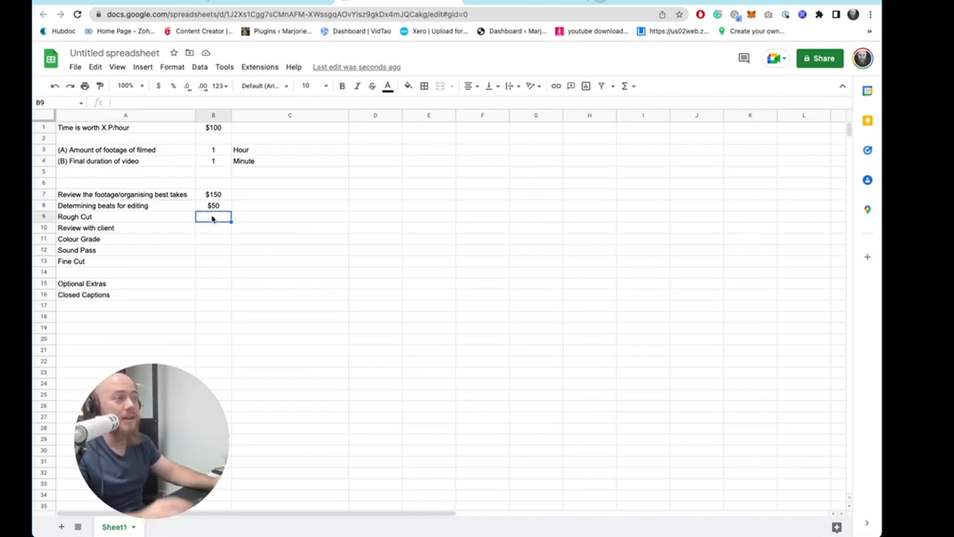
type("=")
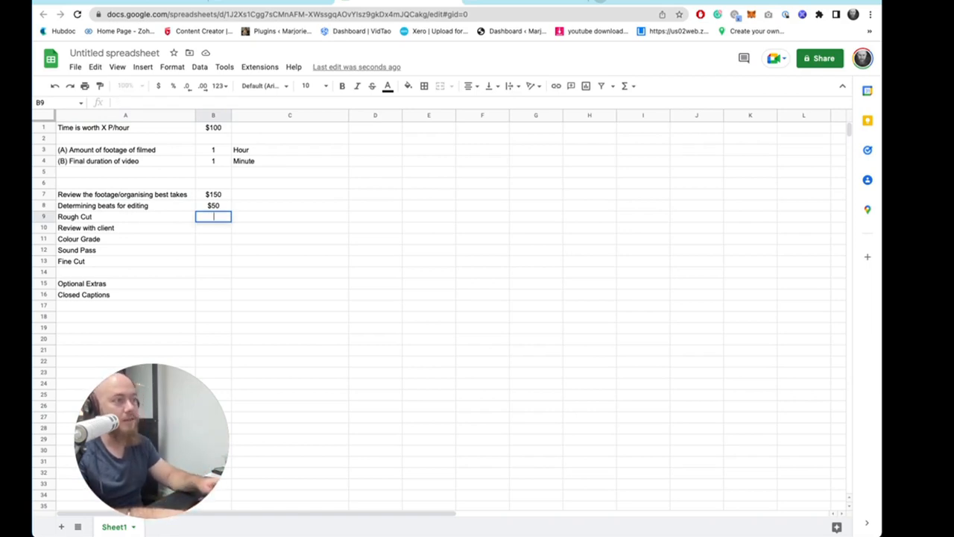
key("Escape")
type("=")
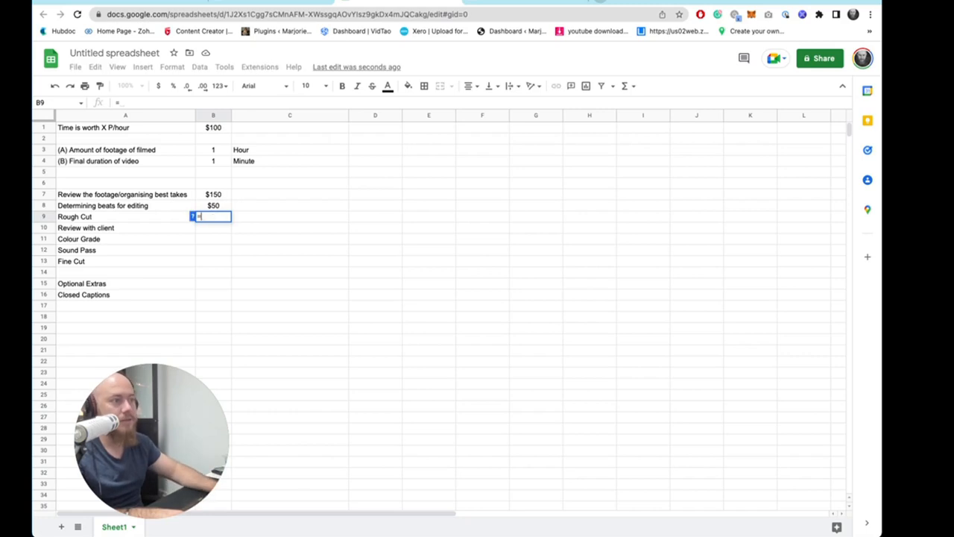
left_click(226, 150)
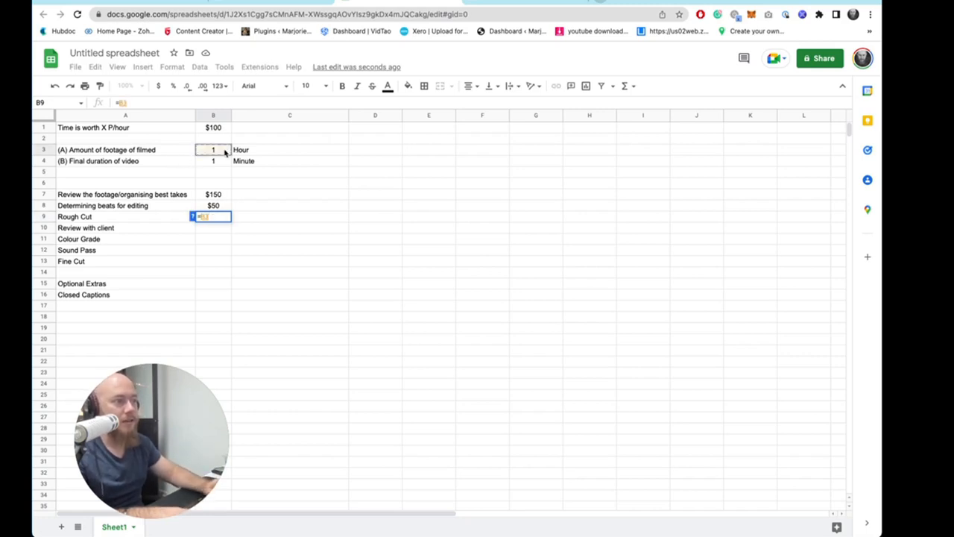
type("*2")
key("Return")
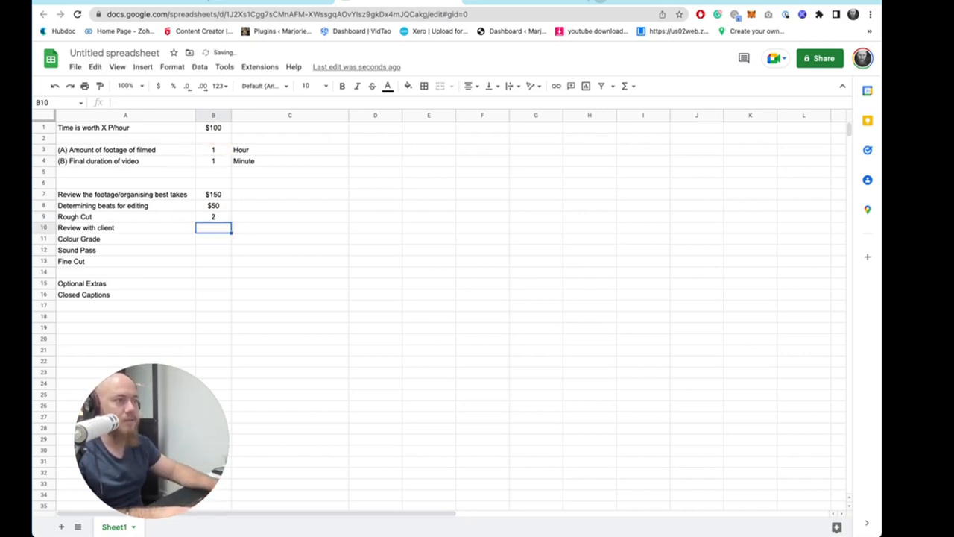
left_click(211, 219)
double_click(212, 219)
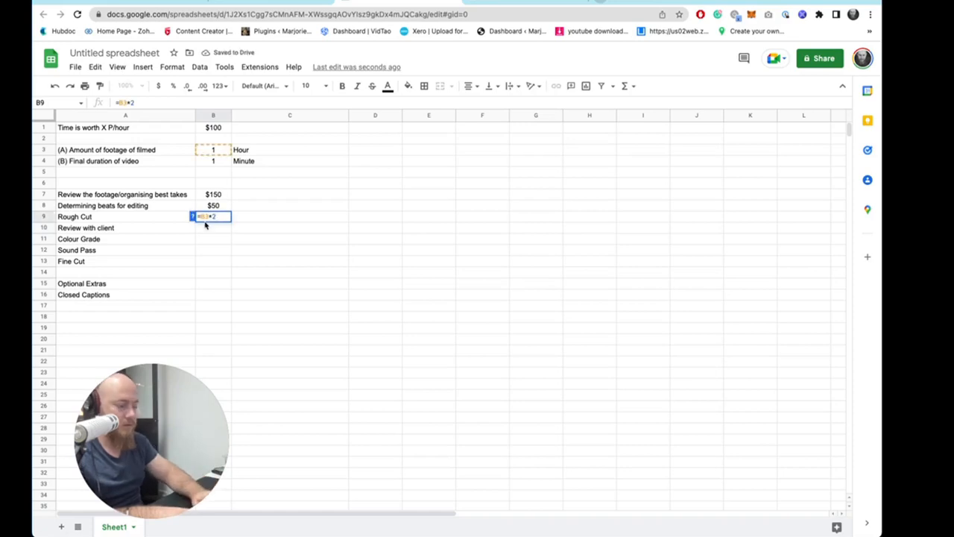
type("*")
left_click(213, 127)
left_click(257, 205)
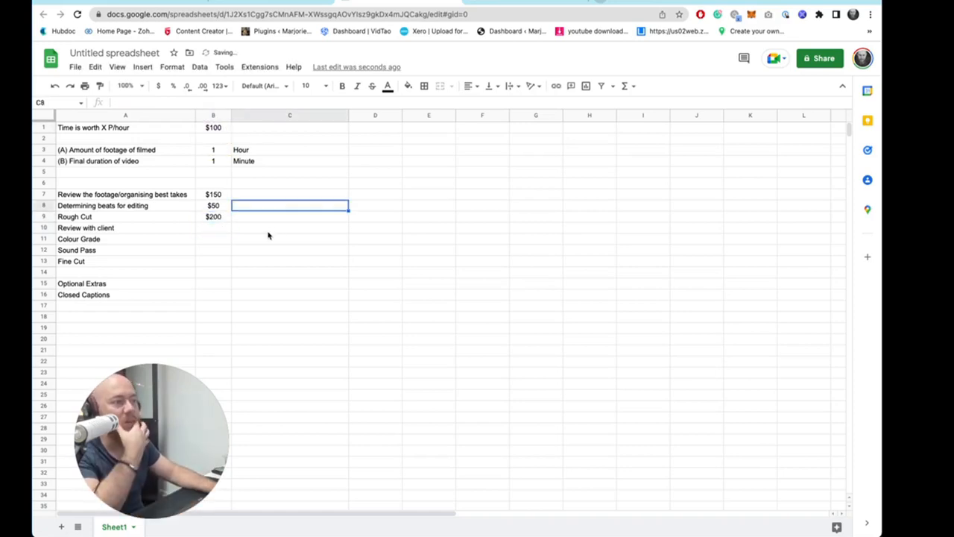
- Enter a Review with client formula in B10 dividing the hourly rate B1 by 2
double_click(221, 228)
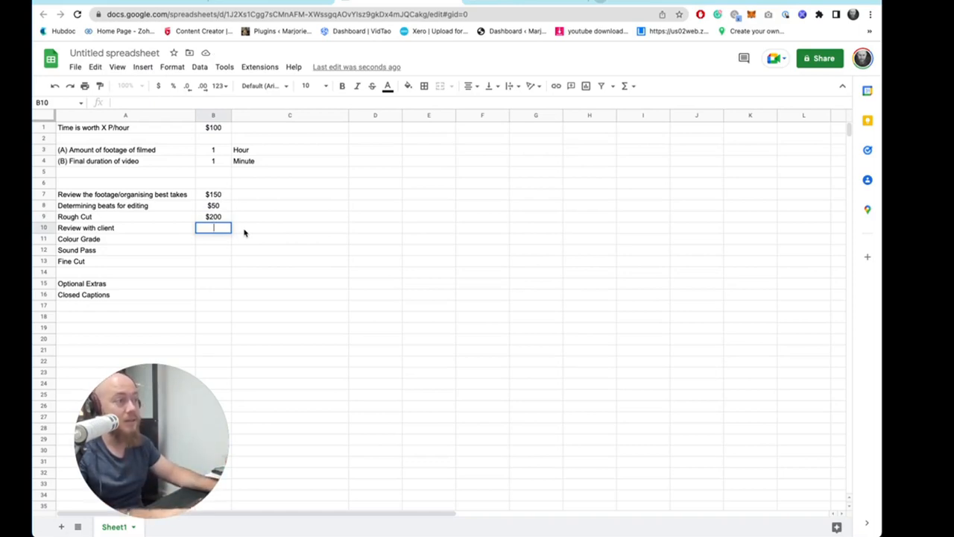
type("=")
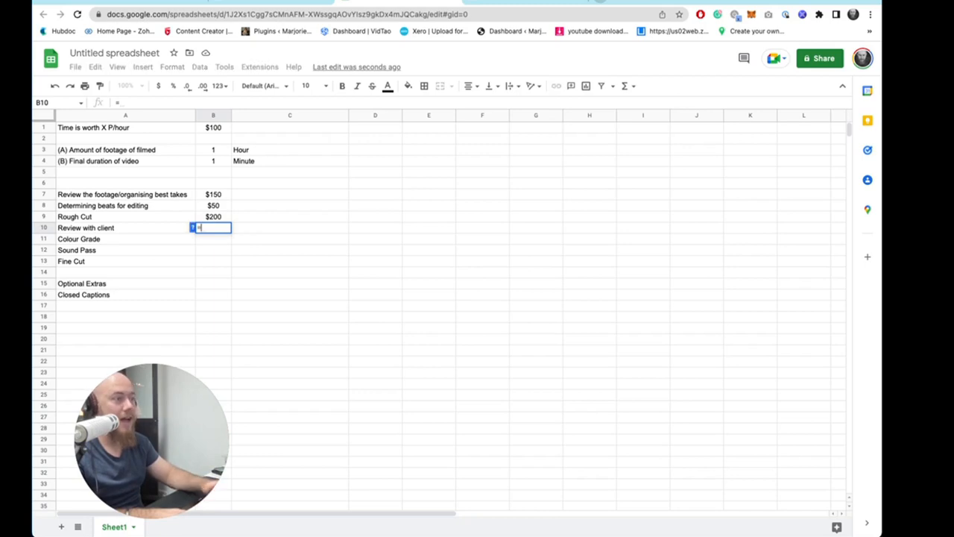
left_click(214, 129)
type("/2")
key("Return")
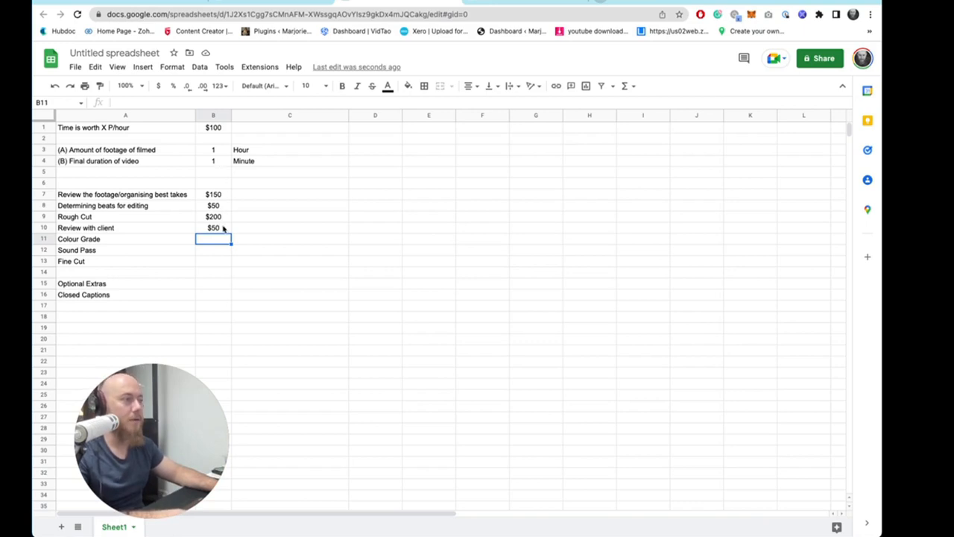
- Try a 0.5 multiplier in the Colour Grade formula in B11 on the final duration and hourly rate
double_click(215, 239)
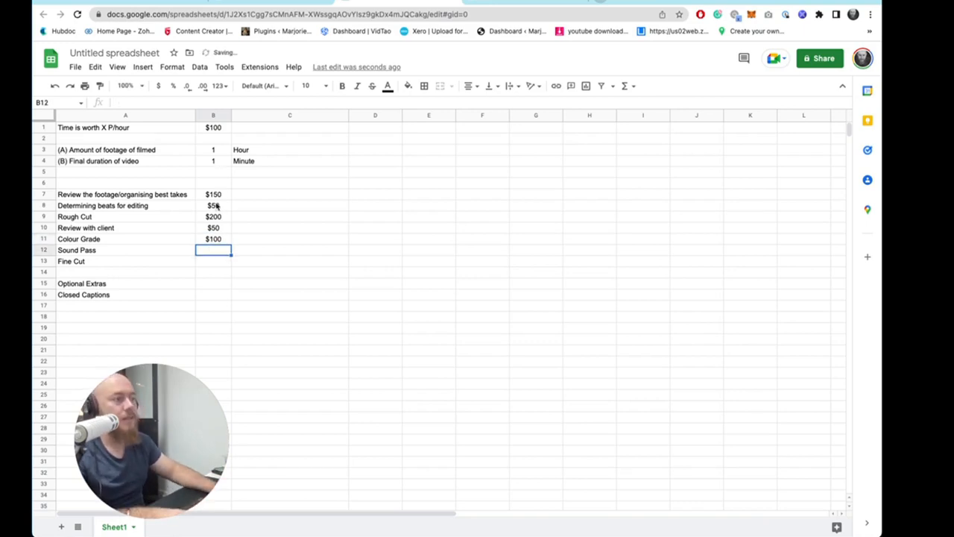
double_click(222, 242)
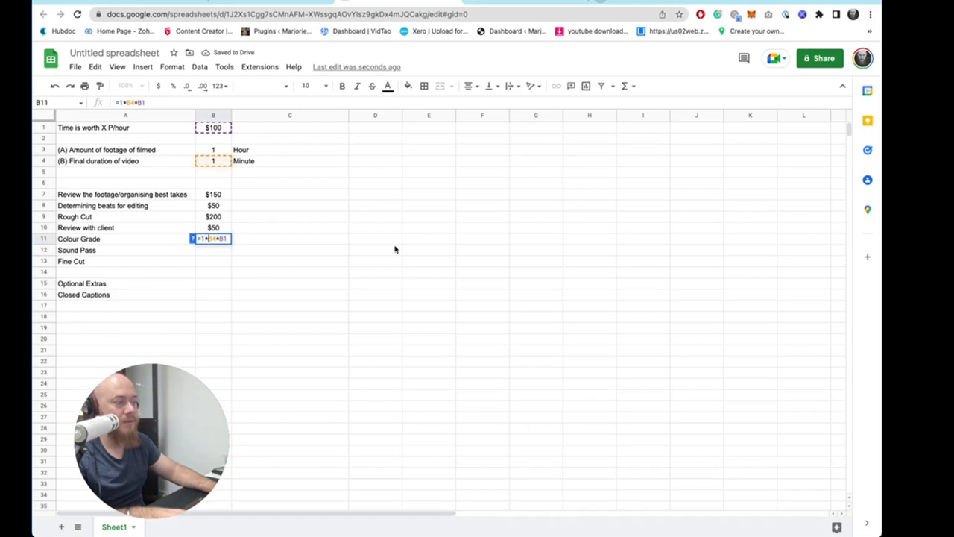
key("BackSpace")
key("BackSpace")
key("Return")
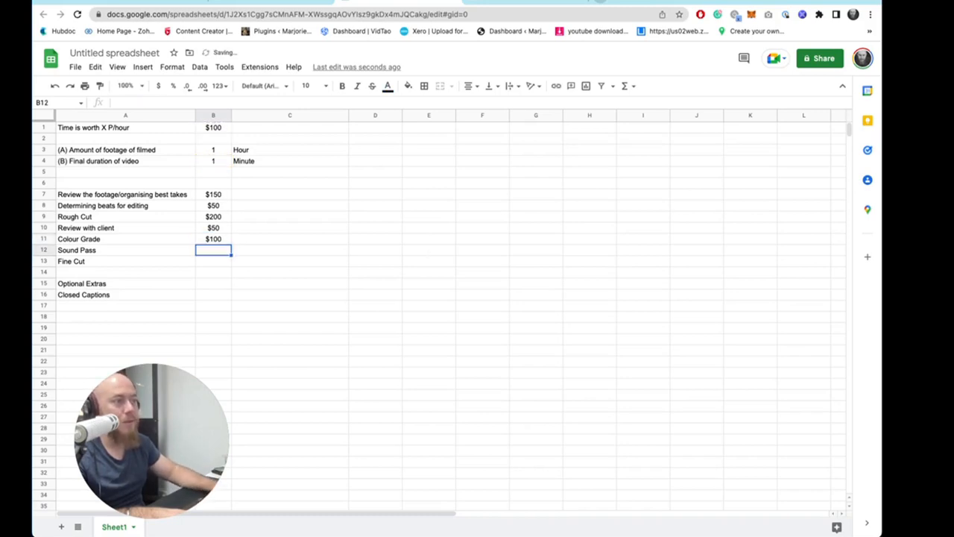
double_click(221, 240)
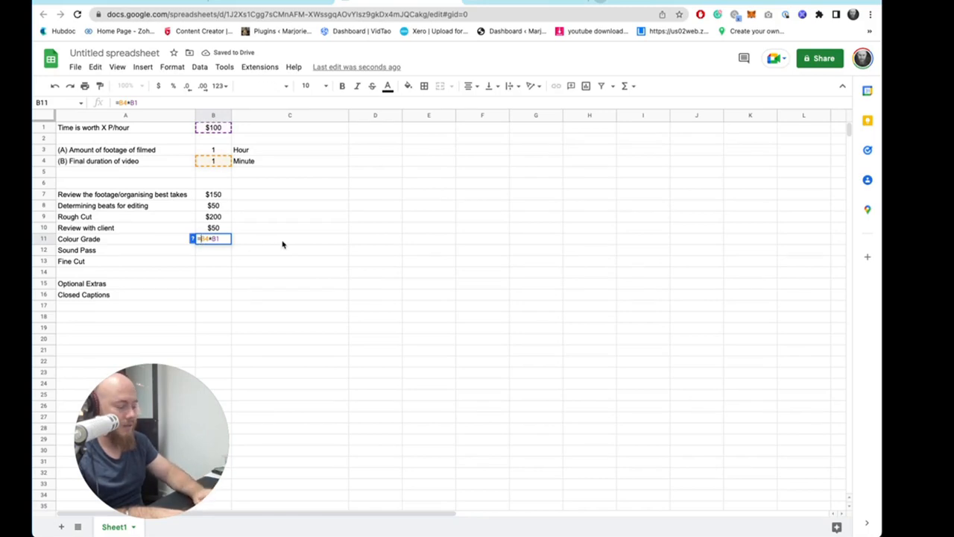
type("1*")
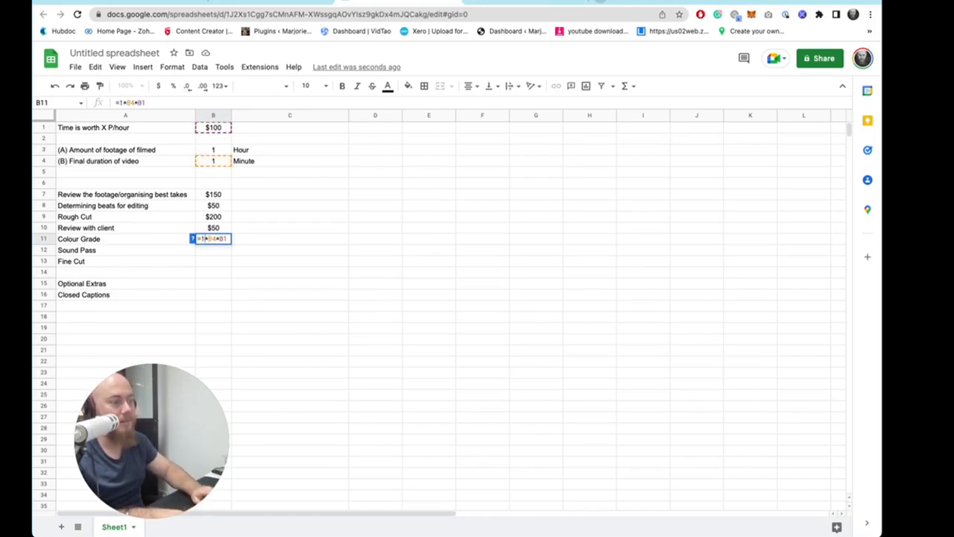
key("BackSpace")
type("0.5")
key("Return")
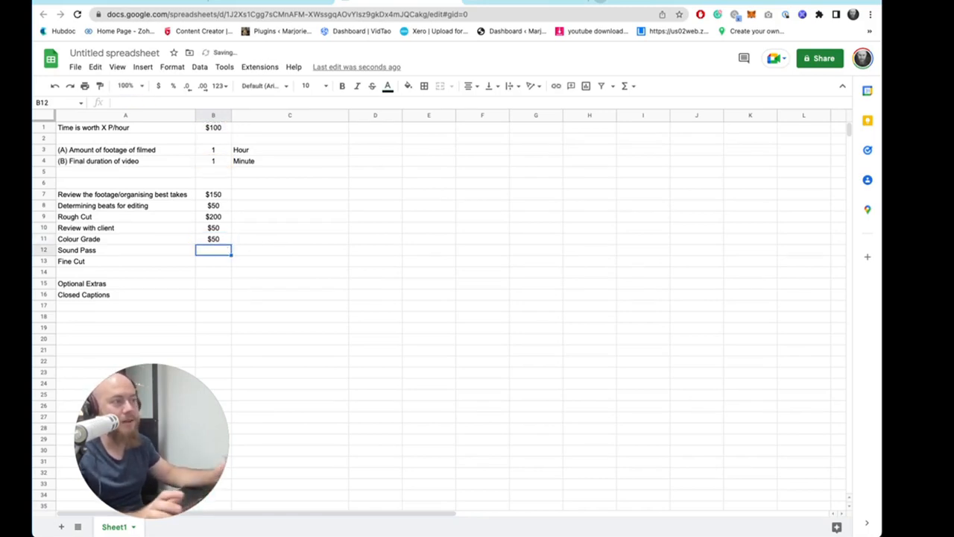
- Set the Colour Grade formula in B11 to 1 times the final duration B4 times the hourly rate B1
double_click(224, 239)
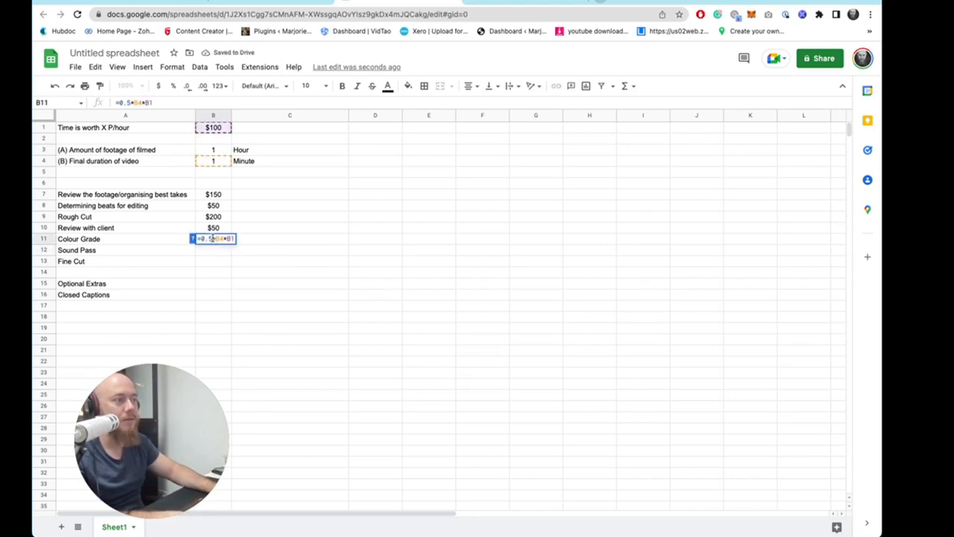
key("BackSpace")
key("BackSpace")
key("BackSpace")
type("1")
key("Return")
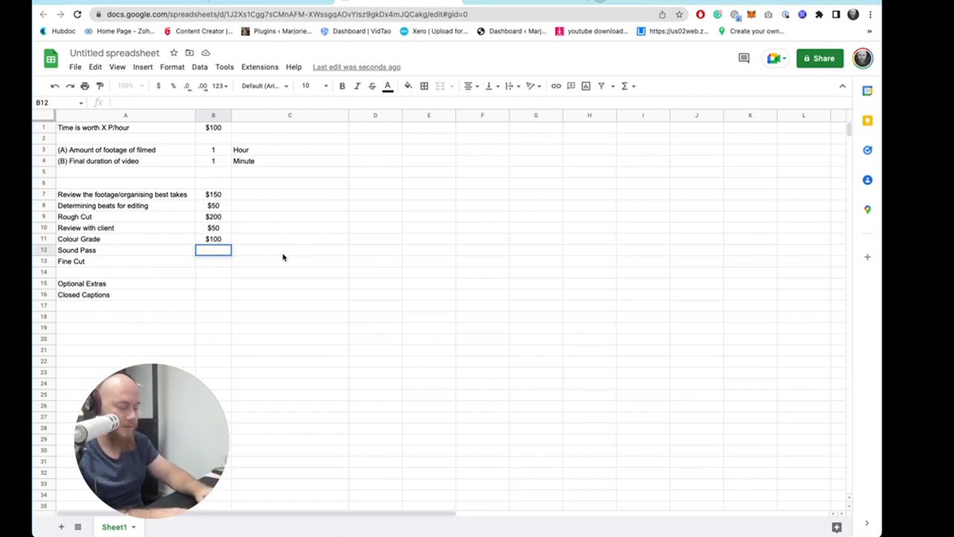
- Enter a Sound Pass formula in B12 multiplying 2 by the final duration B4 and the hourly rate B1
type("=2")
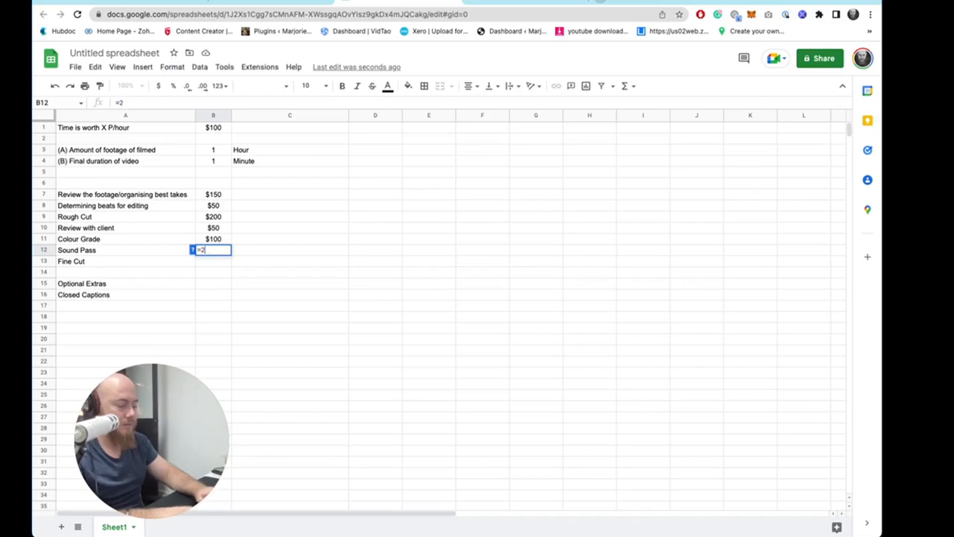
type("*")
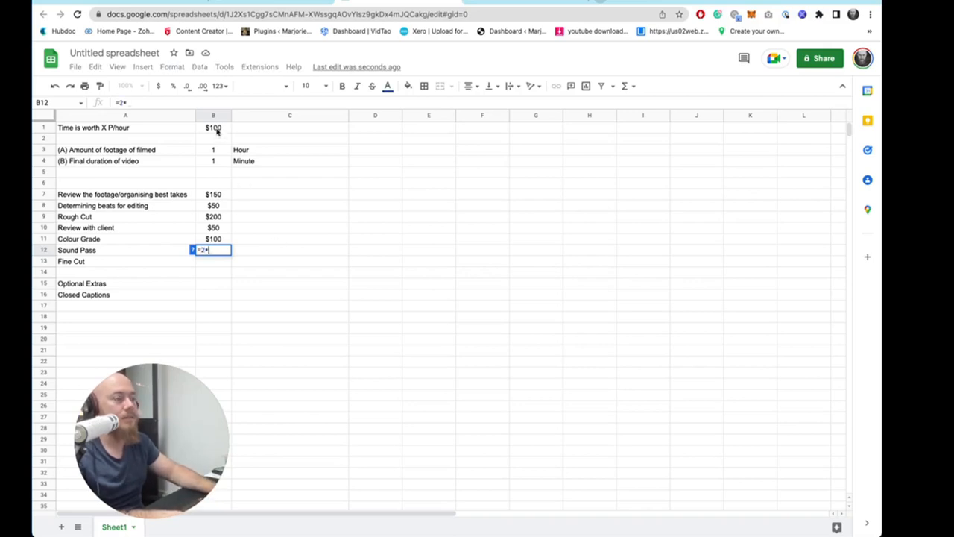
left_click(217, 160)
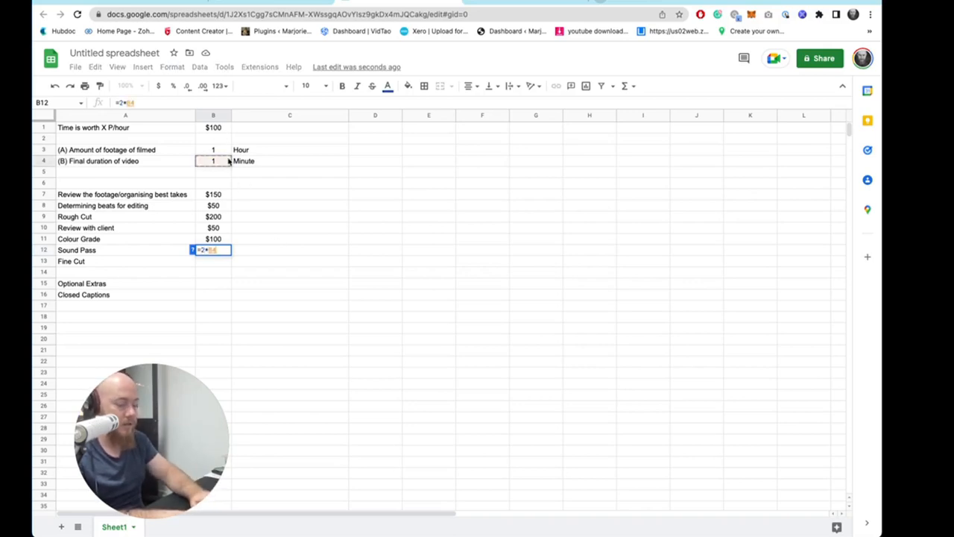
type("*")
left_click(219, 128)
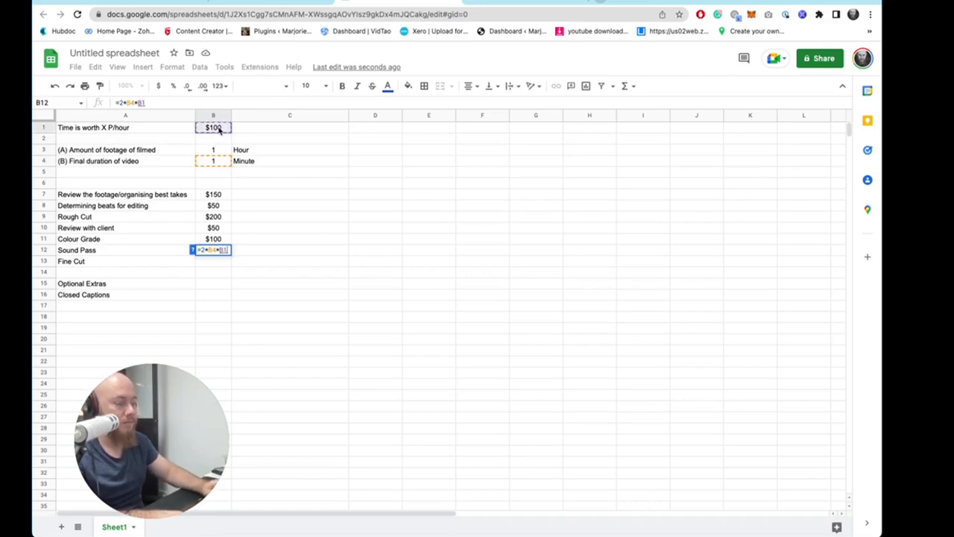
key("Return")
left_click(323, 295)
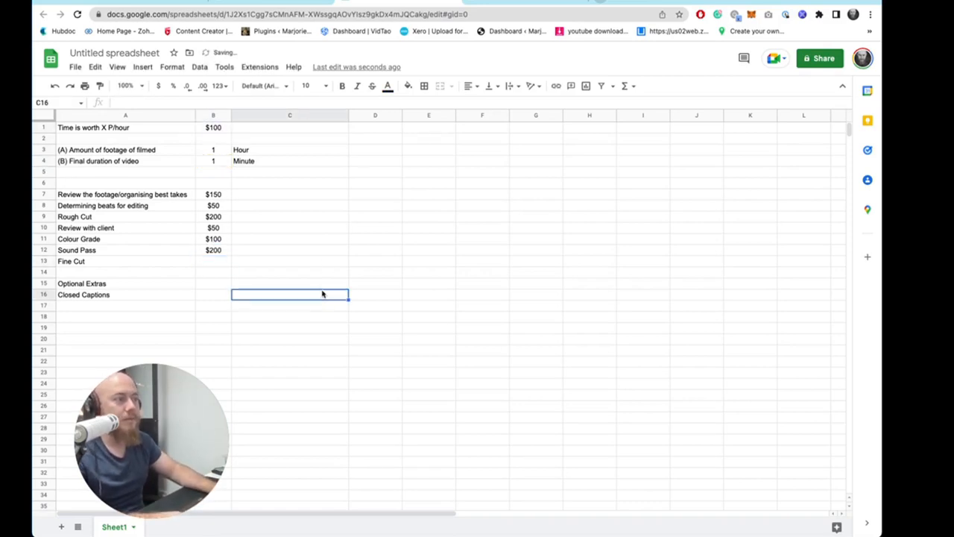
- Test the formulas by setting the footage amount in B3 to 3 and the final duration in B4 to 0.5
left_click(216, 149)
type("3")
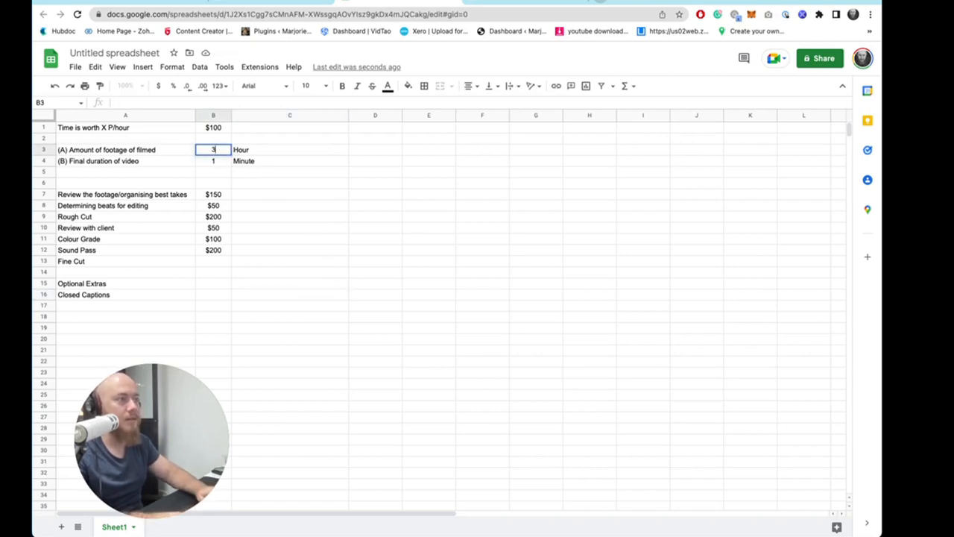
key("Return")
key("BackSpace")
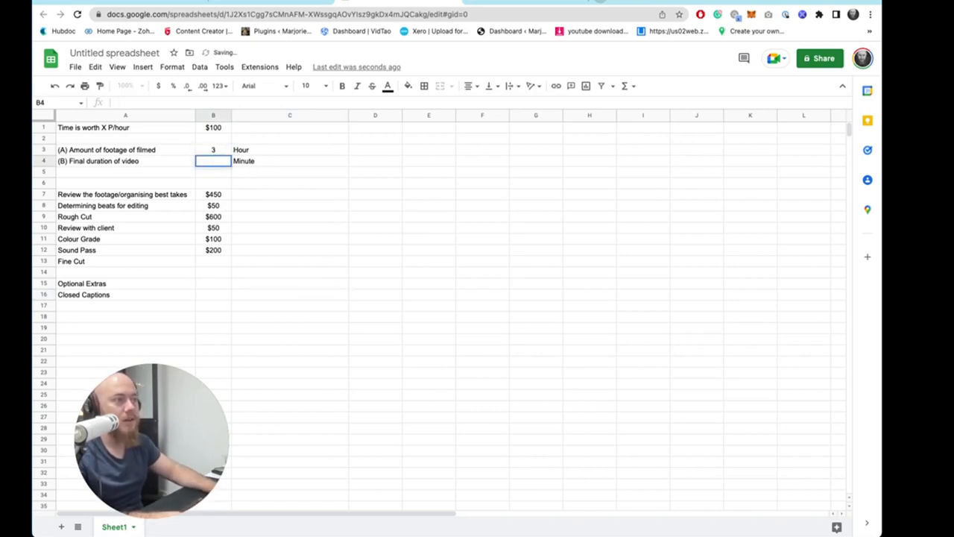
type("1")
left_click(304, 196)
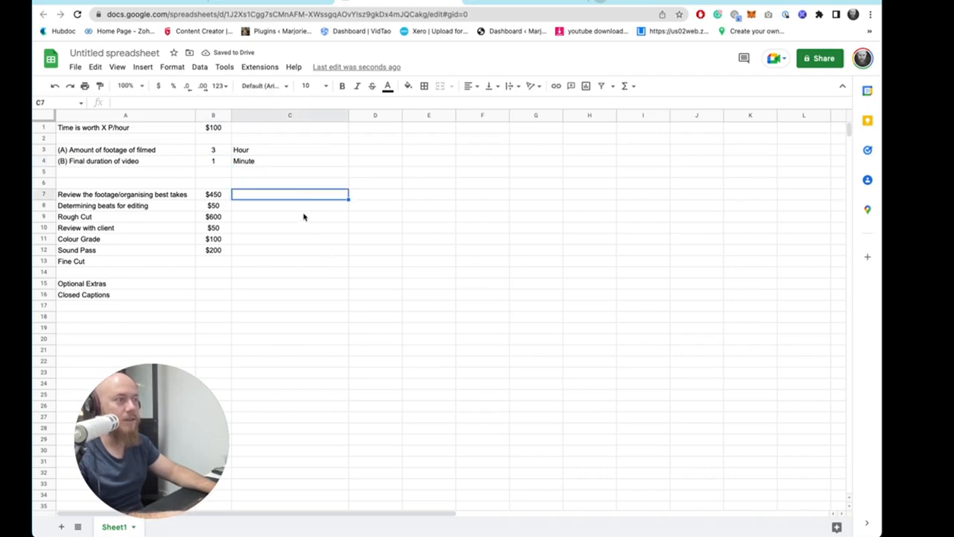
left_click(223, 161)
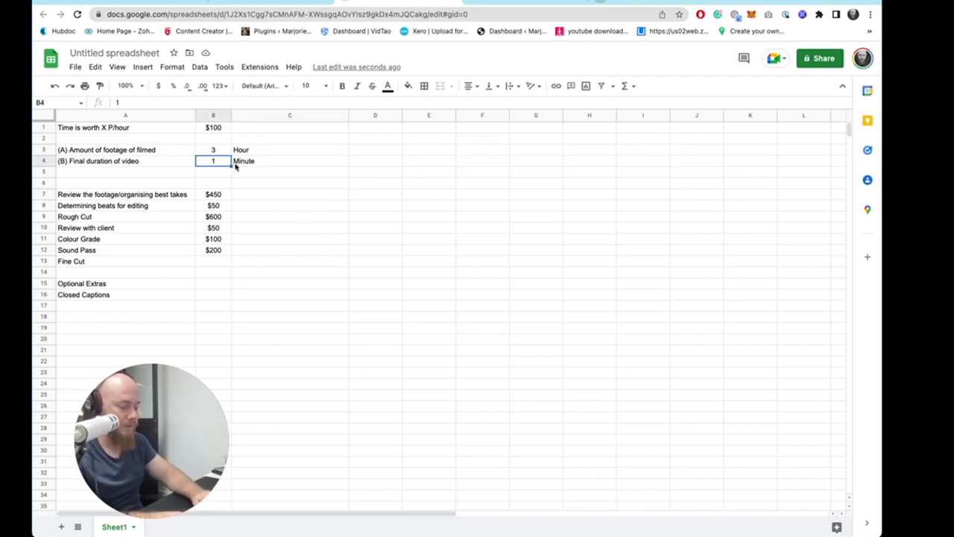
type("0.5")
key("Return")
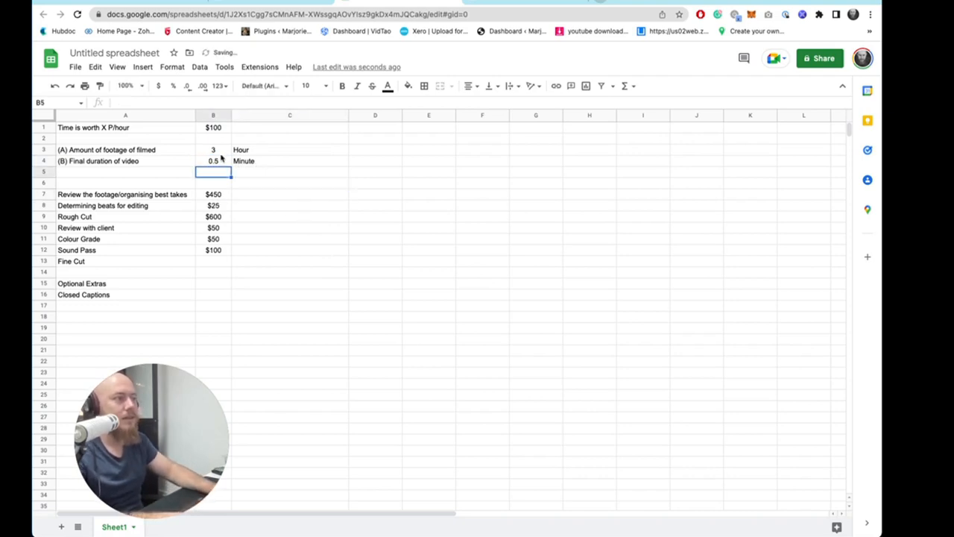
- Enter a total in B17 that sums the task prices B7 to B13
left_click(213, 308)
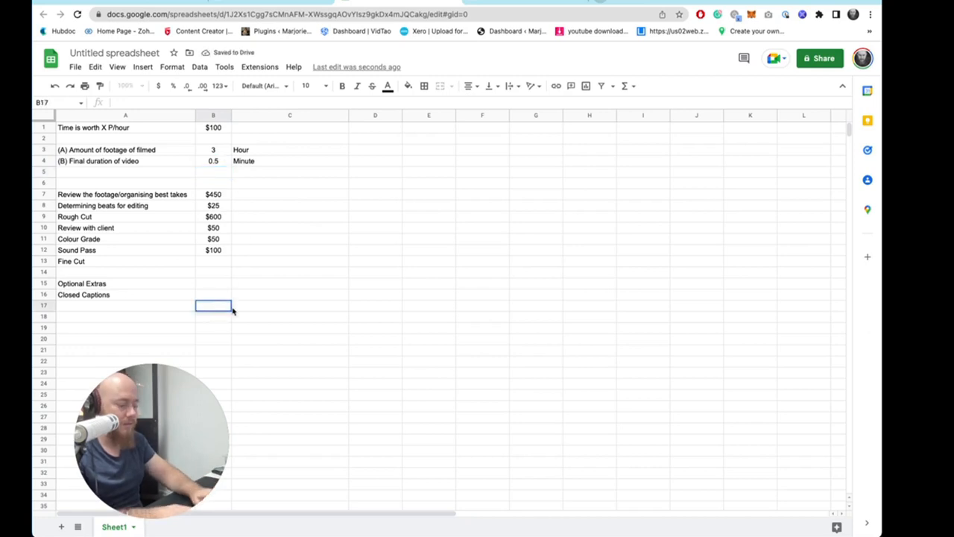
type("=sum(B7:B13)")
key("Return")
- Test the formulas by setting the final duration in B4 to 2 and the footage amount in B3 to 0.5
left_click(216, 161)
type("2")
key("Return")
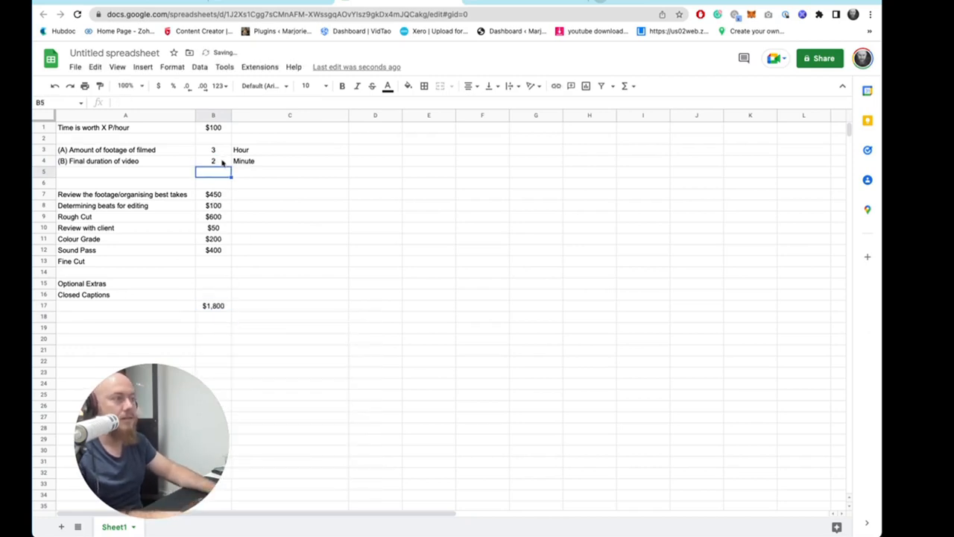
left_click(218, 151)
type("1")
key("Return")
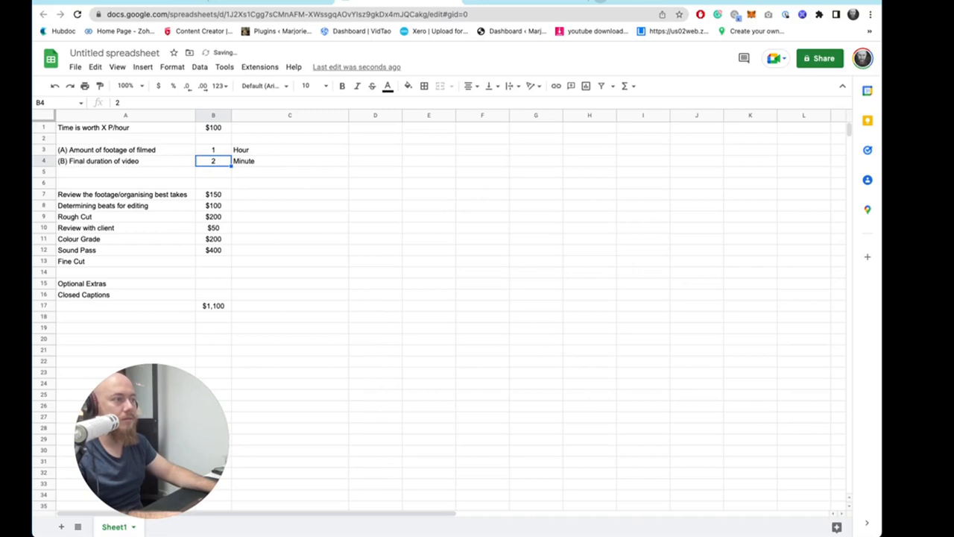
left_click(215, 150)
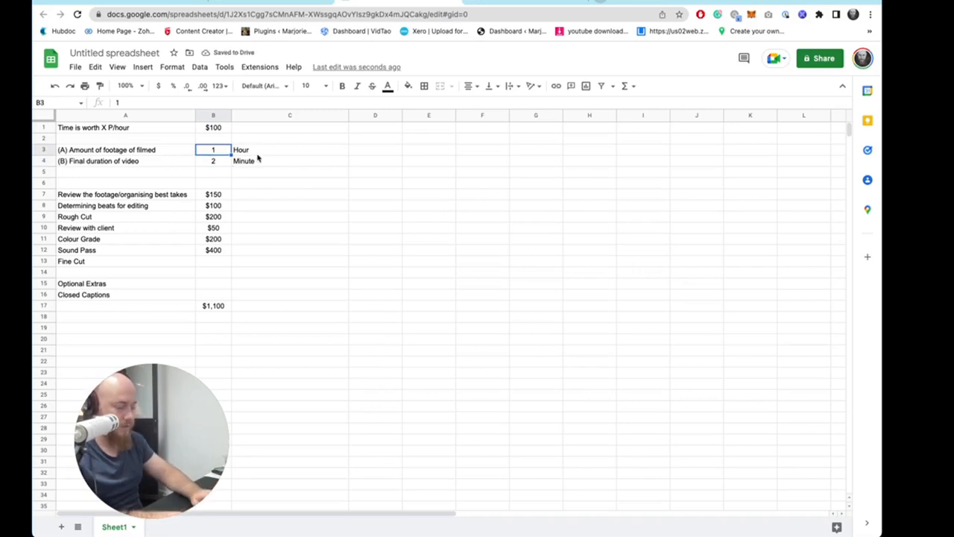
type("0.")
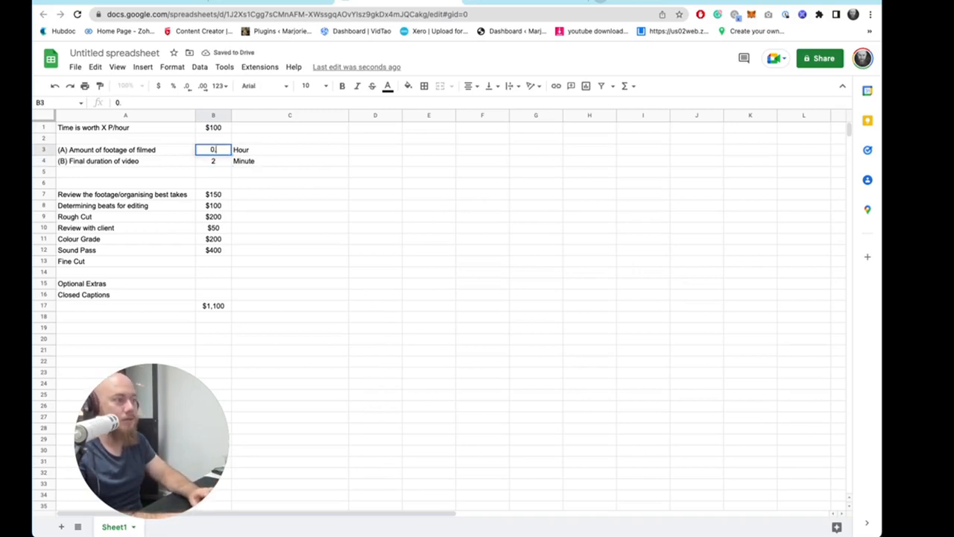
type("5")
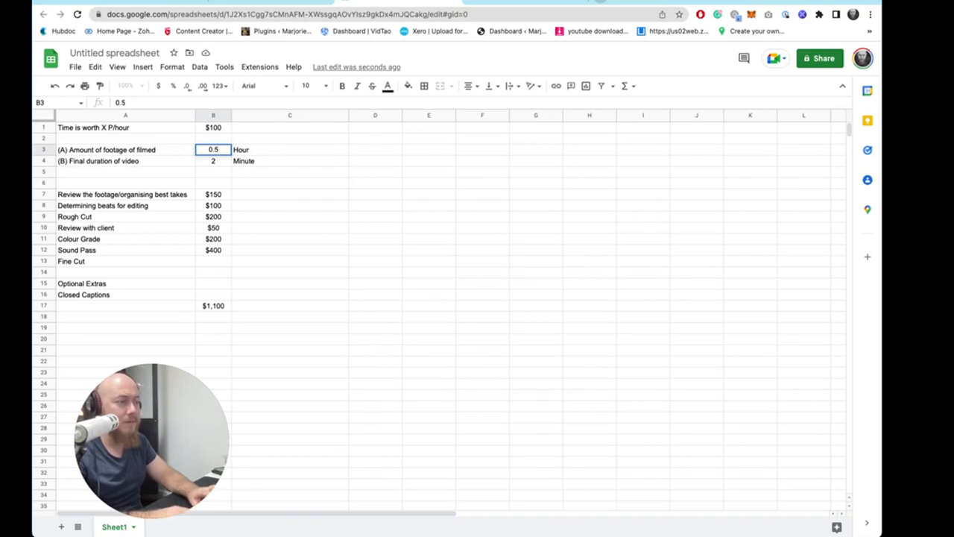
key("Return")
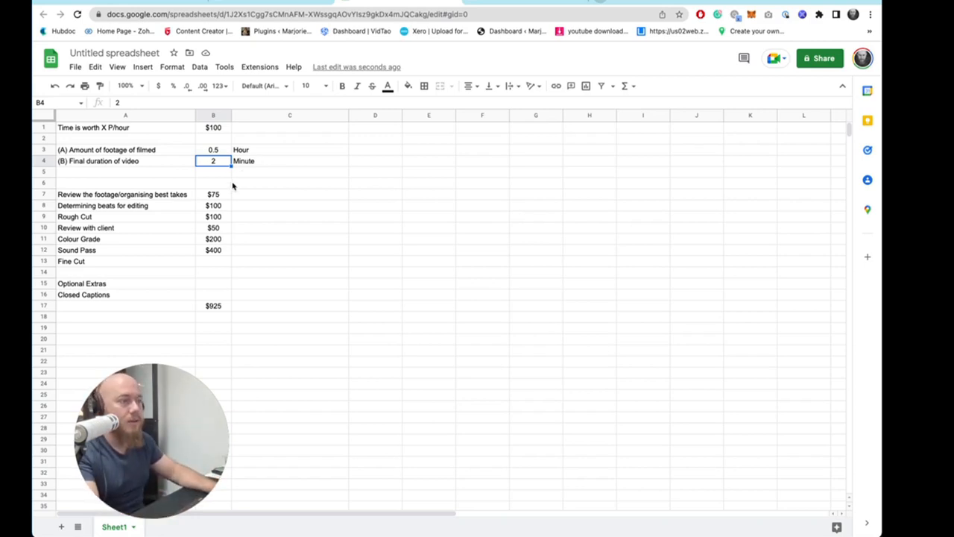
- Enter a fixed Fine Cut price of $200 in B13
double_click(212, 261)
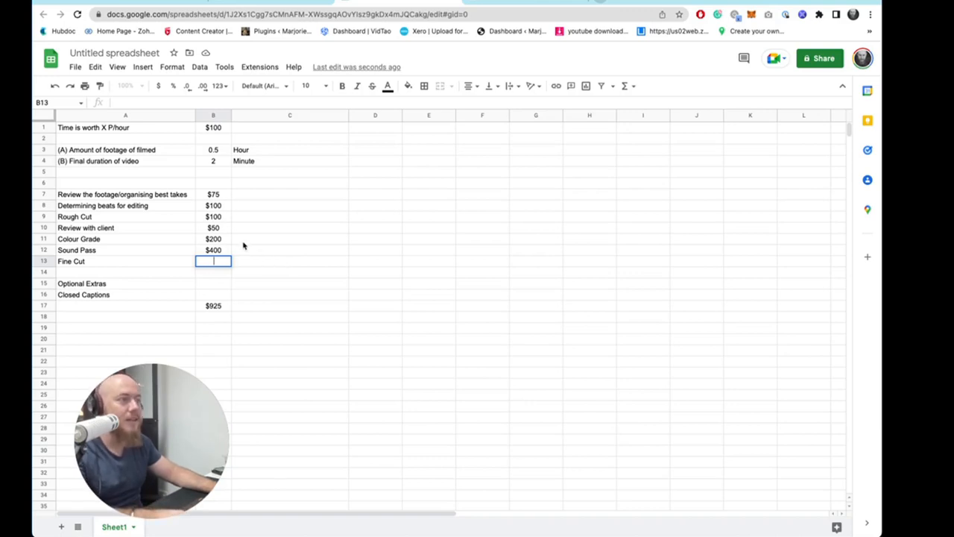
type("$")
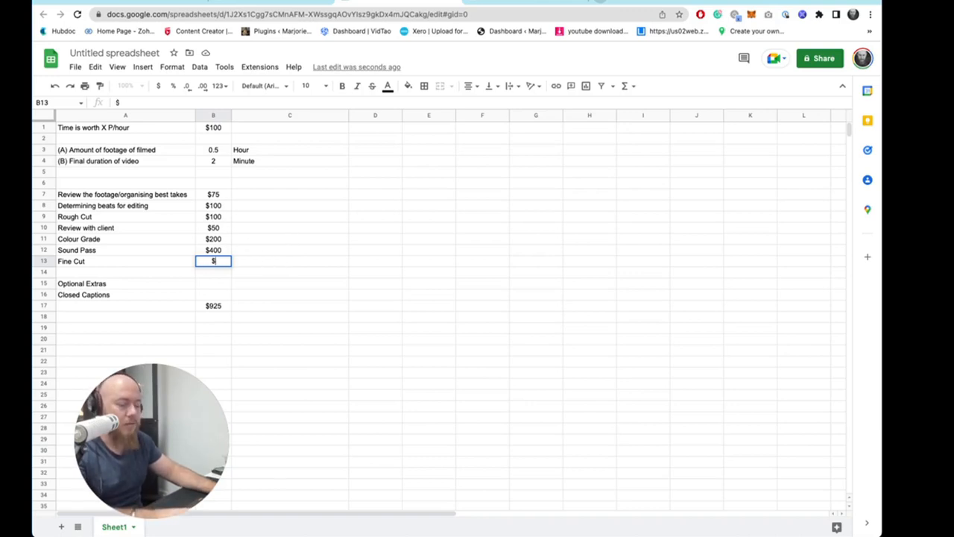
type("200")
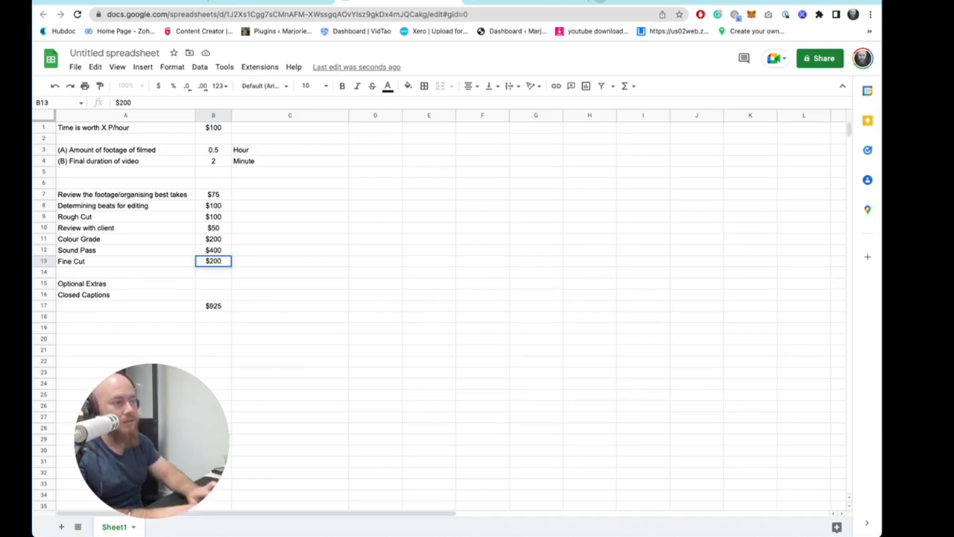
key("Return")
- Move the total cell down from B17 to B18
left_click(214, 297)
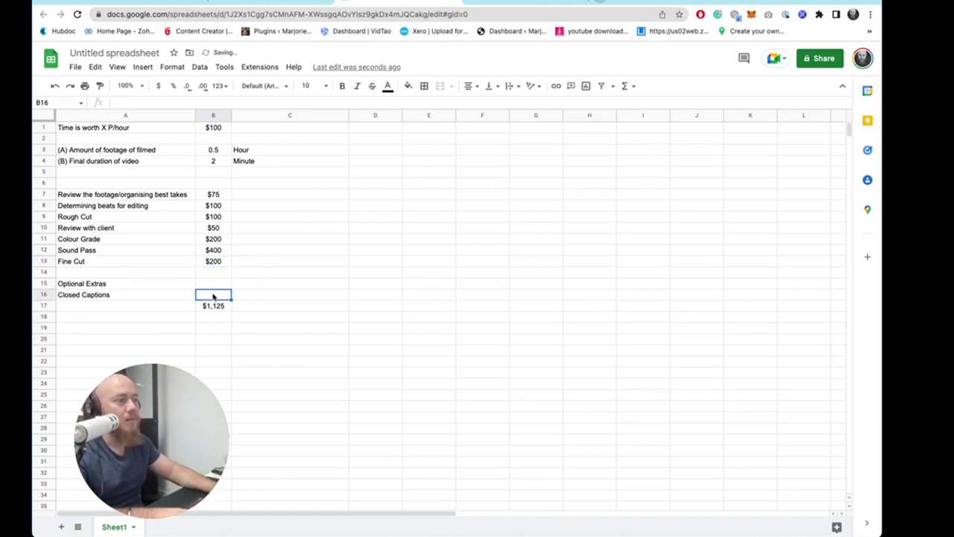
left_click(251, 304)
left_click(215, 306)
left_click_drag(217, 311, 218, 318)
- Enter a Closed Captions formula in B16 multiplying 10 by the final duration B4, formatted as whole-dollar currency
left_click(212, 295)
type("=")
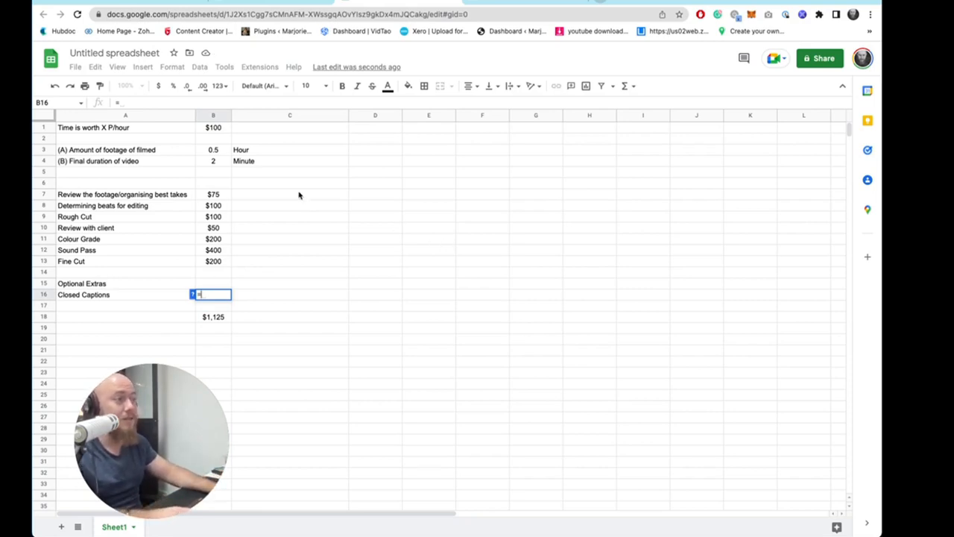
type("$10")
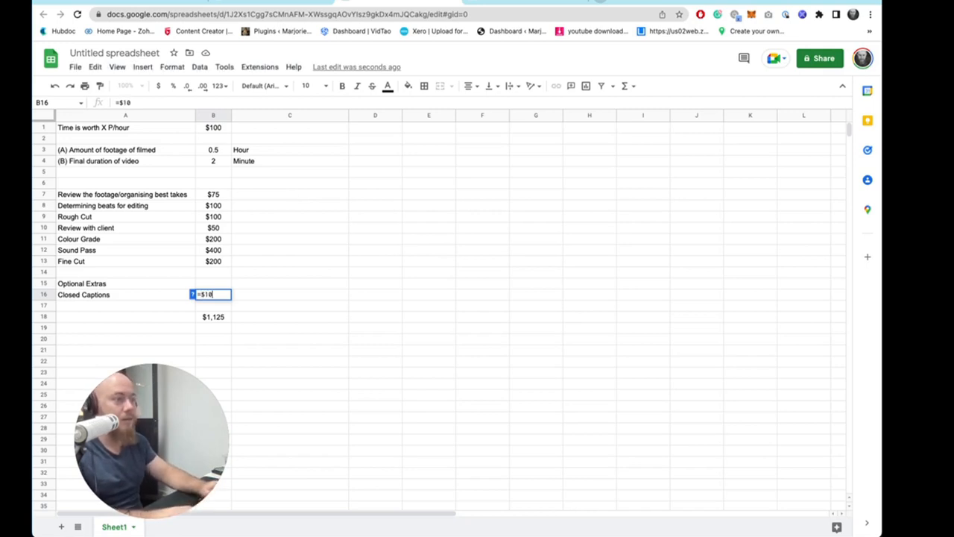
type("*")
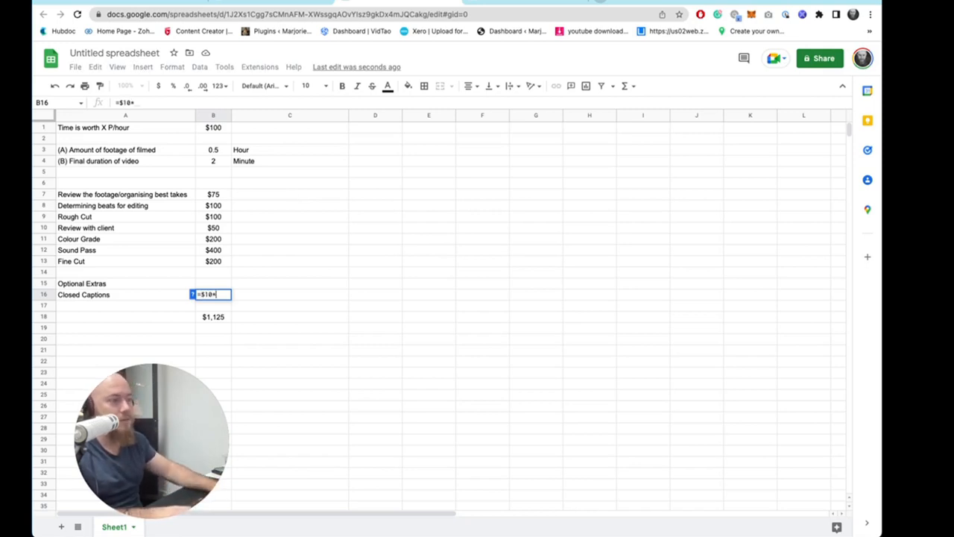
left_click(216, 161)
key("Return")
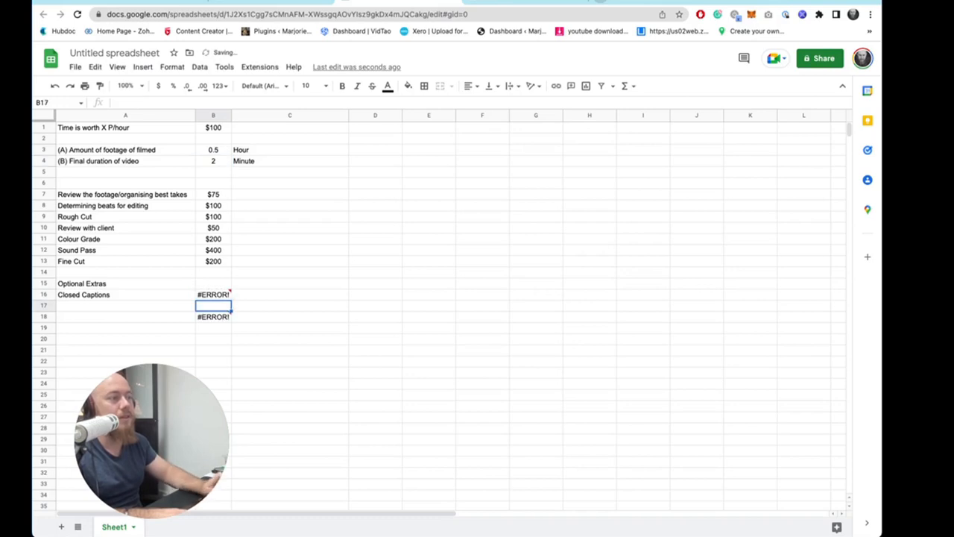
double_click(210, 296)
key("BackSpace")
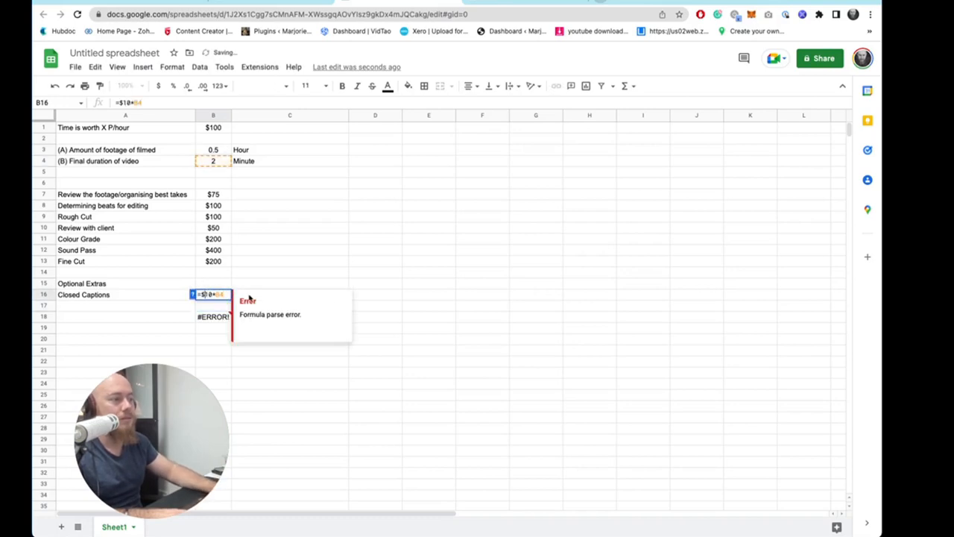
key("Return")
left_click(158, 86)
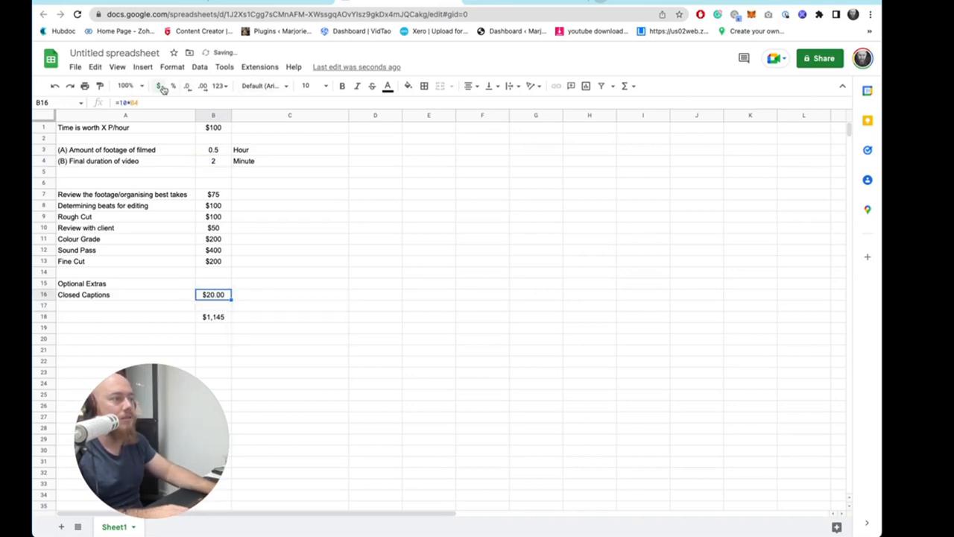
left_click(362, 343)
left_click(214, 296)
double_click(187, 85)
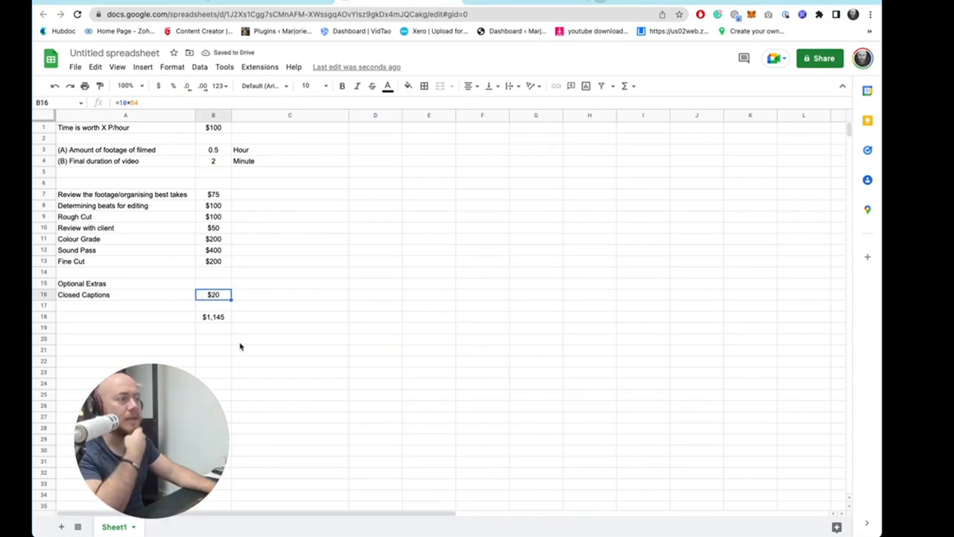
- Add the note "A * 1.5 * HR" in C7 beside the footage review price
left_click_drag(242, 350, 76, 118)
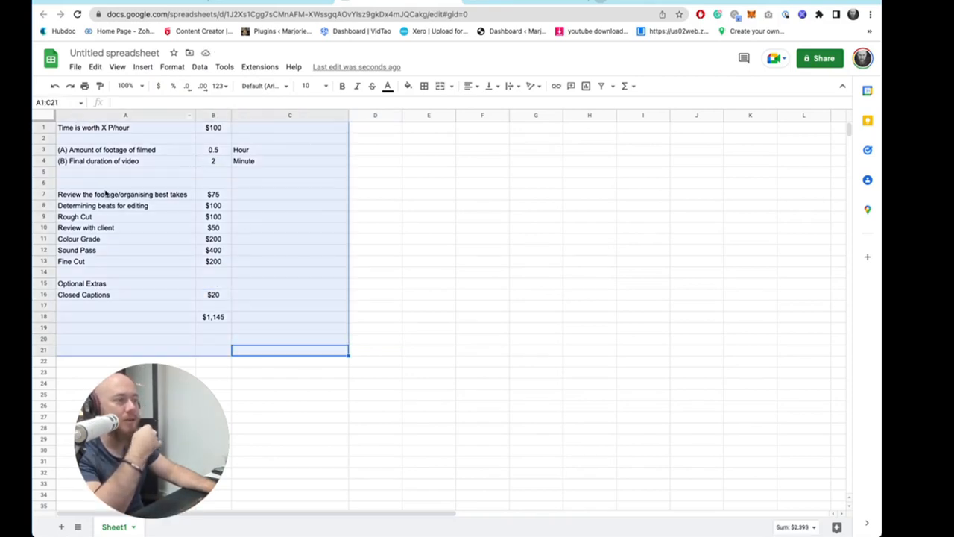
double_click(215, 195)
double_click(276, 195)
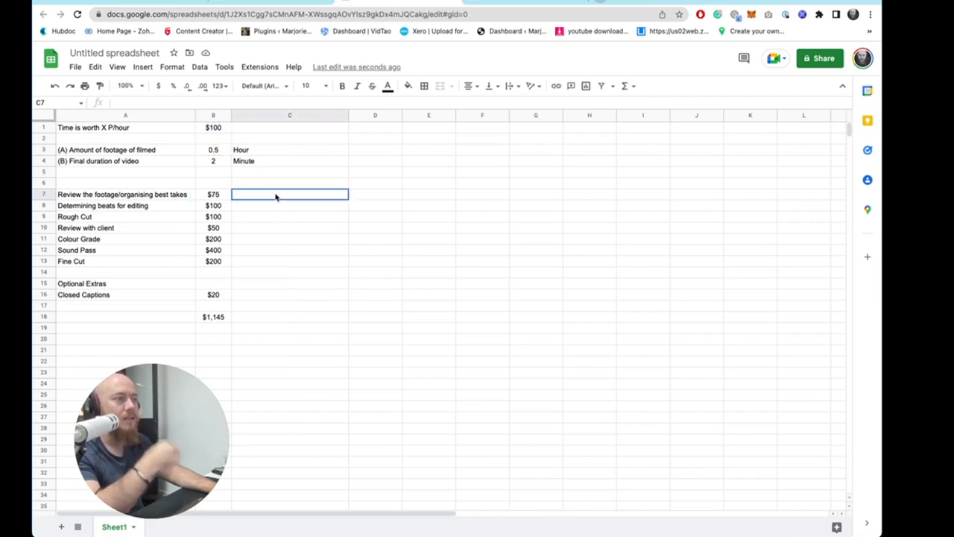
type("A *")
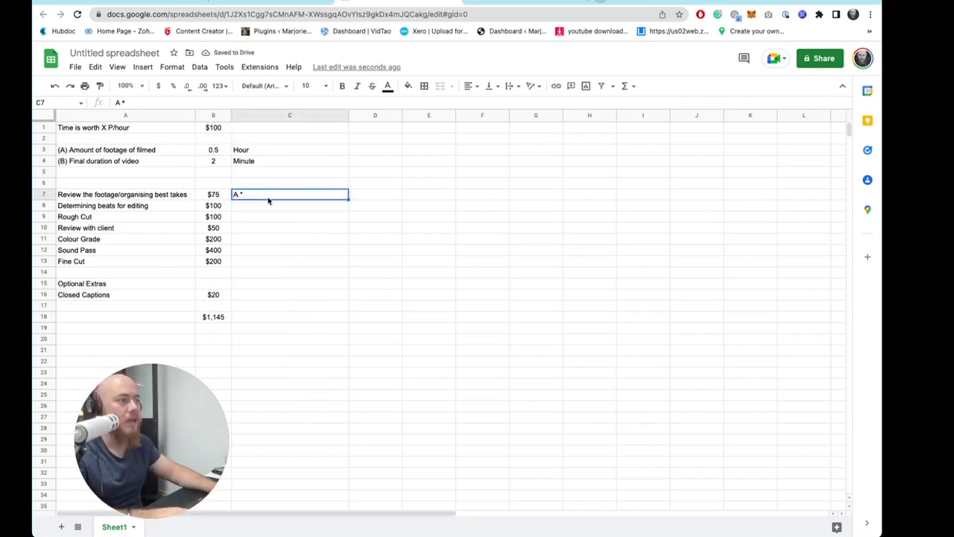
type(" 1.5")
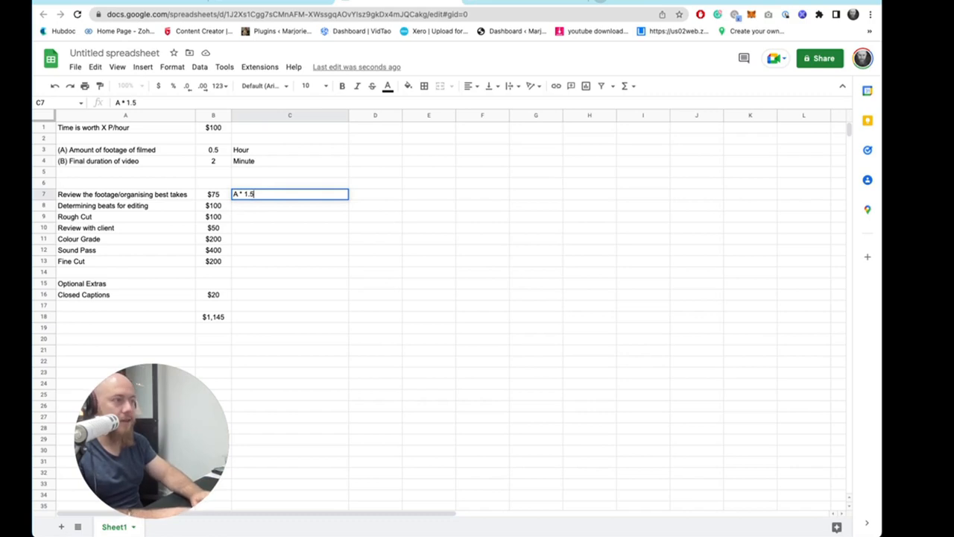
type(" *")
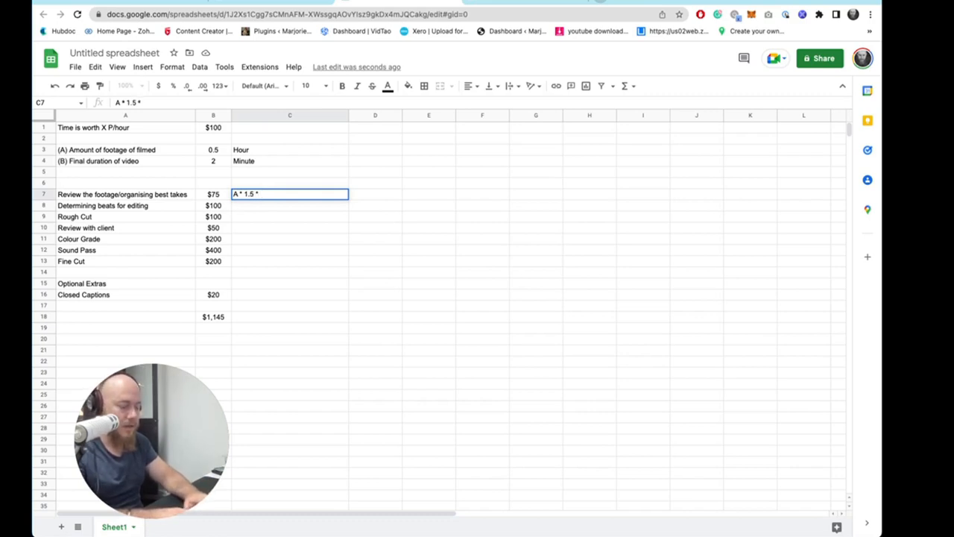
type(" HR")
key("Return")
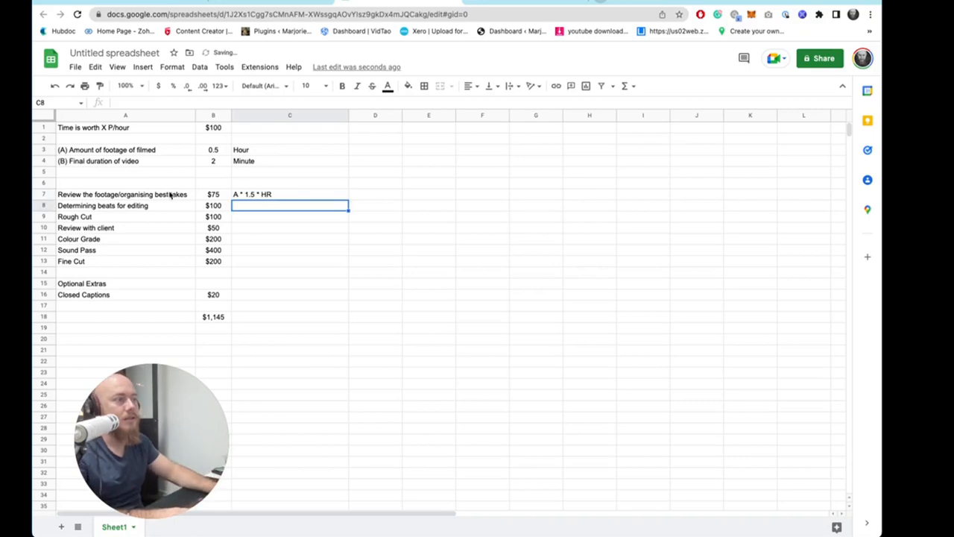
- Inspect the footage review formula in B7 and the input labels in rows 3 and 4
left_click(192, 197)
double_click(208, 195)
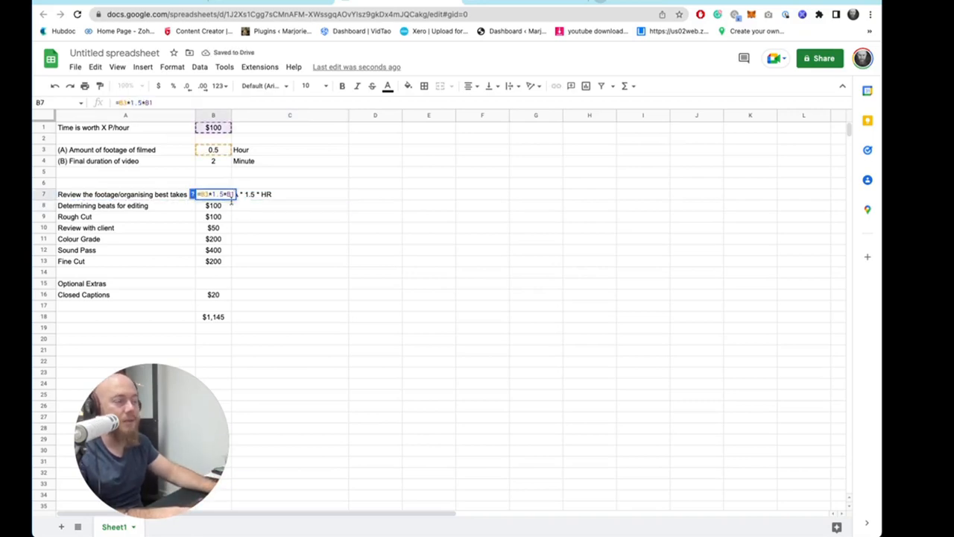
left_click(288, 227)
left_click_drag(331, 345, 125, 118)
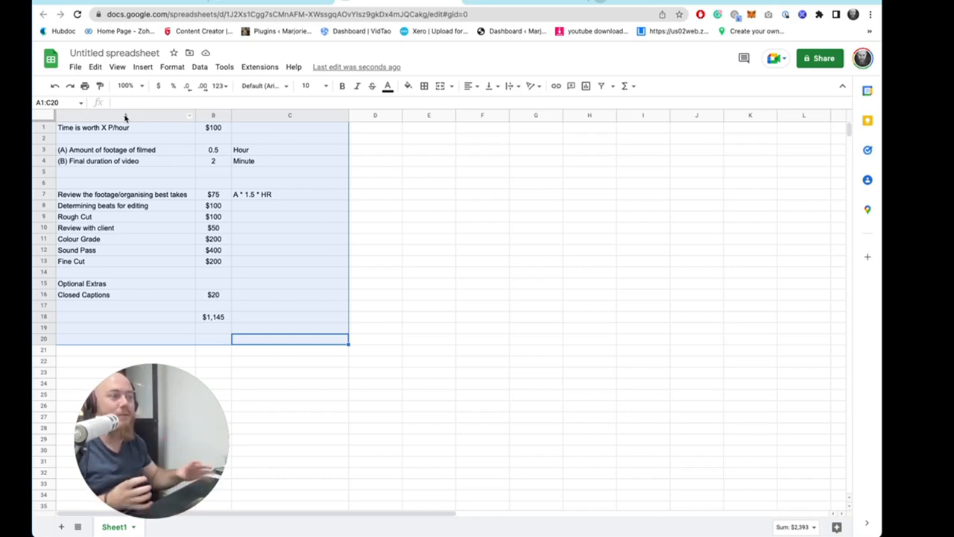
left_click(151, 152)
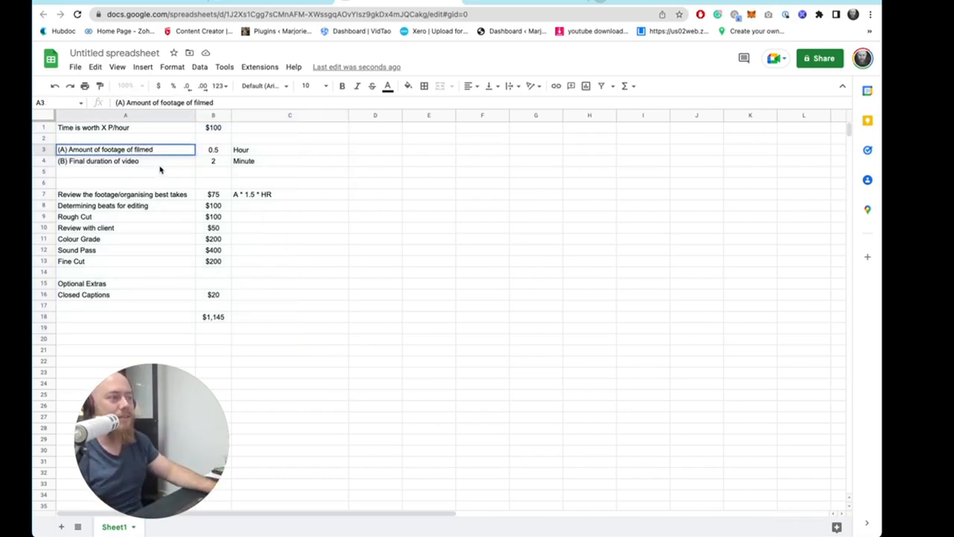
left_click(160, 165)
double_click(130, 164)
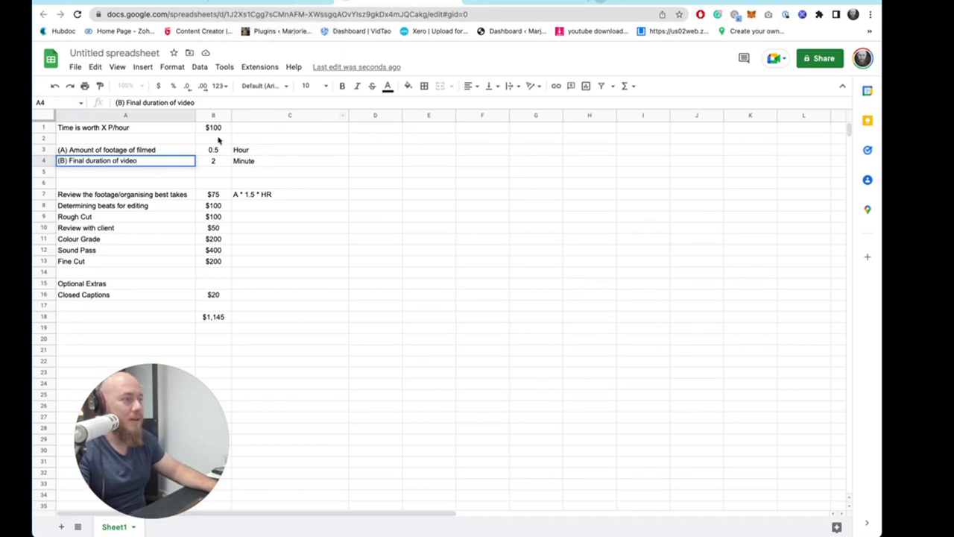
left_click_drag(130, 154, 336, 338)
left_click(308, 335)
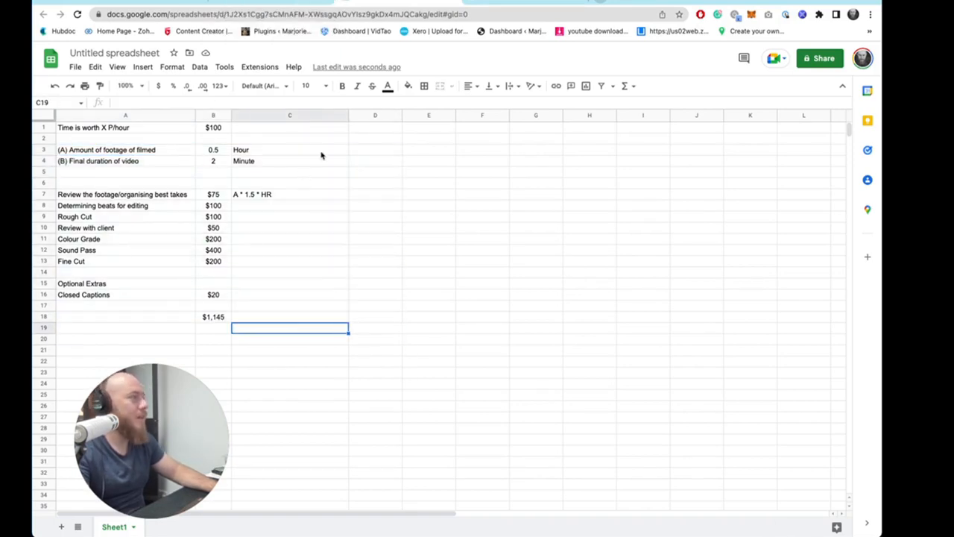
- Switch to Zoho and open the Zoho One dashboard in a new browser tab
left_click(277, 3)
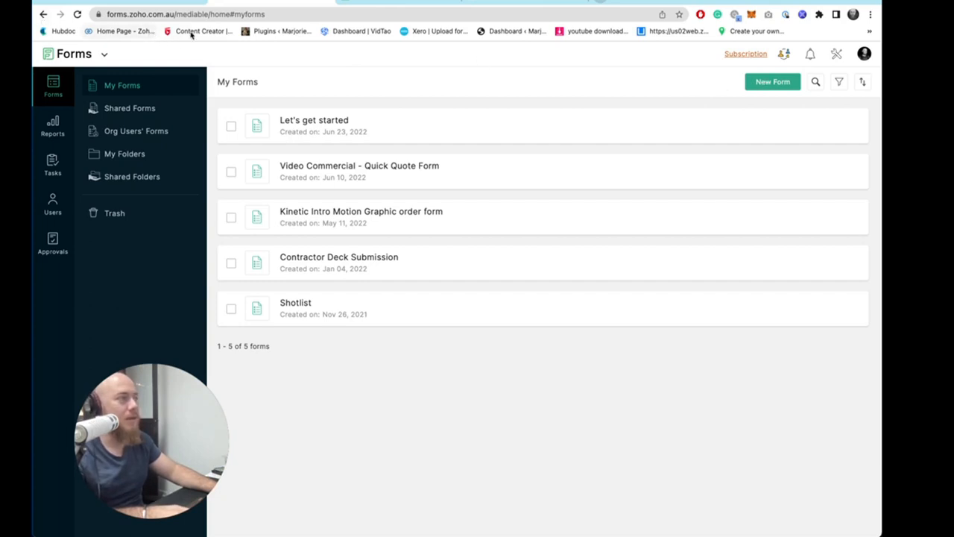
left_click(605, 2)
type("one")
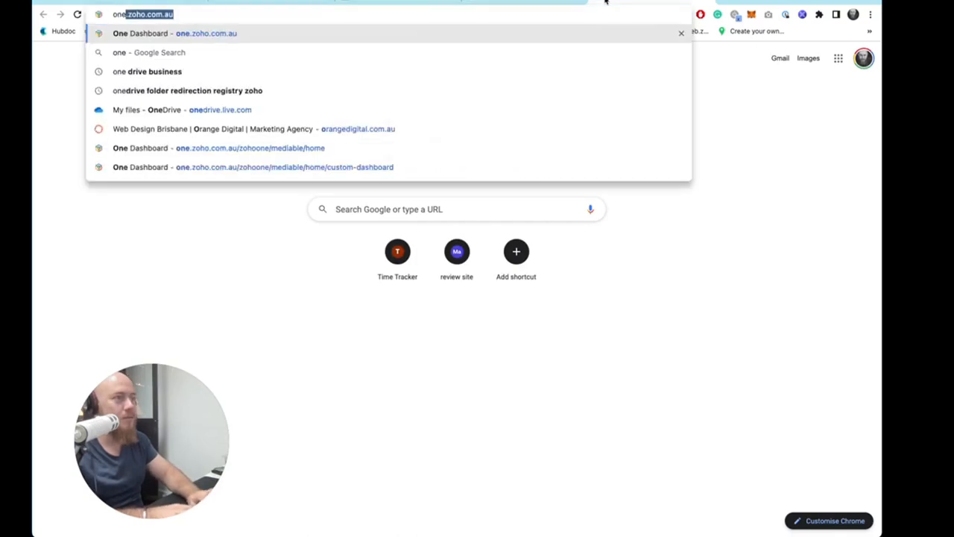
key("Return")
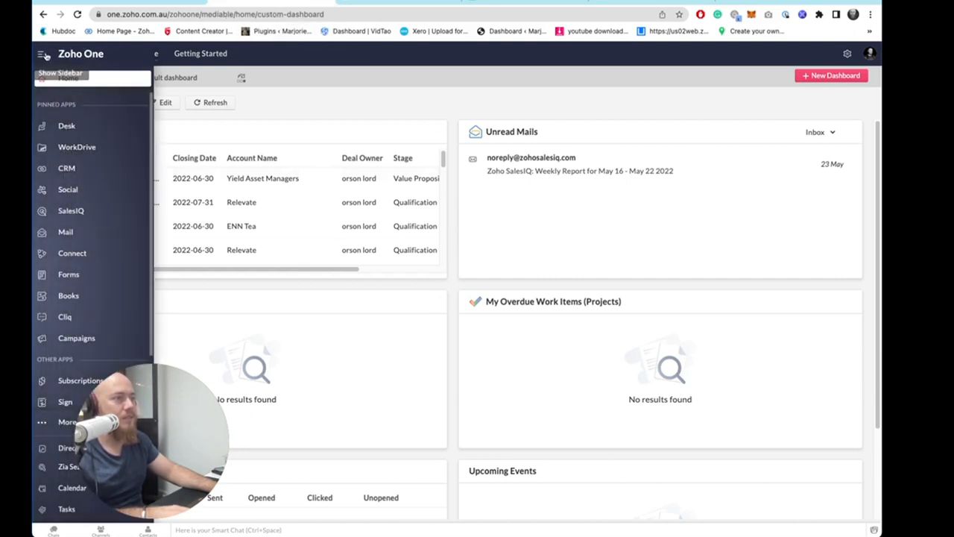
- Browse the Zoho One app sidebar and return to the Zoho Forms list of forms
left_click(41, 58)
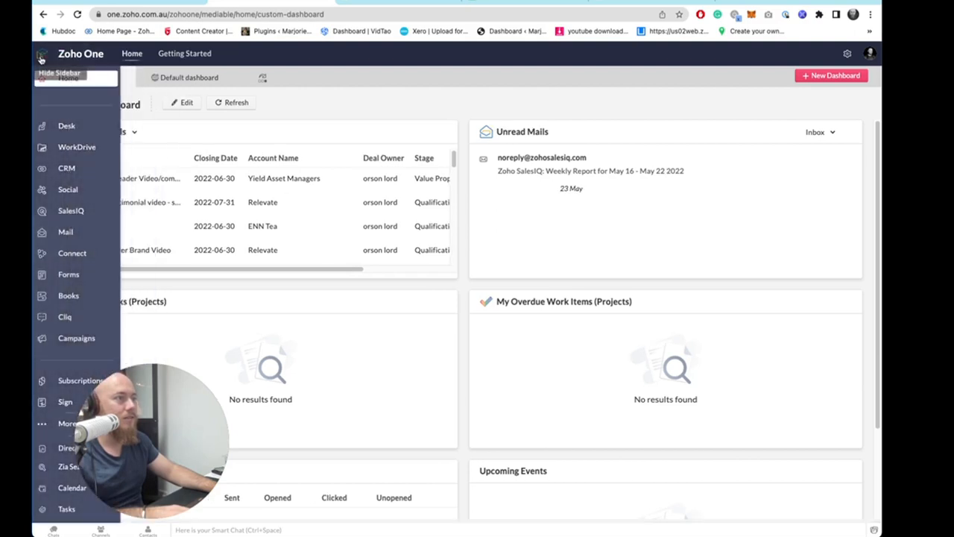
left_click(41, 58)
left_click(41, 58)
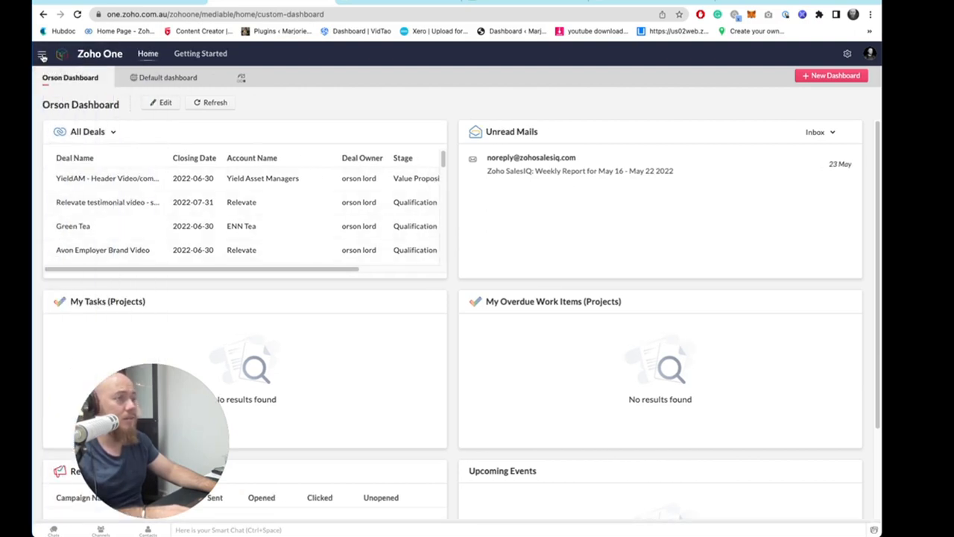
mouse_move(42, 57)
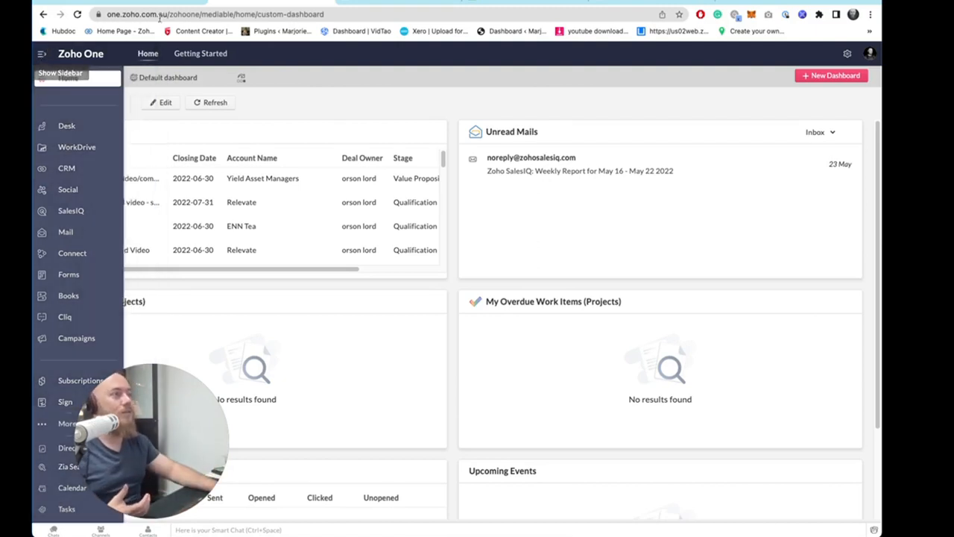
left_click(328, 2)
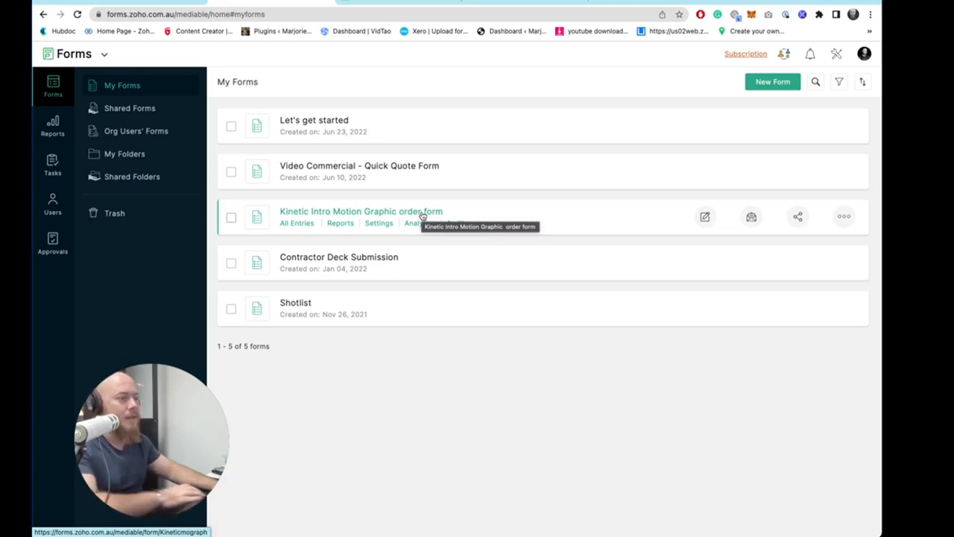
double_click(139, 14)
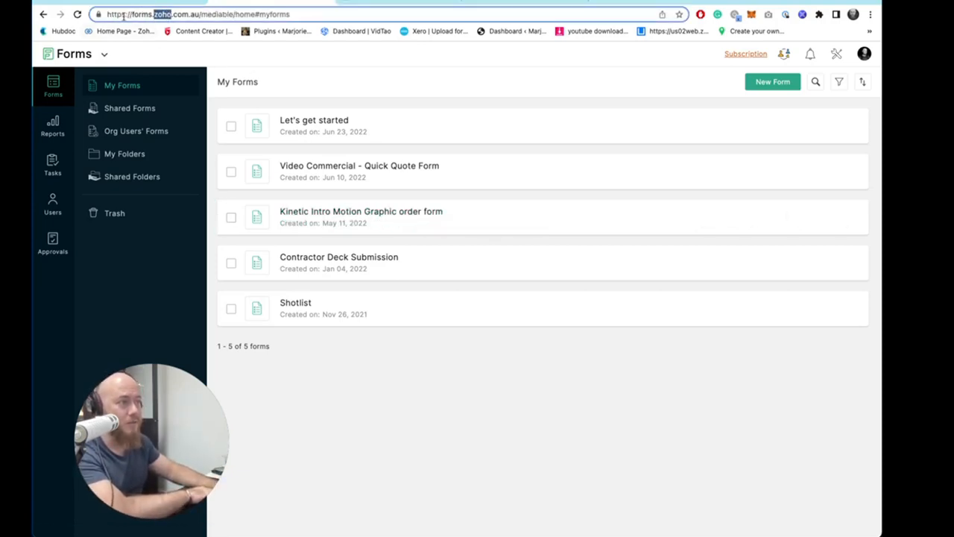
left_click(407, 82)
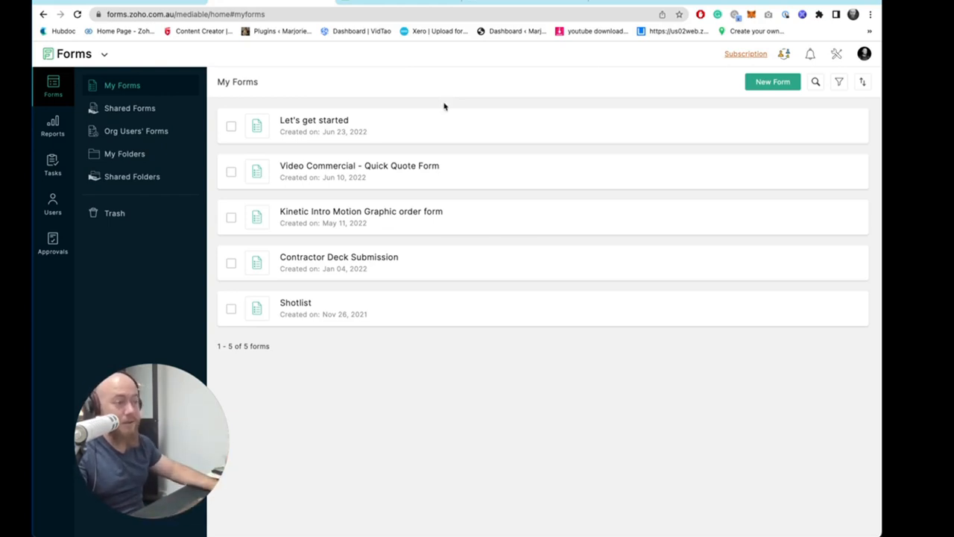
mouse_move(438, 138)
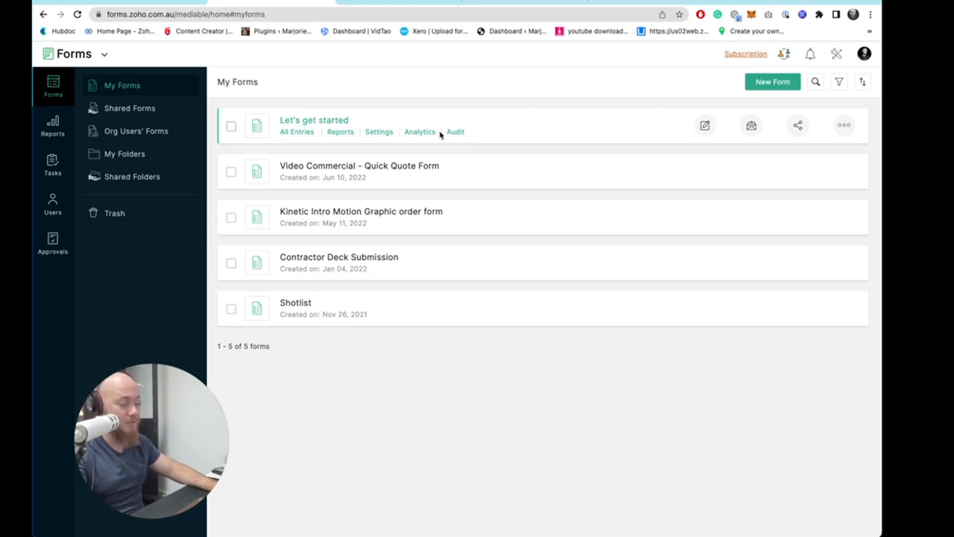
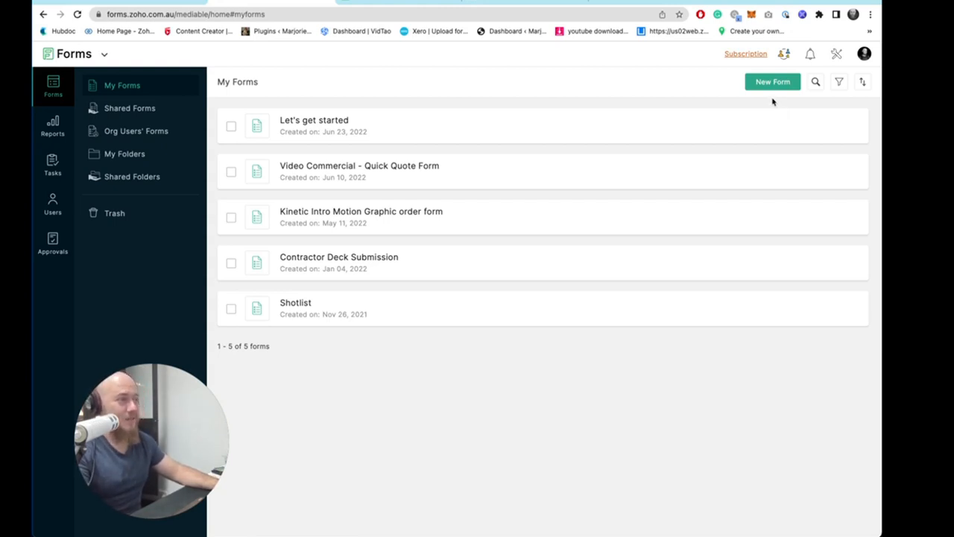
- Create a new blank form named "Editing Quick Quote Form" with the description "For clients to fill out, so they are emailed a quick quote"
left_click(766, 82)
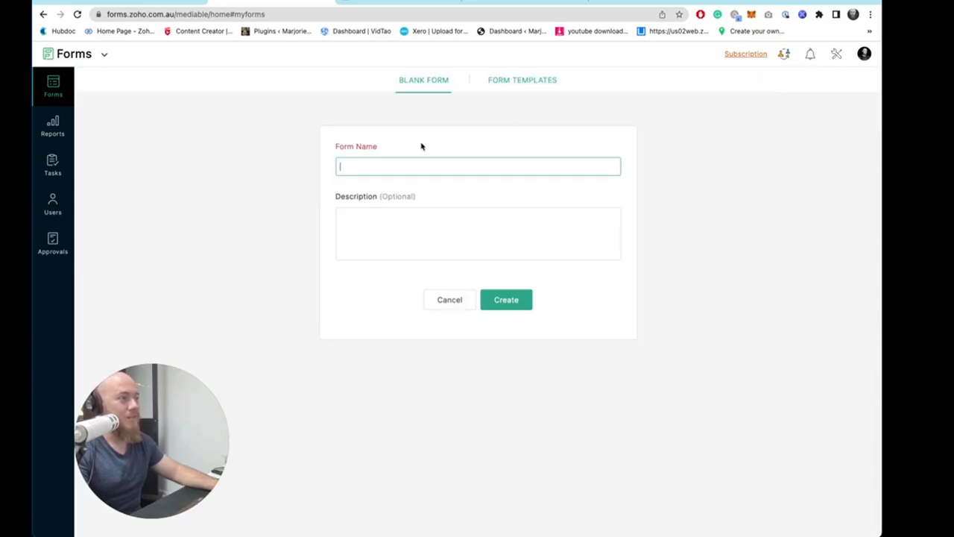
type("iting Quick Quote Form")
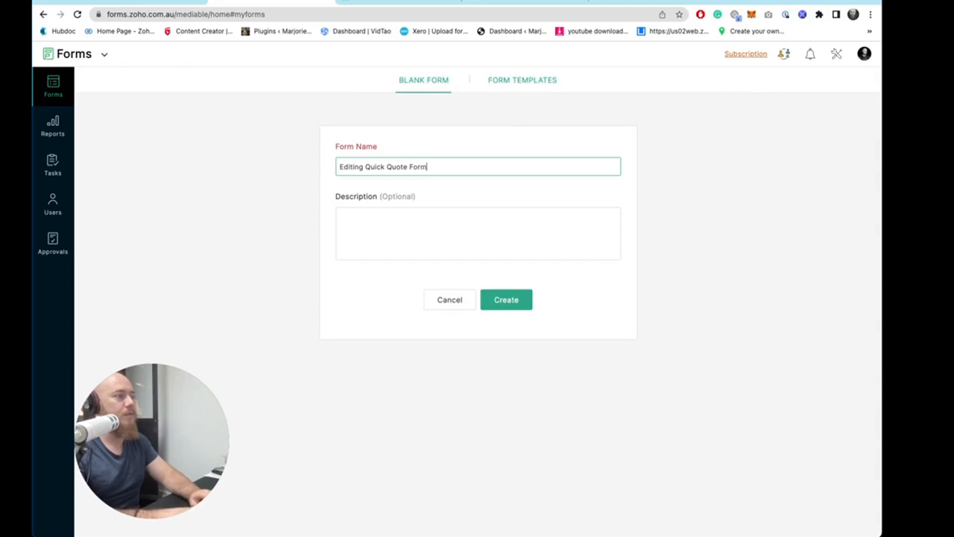
key("Tab")
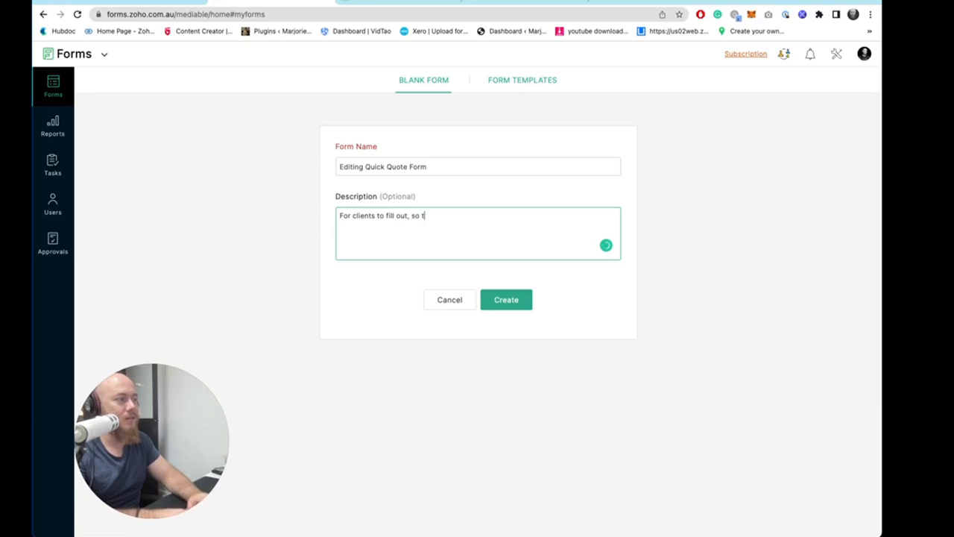
type("For clients to fill out, so they are emailed a quick quote.")
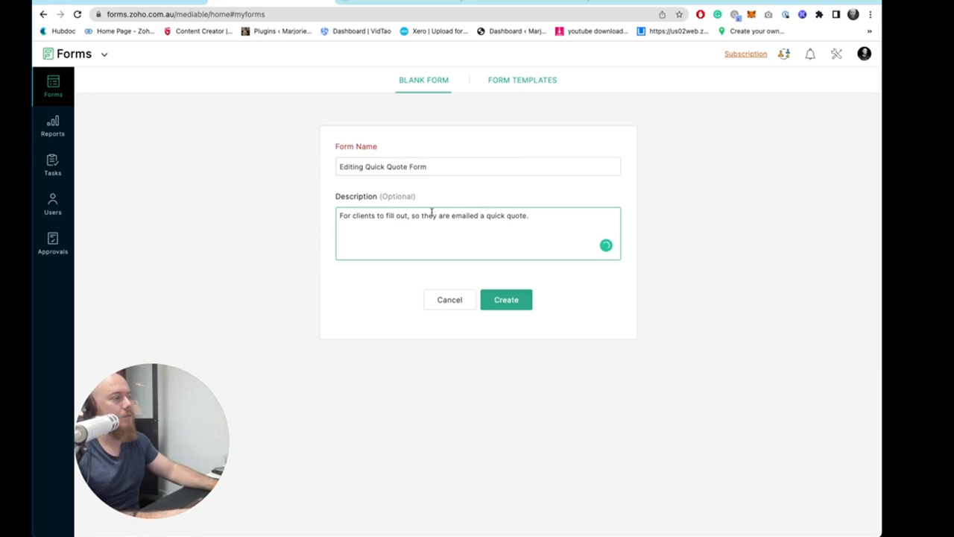
left_click(516, 302)
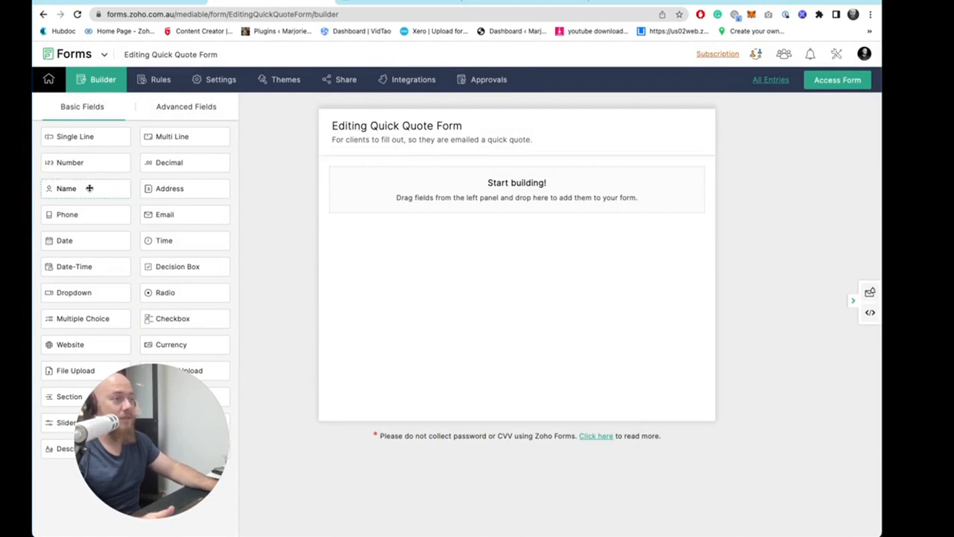
- Add Name, Phone and Email fields to the form
left_click_drag(90, 187, 556, 187)
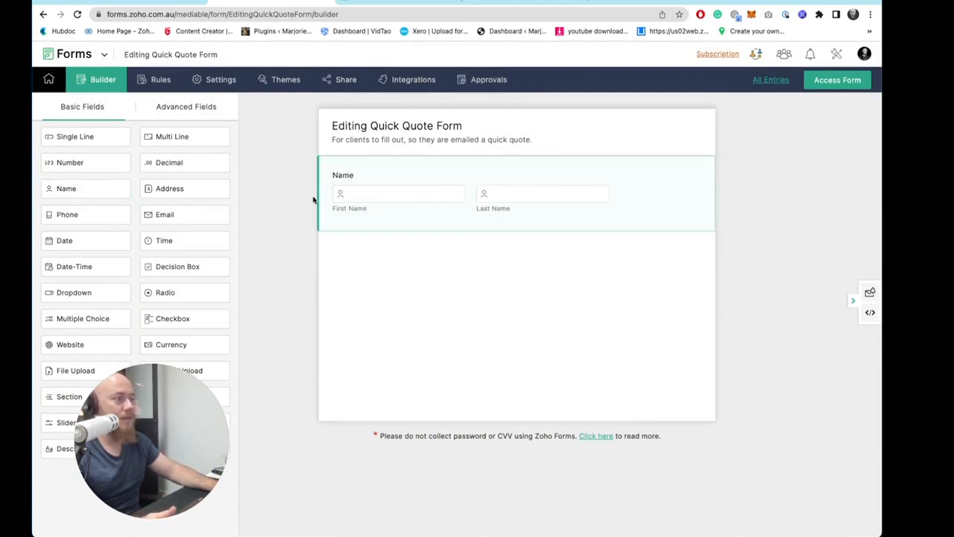
left_click_drag(130, 216, 400, 246)
left_click_drag(165, 214, 448, 316)
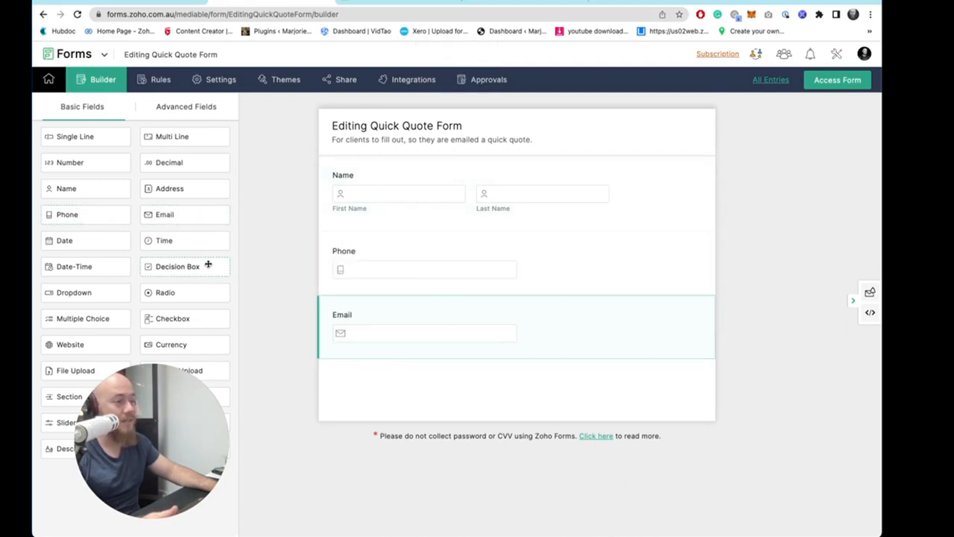
left_click_drag(157, 415, 787, 418)
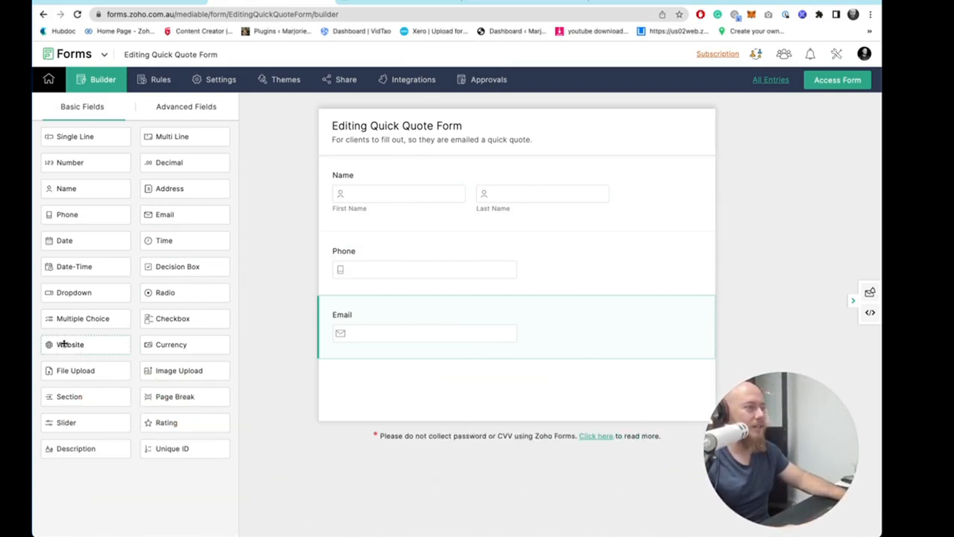
left_click_drag(72, 344, 413, 364)
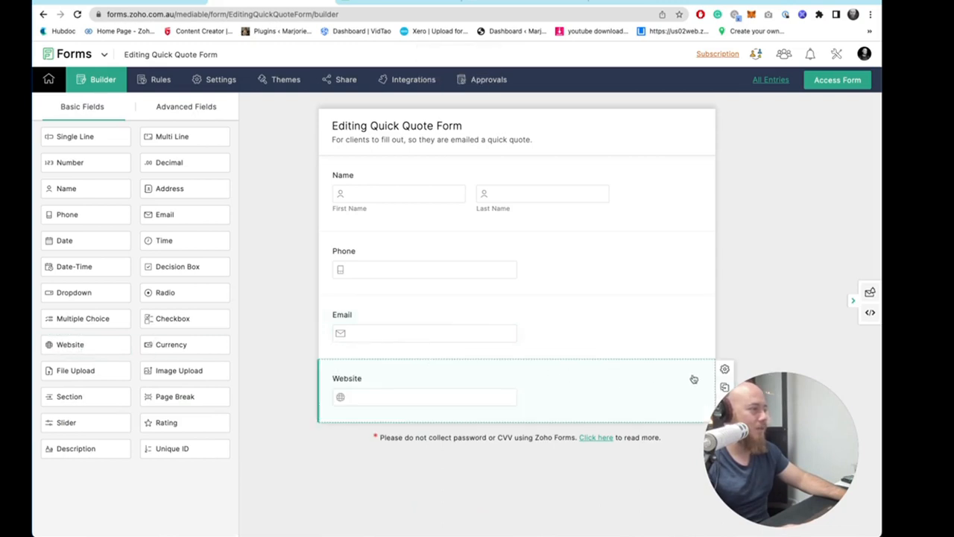
mouse_move(785, 416)
left_mouse_down()
mouse_move(802, 430)
mouse_move(800, 414)
left_mouse_up()
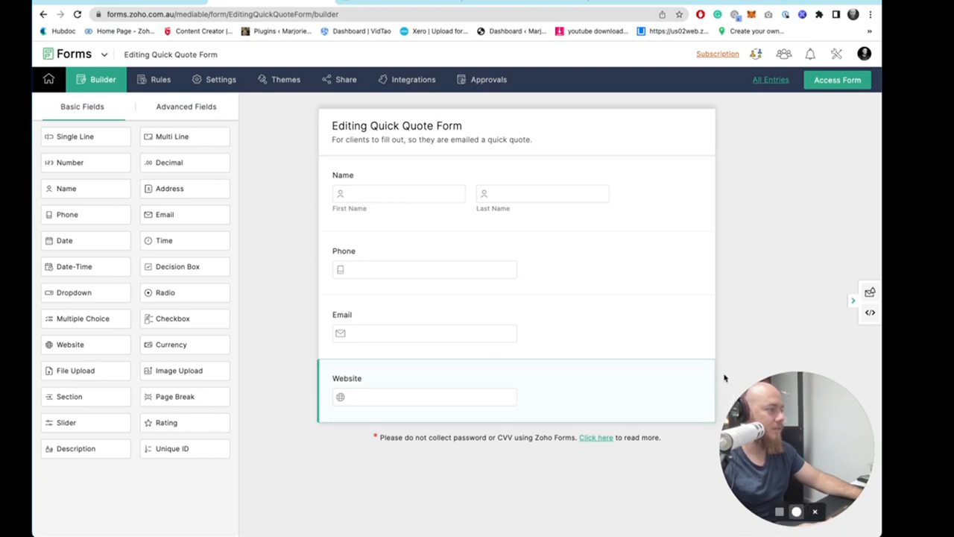
left_click_drag(725, 378, 790, 408)
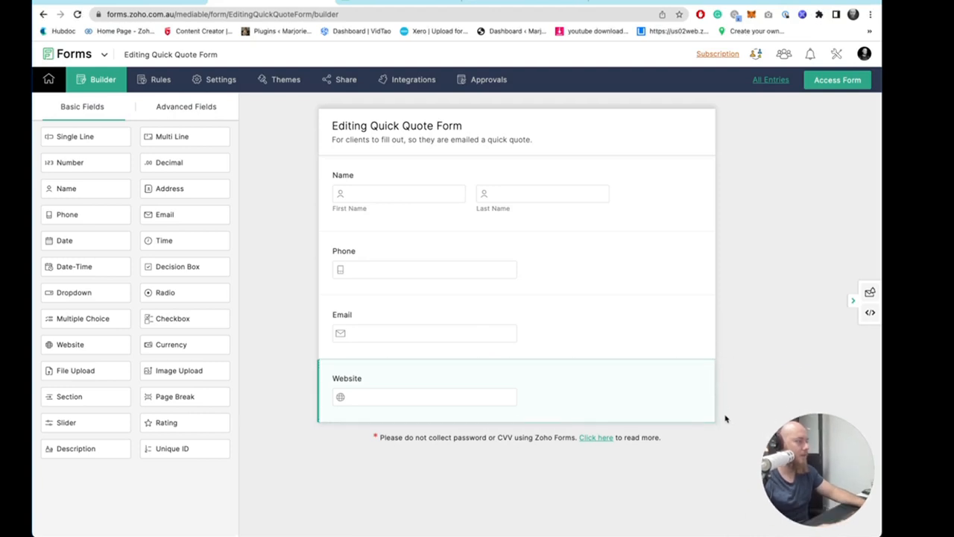
left_click(722, 404)
left_click(560, 306)
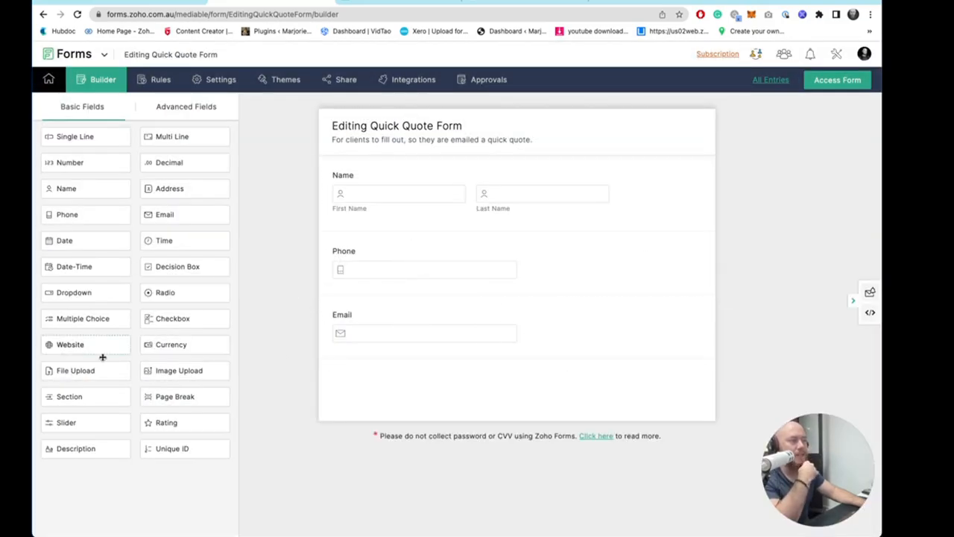
- Add a section below the Email field titled "Your Video Project Details."
left_click(89, 405)
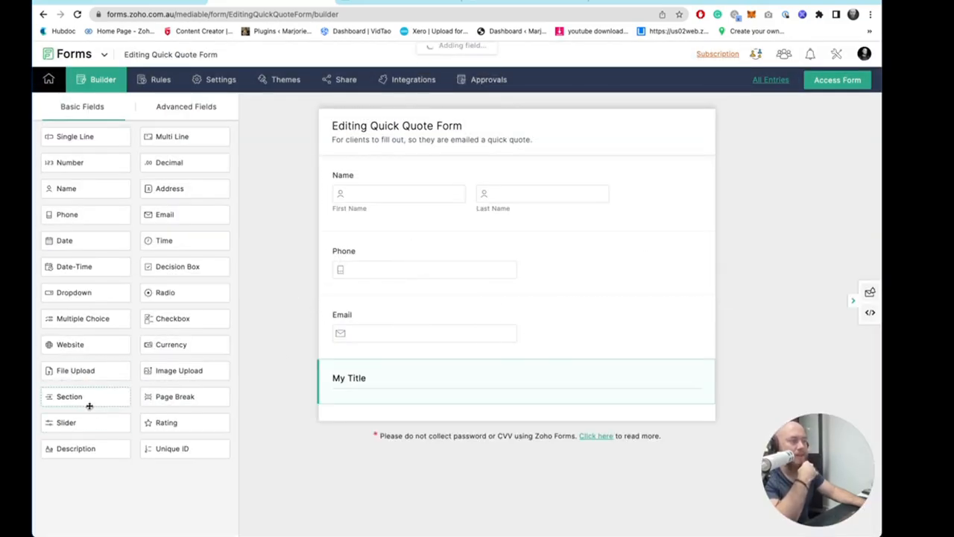
left_click(445, 372)
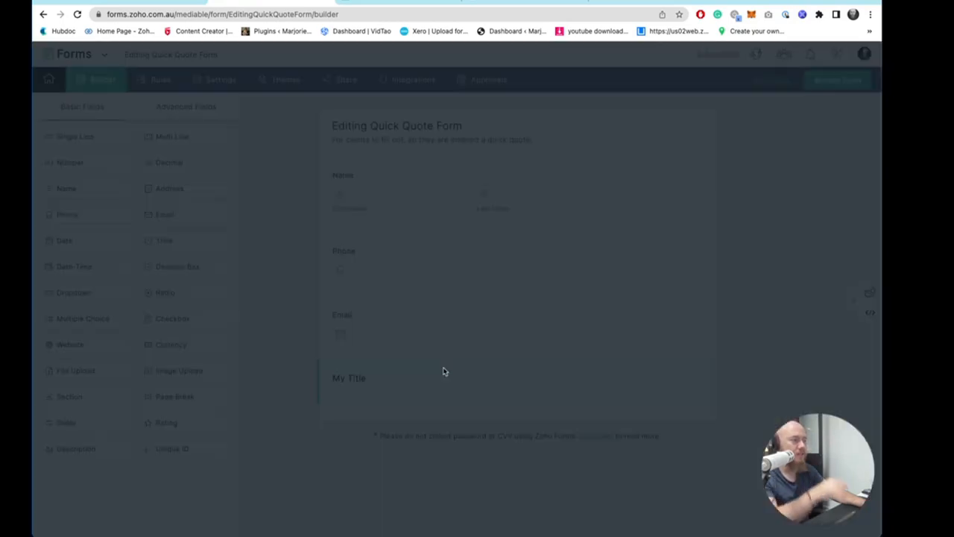
left_click(574, 99)
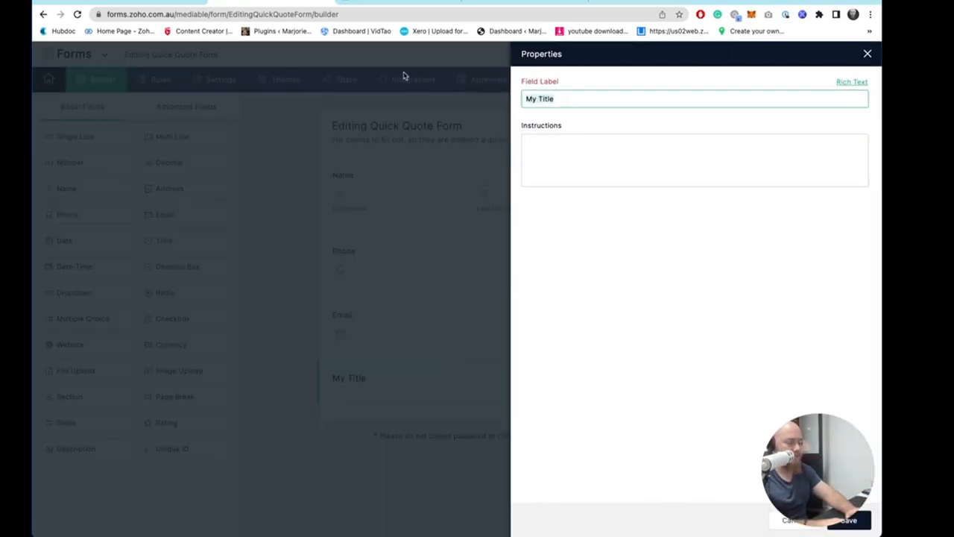
key("super+a")
type("Your Video")
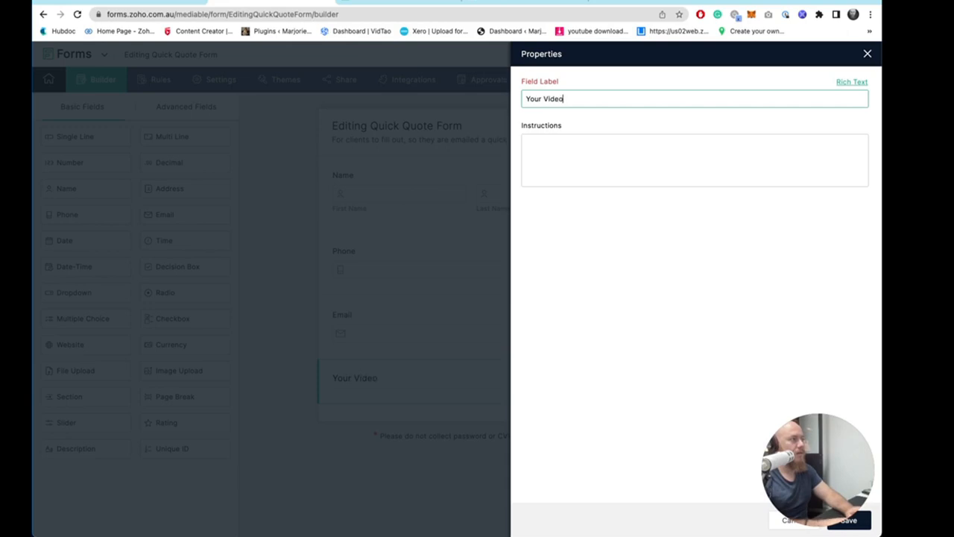
type(" Project Details.")
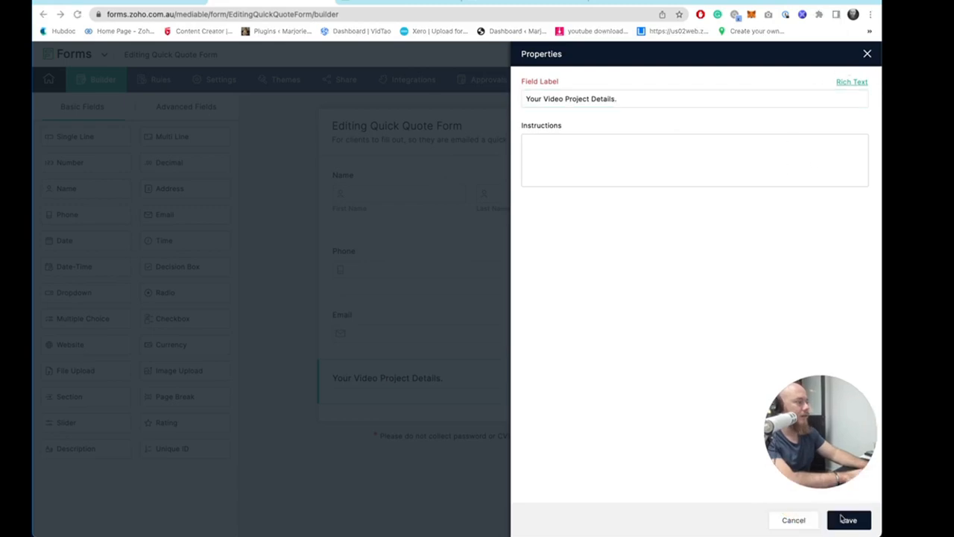
left_click(848, 520)
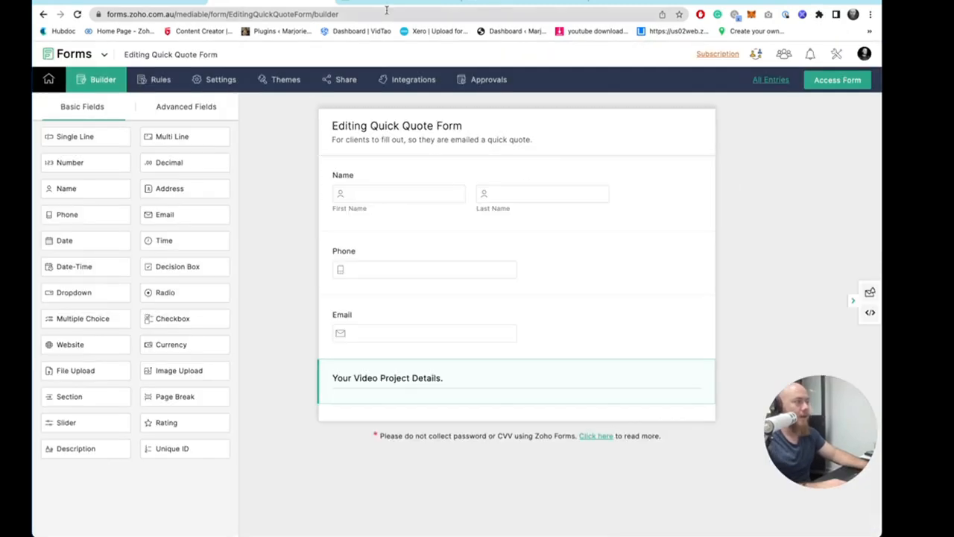
- Switch to the spreadsheet to review the input labels in rows 3 and 4, then return to the form
left_click(386, 4)
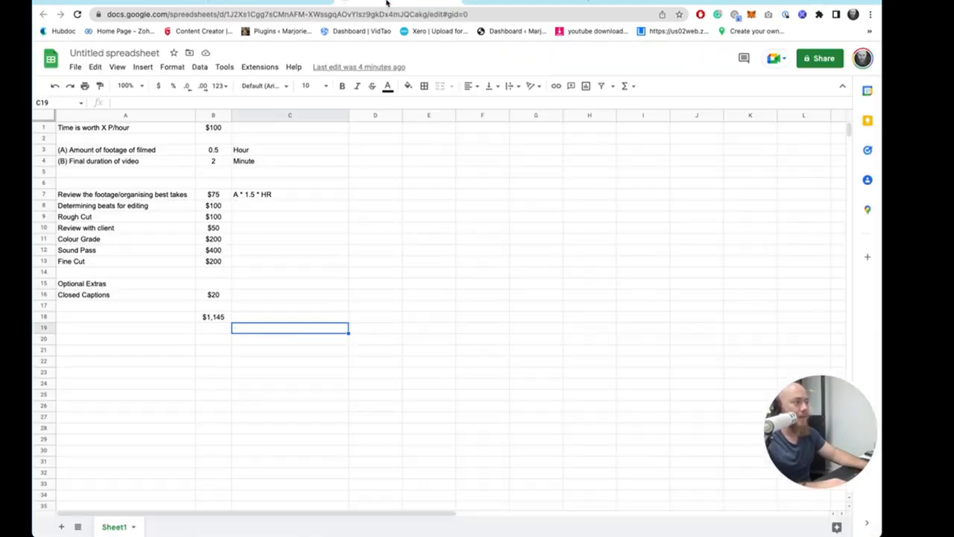
left_click(135, 151)
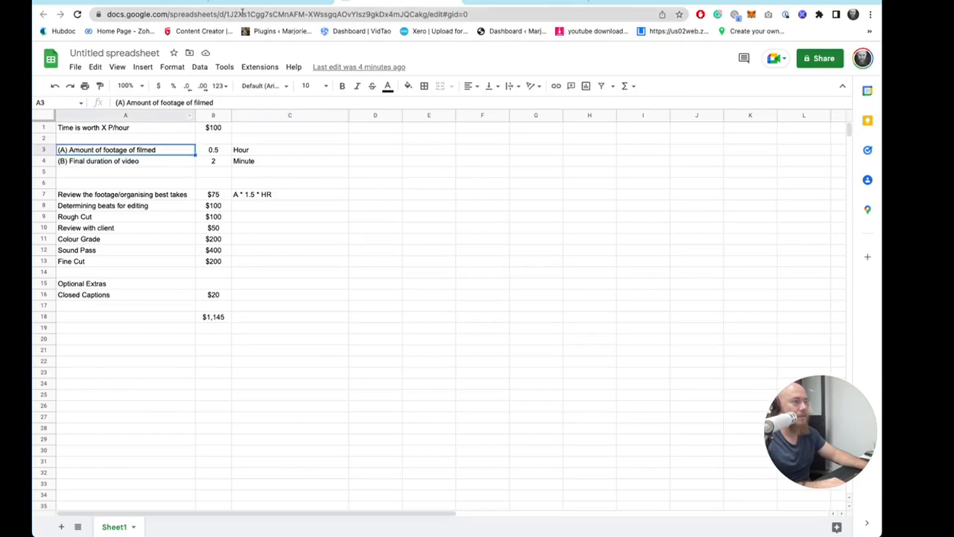
left_click(123, 162)
left_click(267, 6)
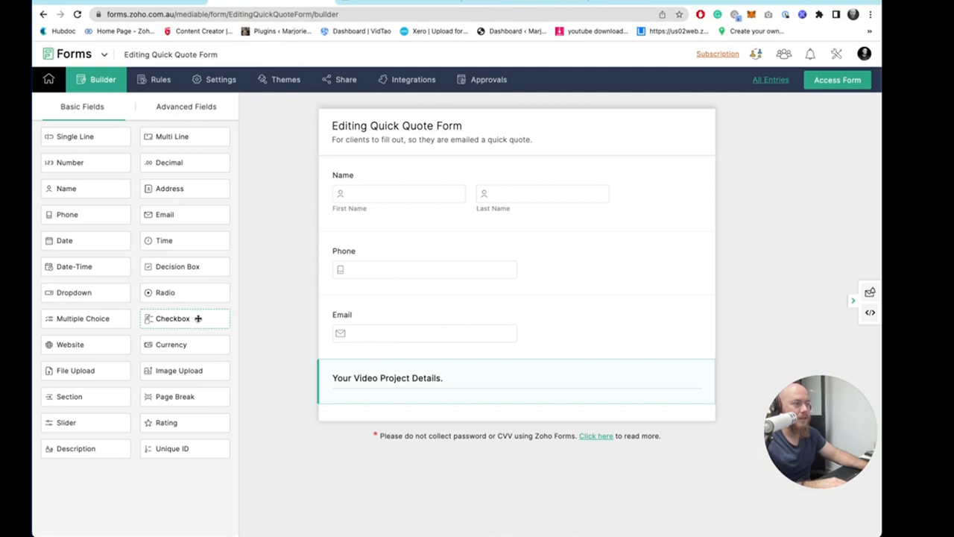
left_click_drag(198, 319, 377, 434)
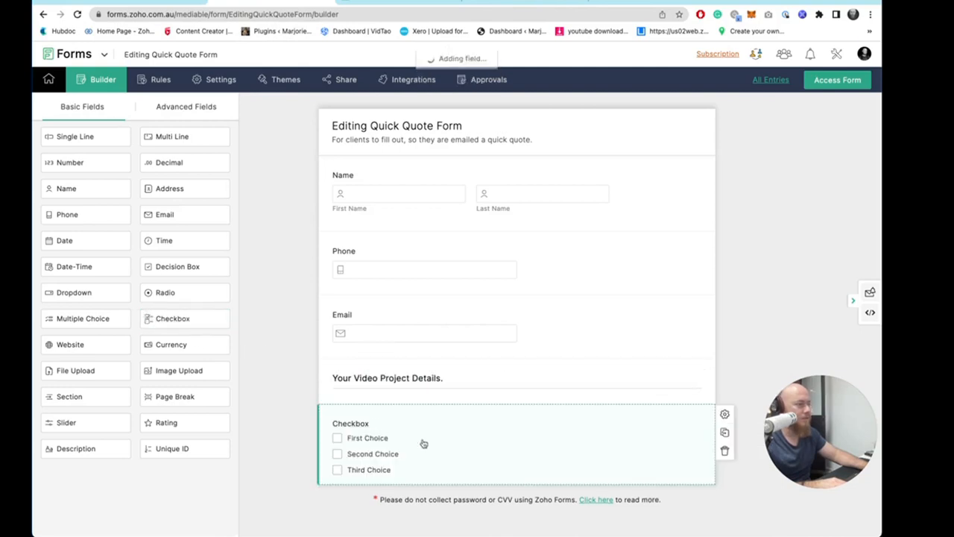
left_click(724, 451)
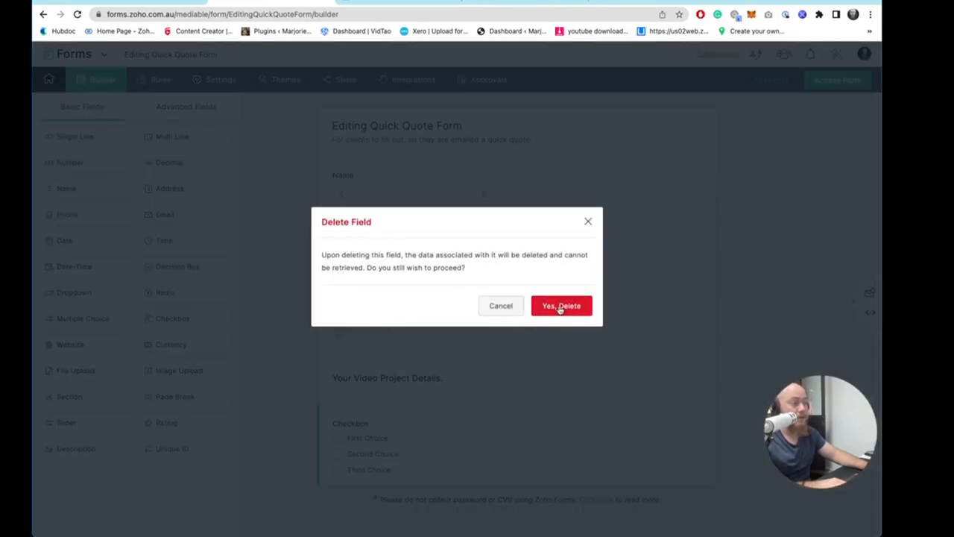
left_click(561, 307)
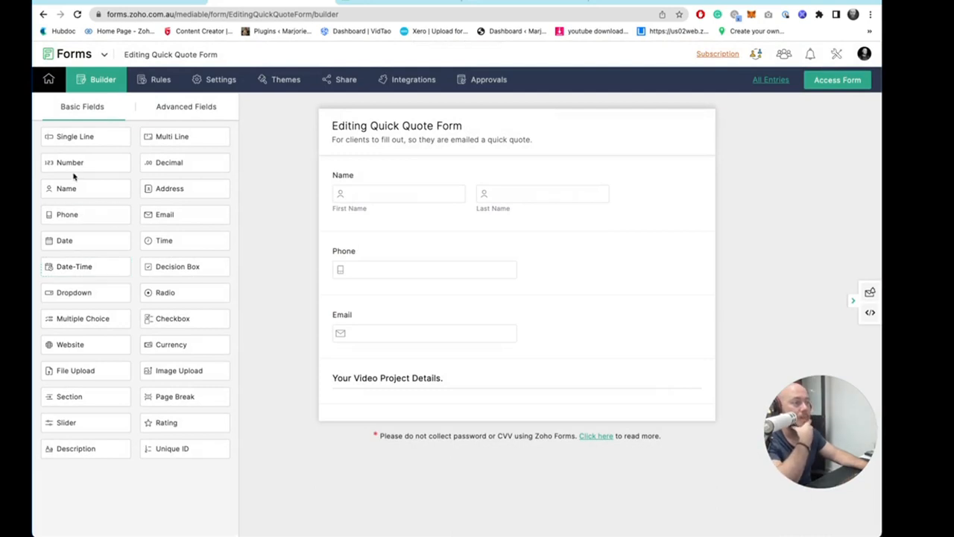
- Add a Number field under the section labelled "Desired final duration of Video"
left_click_drag(77, 162, 484, 441)
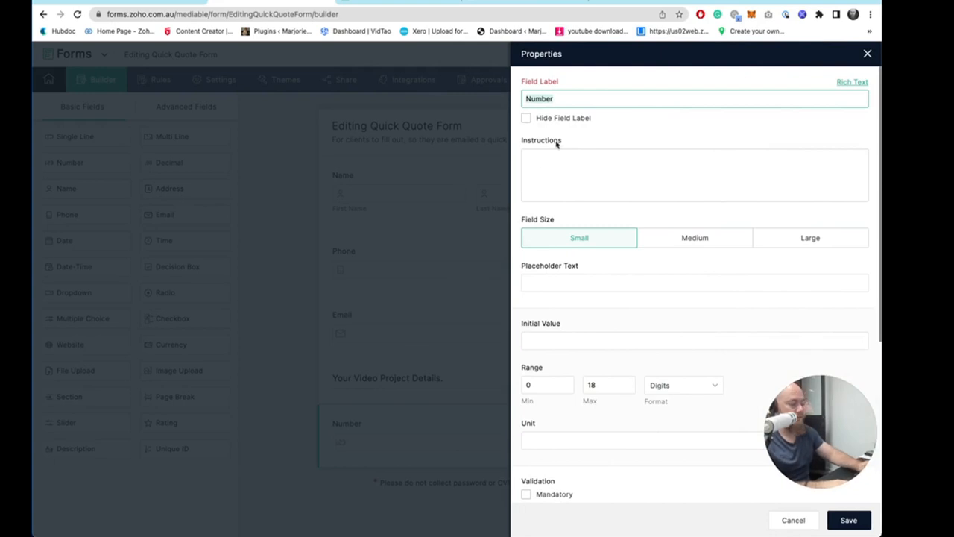
type("Final")
key("BackSpace")
key("BackSpace")
key("BackSpace")
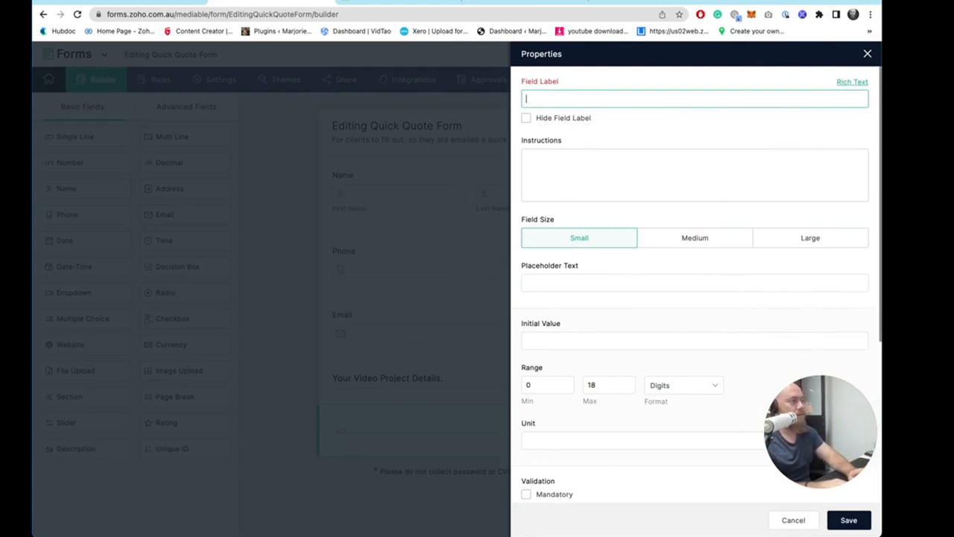
type("Desired f")
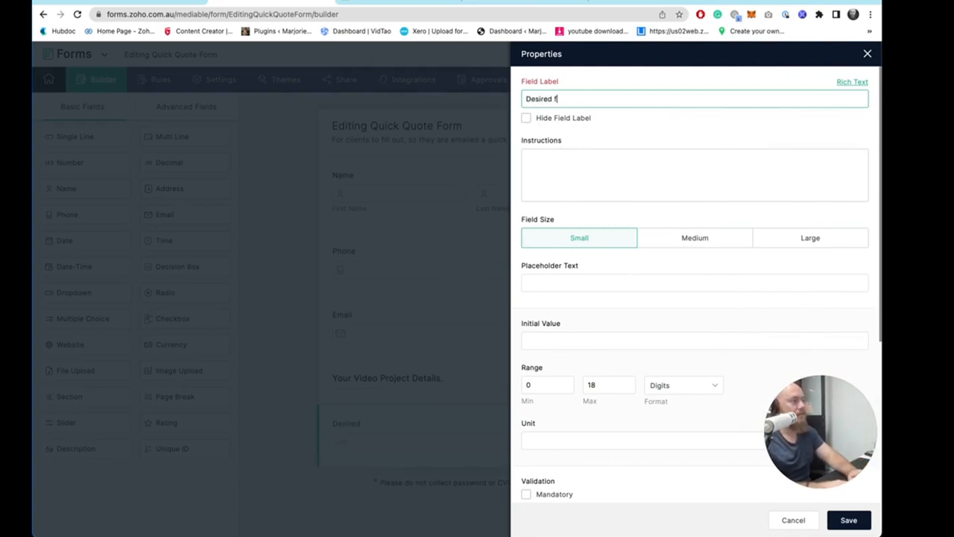
key("BackSpace")
key("BackSpace")
key("BackSpace")
key("BackSpace")
type("ration of Video")
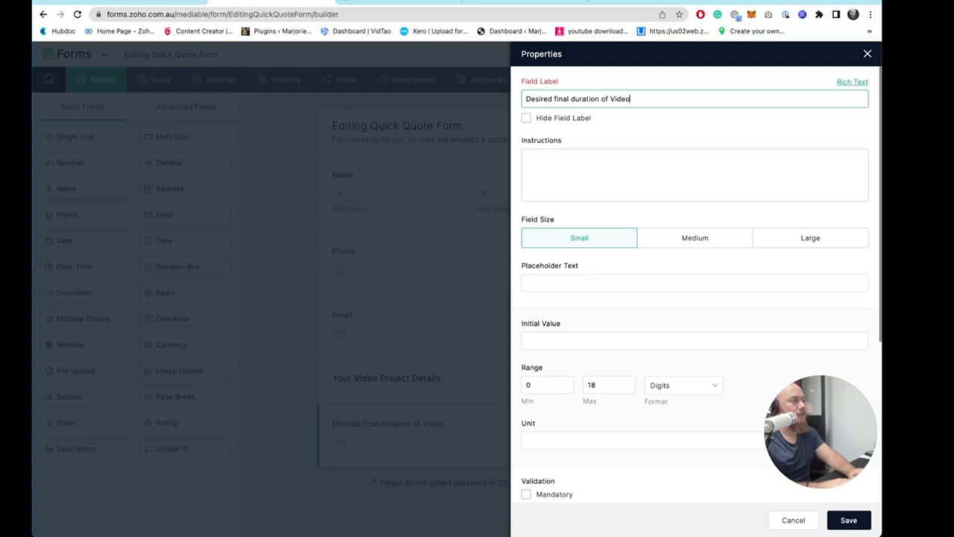
- Set the field's instructions to "Please write the final duration you want your video, the number will refer to minutes."
key("Tab")
left_click(570, 160)
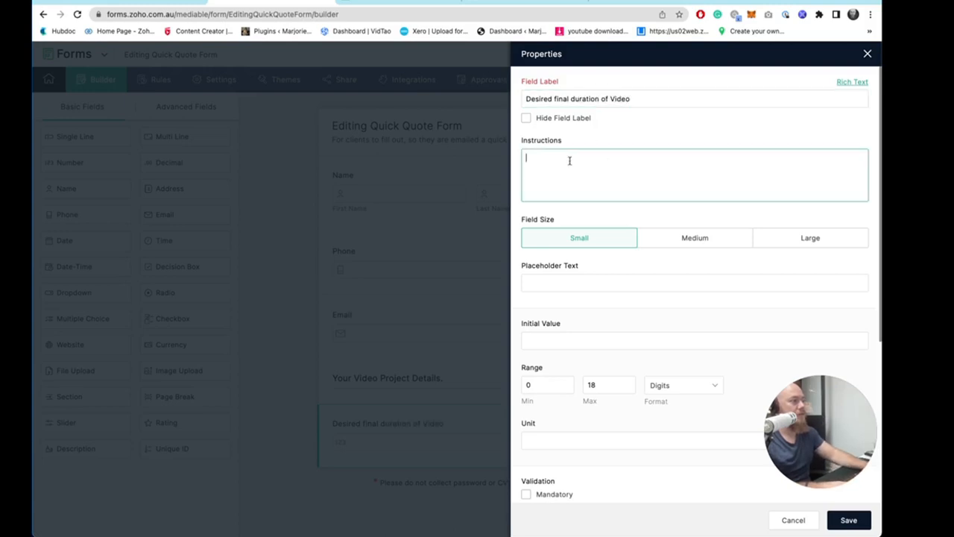
type("Ple")
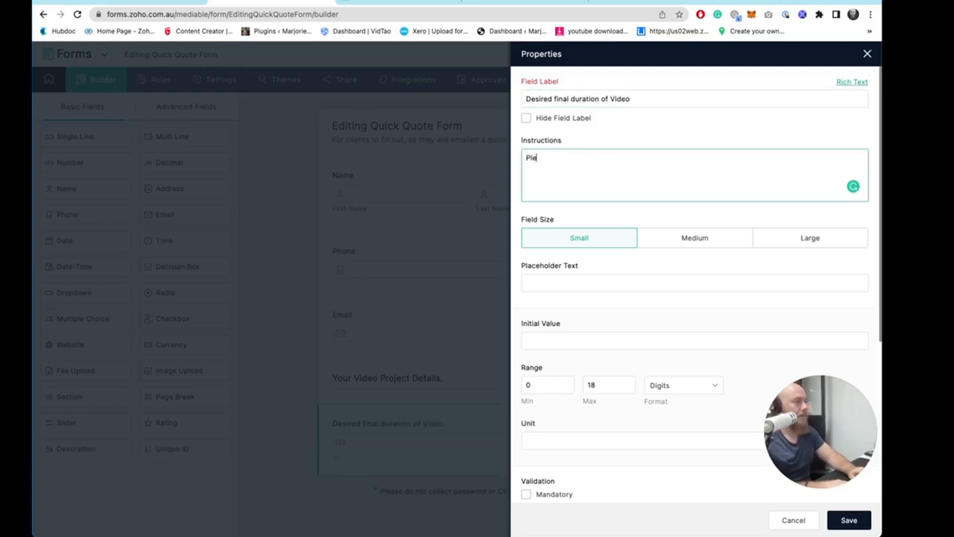
type("ase write the")
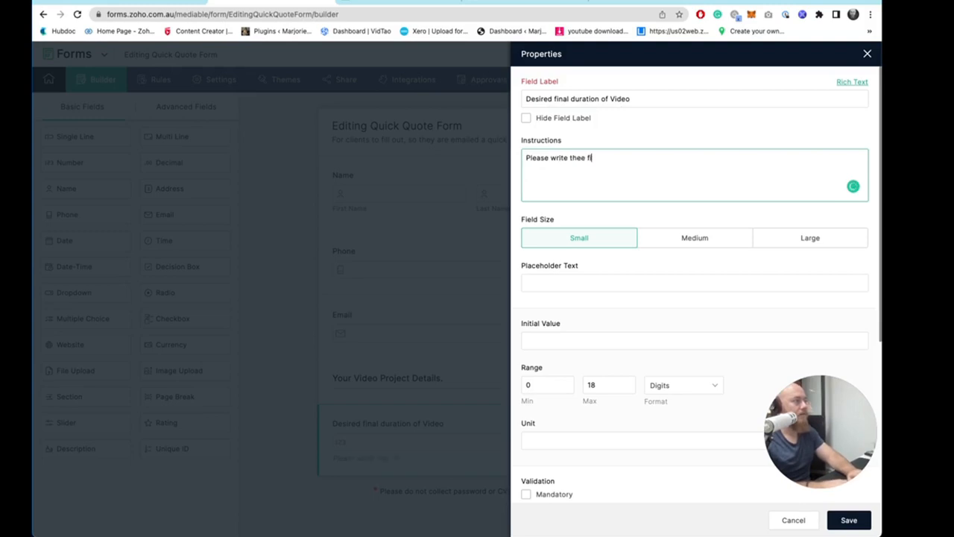
type(" final duration")
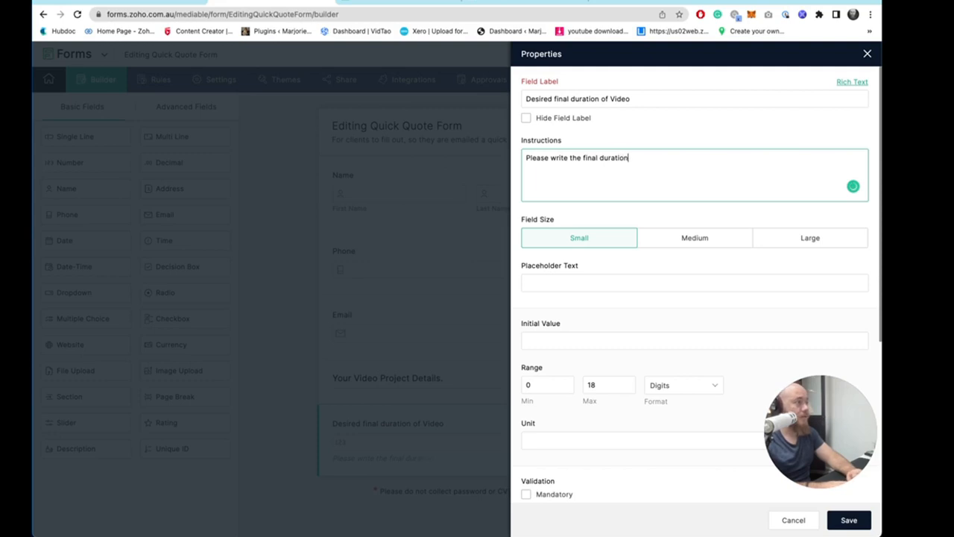
type(" you wa")
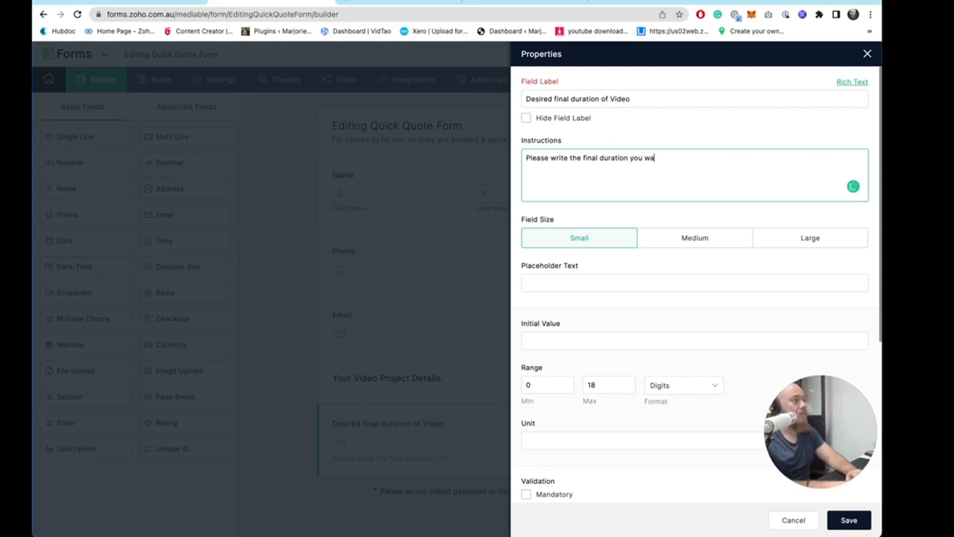
type("nt your video, the number will refer to minu")
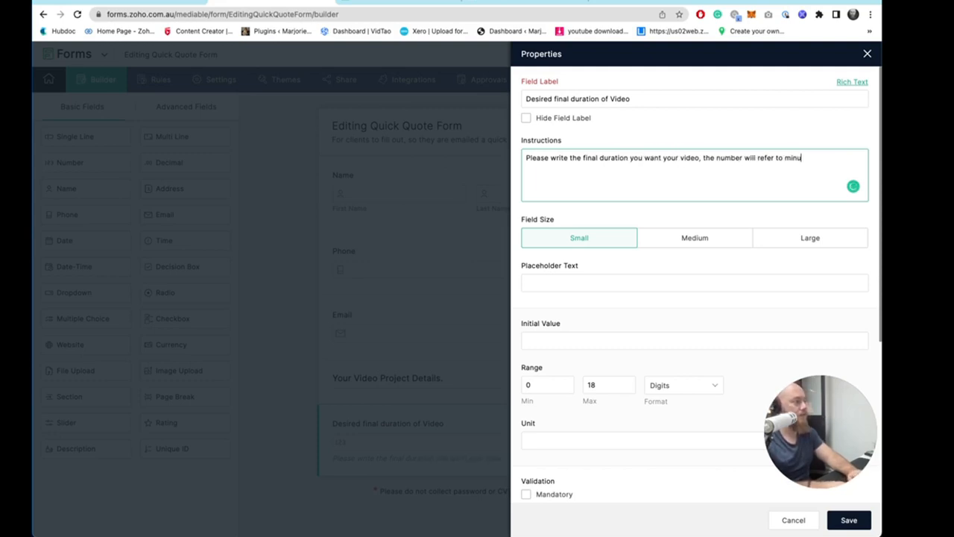
type("tes.")
- Set the duration field's unit to Minutes and save the field
scroll(547, 332, "down", 3)
left_click(547, 321)
type("M")
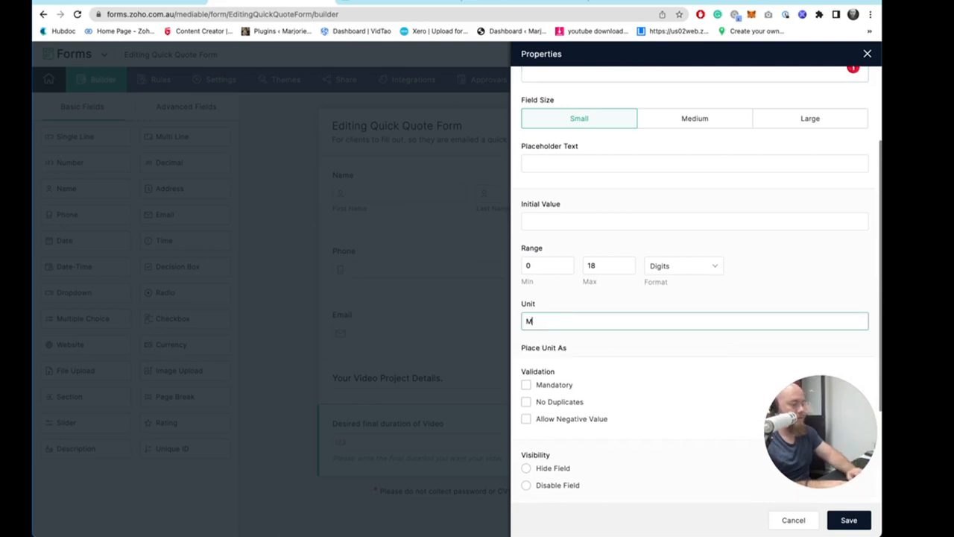
type("inutes")
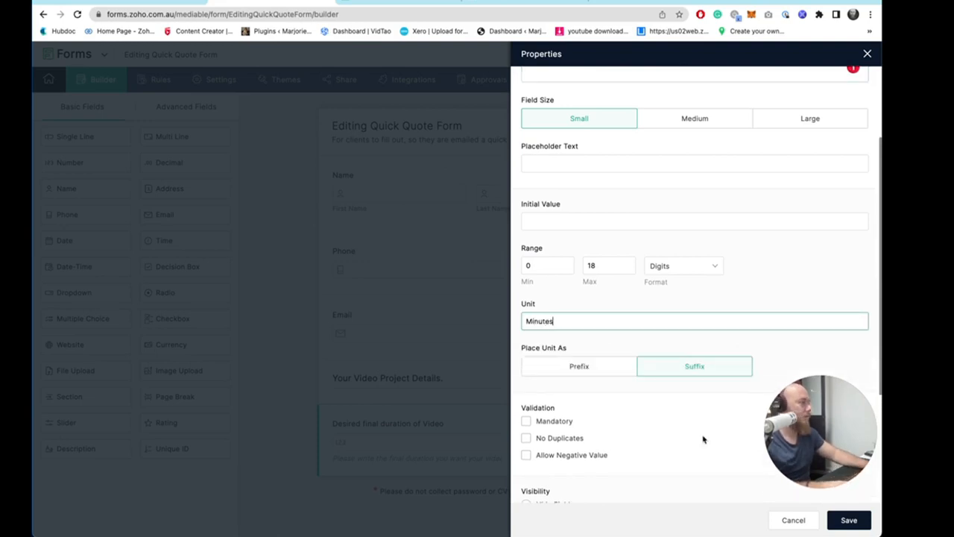
left_click_drag(561, 322, 517, 322)
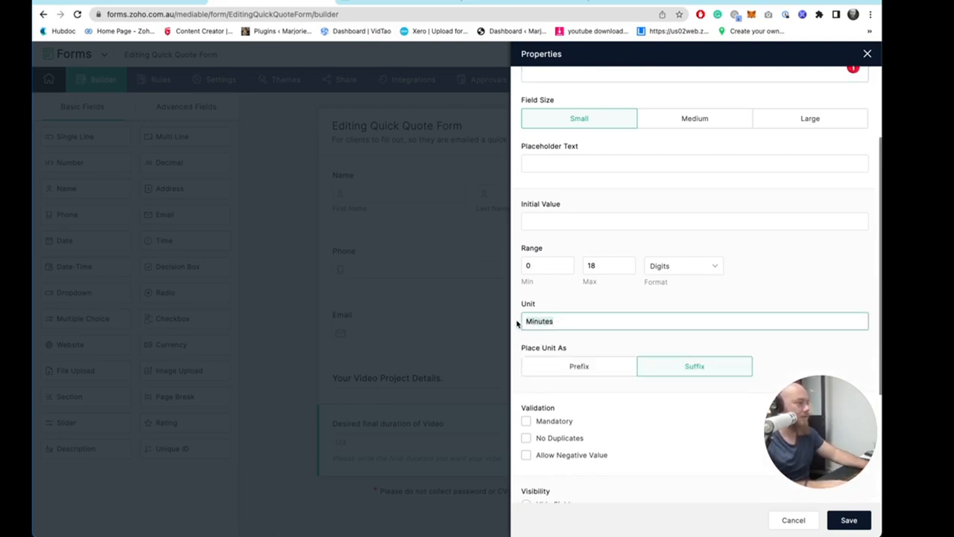
scroll(602, 357, "up", 2)
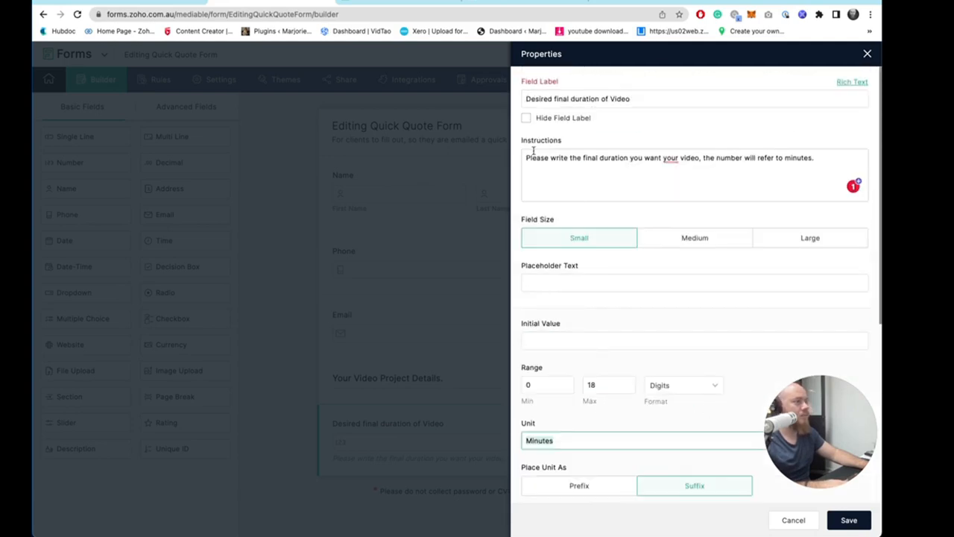
scroll(614, 284, "down", 5)
left_click(847, 522)
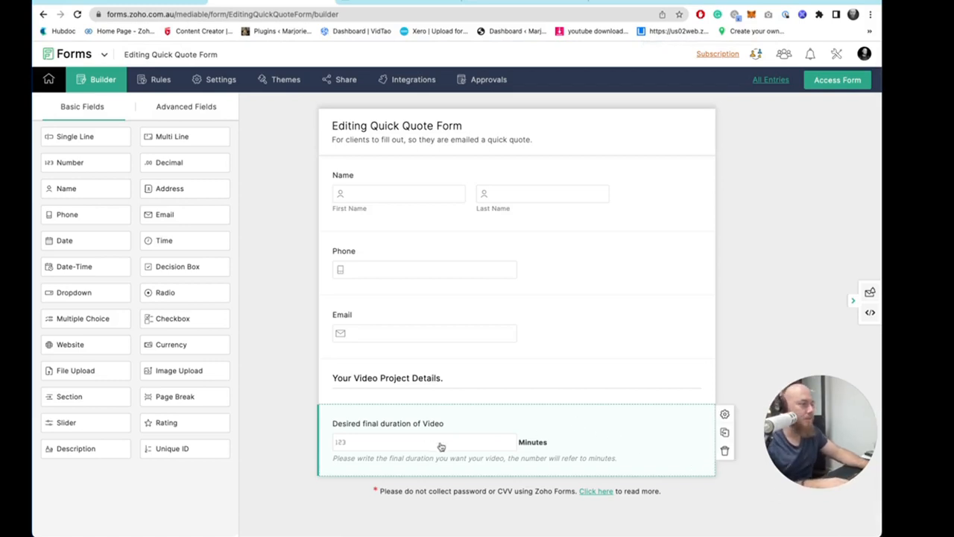
- Open the live form and test the duration field by entering 60, then return to the builder
left_click(831, 79)
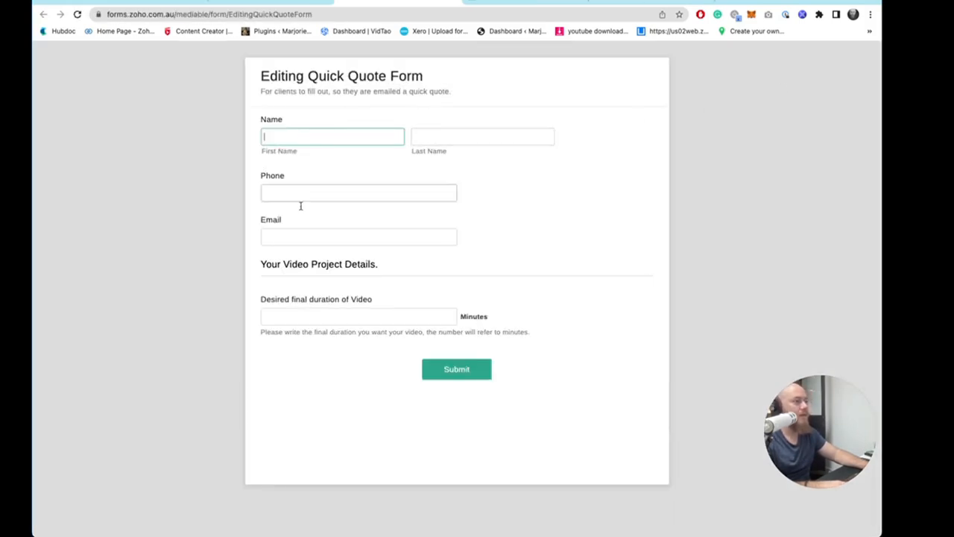
left_click(292, 308)
type("10")
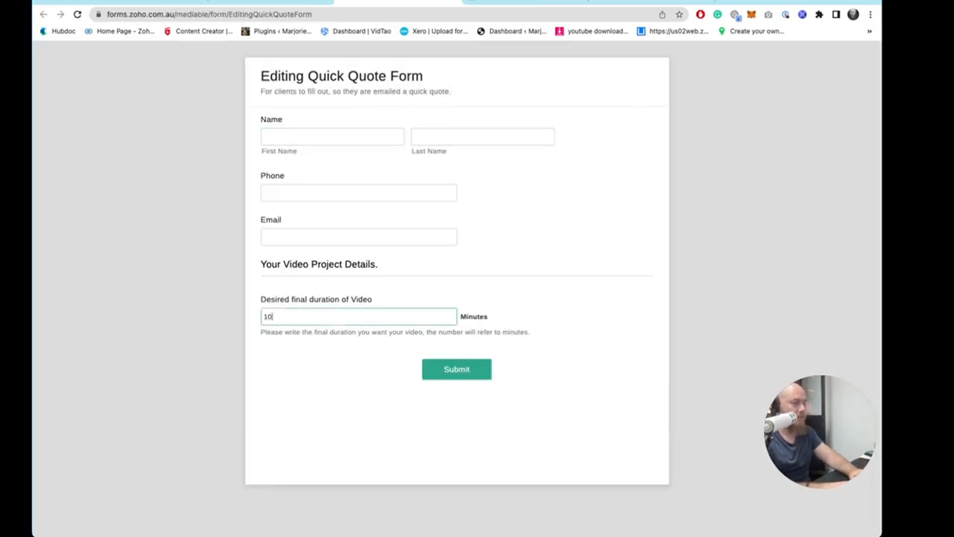
type("60")
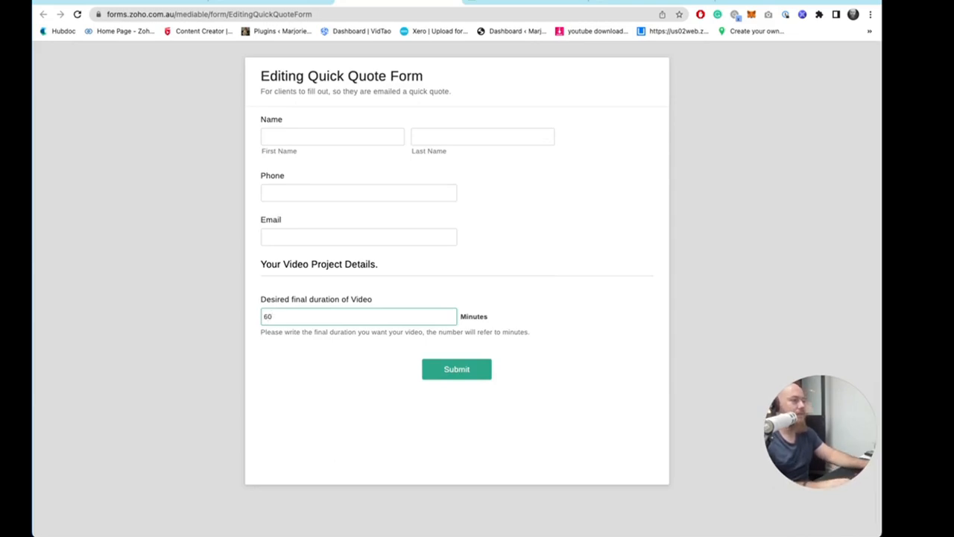
left_click(360, 393)
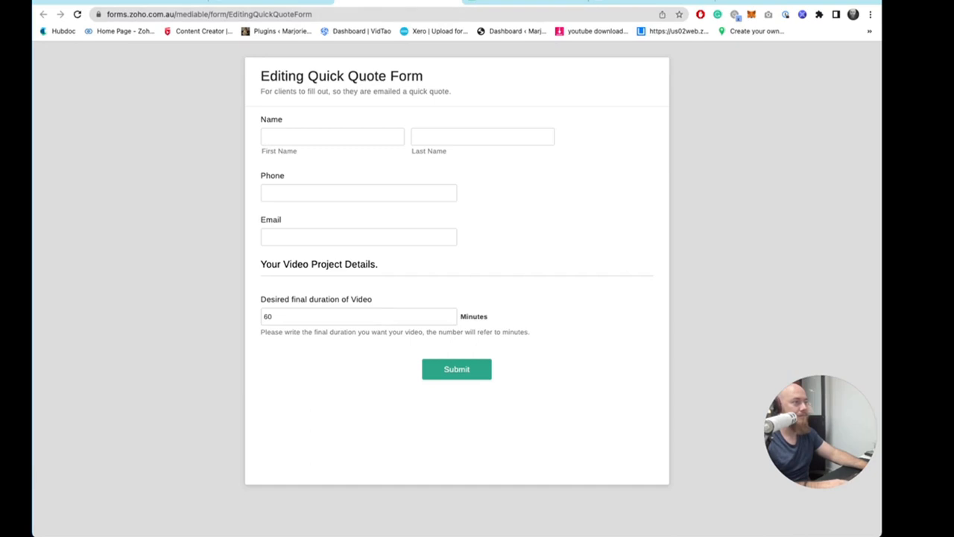
left_click(452, 2)
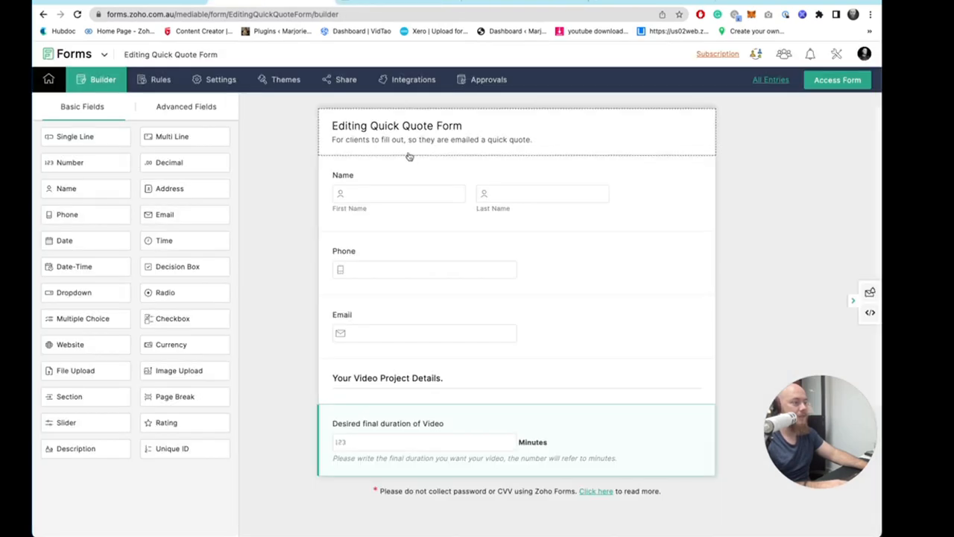
- Duplicate the "Desired final duration of Video" field
left_click(369, 2)
left_click(89, 195)
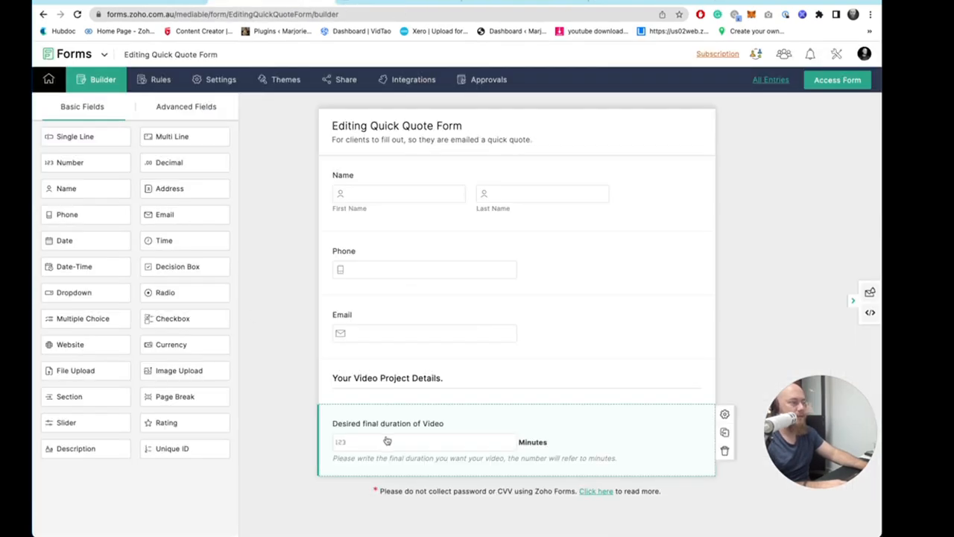
left_click(725, 434)
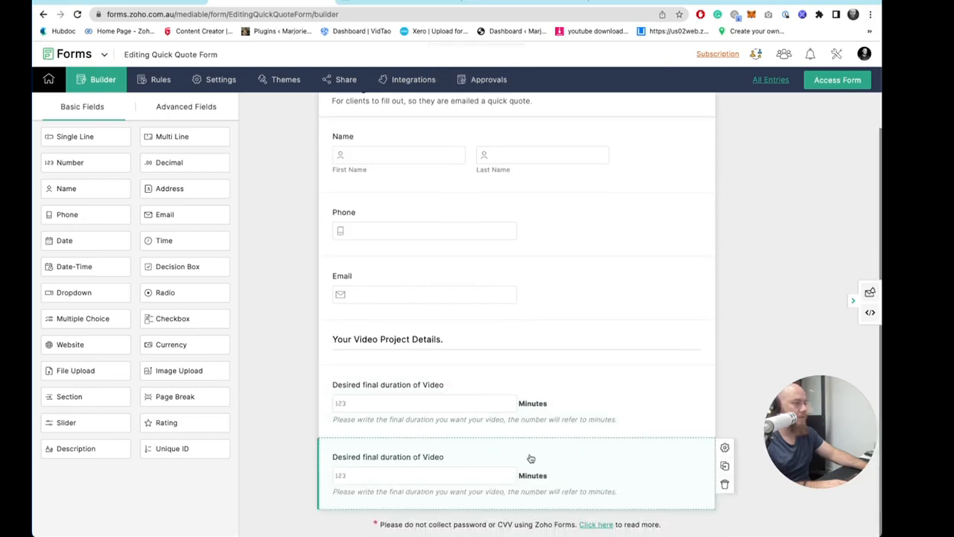
- Relabel the duplicated field as "How much footage was roughly filmed."
left_click(428, 396)
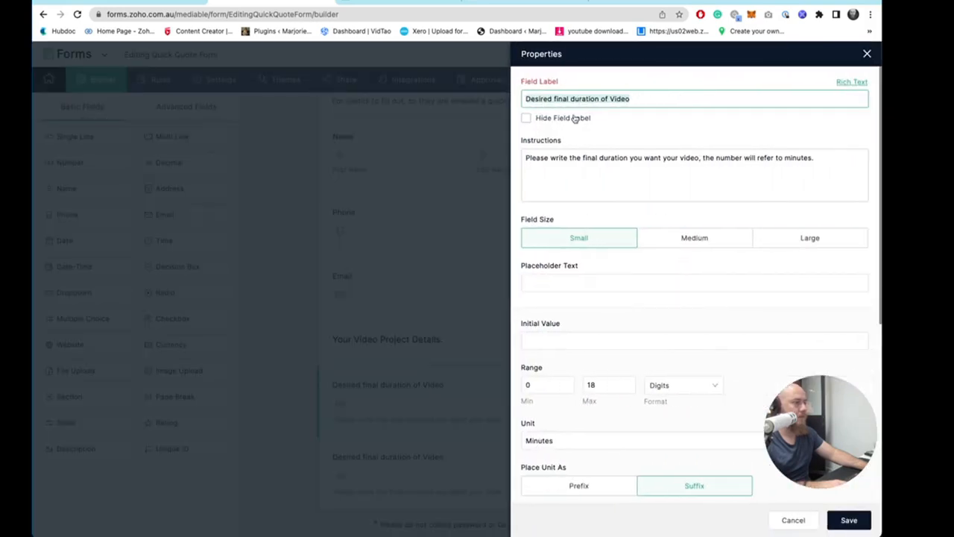
triple_click(615, 98)
type("How much")
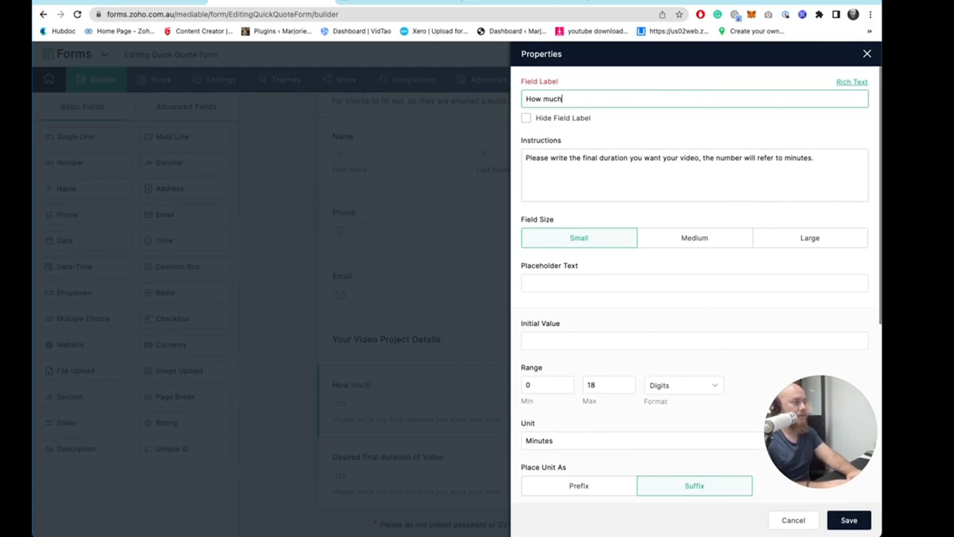
type(" footage wa")
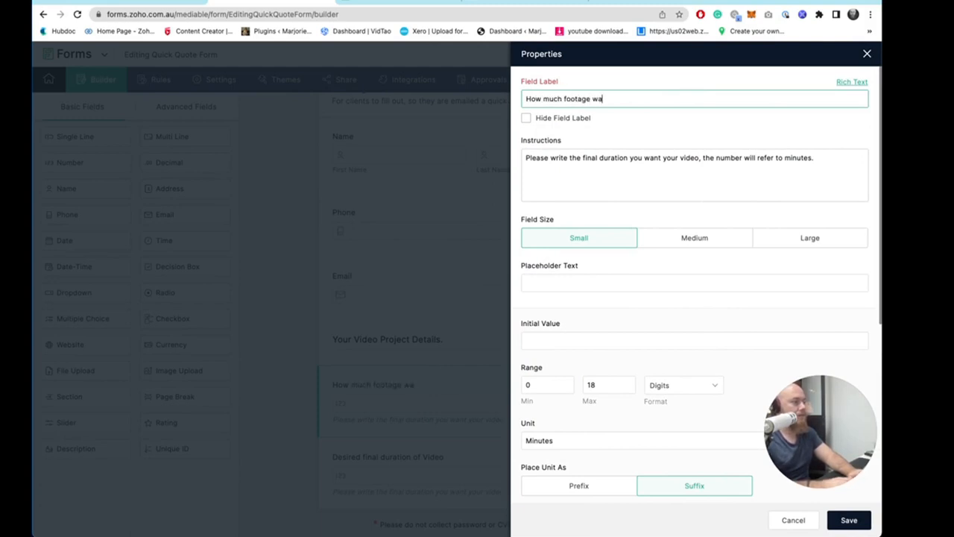
type("s roguh")
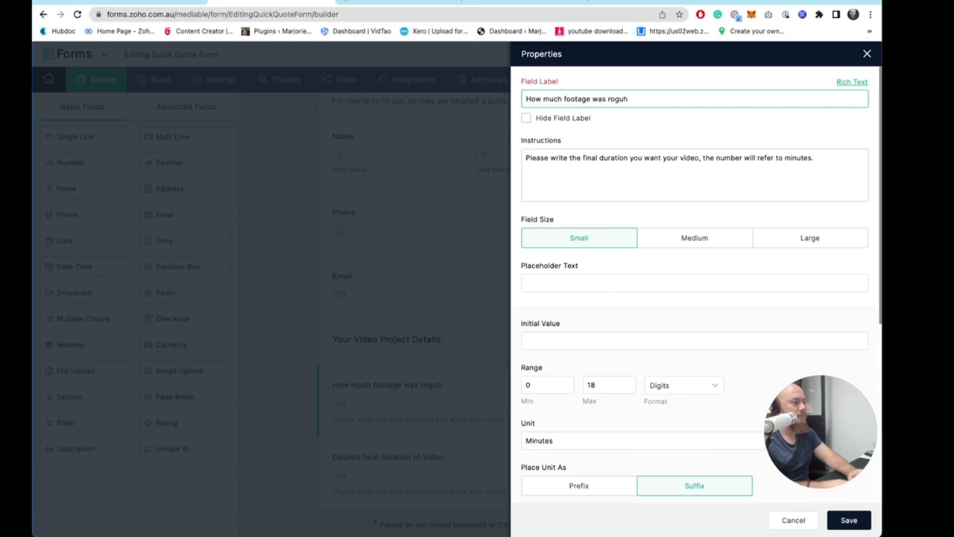
key("BackSpace")
key("BackSpace")
key("BackSpace")
type("ughly fil")
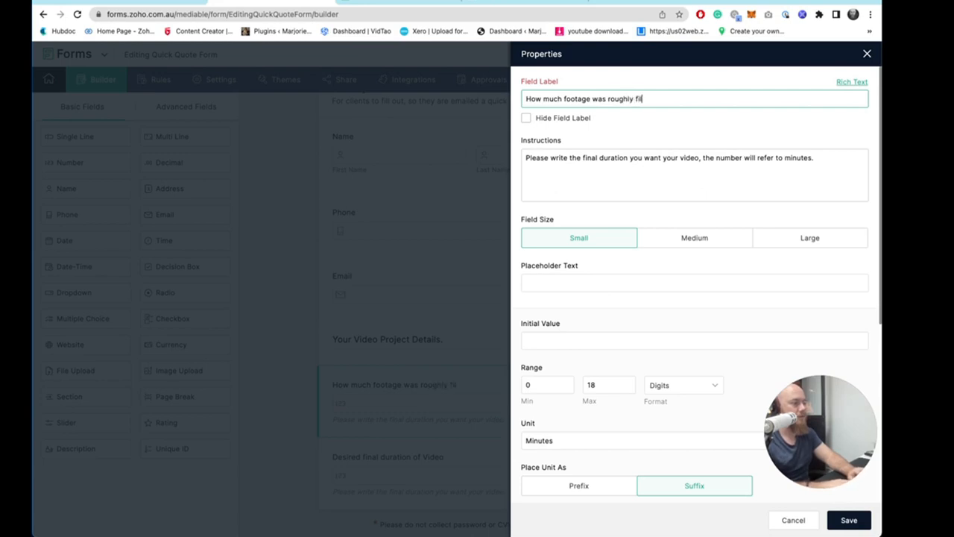
type("med.")
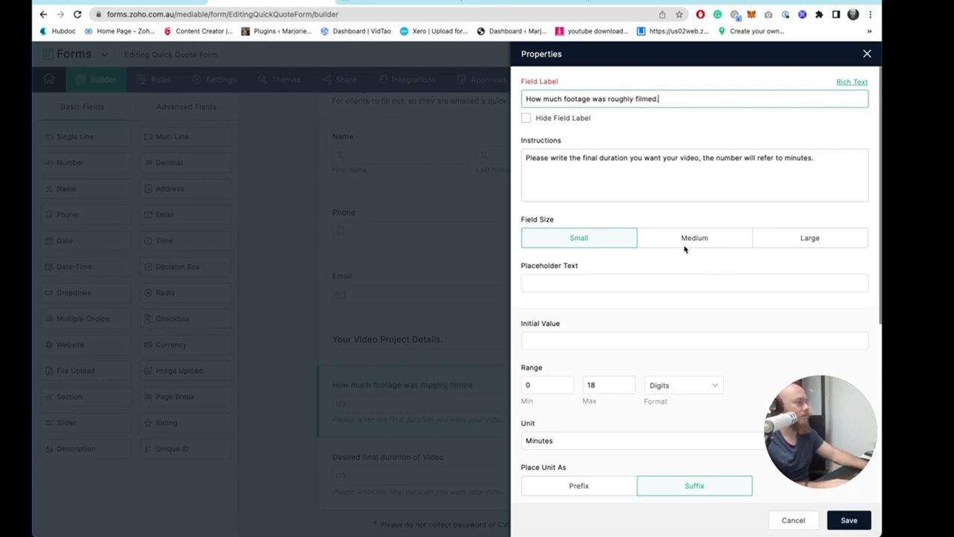
- Set its instructions to "Please enter the total duration of raw footage you will be sending to me. Roughly guess if unsure." and save
left_click(679, 177)
triple_click(690, 157)
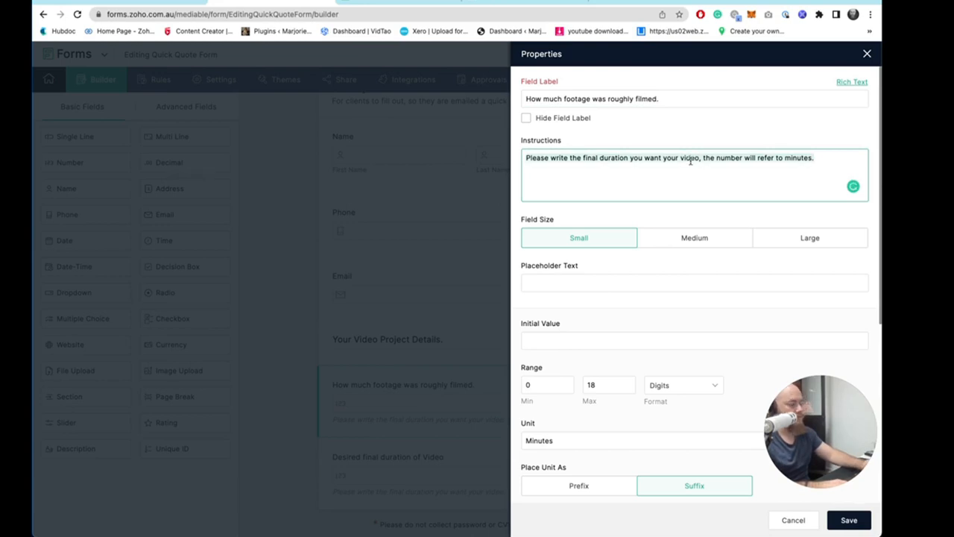
type("Please enter the total duration o")
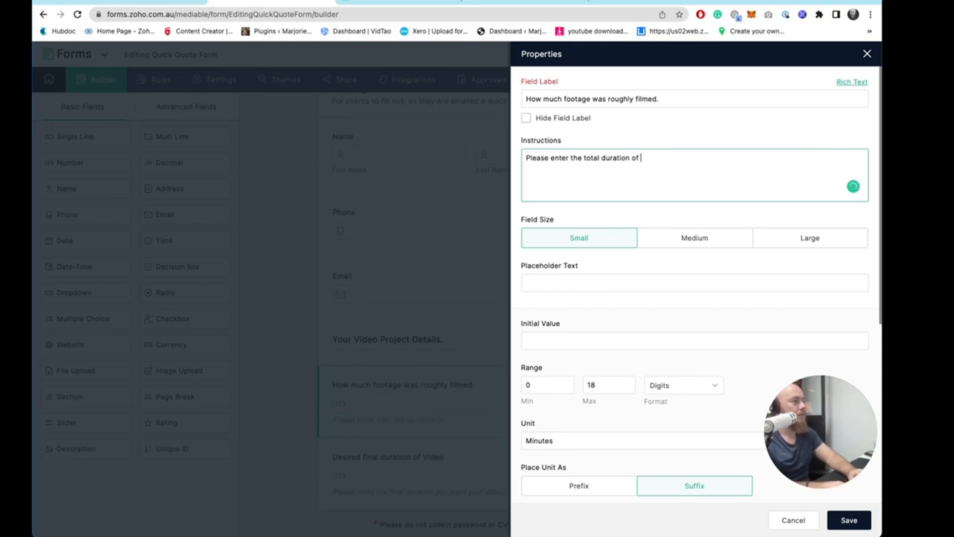
type("footage you")
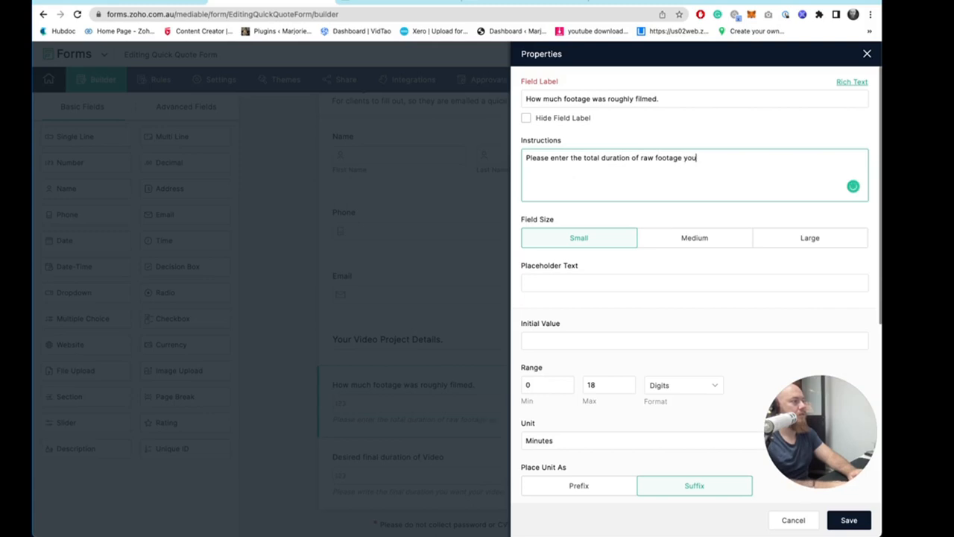
type(" will be sending")
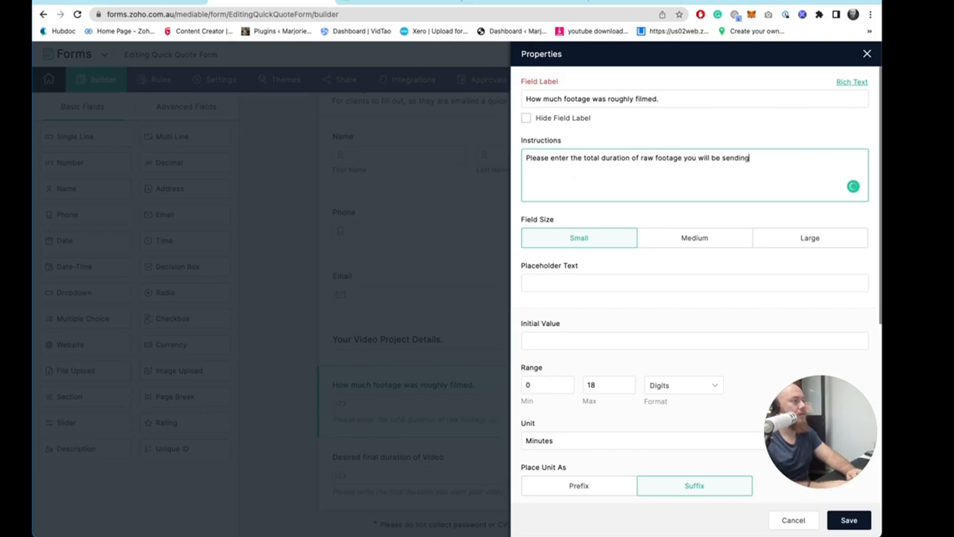
type(" to me")
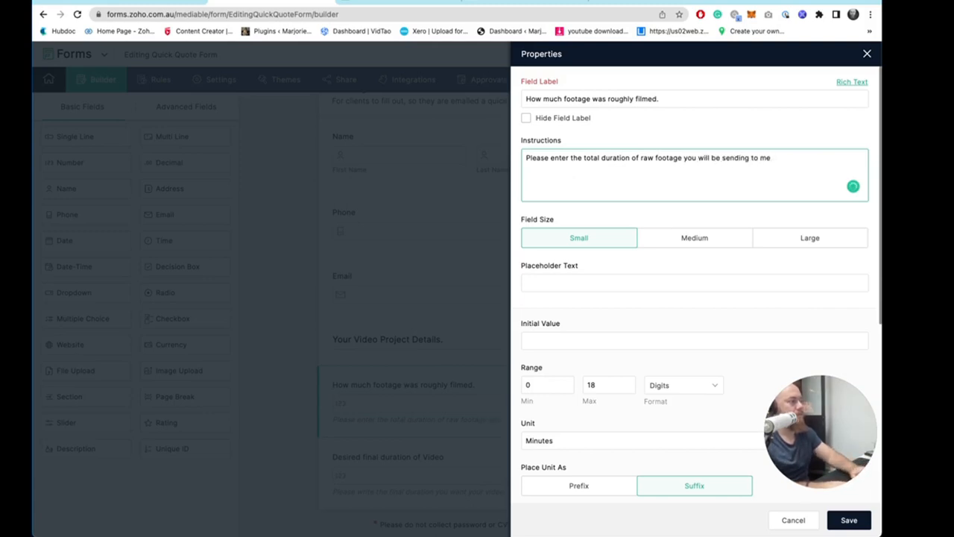
type(".")
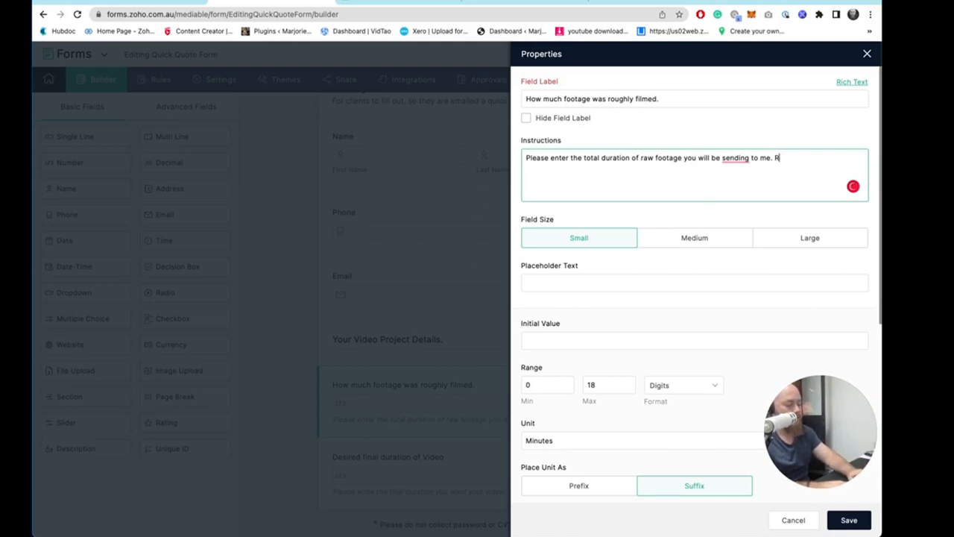
type(" Roughly gue")
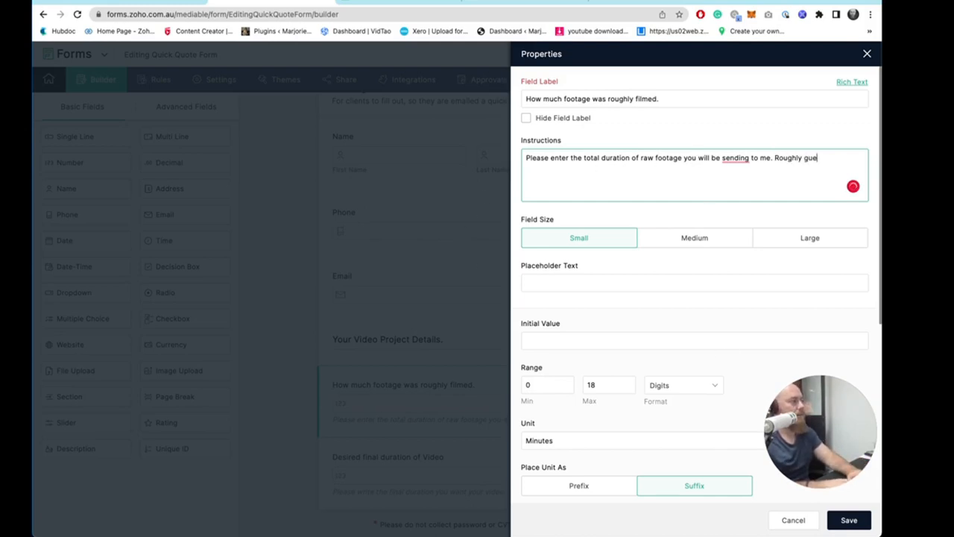
type("ss if unsure")
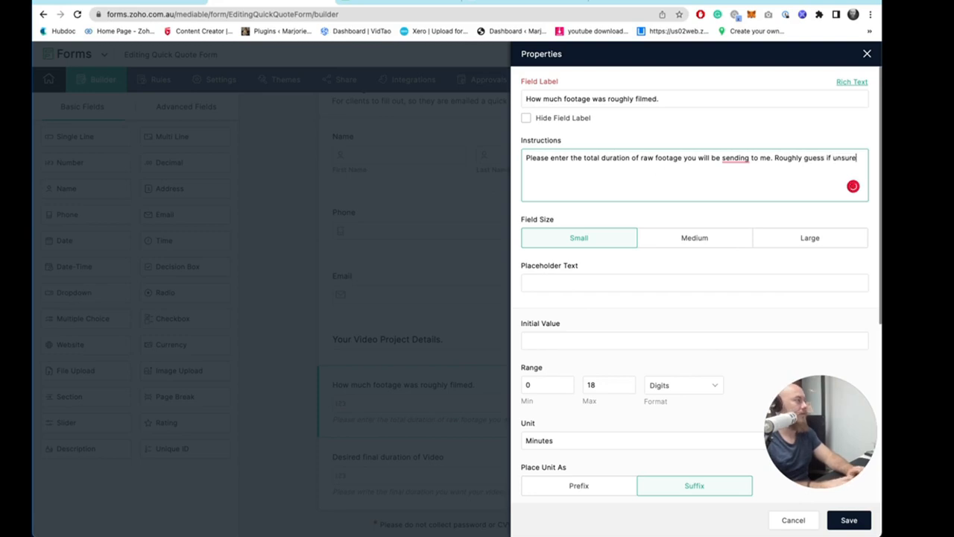
type(".")
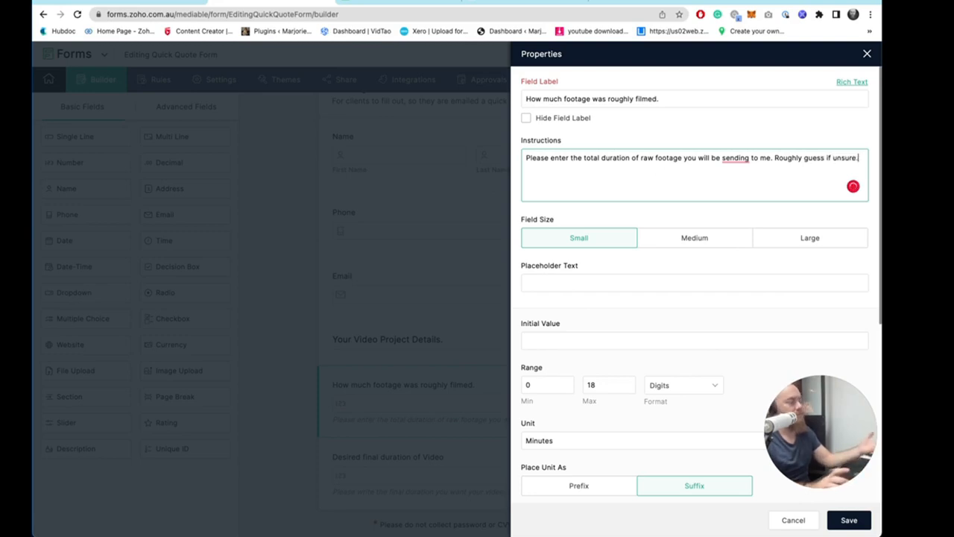
left_click(856, 524)
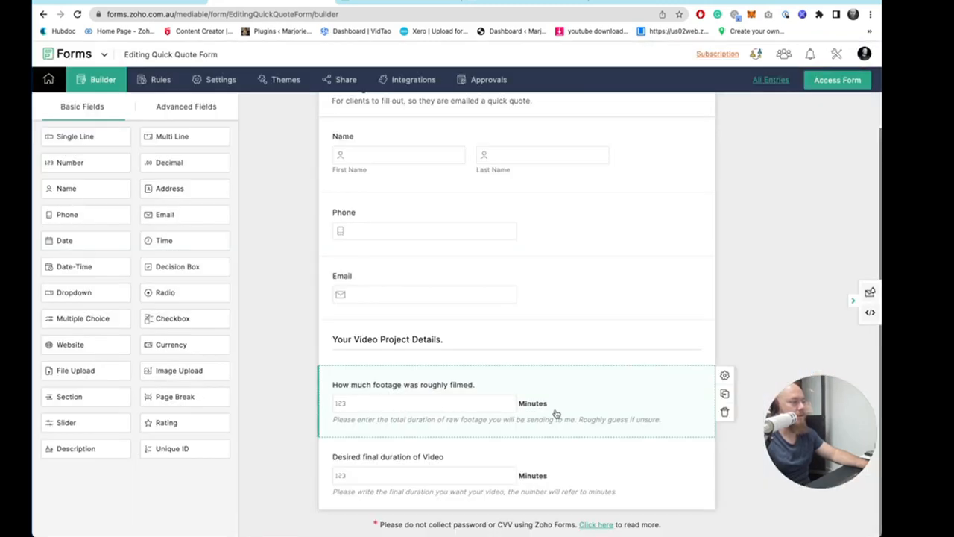
- Change the footage field's unit to Hours and save it
scroll(555, 413, "up", 1)
left_click(722, 416)
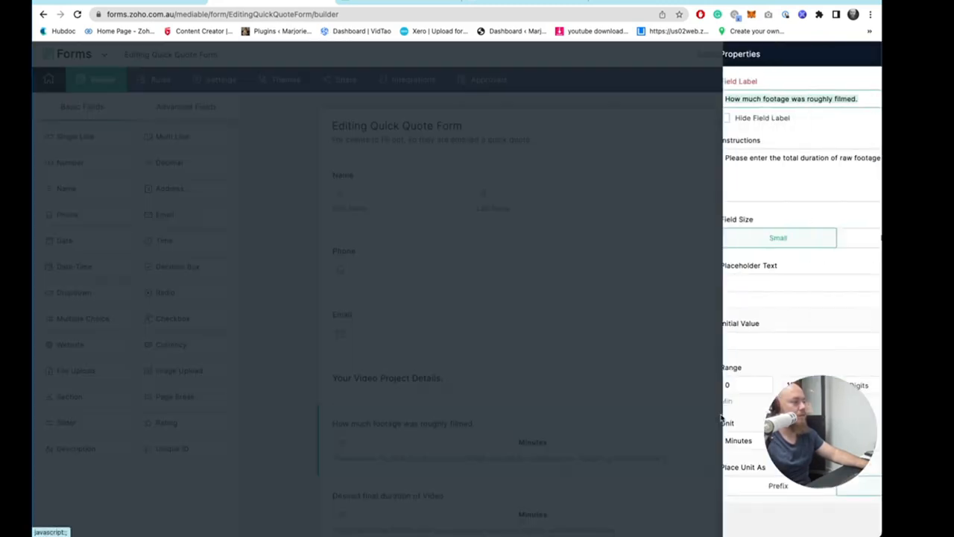
left_click(583, 437)
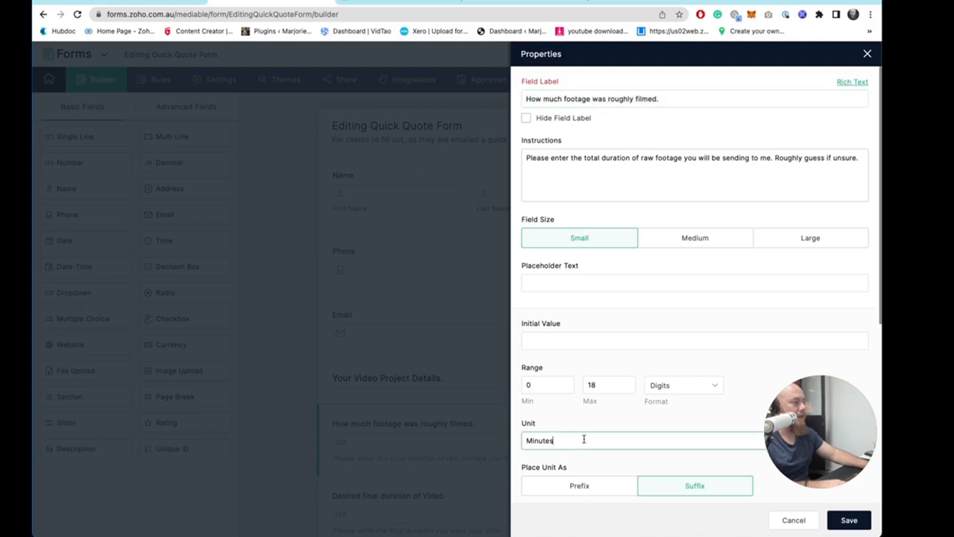
key("ctrl+a")
type("Hours")
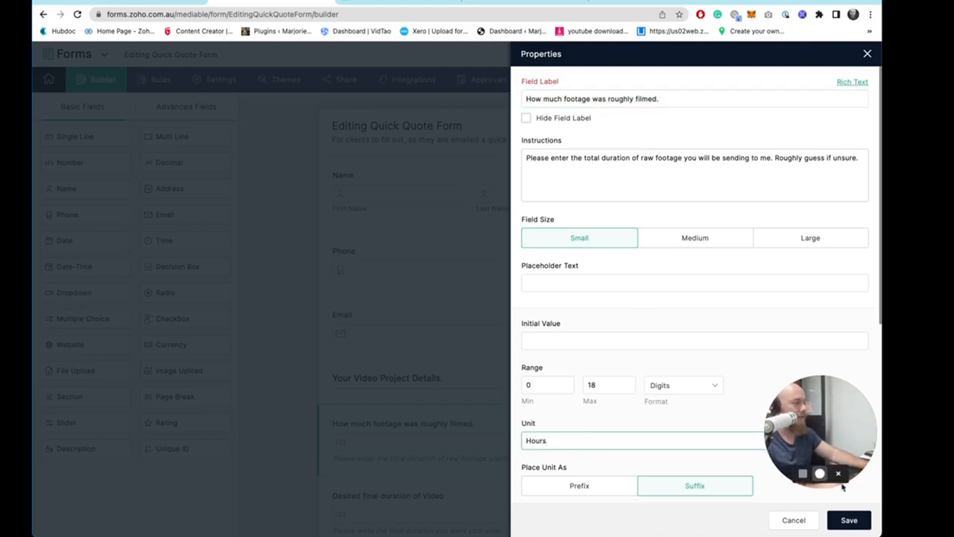
left_click(857, 519)
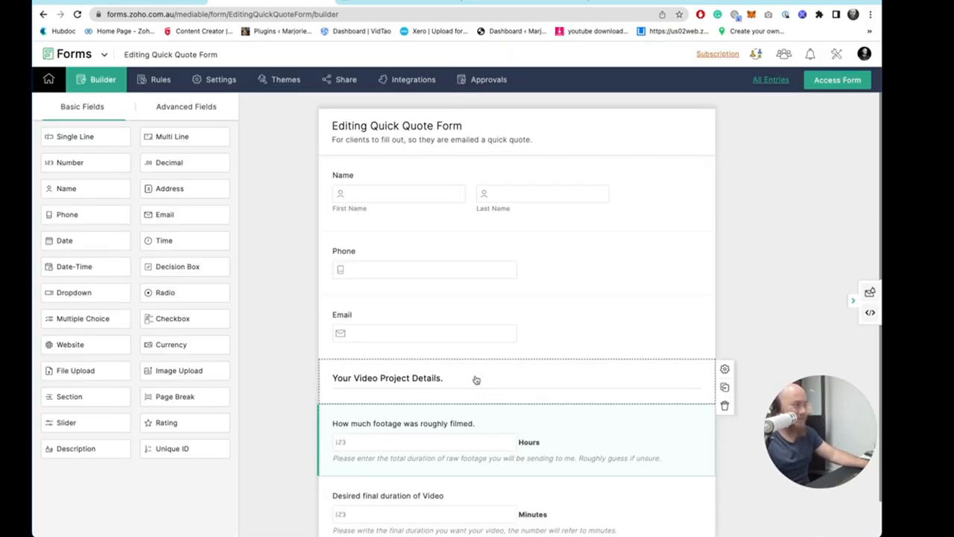
- Switch to the spreadsheet and review the footage review task in row 7
scroll(493, 313, "down", 1)
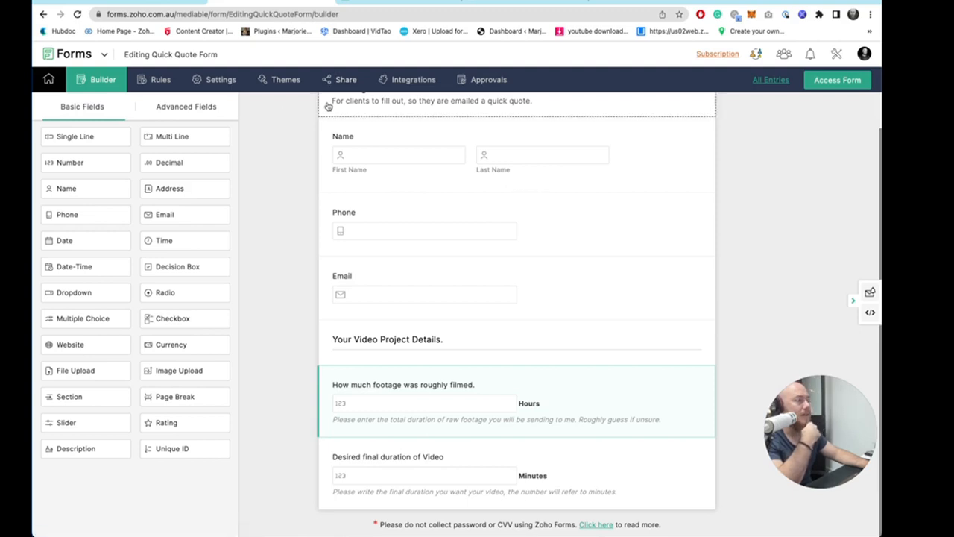
left_click(395, 2)
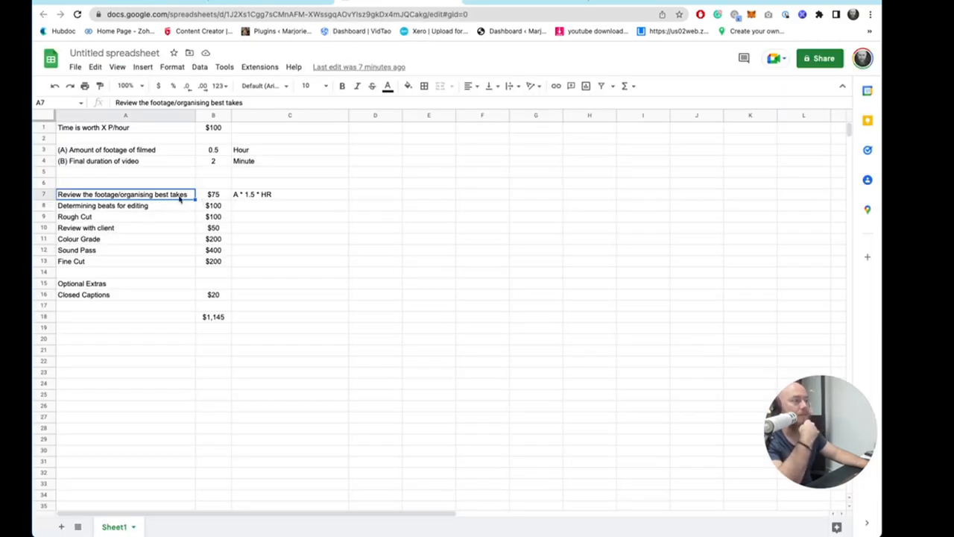
left_click(212, 196)
left_click(156, 195)
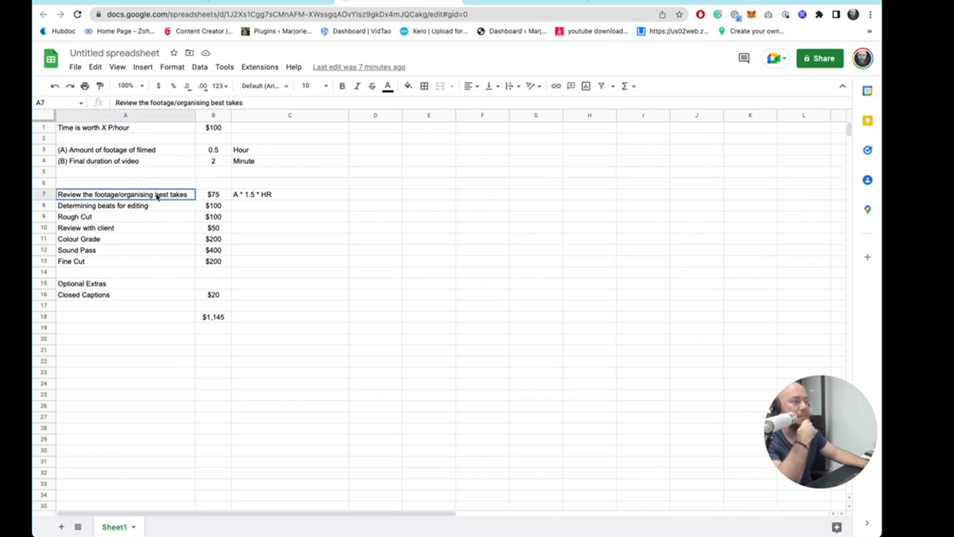
- Add a Formula field to the form and insert the footage field into its formula
left_click(206, 197)
left_click(145, 196)
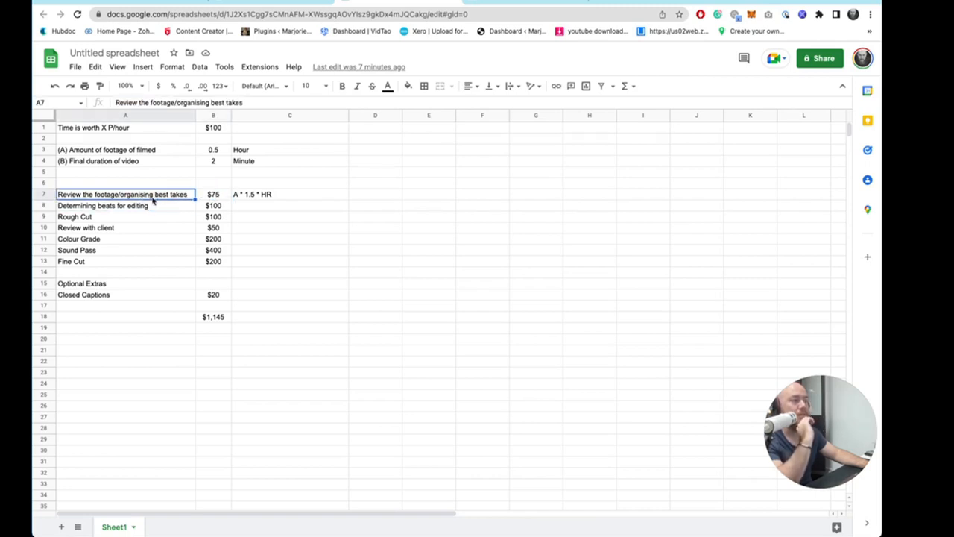
left_click(278, 4)
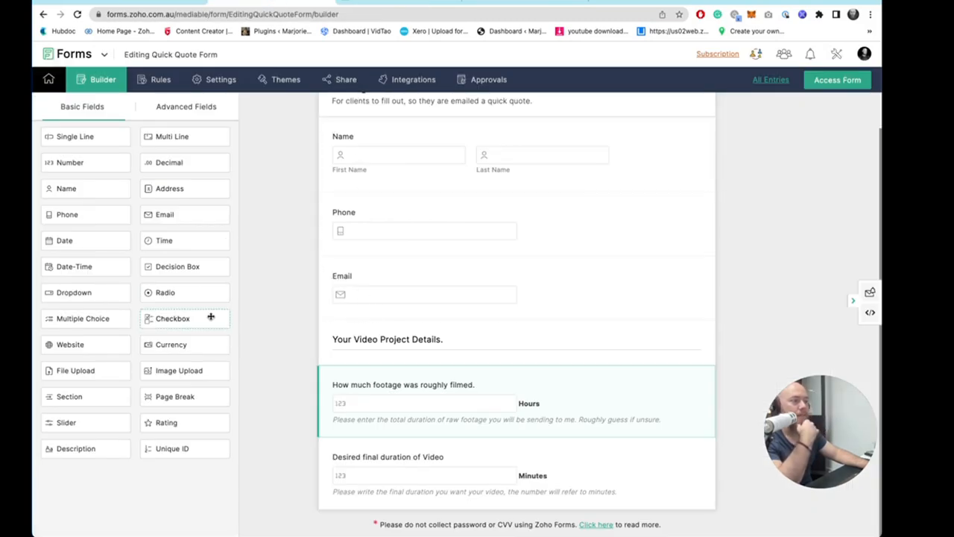
left_click(184, 108)
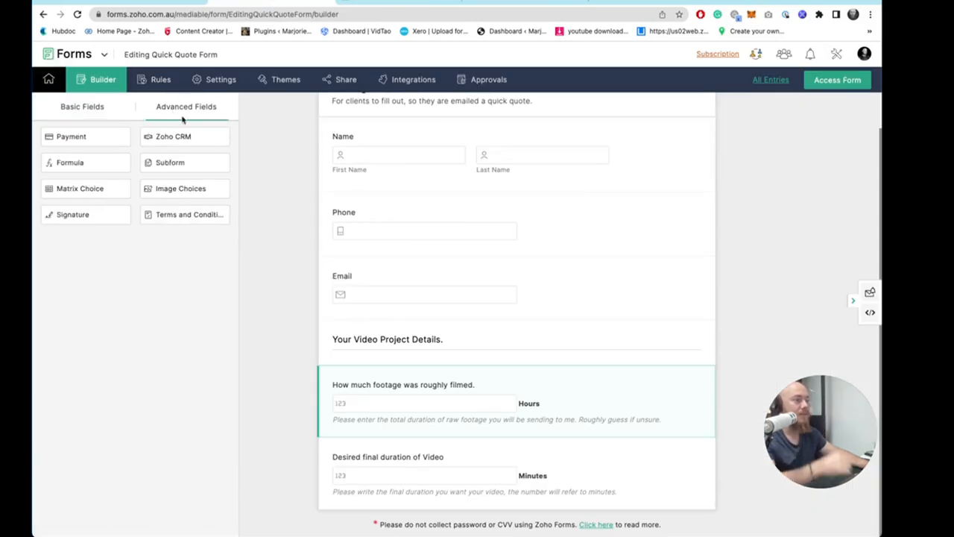
left_click_drag(84, 167, 492, 483)
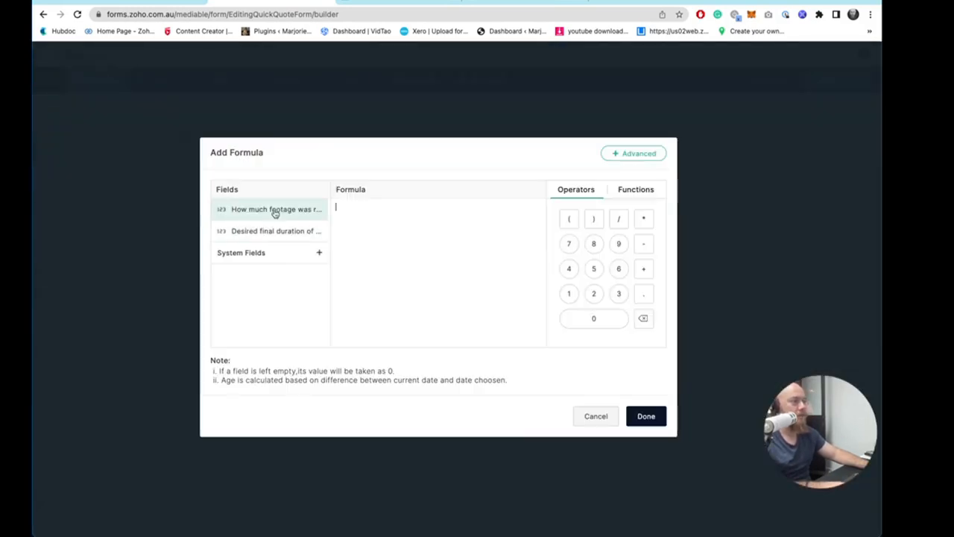
left_click(275, 212)
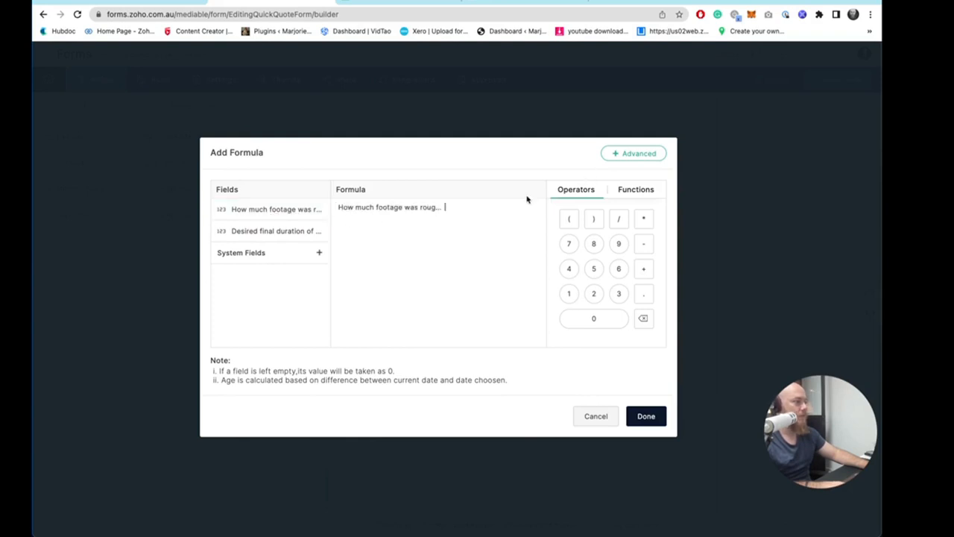
- Compare with the spreadsheet's row 7 note, then complete the formula as footage field * 1.5 * 100 and confirm it
left_click(419, 2)
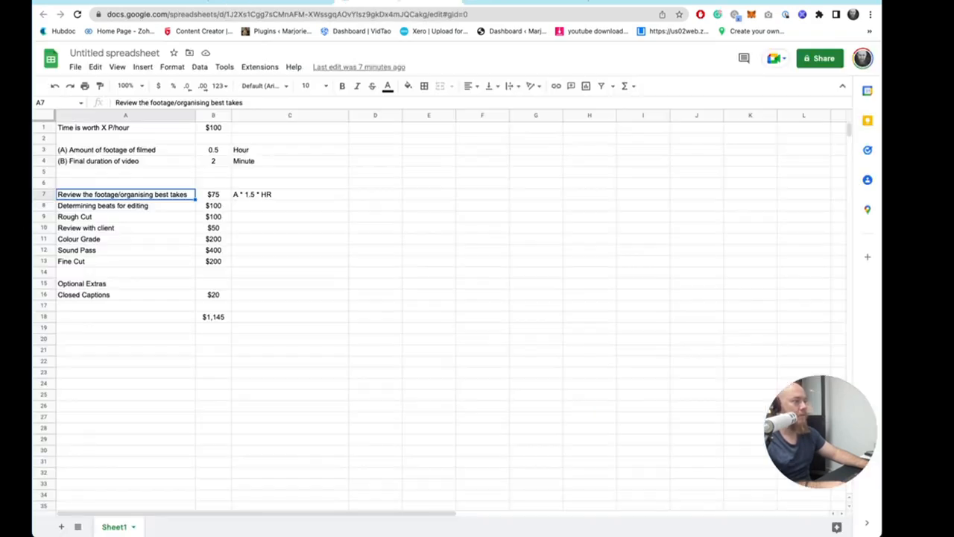
triple_click(141, 196)
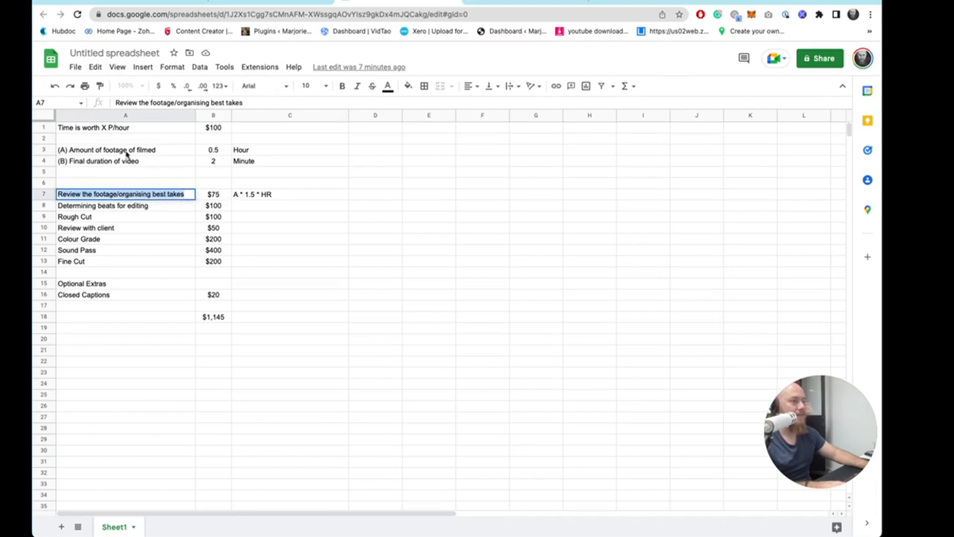
left_click(242, 198)
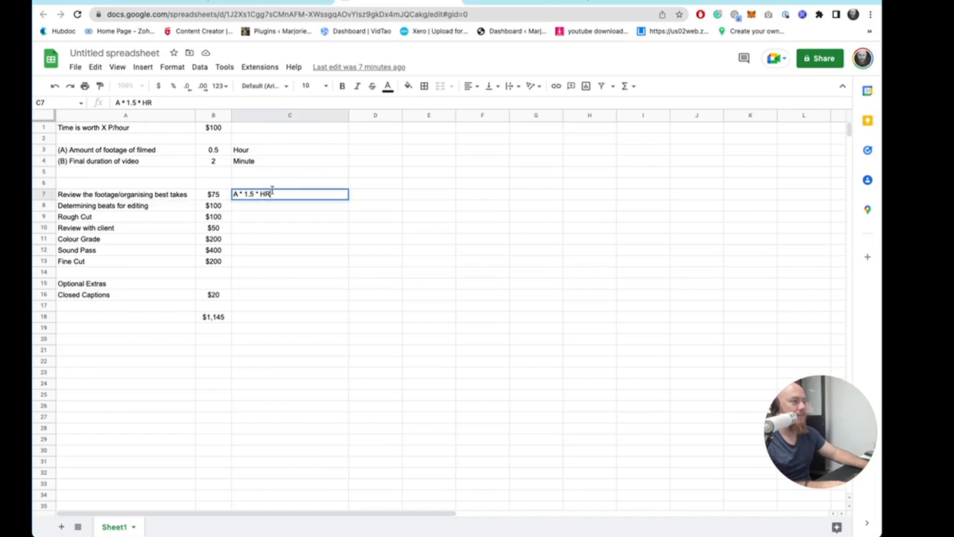
left_click(264, 7)
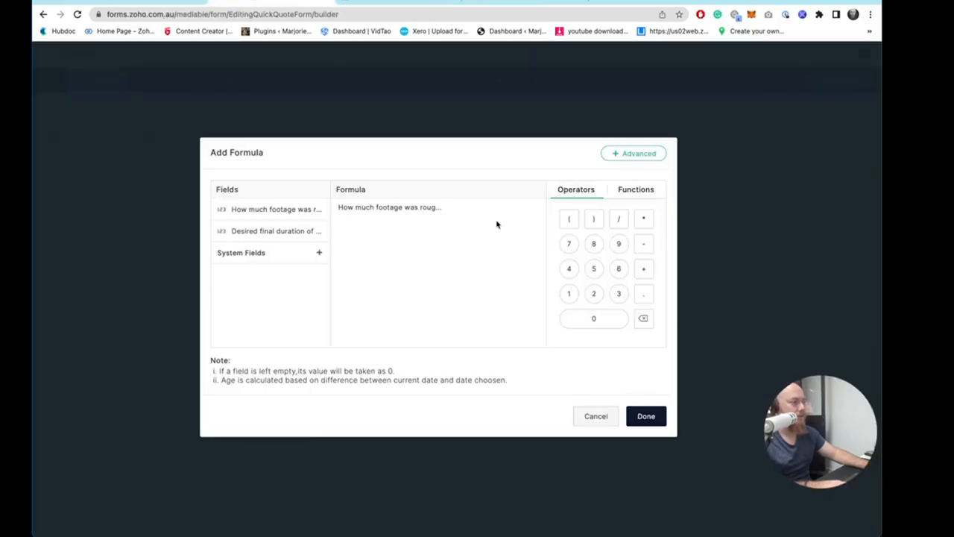
type("*")
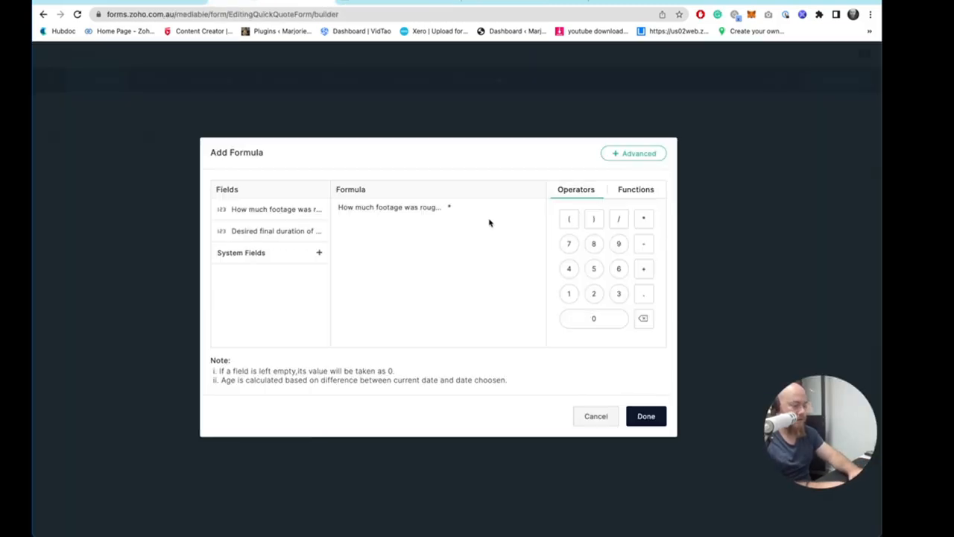
type(" 1.5")
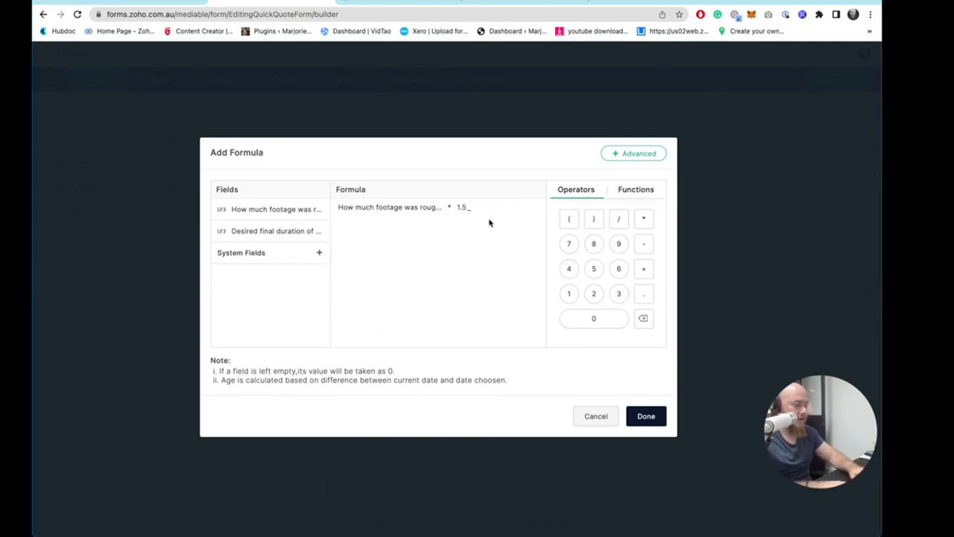
type(" * 410")
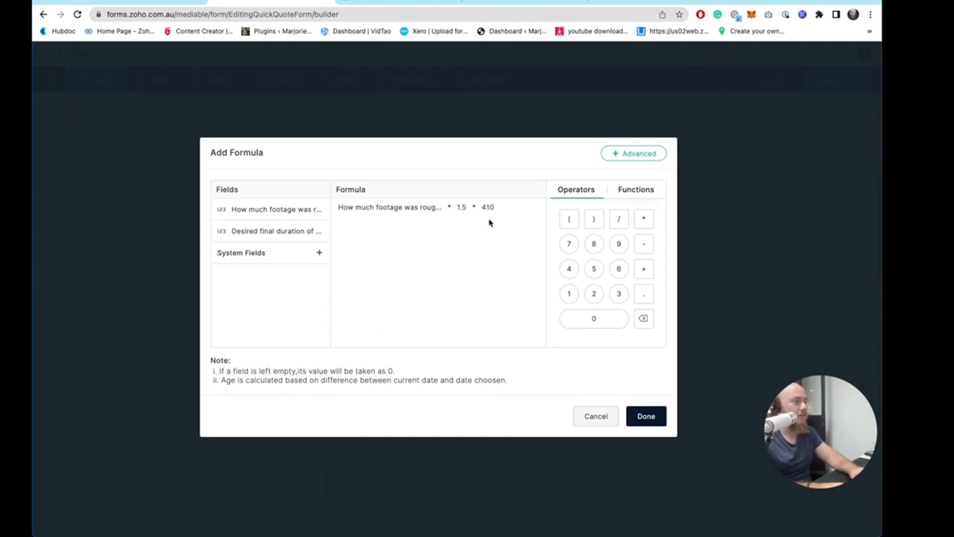
key("BackSpace")
key("BackSpace")
key("BackSpace")
type("100")
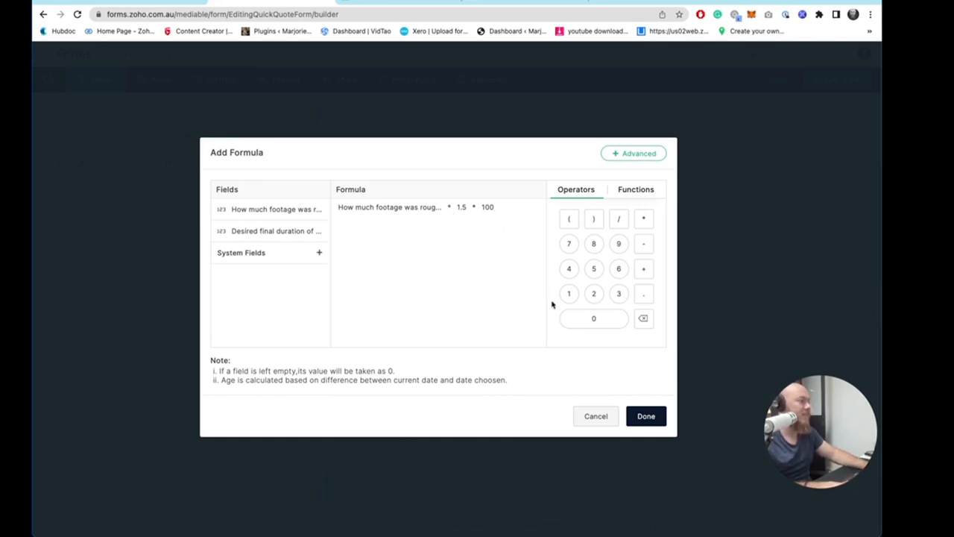
left_click(644, 417)
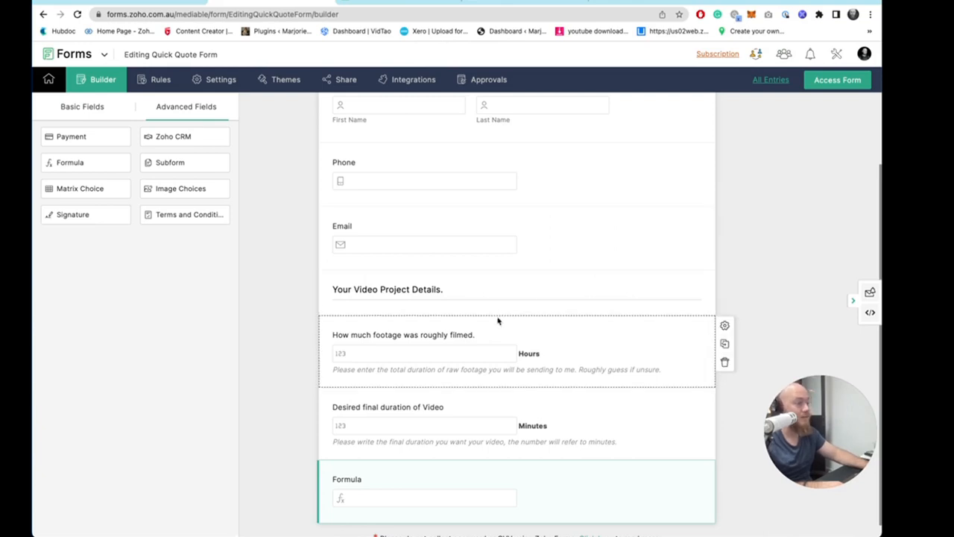
- Add a Number field above the footage field and label it "Our Hourly Rate"
left_click(79, 107)
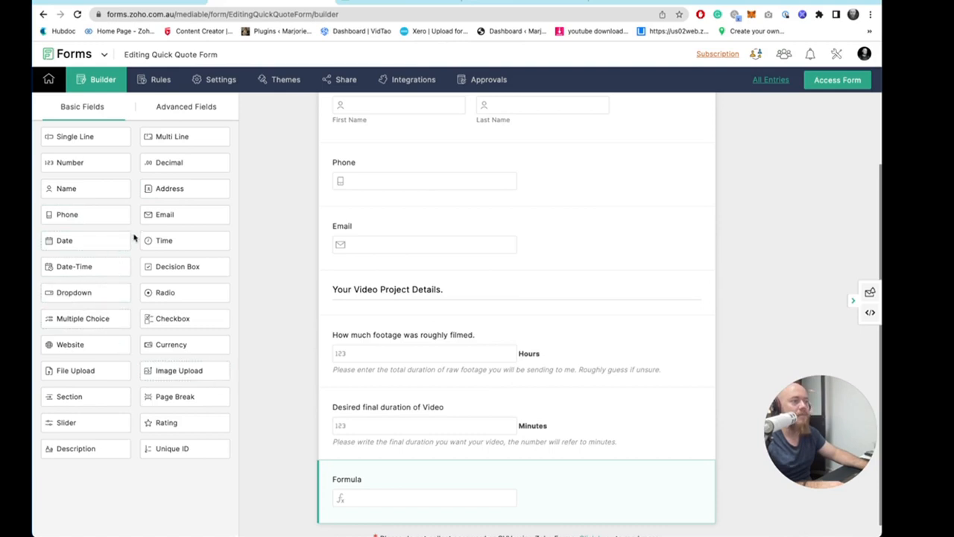
left_click_drag(79, 164, 449, 330)
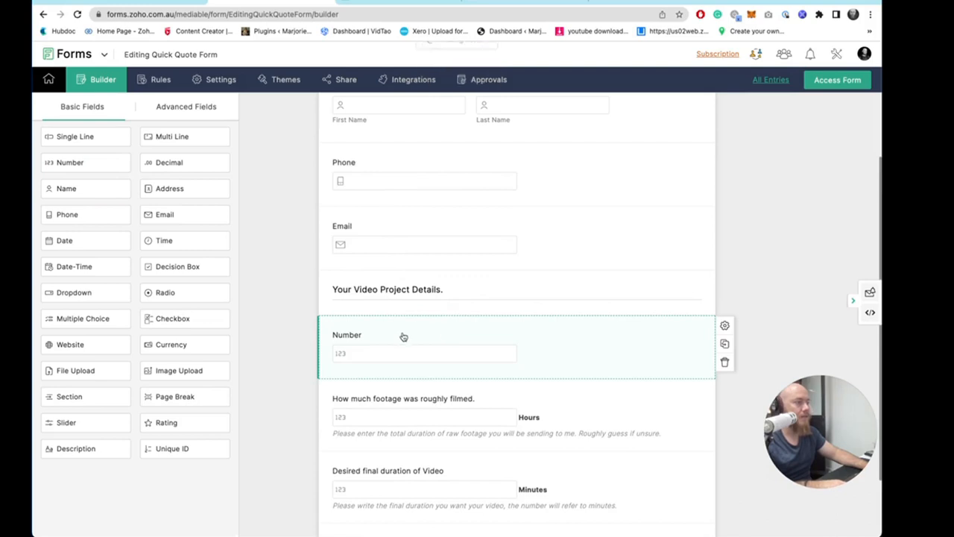
left_click(402, 336)
type("Ou")
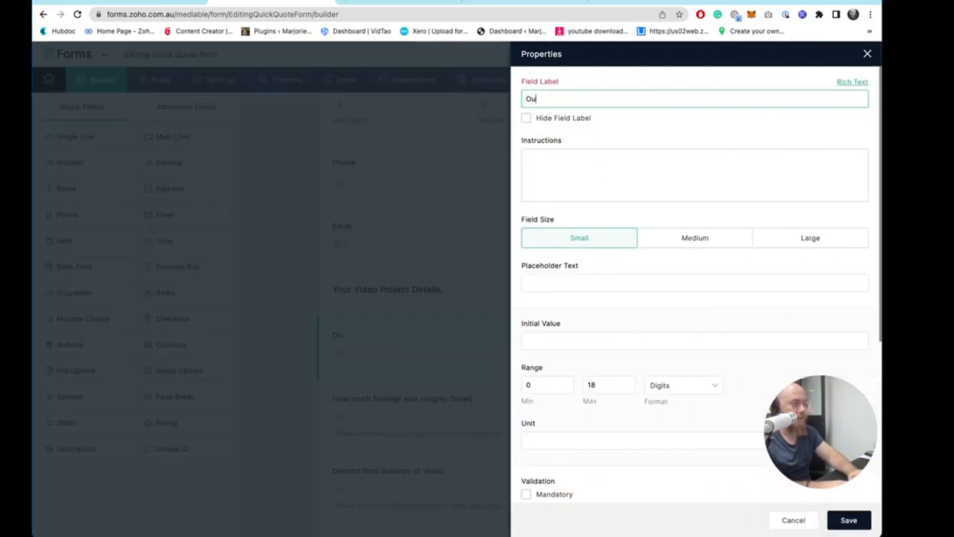
type("r Hourly Rate")
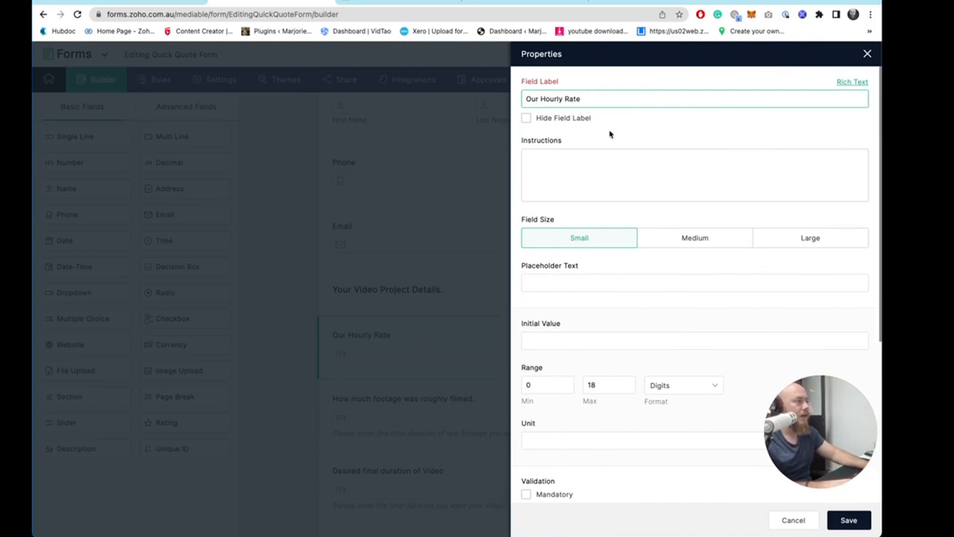
- Set the hourly rate field to hidden, enter 100 as its instructions, and save it
scroll(595, 280, "down", 1)
scroll(596, 280, "down", 1)
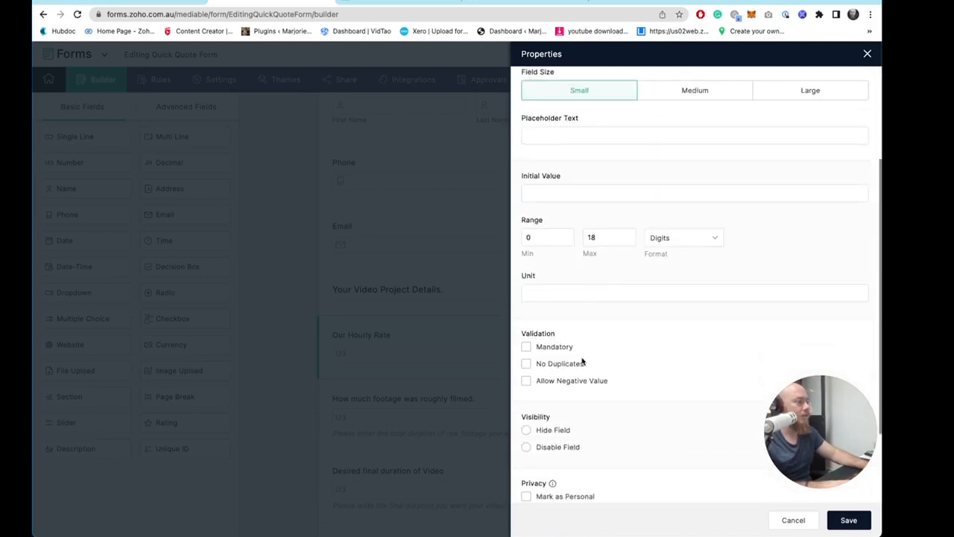
left_click(560, 431)
scroll(645, 398, "up", 2)
left_click(560, 157)
type("100")
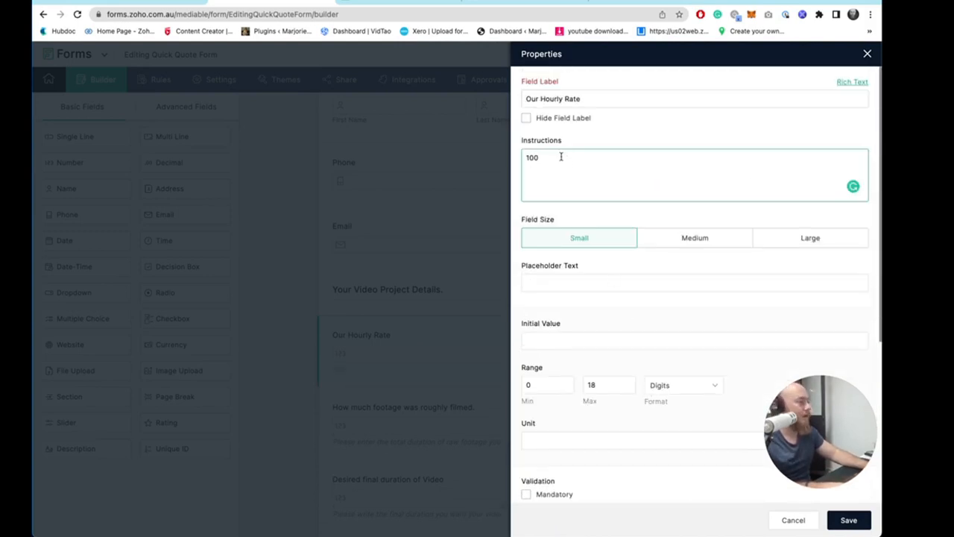
left_click(853, 520)
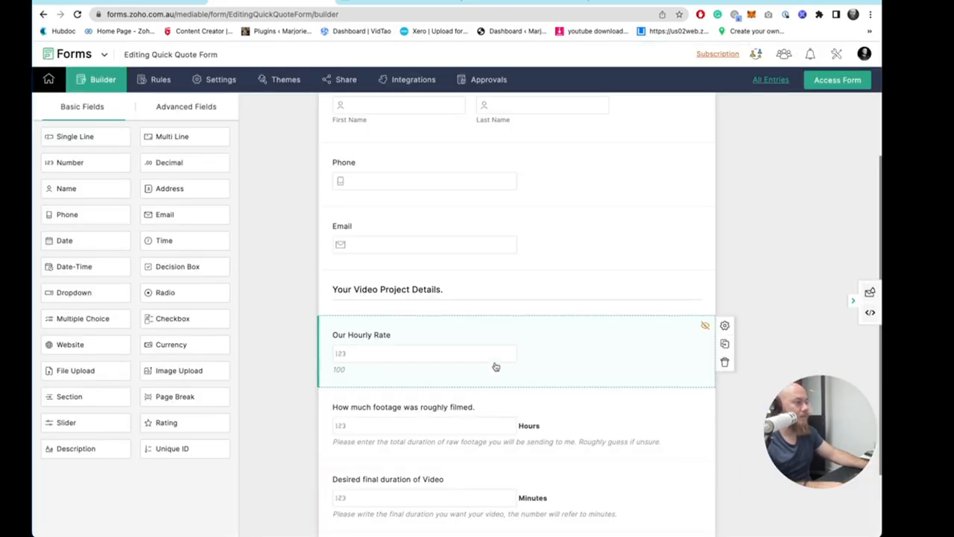
- Reopen the hourly rate field, clear its instructions, and set its initial value to 100
left_click(496, 367)
left_click(578, 161)
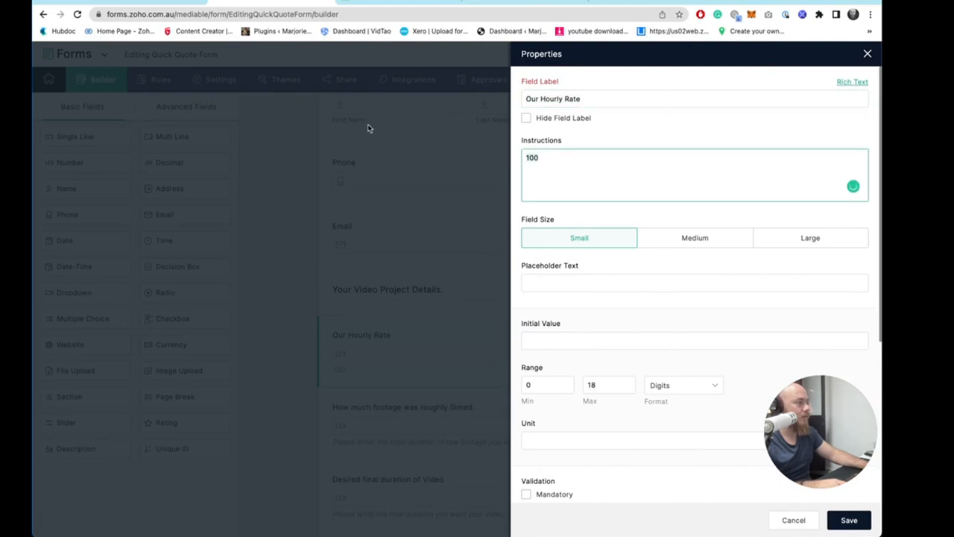
key("BackSpace")
key("BackSpace")
key("BackSpace")
left_click(574, 340)
type("100")
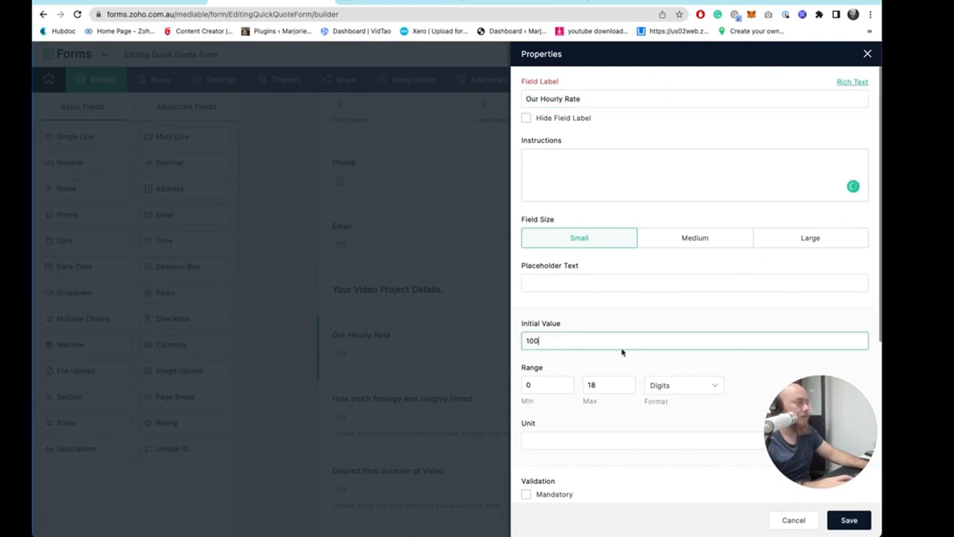
left_click(543, 161)
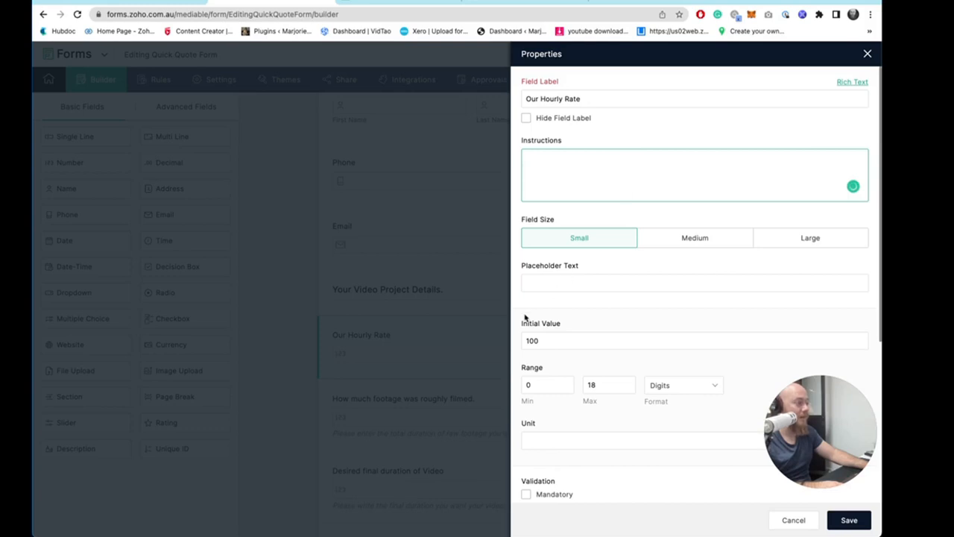
left_click(594, 338)
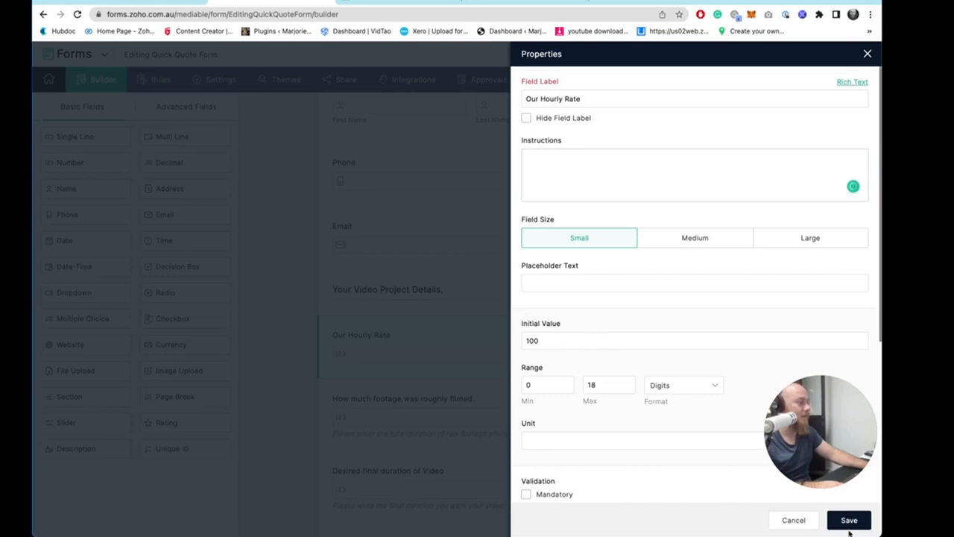
- Set the hourly rate field's unit to "$" placed as a prefix and save it
left_click(641, 440)
type("$")
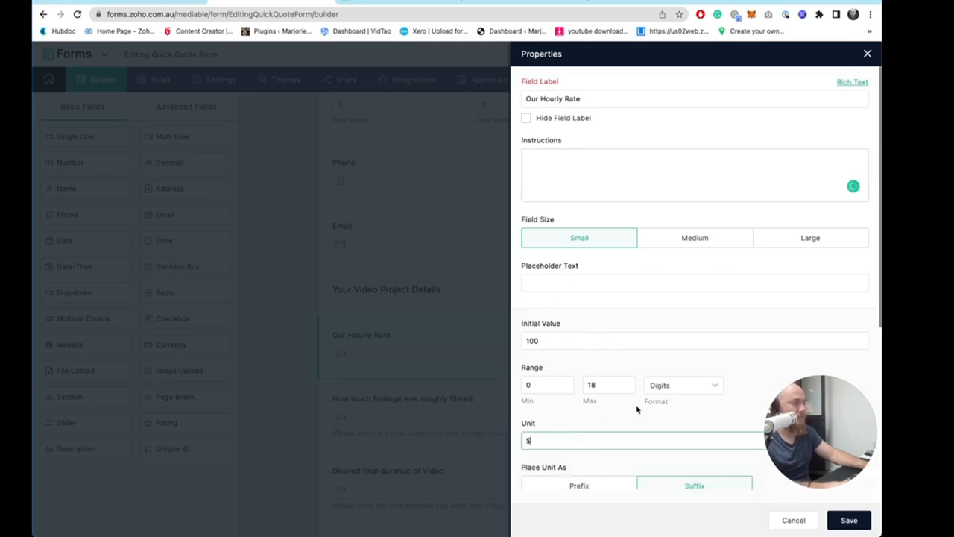
scroll(612, 409, "down", 2)
left_click(580, 410)
left_click(854, 521)
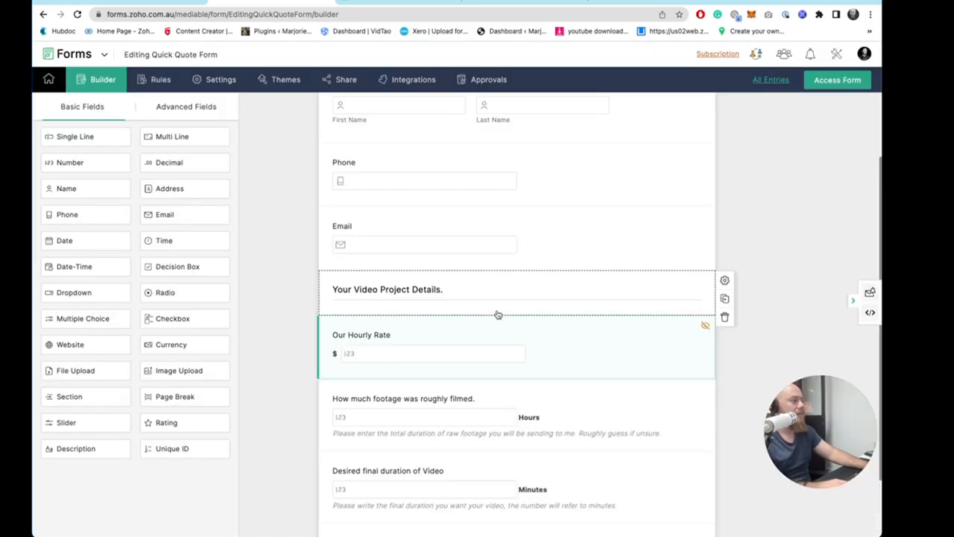
- Open the live form to check the formula's output for the sample footage and duration values
left_click(834, 82)
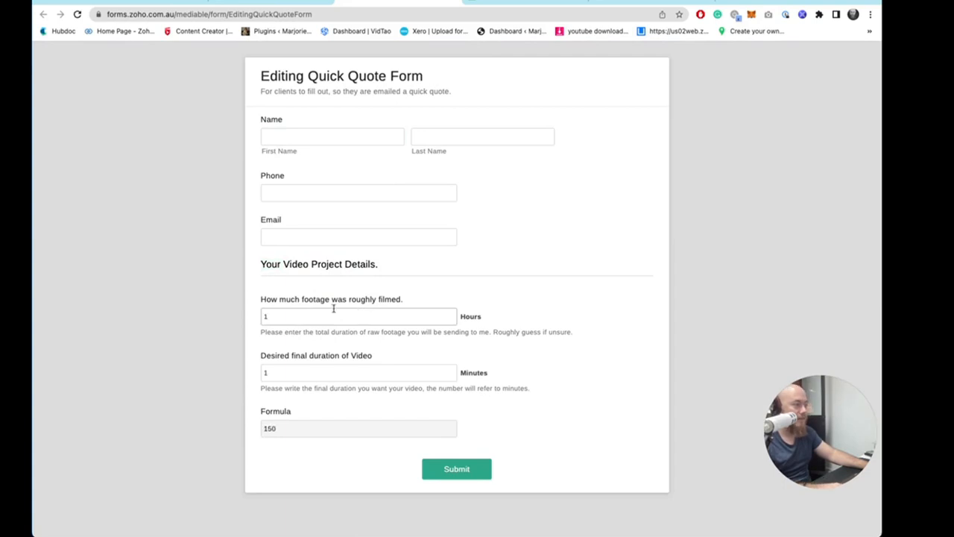
left_click_drag(268, 301, 405, 300)
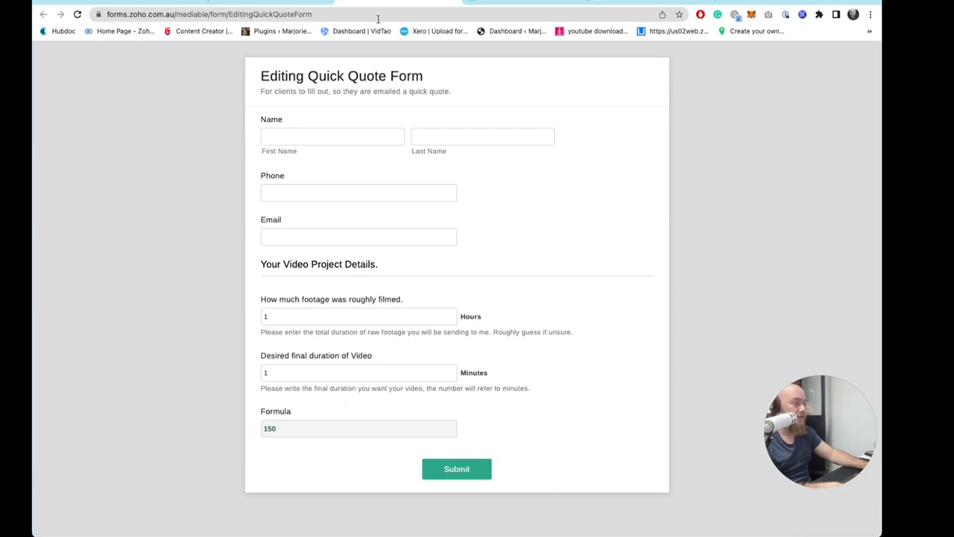
left_click(294, 4)
left_click(166, 2)
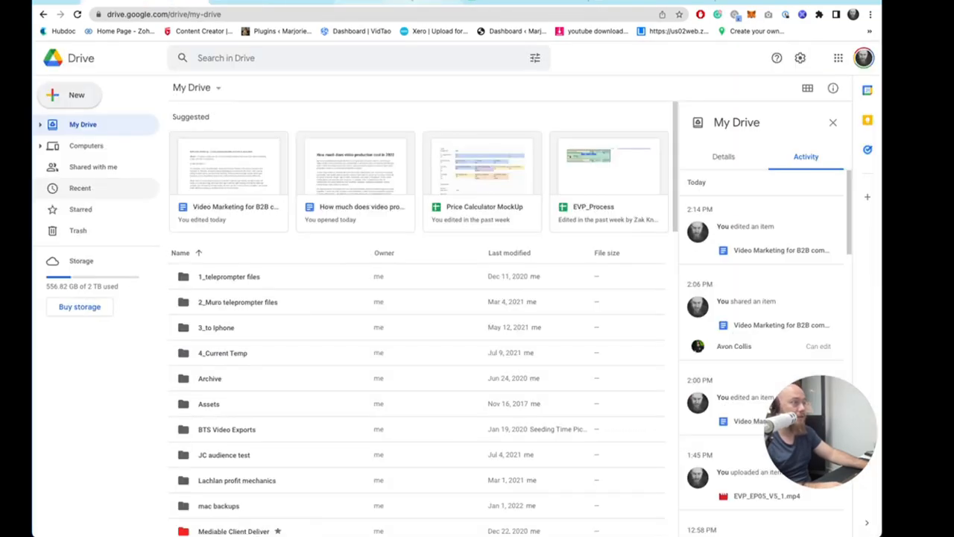
- Set the footage amount in the spreadsheet to 1 hour to compare the review task's cost
left_click(410, 1)
left_click(484, 1)
left_click(214, 151)
type("1")
left_click(278, 220)
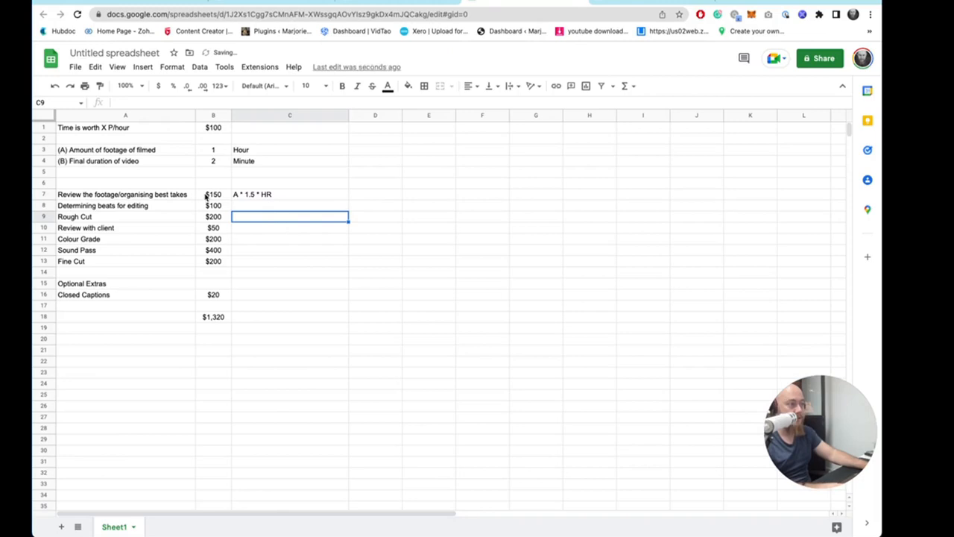
double_click(213, 196)
left_click(354, 214)
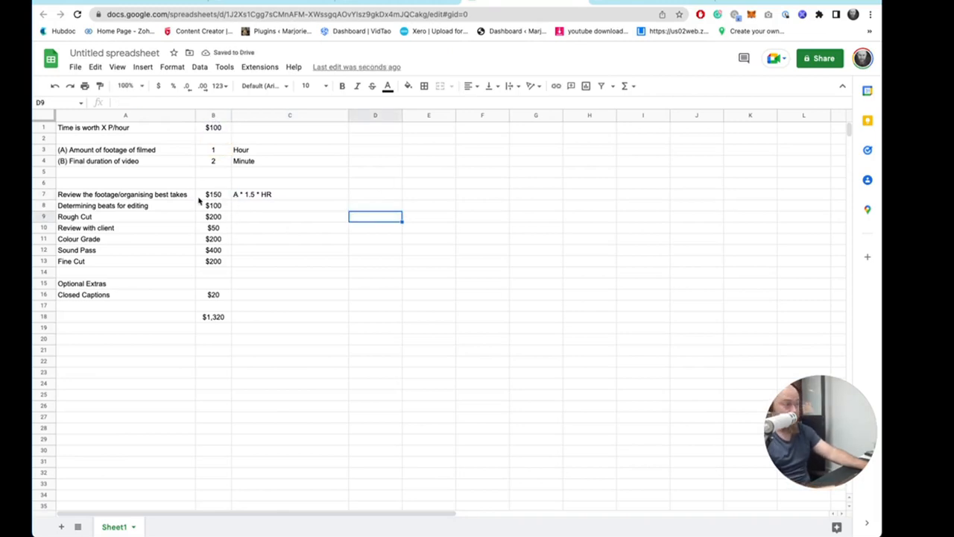
- Return to the form builder and review the video project detail fields
left_click(443, 3)
scroll(469, 276, "down", 1)
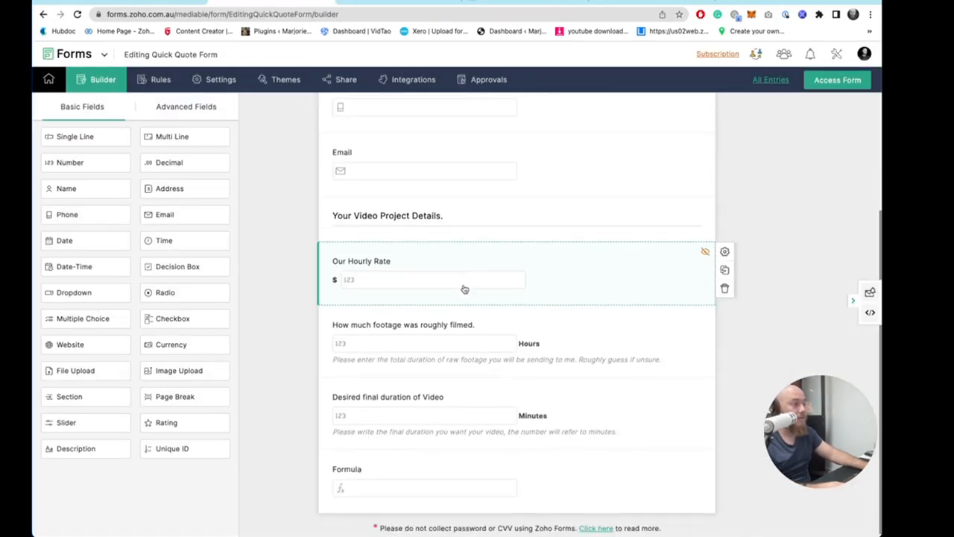
scroll(492, 319, "up", 1)
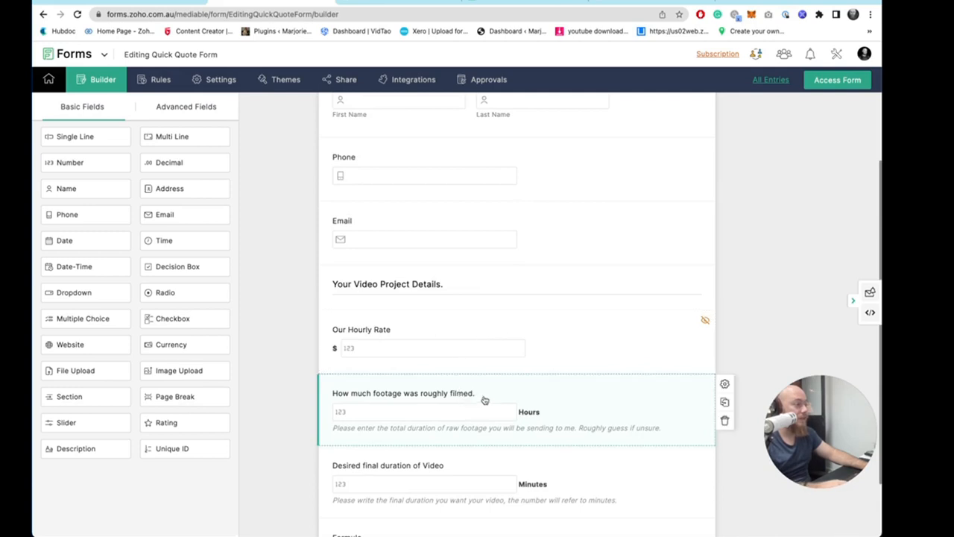
scroll(426, 405, "down", 1)
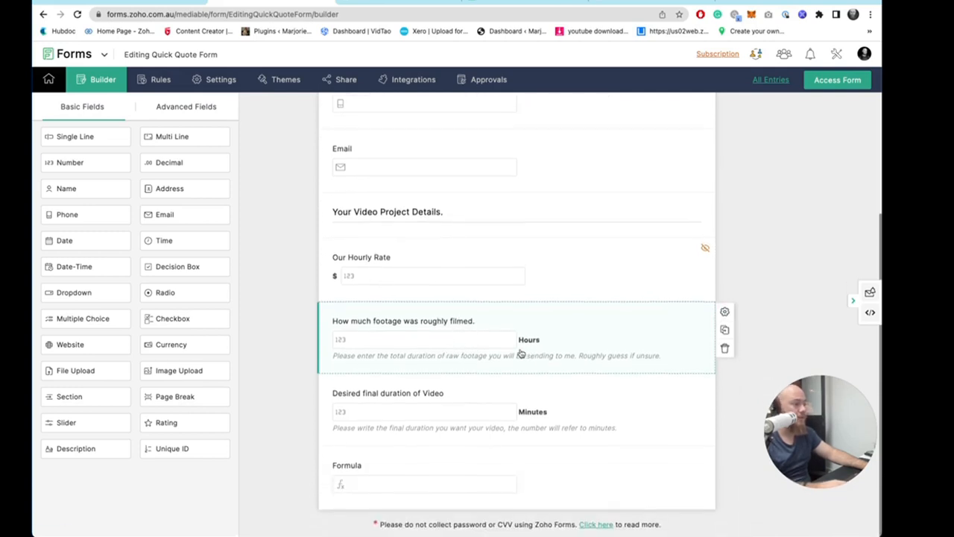
- Edit the Formula field's formula to replace the constant 100 with the Our Hourly Rate field, then save the field
left_click(471, 464)
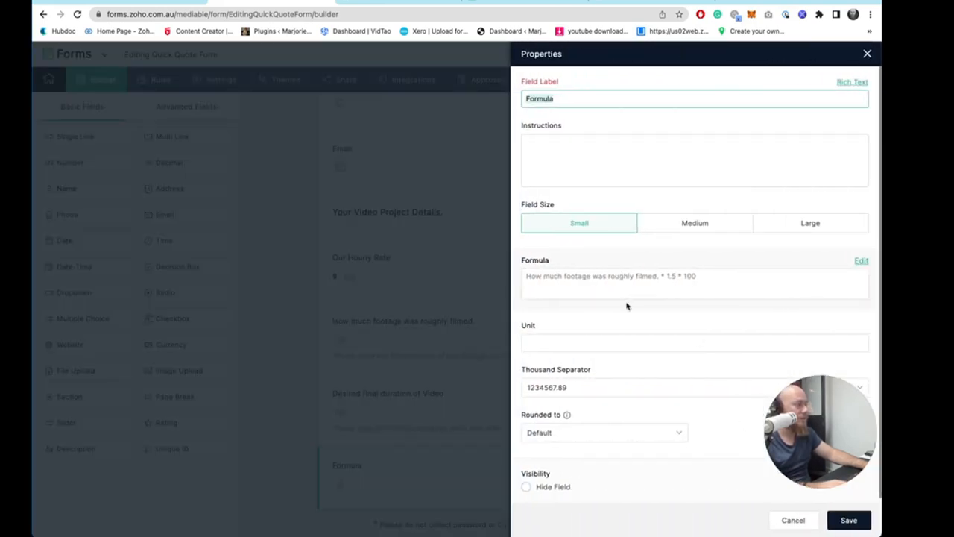
left_click(861, 262)
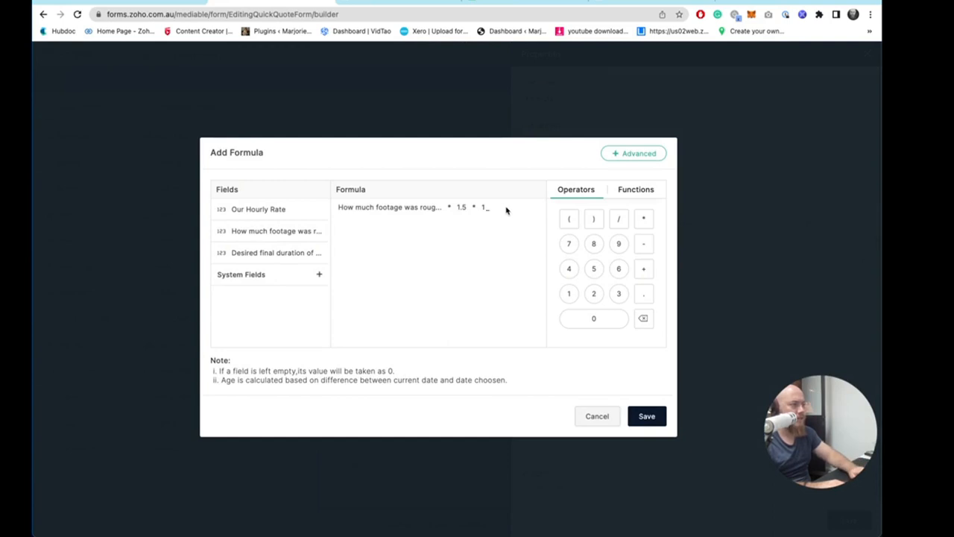
key("BackSpace")
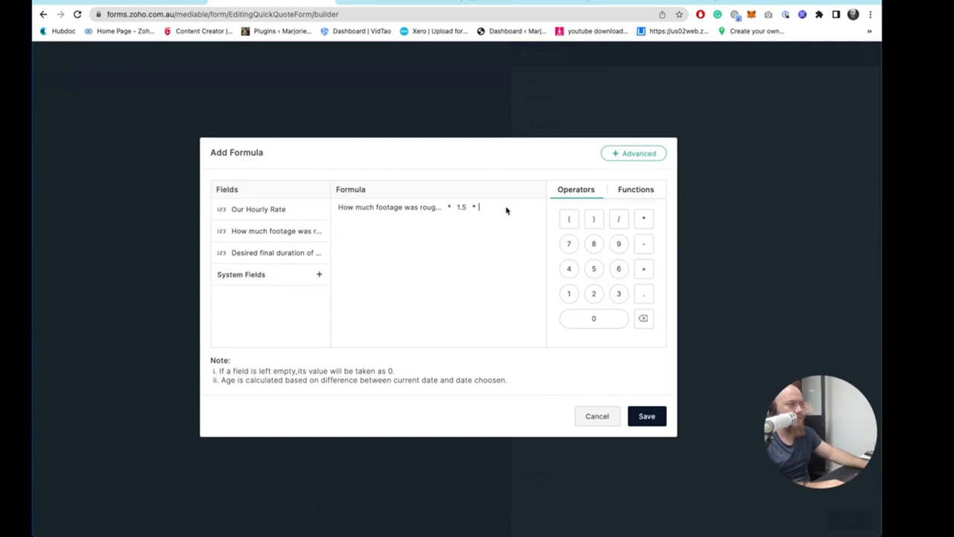
left_click(284, 216)
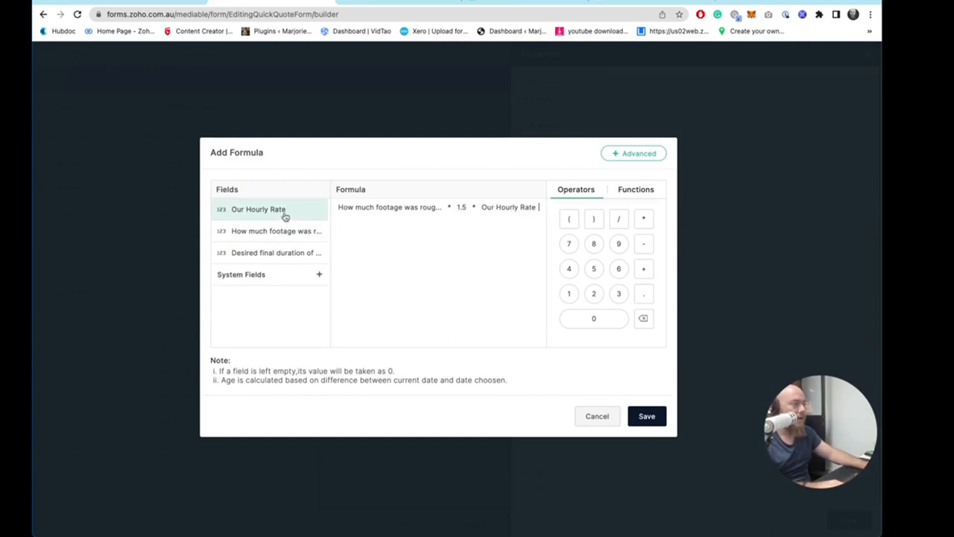
left_click(647, 416)
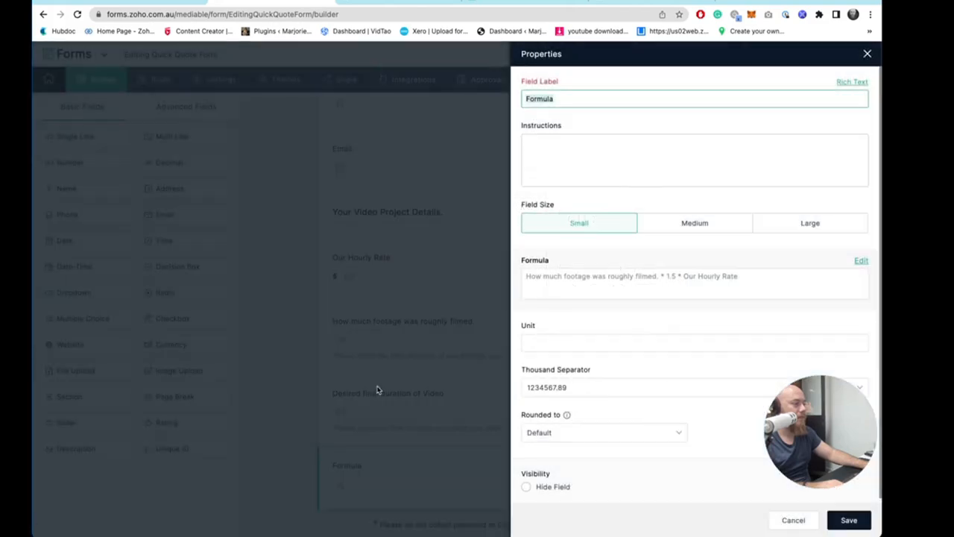
left_click(849, 520)
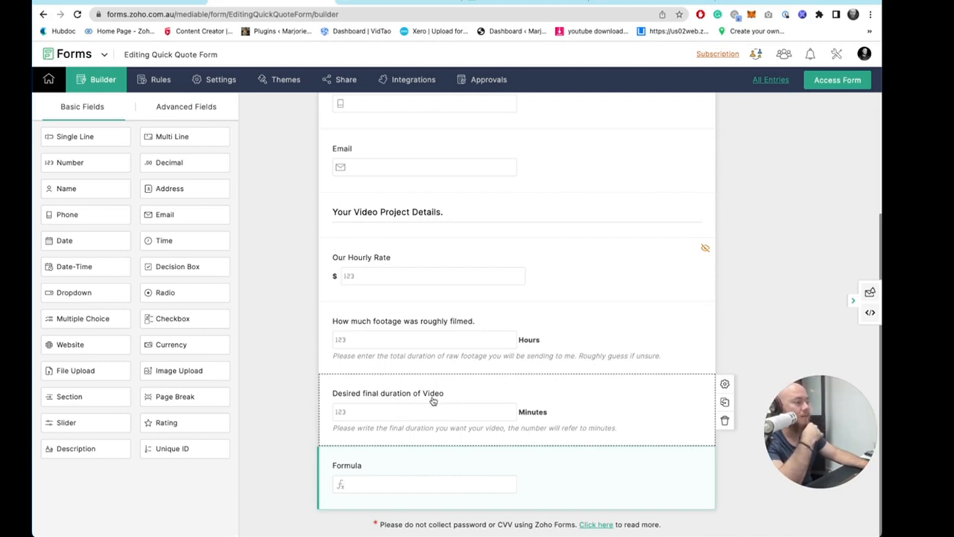
- Check the live form's formula output and review the Sound Pass cell's formula in the spreadsheet
left_click(370, 1)
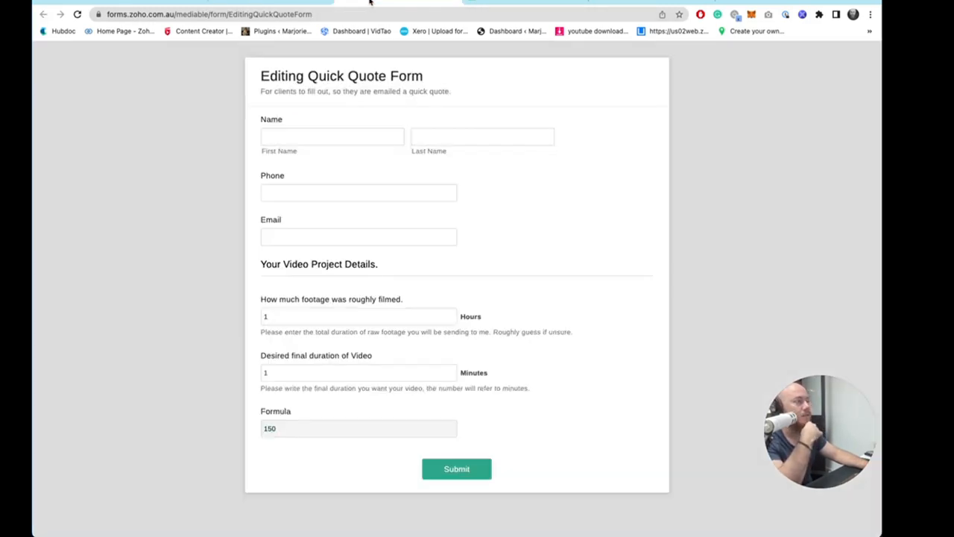
left_click(518, 1)
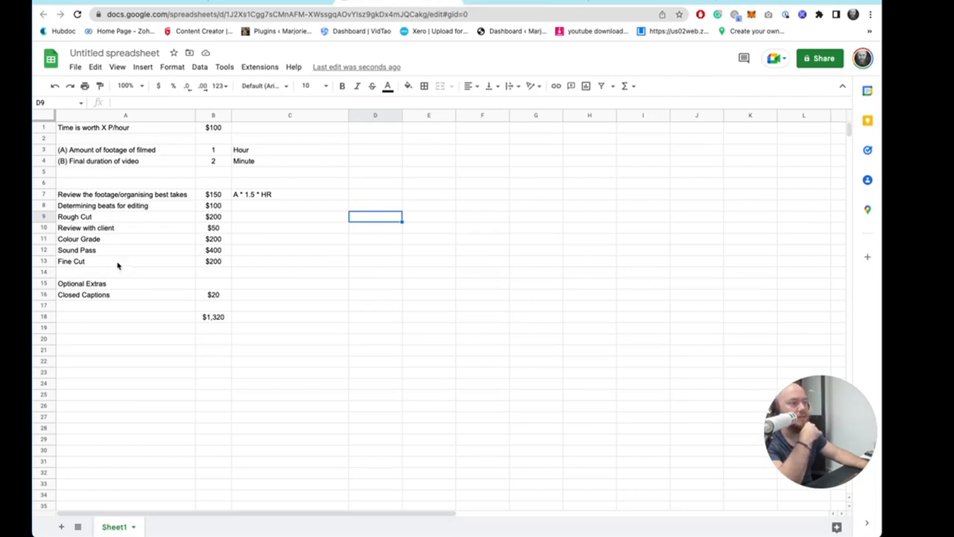
left_click_drag(132, 195, 163, 315)
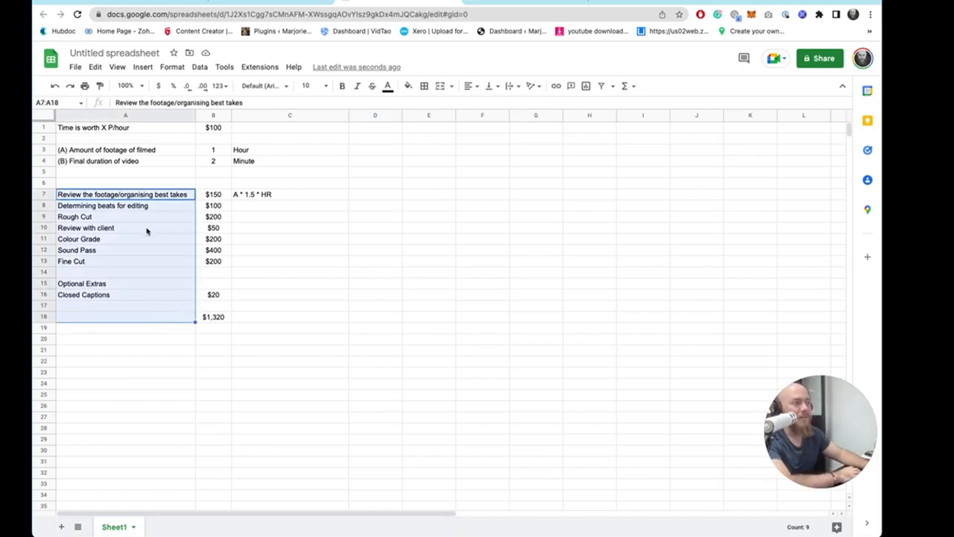
double_click(210, 248)
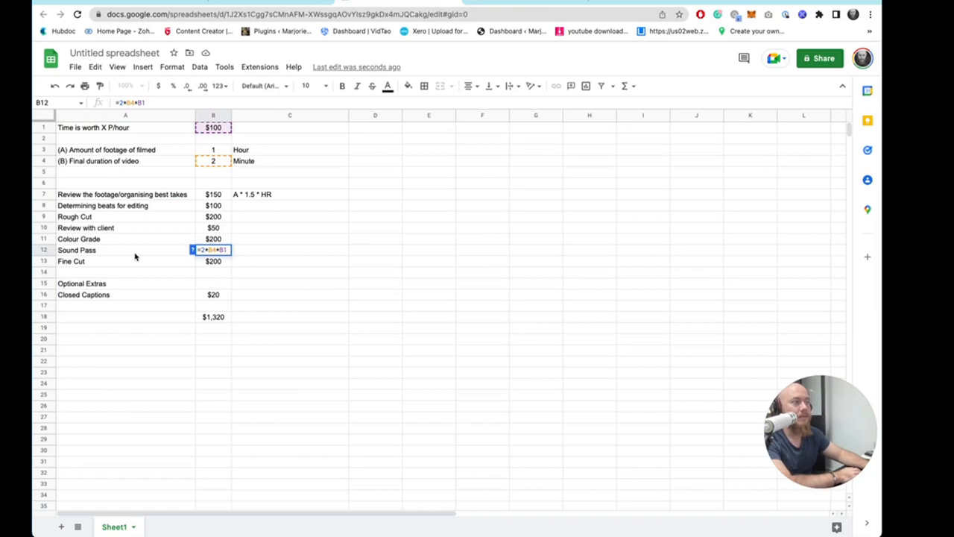
left_click(160, 249)
double_click(216, 250)
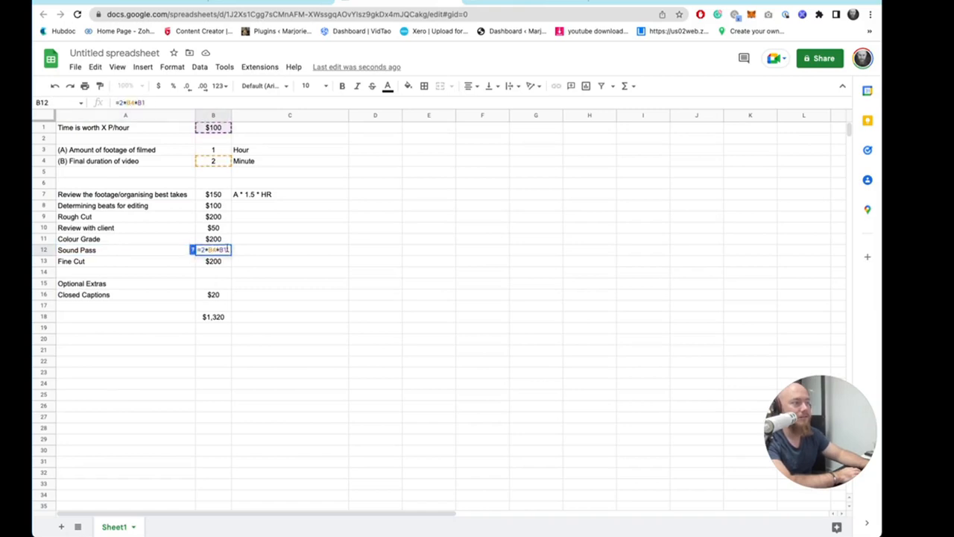
left_click(264, 243)
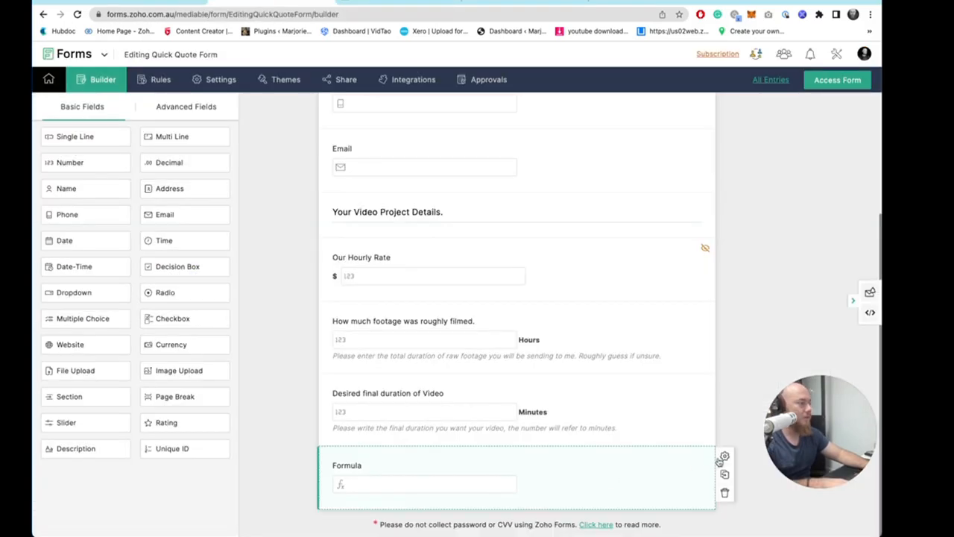
- Rename the formula field's label to "Review Formula" and save it
left_click(720, 458)
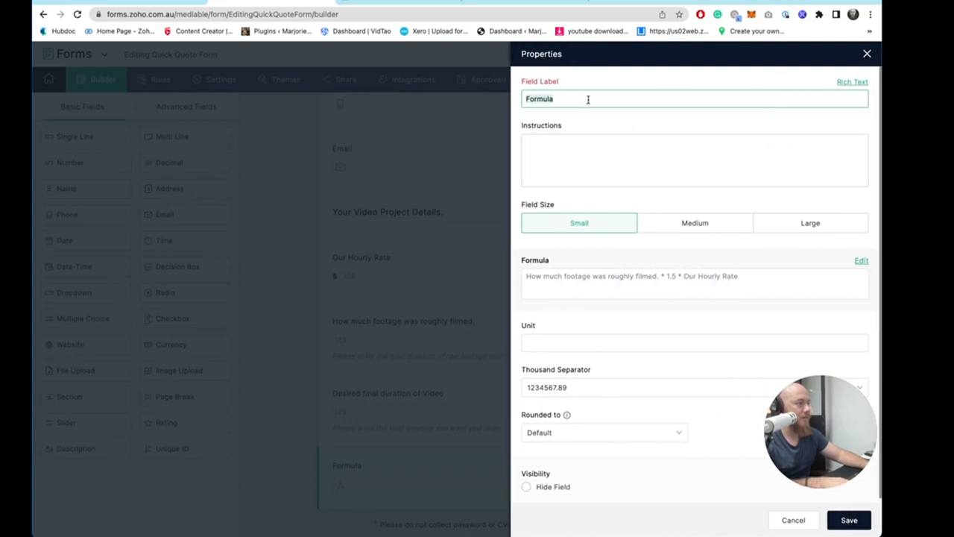
triple_click(590, 95)
type("Review ")
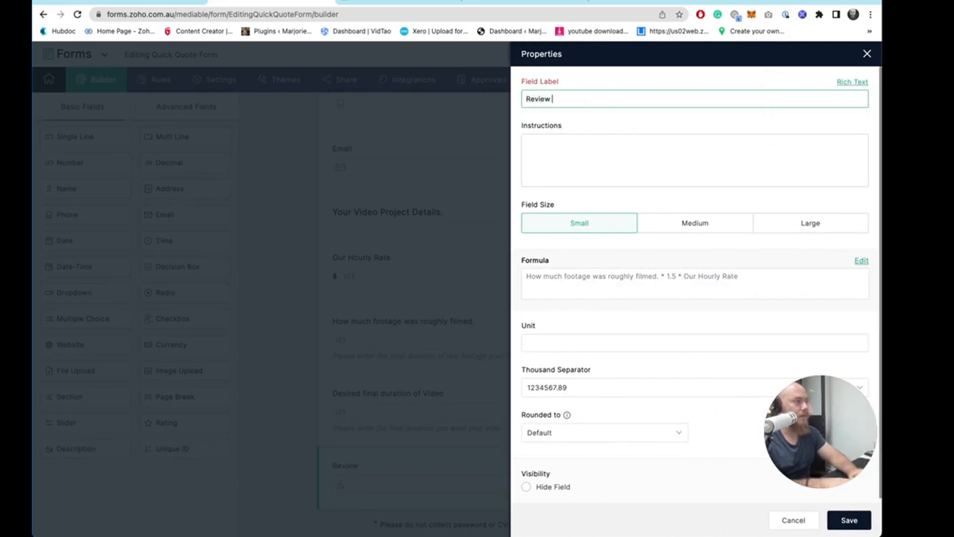
type("Formula")
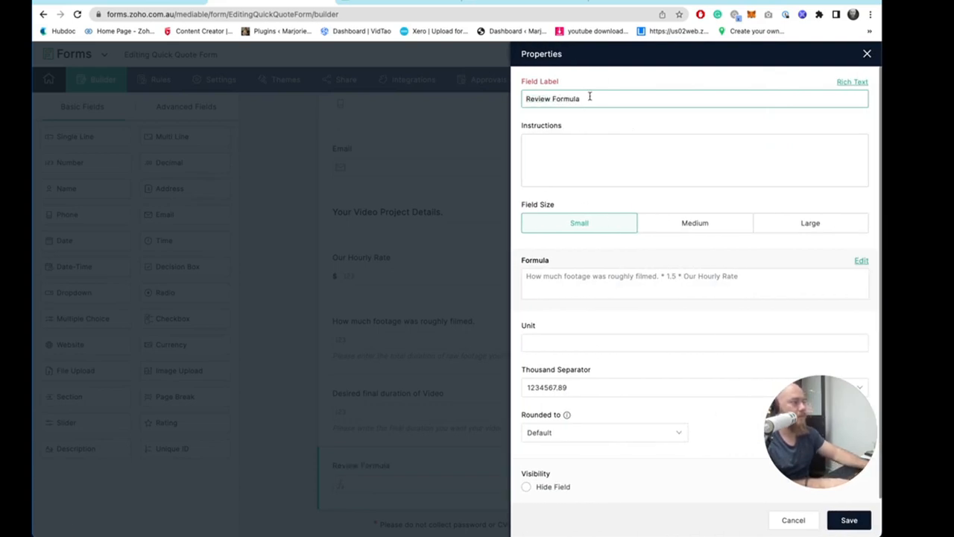
left_click(849, 520)
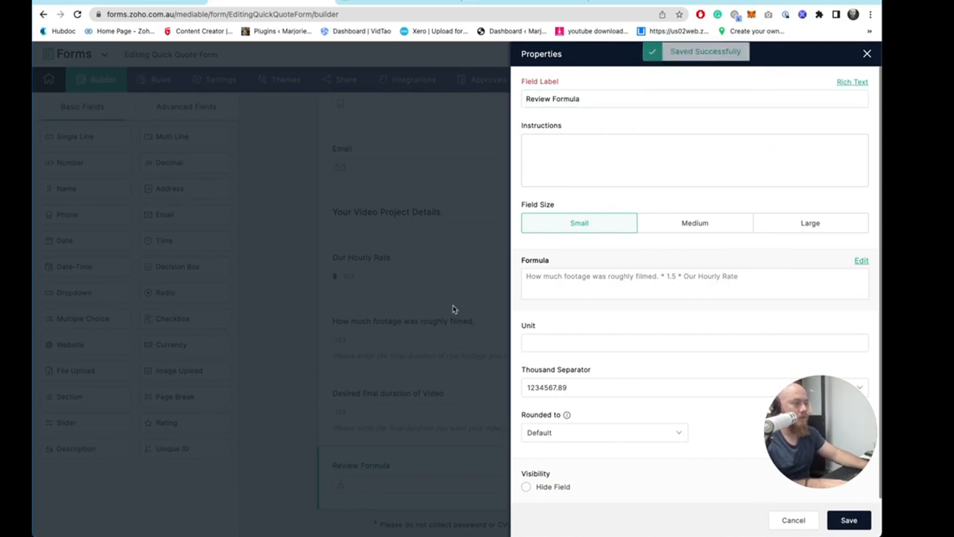
left_click(452, 307)
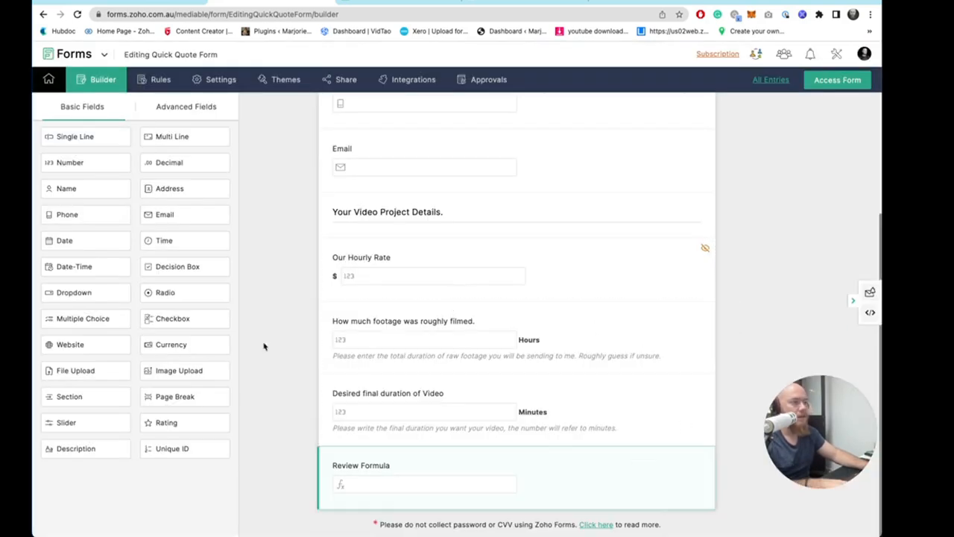
- Add a new Formula field from the advanced fields to the end of the form
left_click(157, 103)
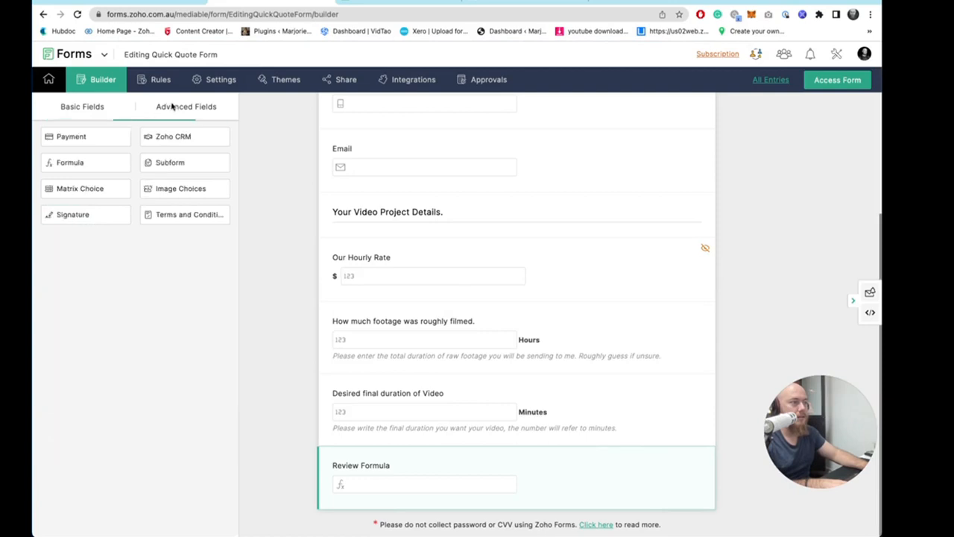
left_click_drag(84, 164, 441, 490)
left_click(427, 303)
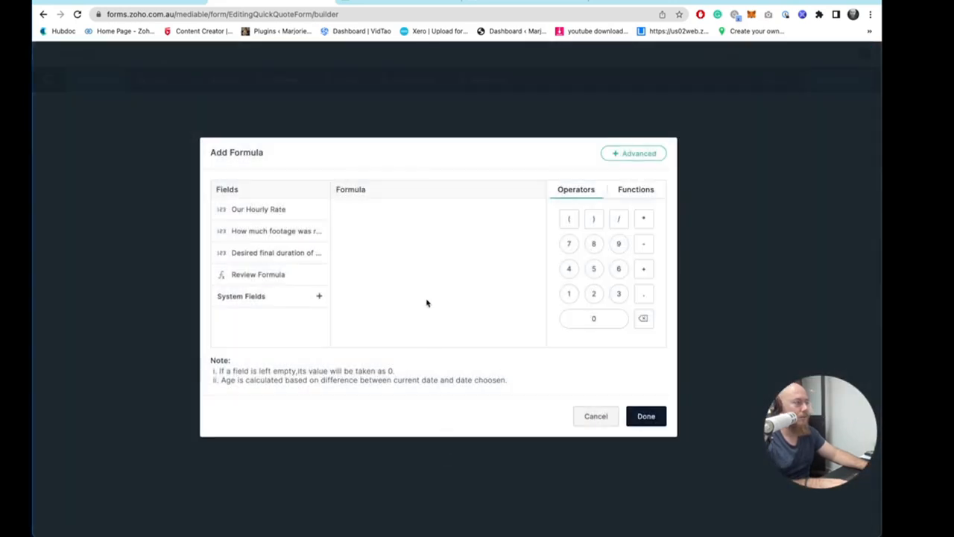
- Build the new field's formula as 2 * Desired final duration of Video * Our Hourly Rate and confirm it
left_click(295, 253)
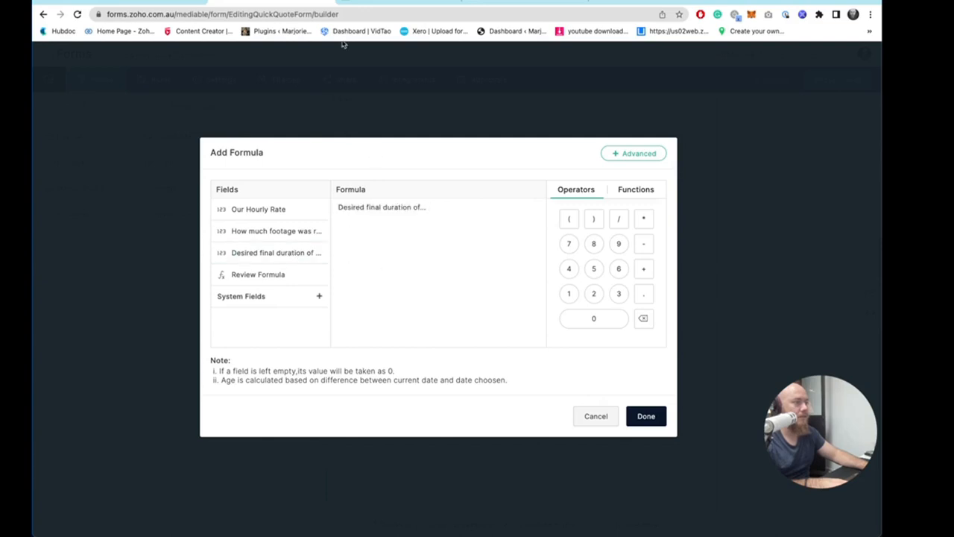
left_click(359, 5)
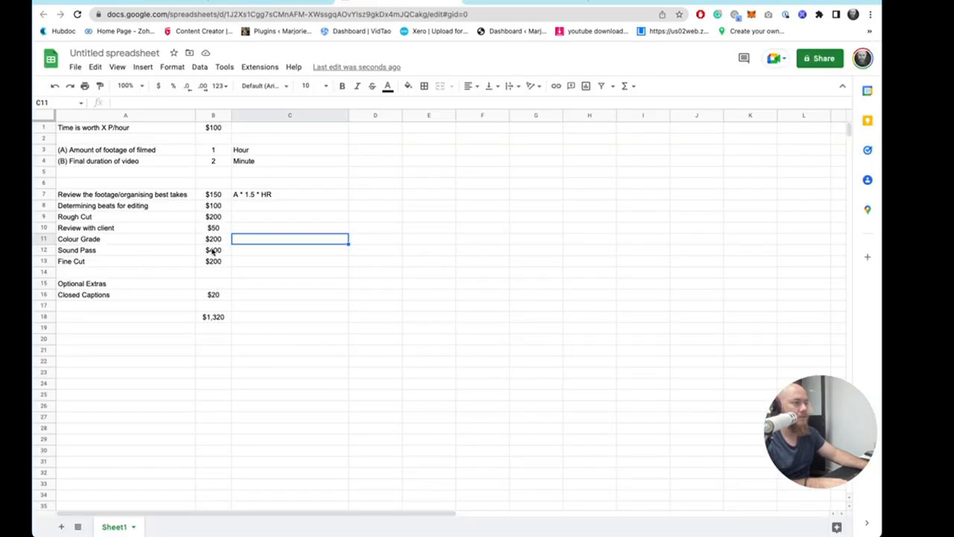
double_click(213, 251)
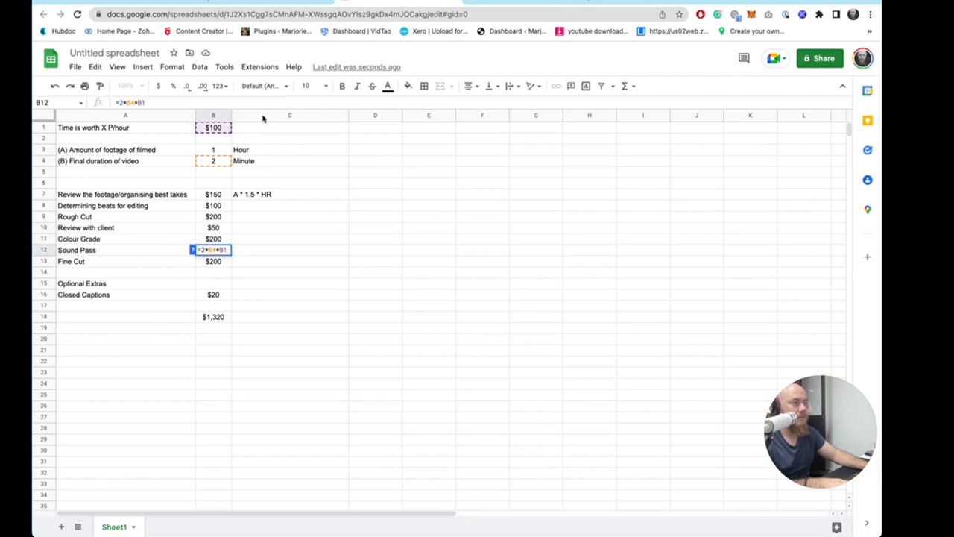
left_click(279, 3)
left_click(366, 209)
key("BackSpace")
type("2*")
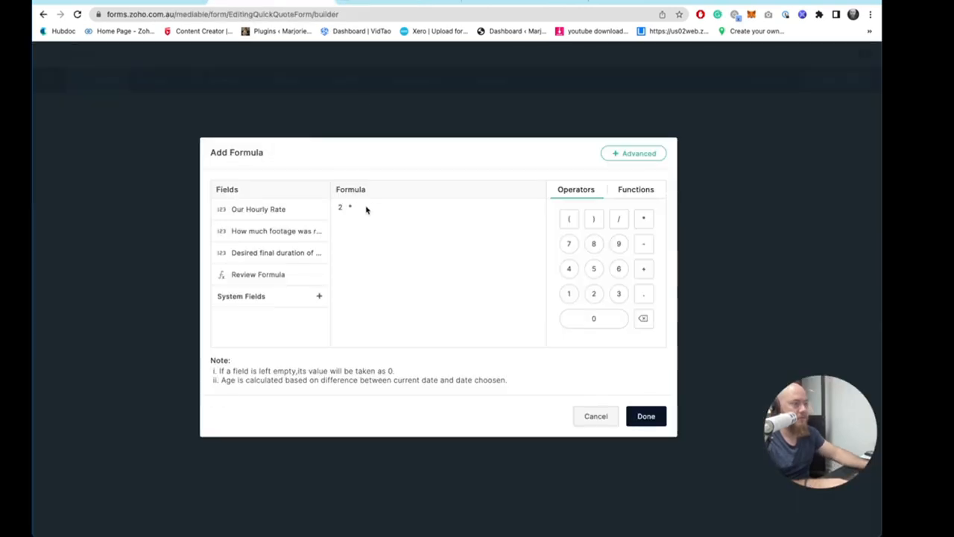
left_click(275, 254)
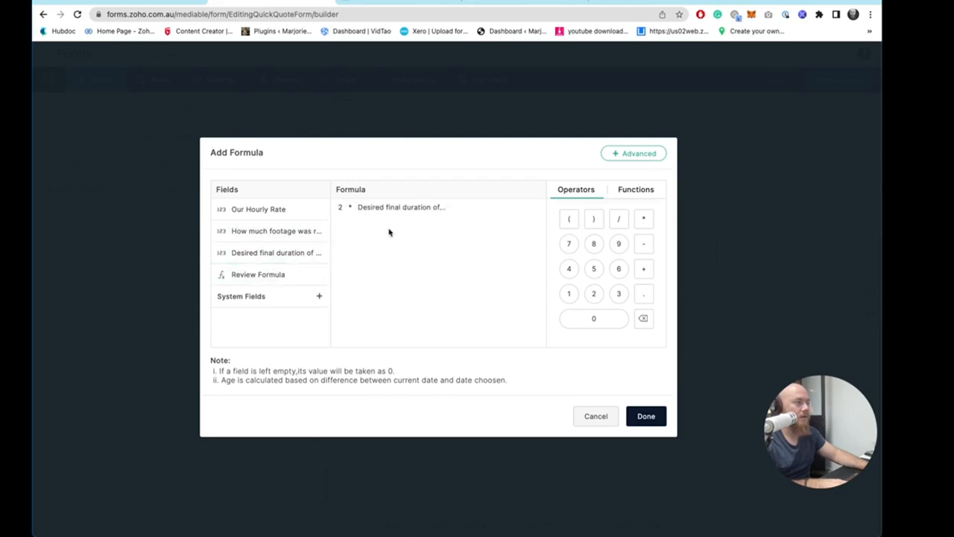
type("*")
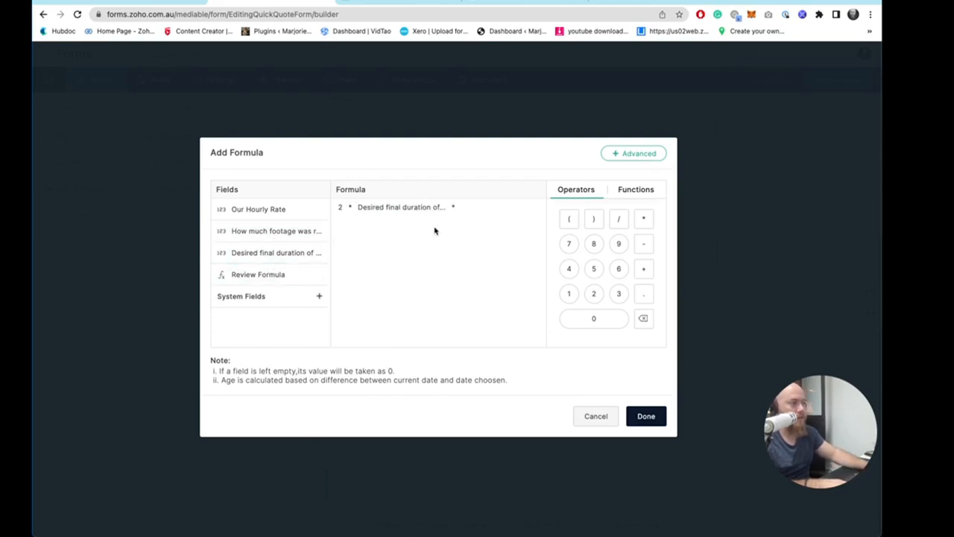
left_click(325, 210)
left_click(646, 416)
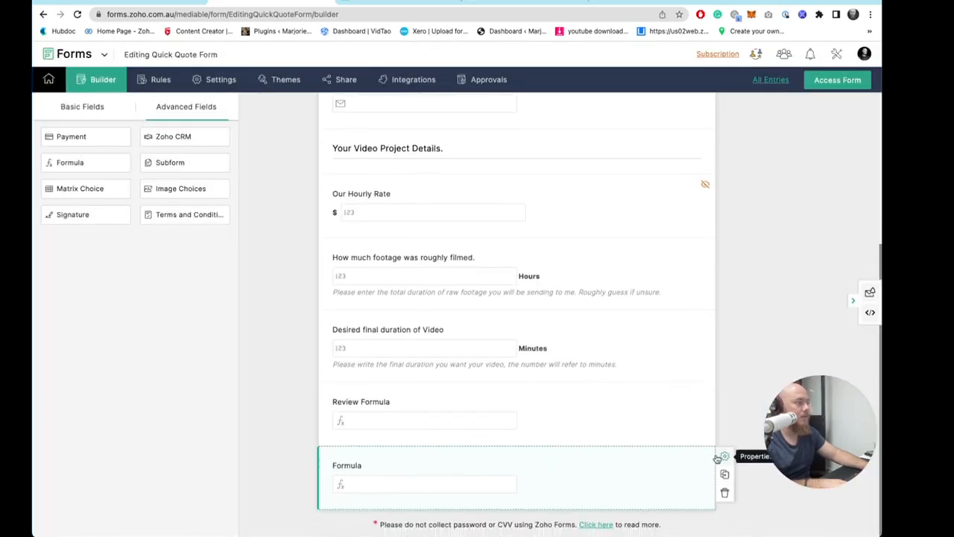
- Label the new formula field "Sound Pass" and save it
left_click(725, 456)
type("Sound Pass")
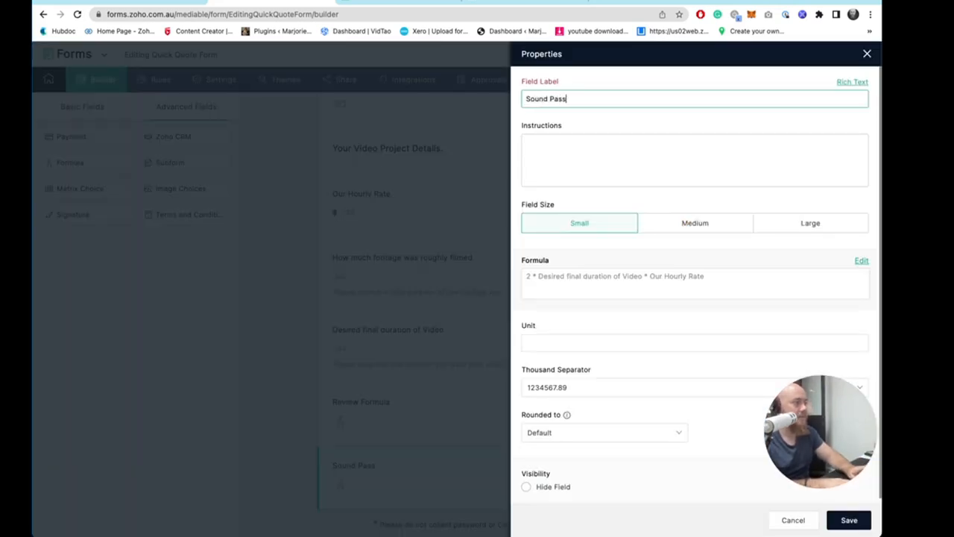
left_click(820, 514)
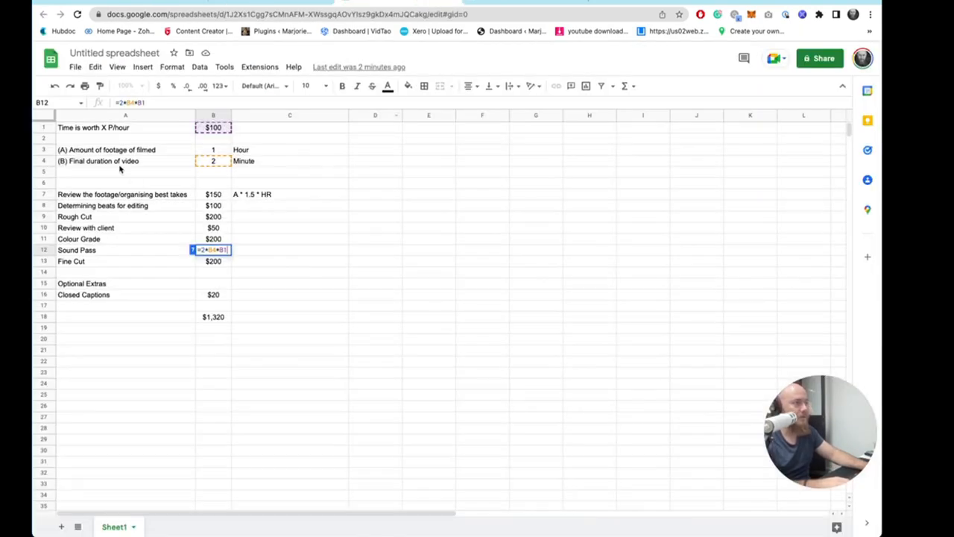
- Rename the Sound Pass field's label to "Sound Pass Formula" and save it
left_click_drag(135, 186, 256, 343)
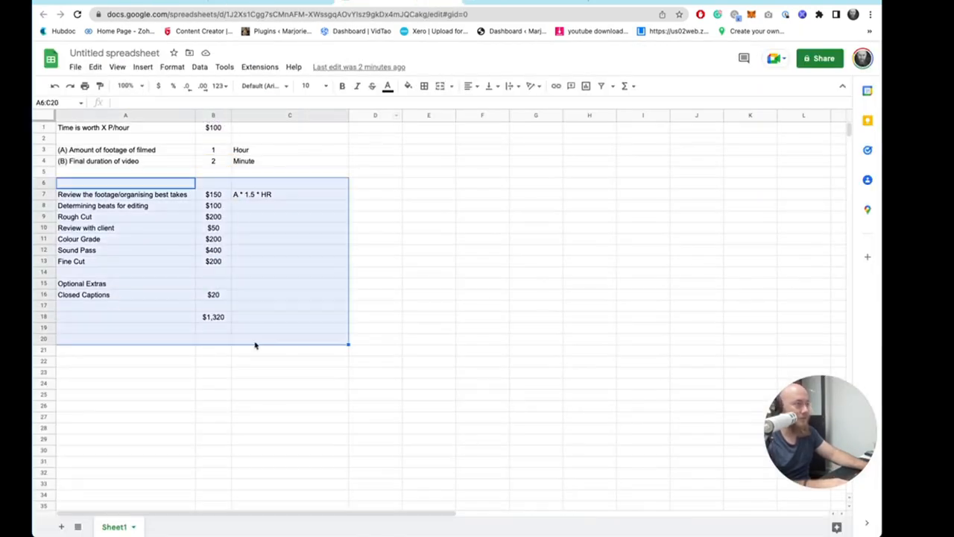
left_click(292, 341)
left_click_drag(171, 193, 204, 306)
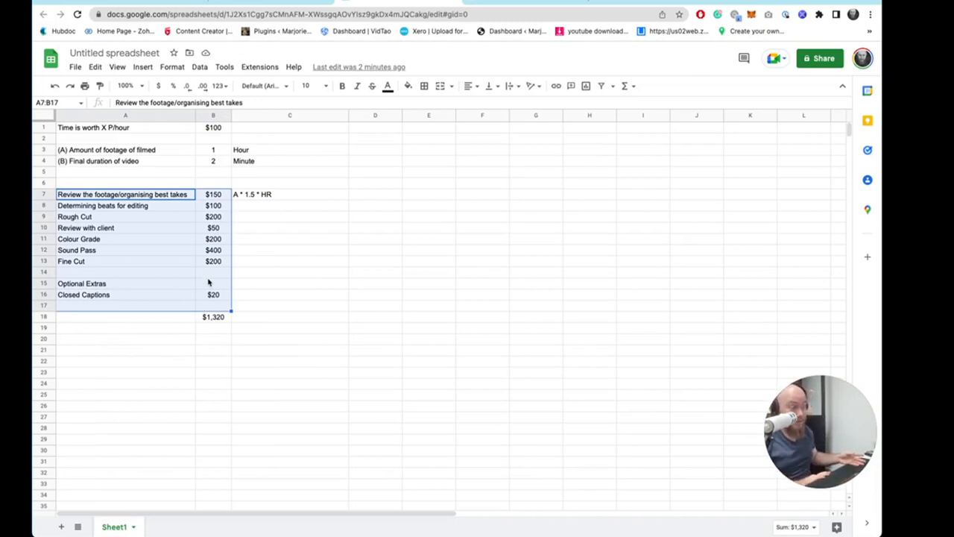
left_click(295, 7)
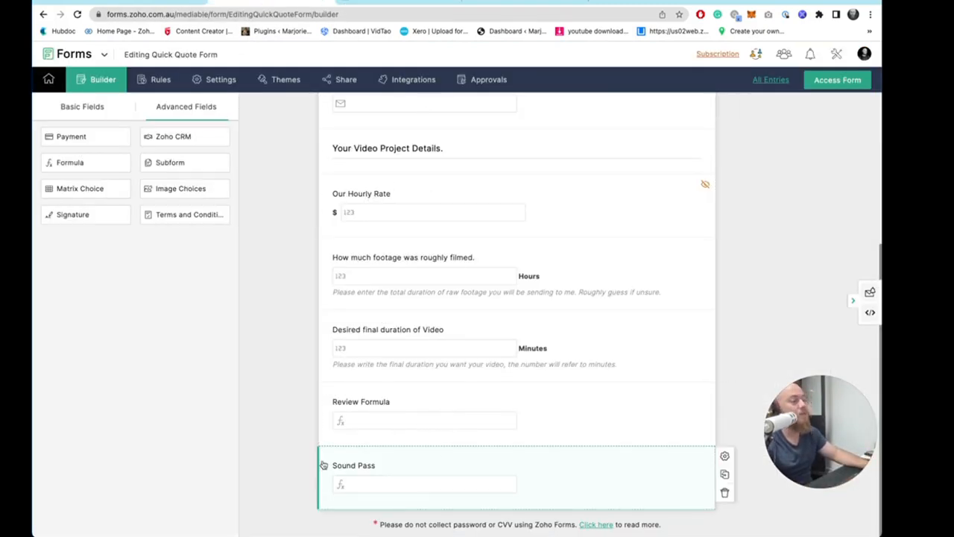
left_click(383, 469)
left_click(598, 98)
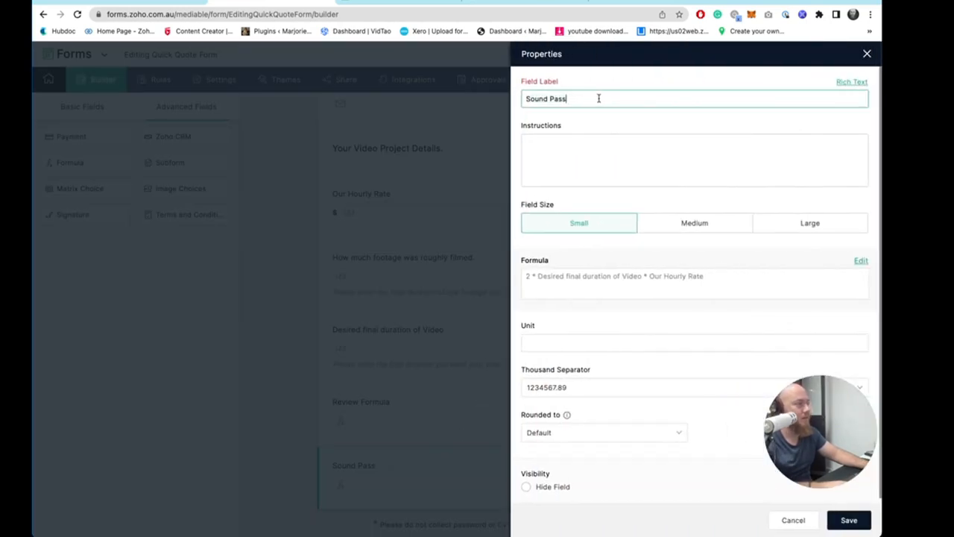
type("Formula")
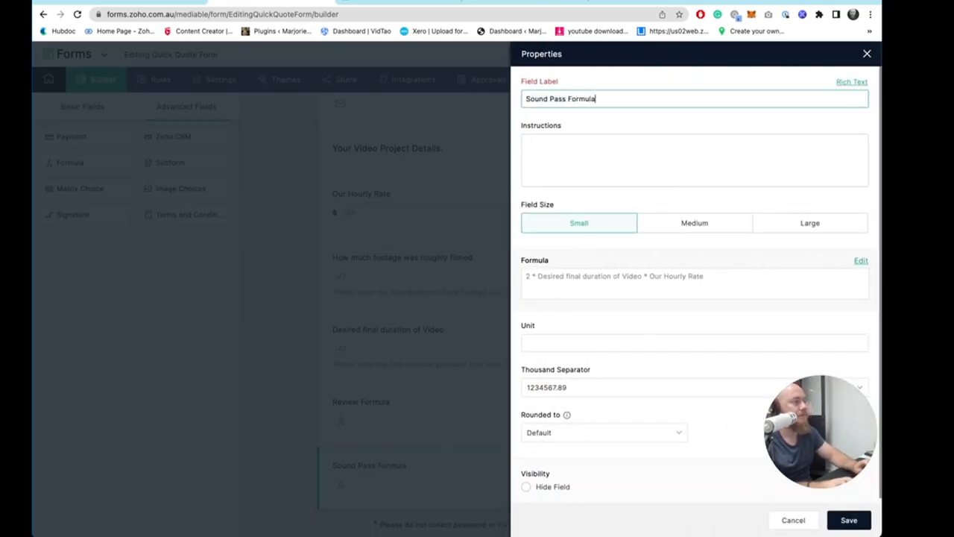
left_click(848, 520)
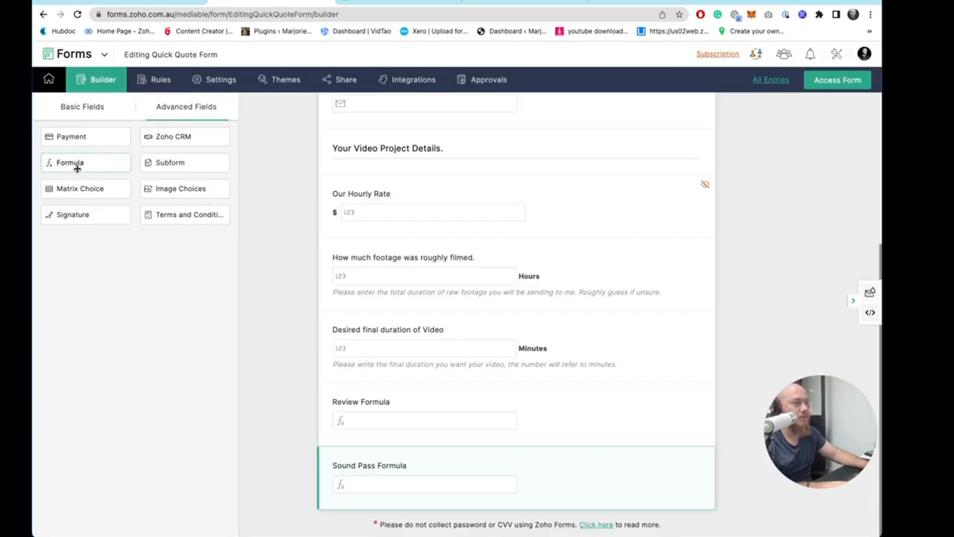
- Add a new Formula field at the end of the form with the formula Review Formula + Sound Pass Formula
left_click_drag(77, 168, 415, 507)
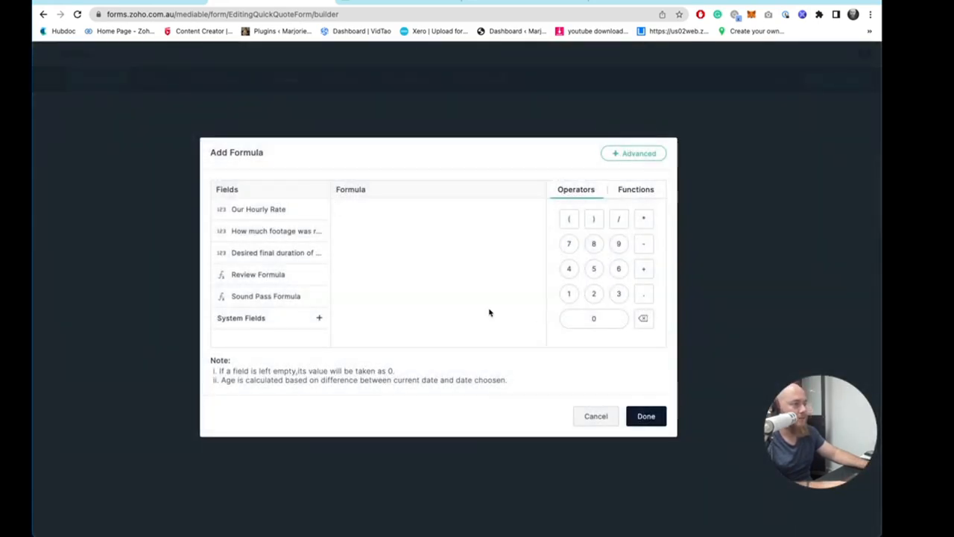
left_click(278, 274)
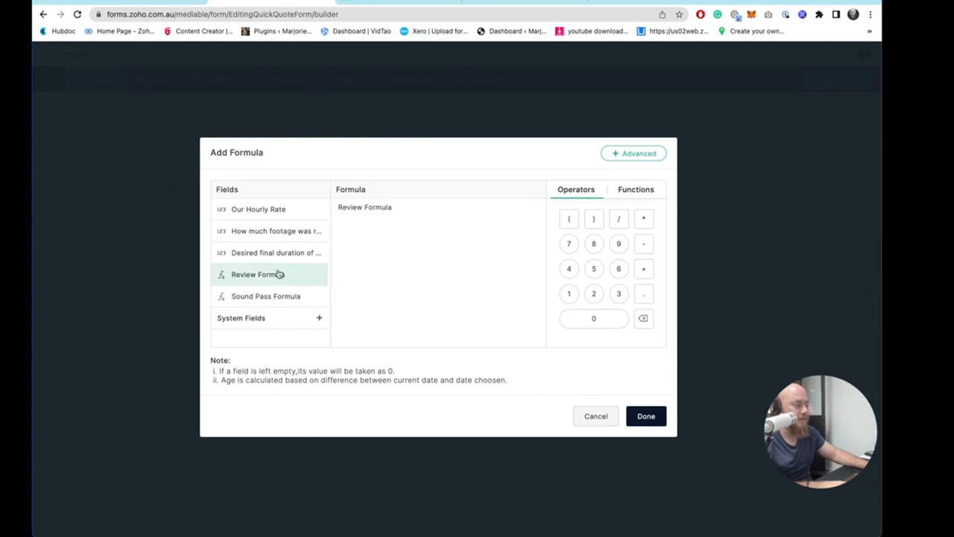
left_click(262, 297)
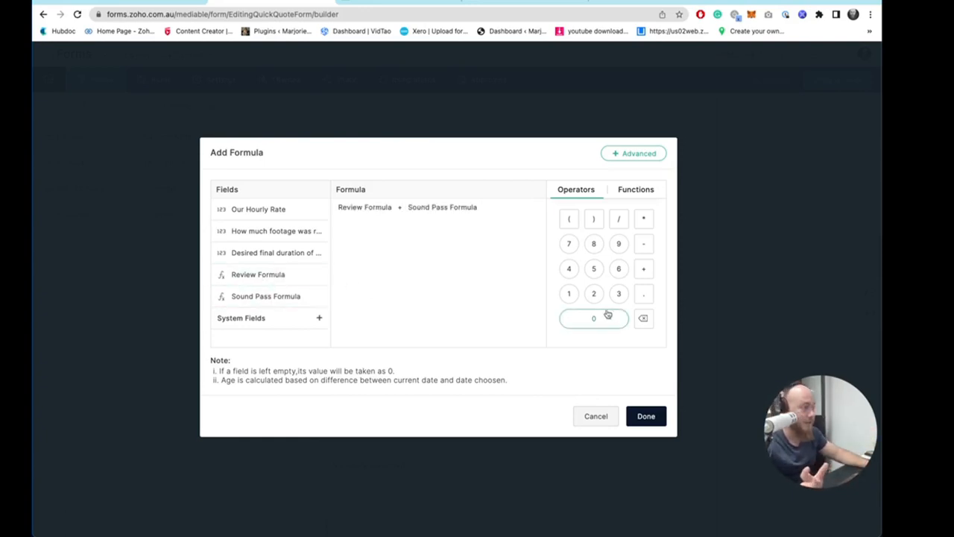
left_click(645, 415)
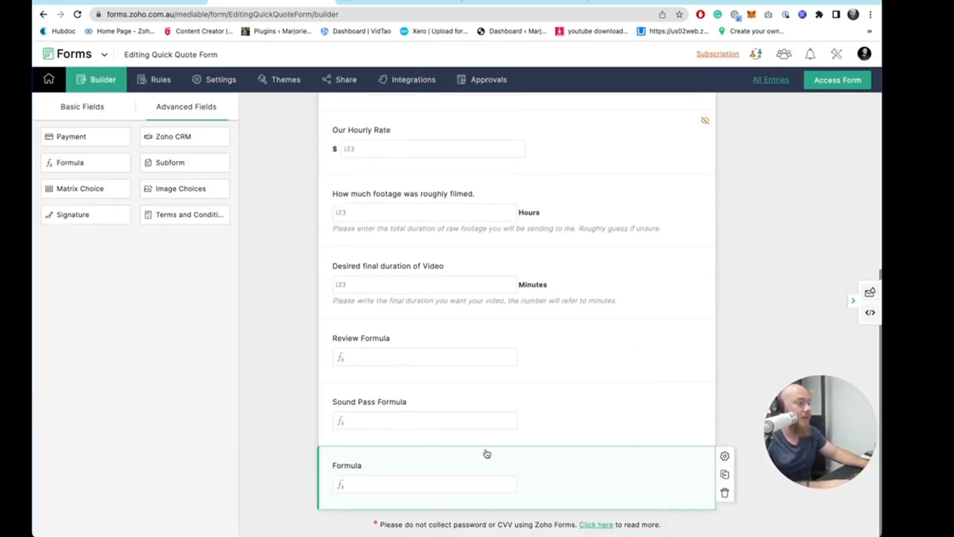
- Label the new formula field "Total Cost Formula" and save it
left_click(385, 462)
key("ctrl+a")
type("To")
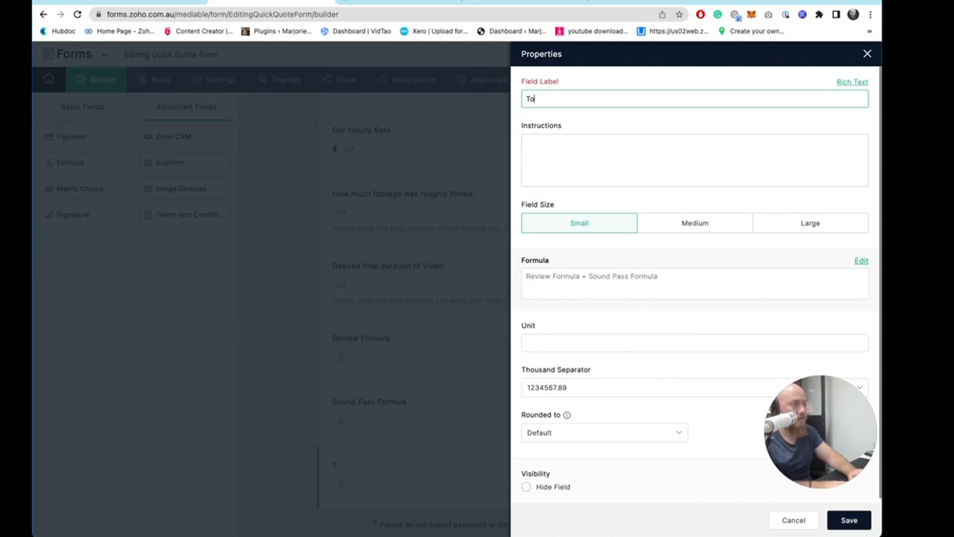
type("tal Cost Formula")
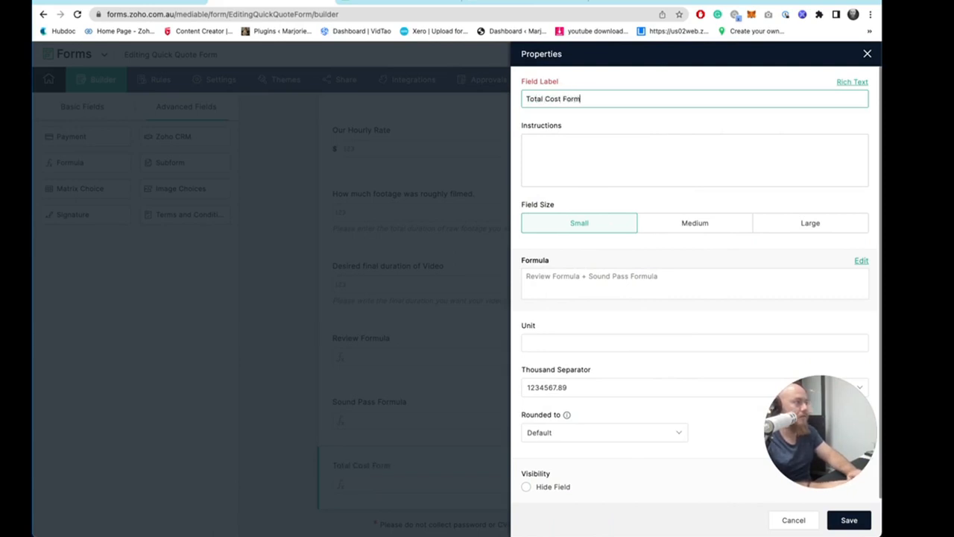
mouse_move(825, 477)
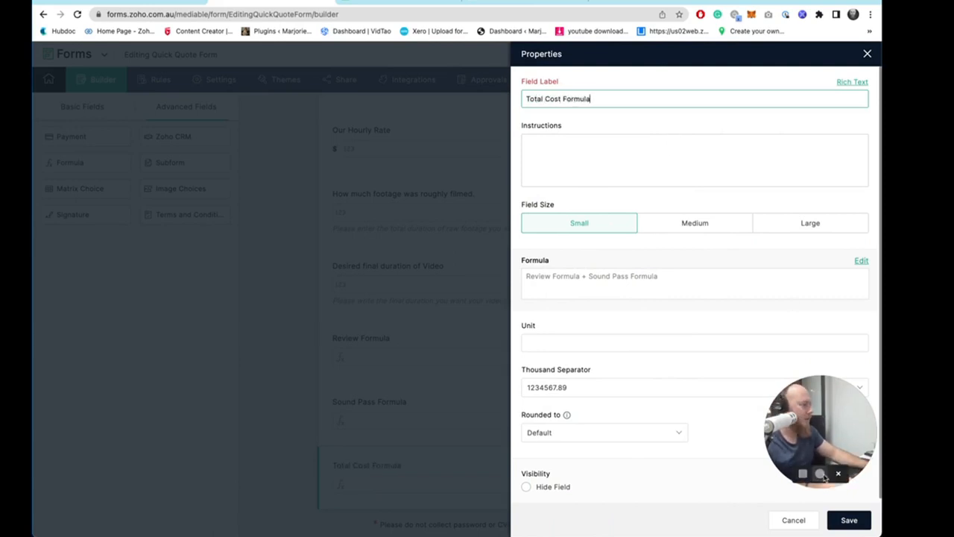
left_click(847, 520)
- Add another Formula field at the end of the form with the formula Total Cost Formula * 1.5
left_click(602, 480)
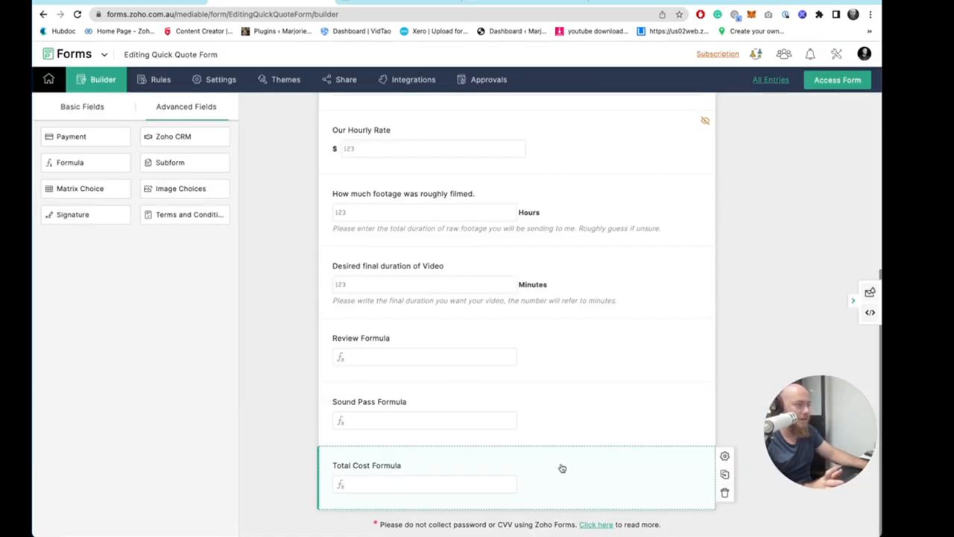
left_click_drag(75, 158, 420, 511)
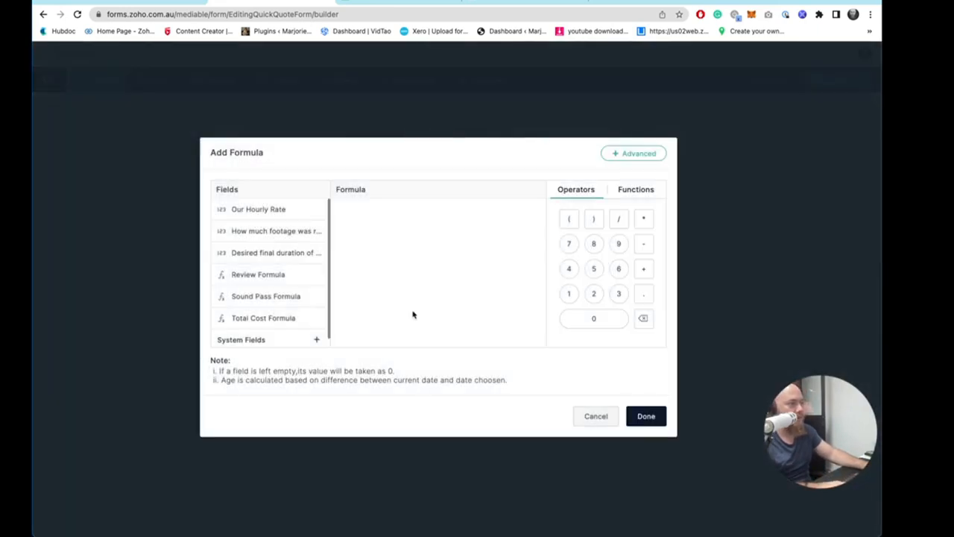
left_click(299, 322)
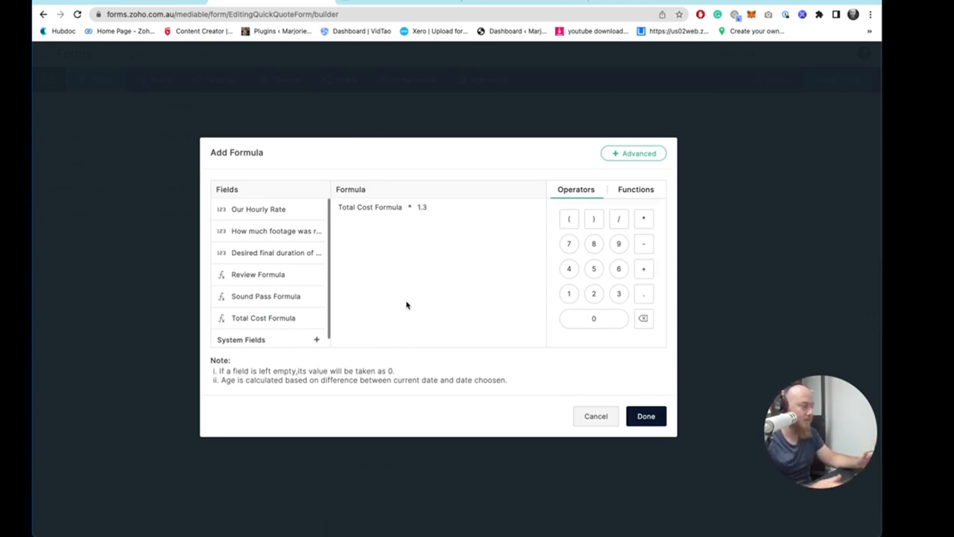
key("BackSpace")
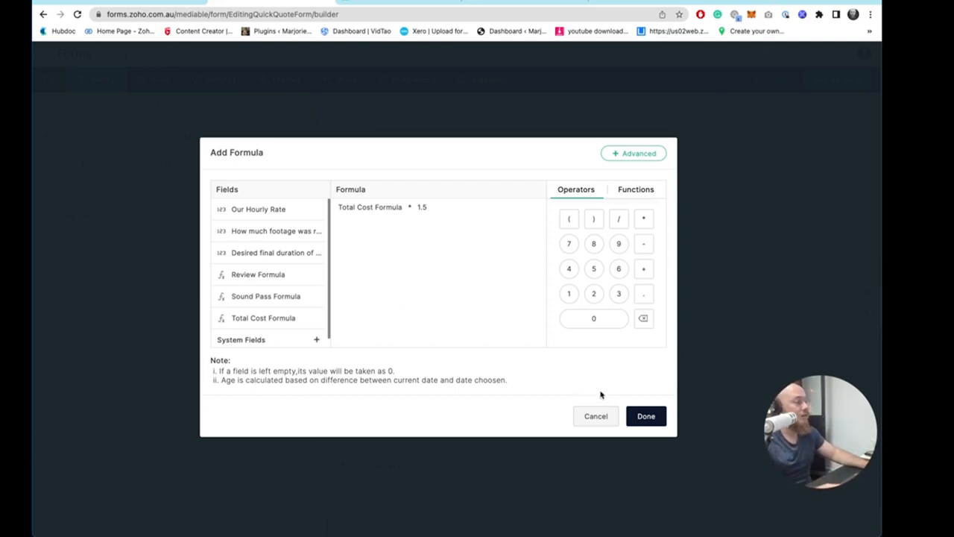
left_click(642, 419)
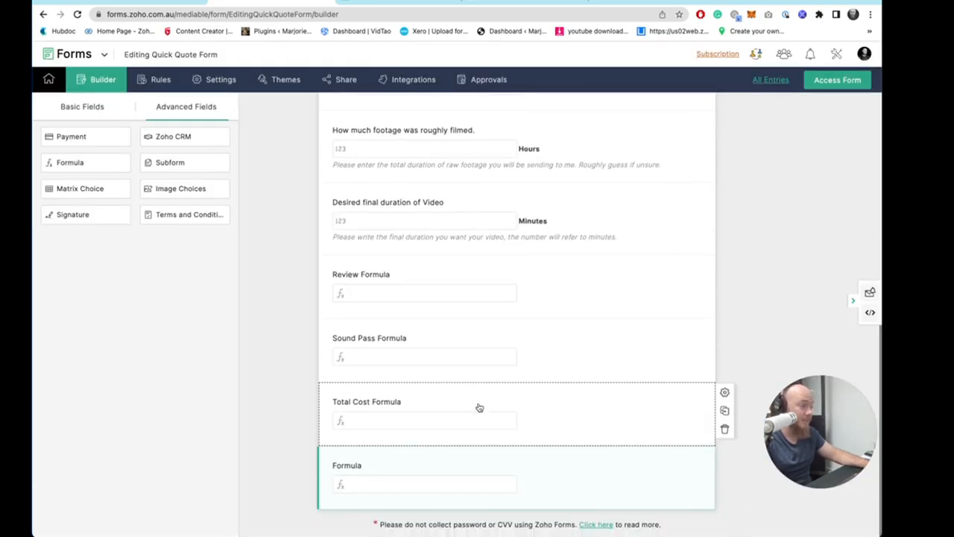
- Label the newest formula field "Profit" and save it
left_click(362, 460)
key("ctrl+a")
type("Profit")
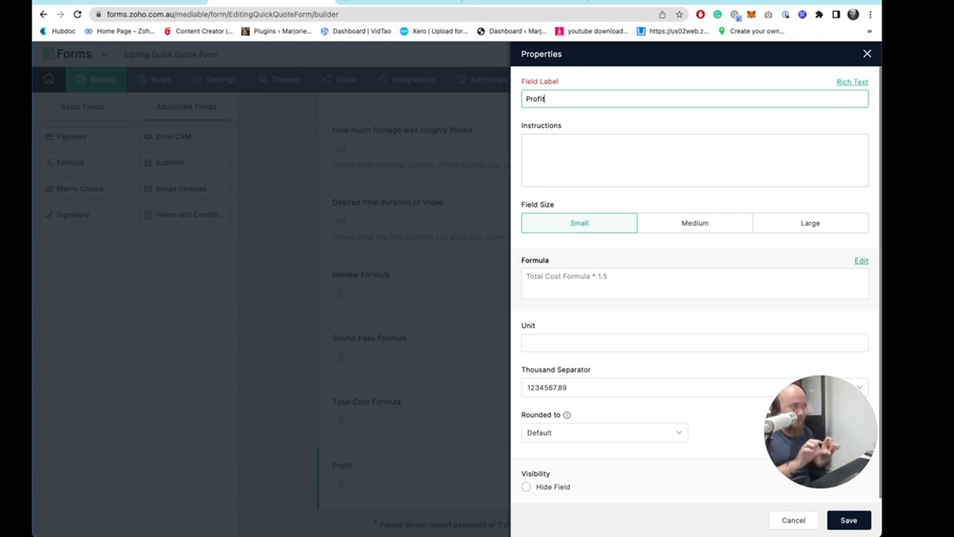
left_click(848, 520)
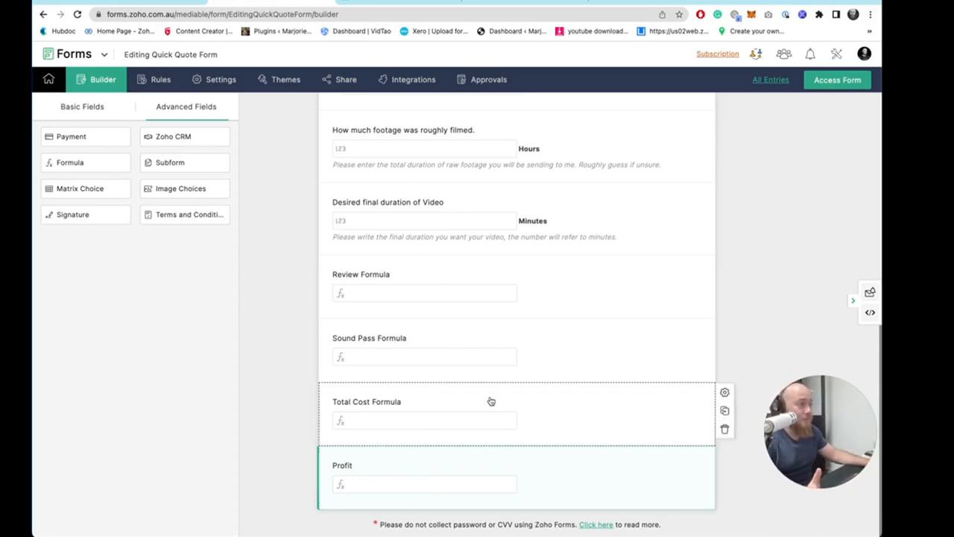
- Open the live form and test it with 2 hours of footage and a 3 minute final duration
left_click(846, 81)
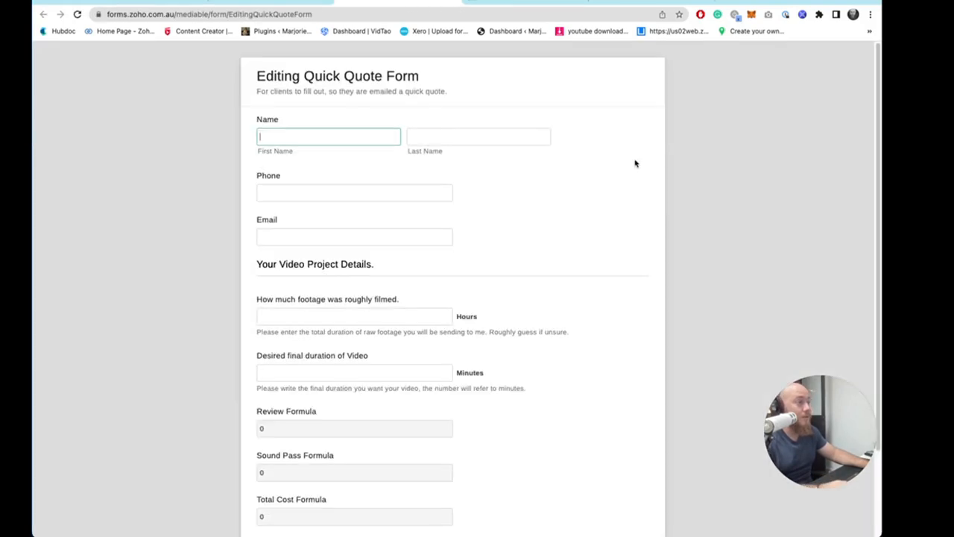
scroll(530, 260, "down", 3)
left_click(333, 209)
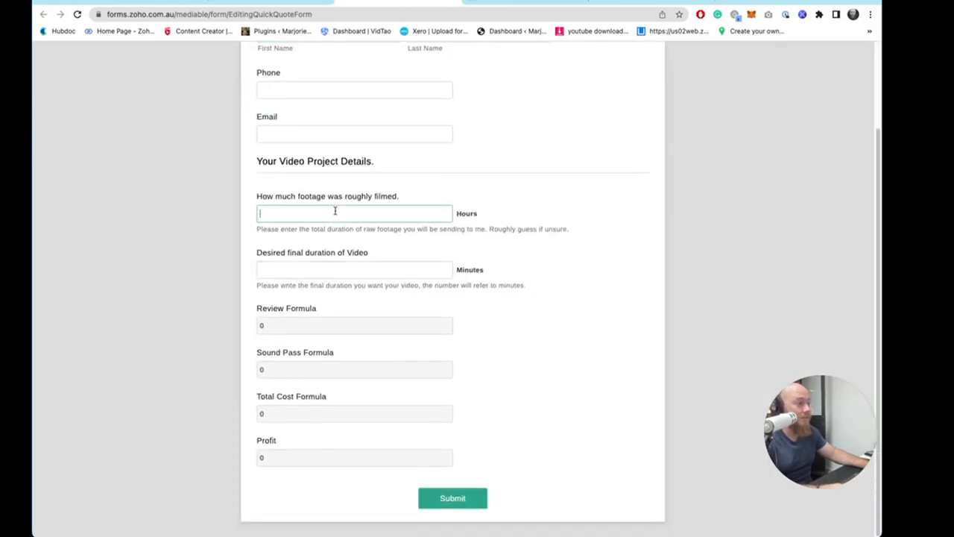
type("2")
left_click(500, 258)
left_click(390, 270)
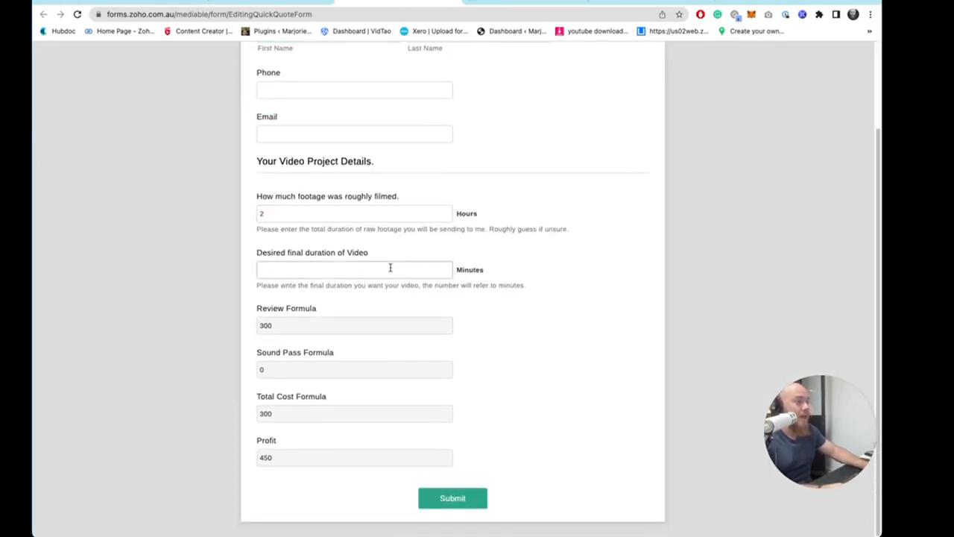
type("3")
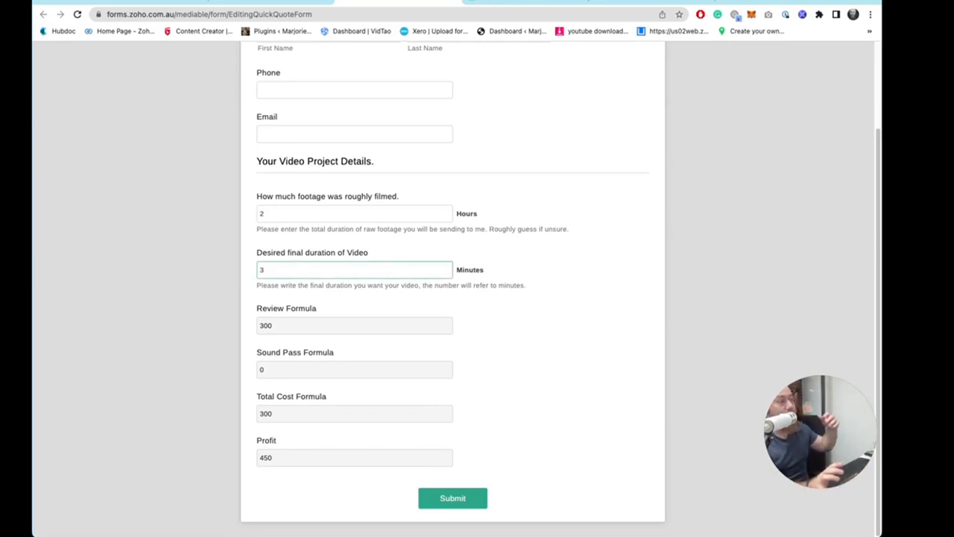
left_click(582, 367)
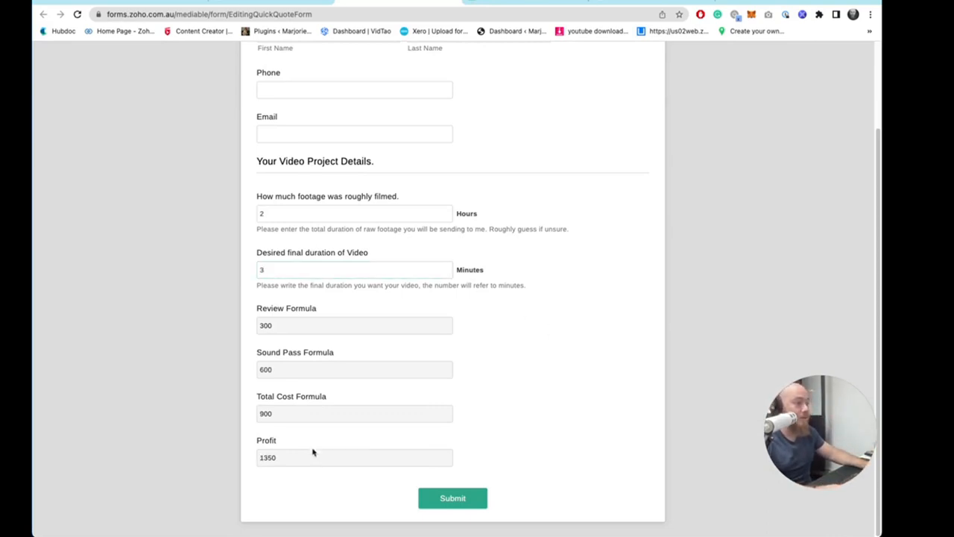
- Retest the live form by changing the footage amount to 3 hours and then to 1 hour
left_click(294, 213)
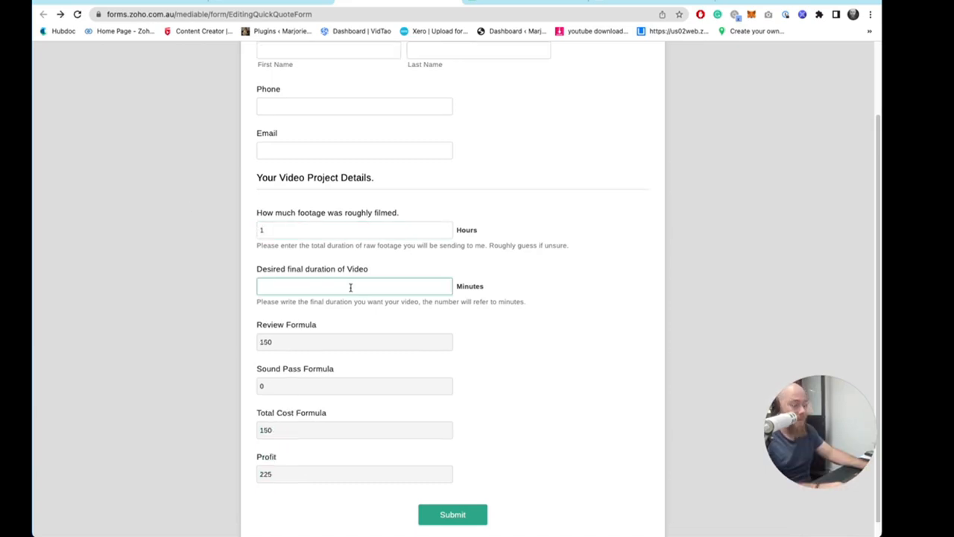
type("3")
left_click(505, 362)
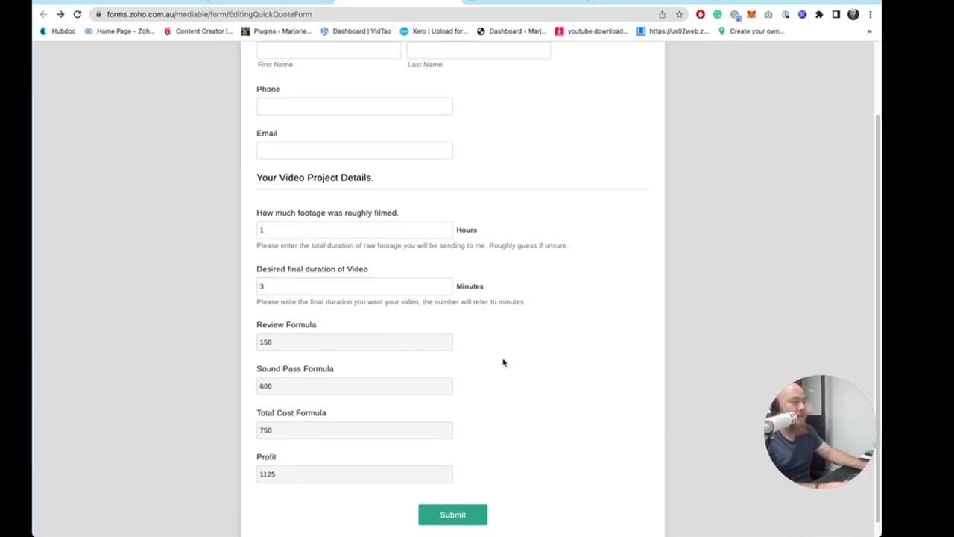
left_click_drag(280, 230, 200, 215)
type("3")
left_click(556, 347)
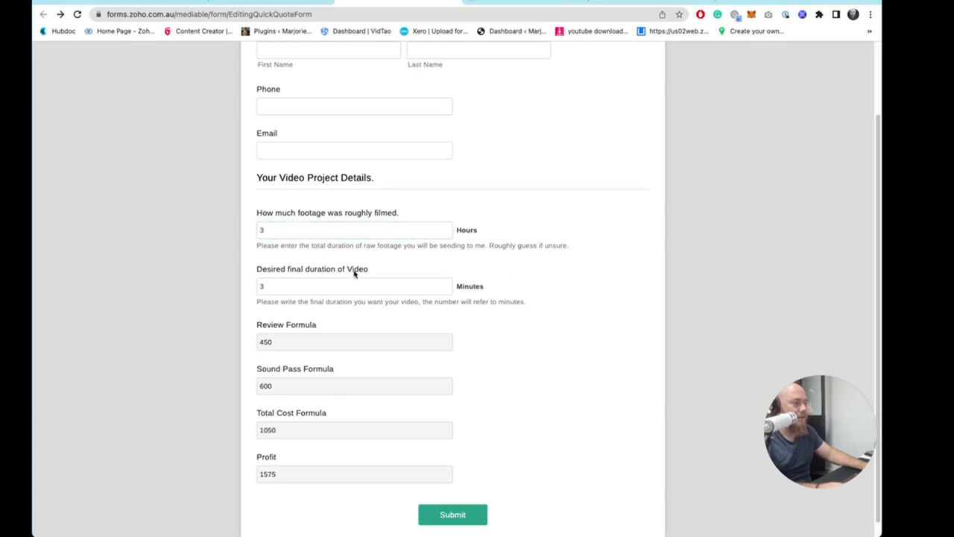
left_click(283, 229)
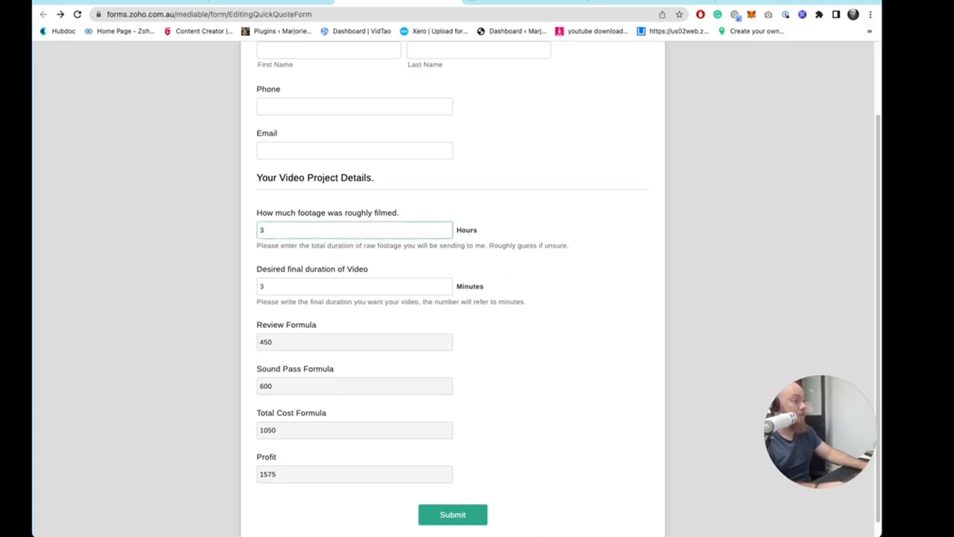
key("BackSpace")
type("1")
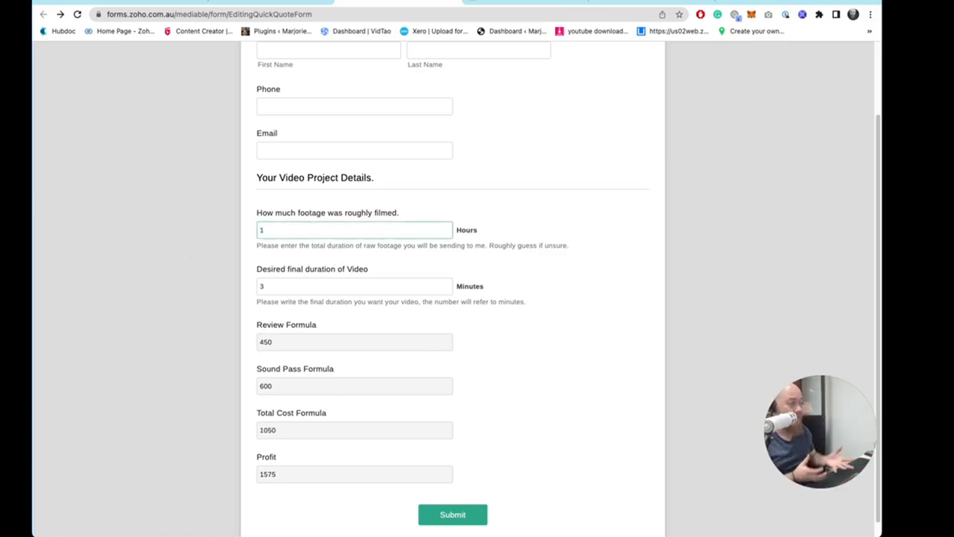
left_click(573, 412)
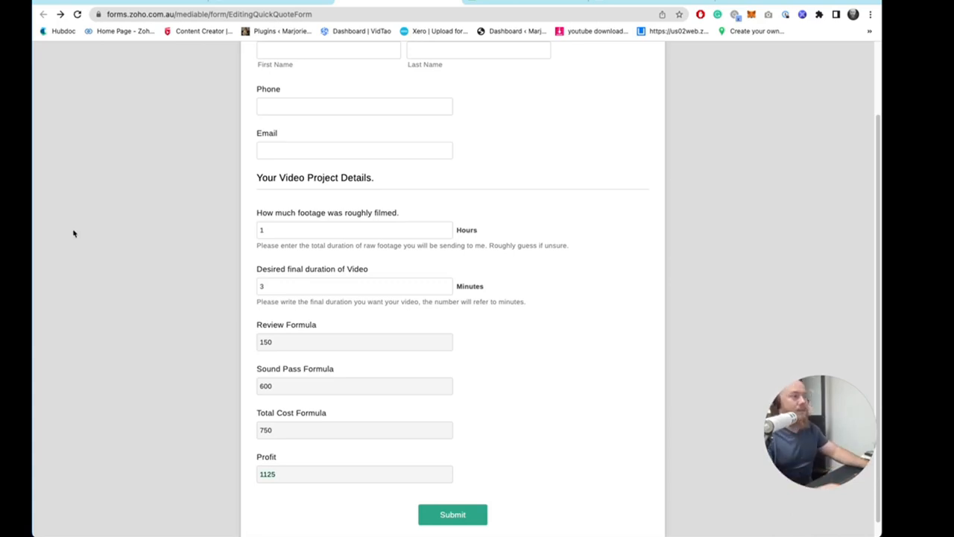
- Compare the builder's formula fields with the calculated results shown on the live form
left_click(276, 3)
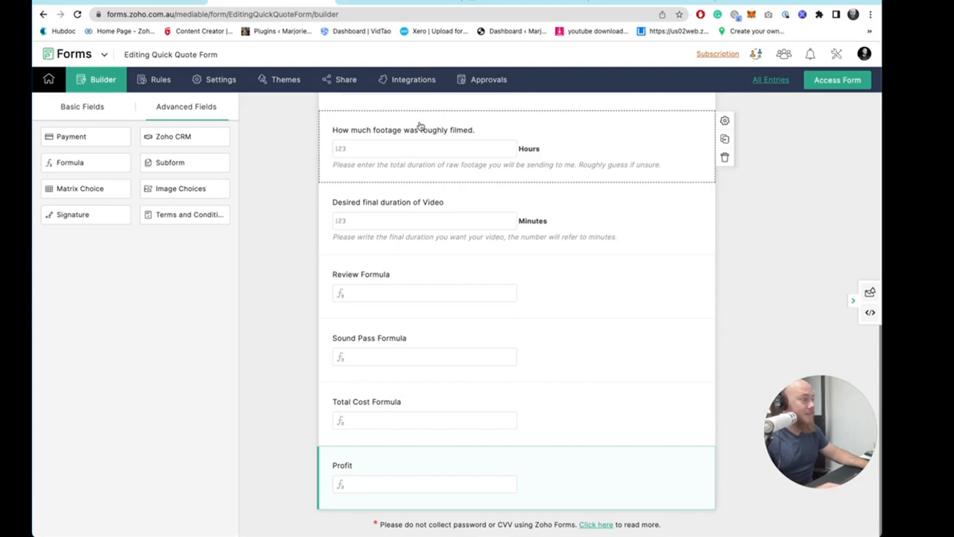
left_click(409, 3)
left_click(305, 226)
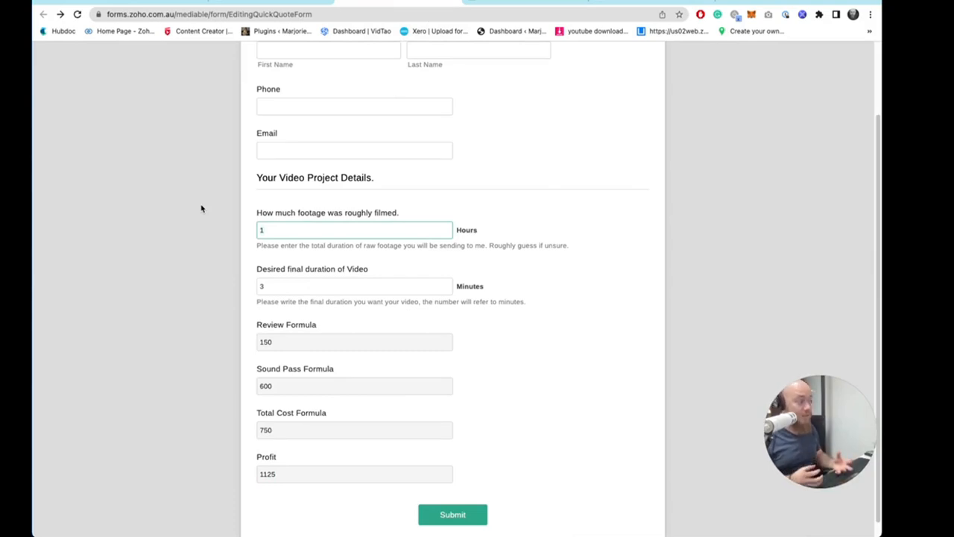
left_click(255, 5)
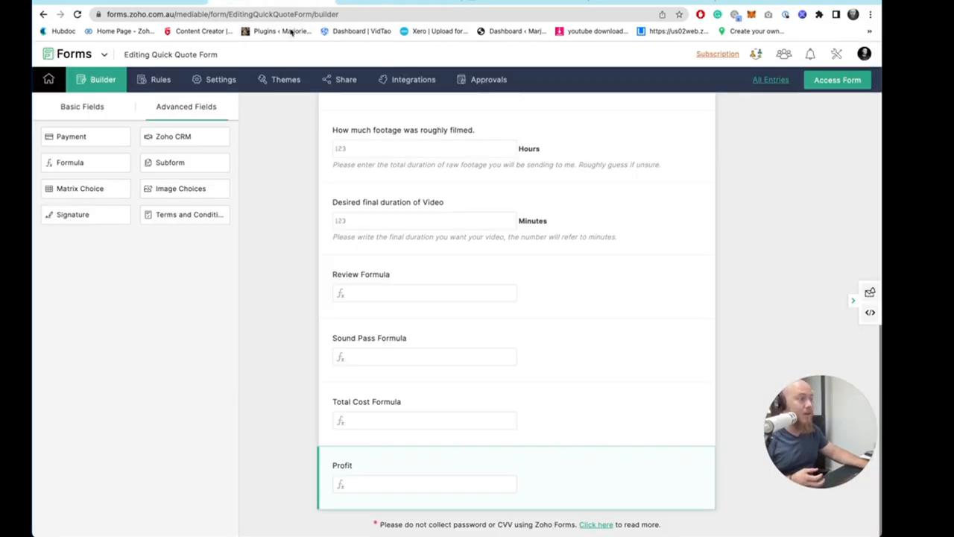
left_click(373, 3)
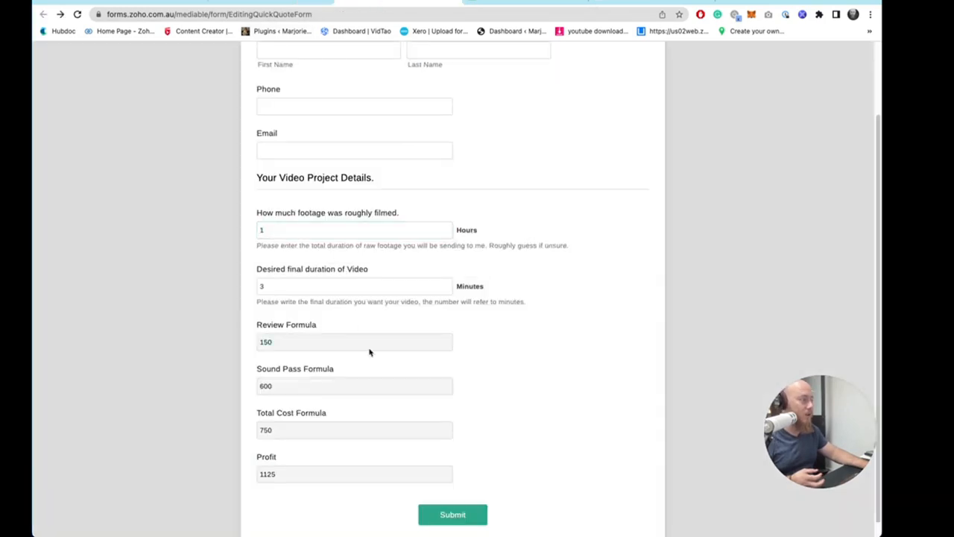
double_click(264, 326)
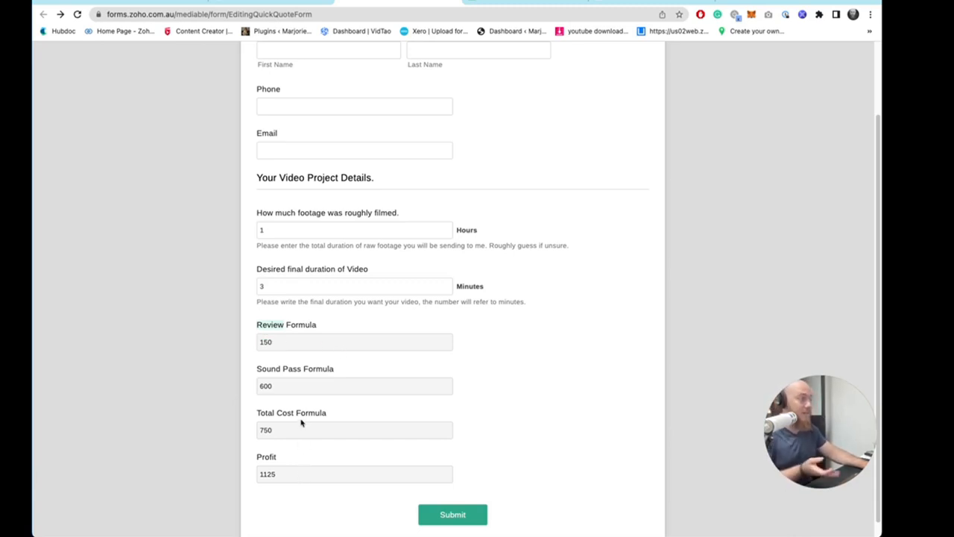
left_click_drag(262, 328, 356, 475)
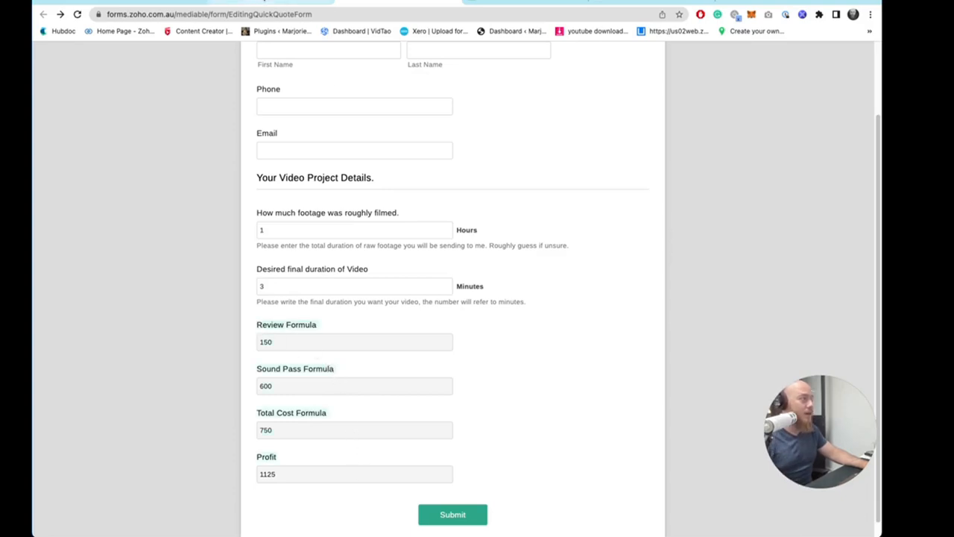
left_click(298, 2)
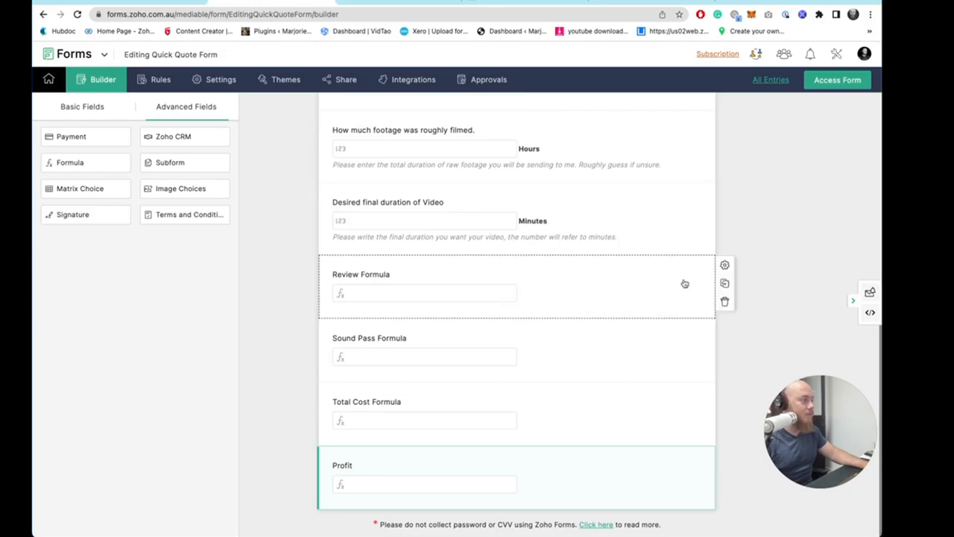
- Set the Review Formula field to be hidden and save it
left_click(724, 265)
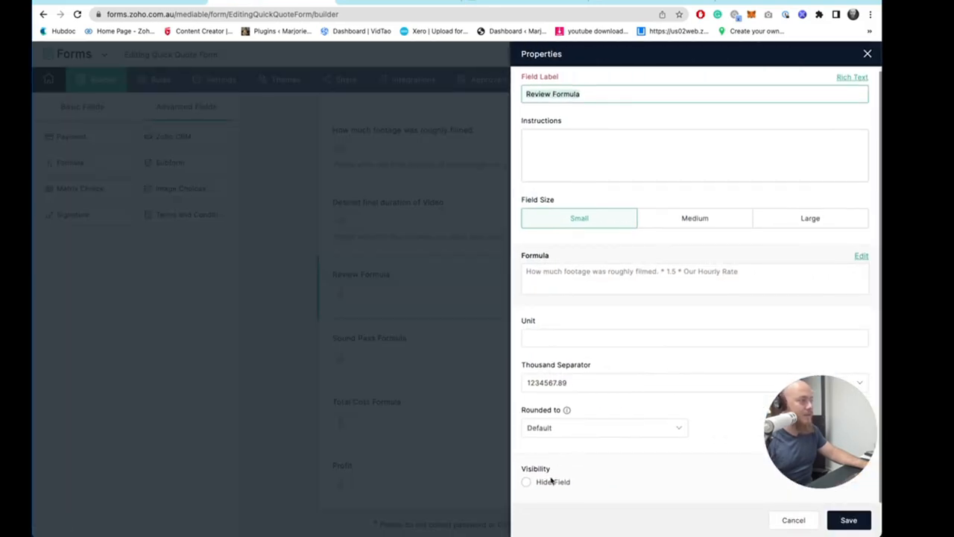
left_click(551, 483)
left_click(856, 520)
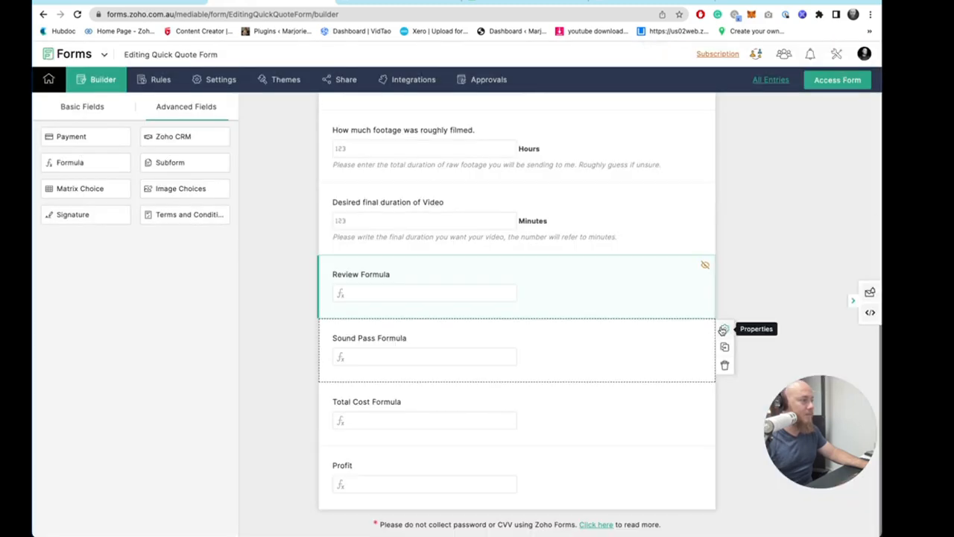
- Set the Sound Pass Formula field to be hidden and save it
left_click(723, 330)
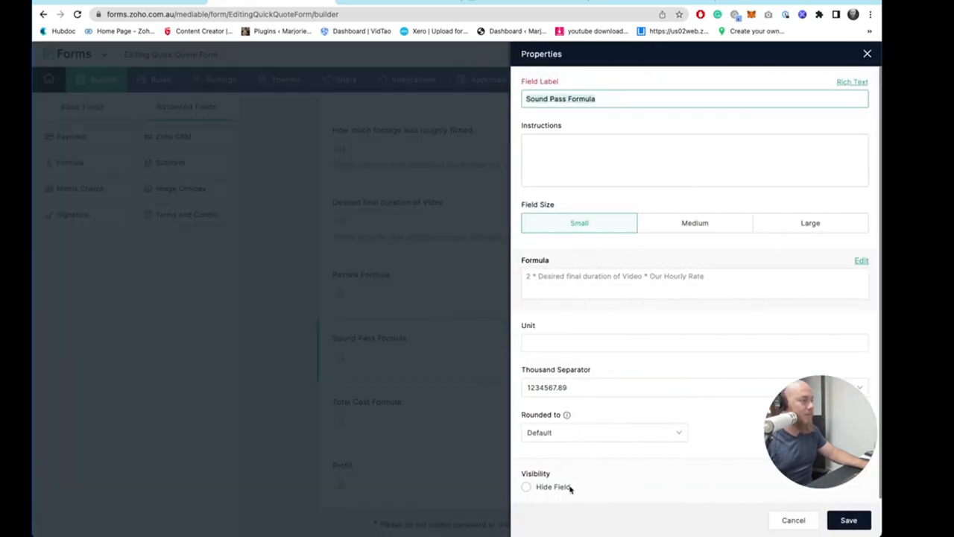
left_click(566, 487)
left_click(836, 522)
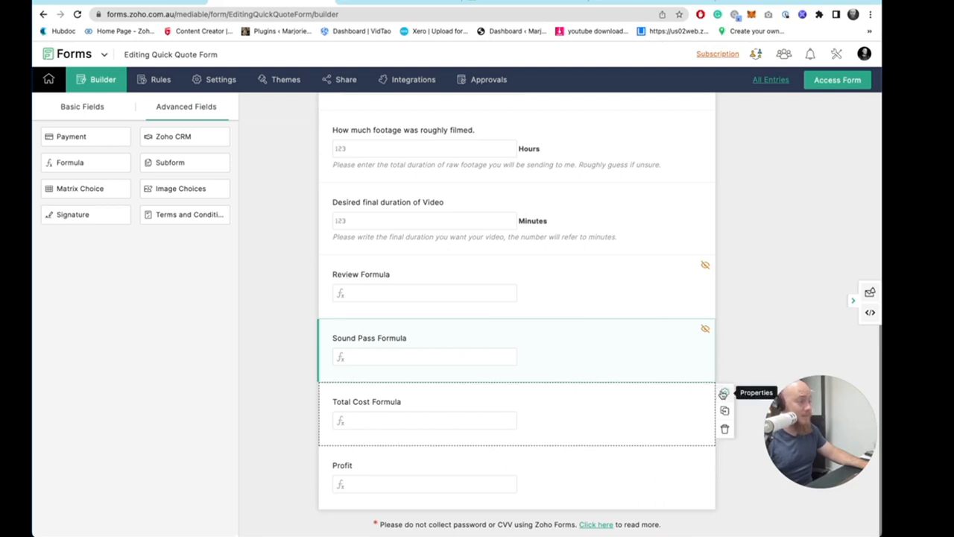
- Set the Total Cost Formula field to be hidden and save it
left_click(724, 392)
left_click(526, 486)
left_click(853, 525)
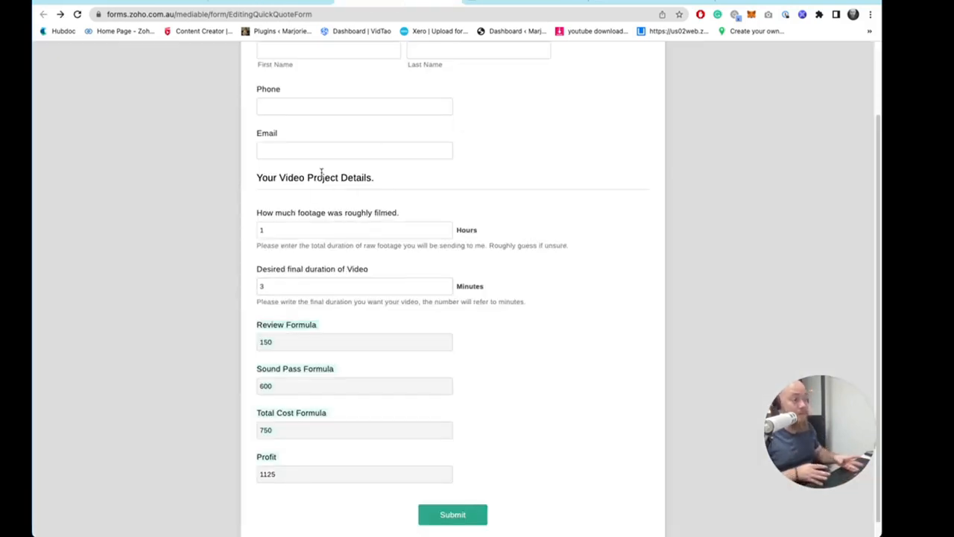
- Reload the live form and test it with 1 hour of footage and a 3 minute final duration
left_click(76, 14)
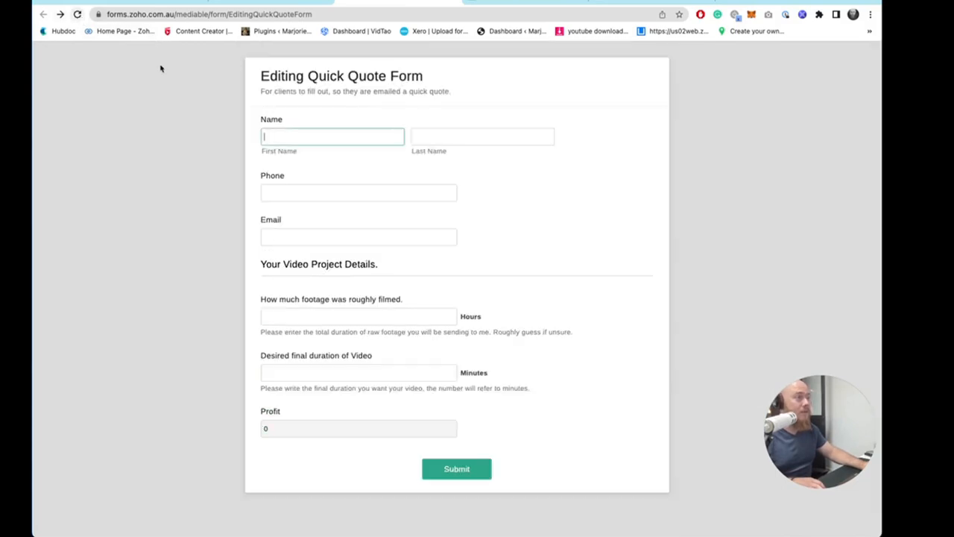
left_click(313, 319)
type("1")
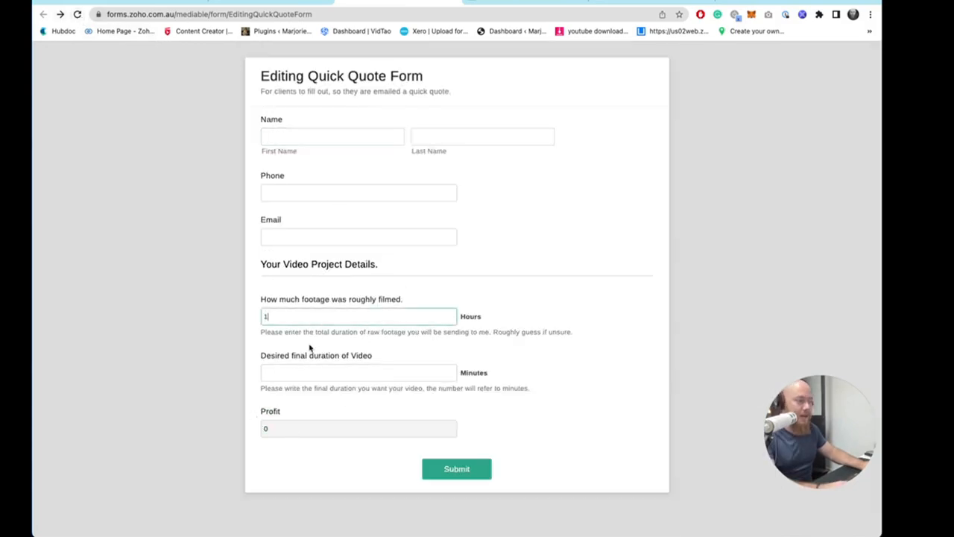
left_click(324, 373)
type("3")
left_click(357, 430)
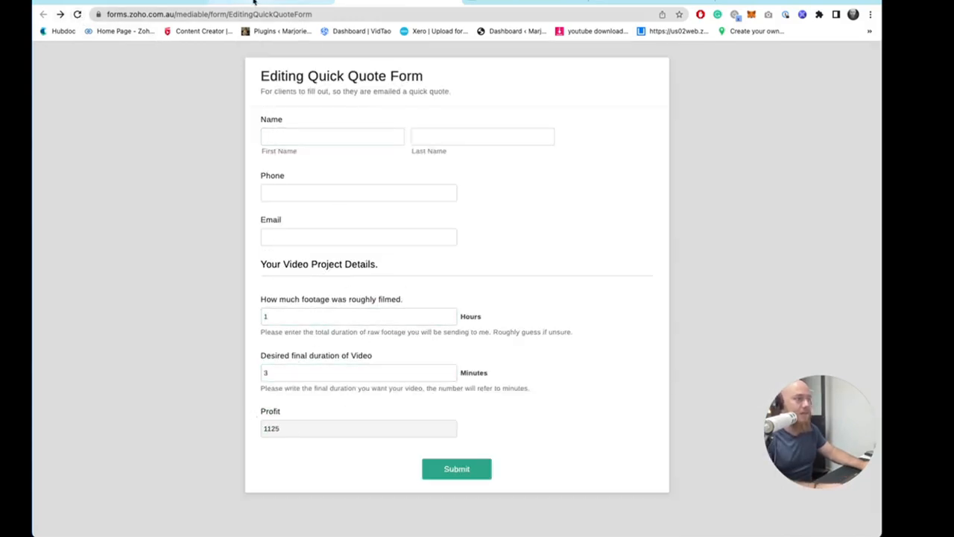
- Add a new formula field to the form with the formula Profit * 0.9
left_click(254, 2)
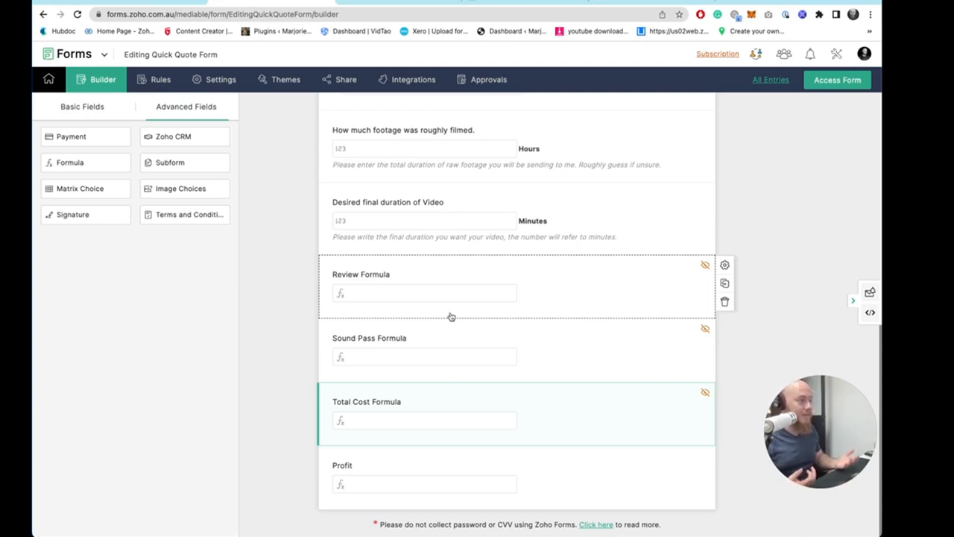
left_click_drag(91, 164, 514, 506)
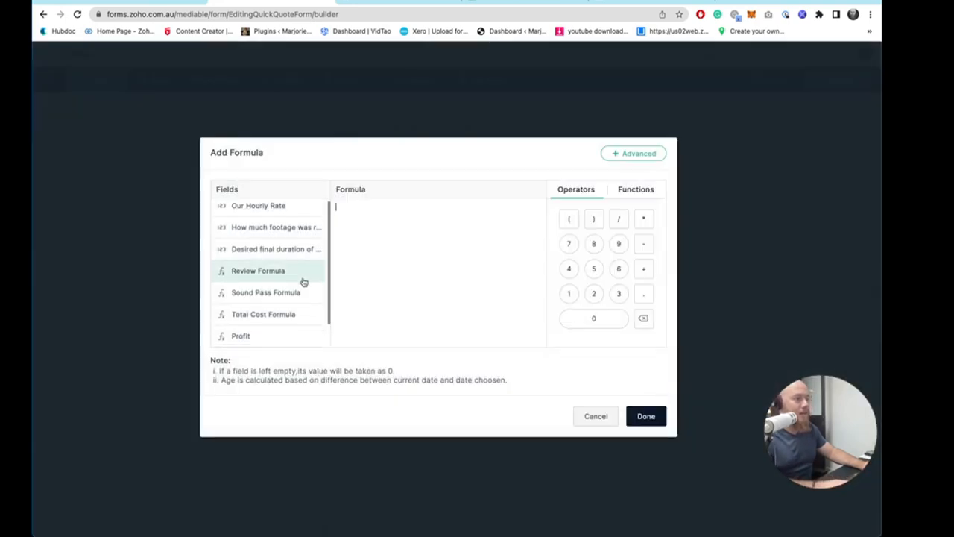
scroll(303, 281, "down", 1)
left_click(266, 307)
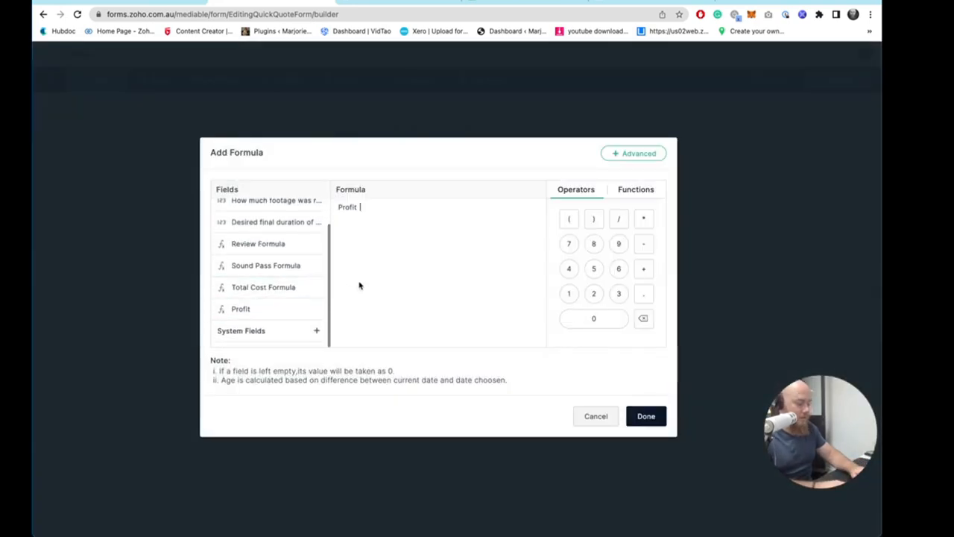
type("*")
key("BackSpace")
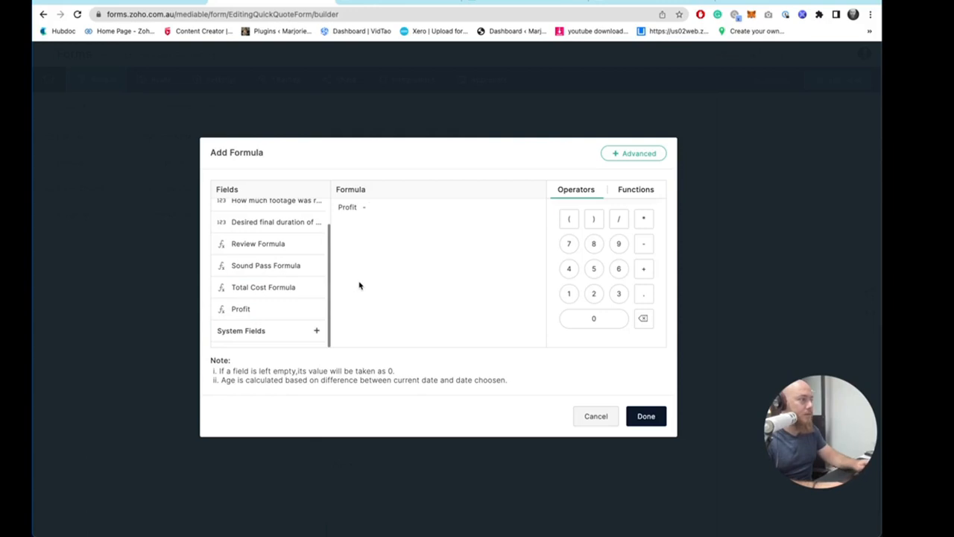
type("- 10")
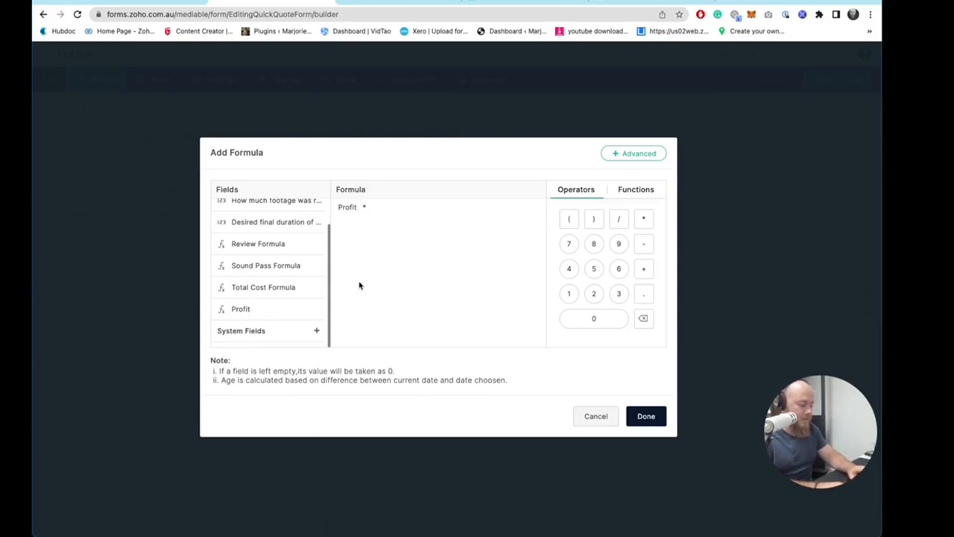
type("0.9")
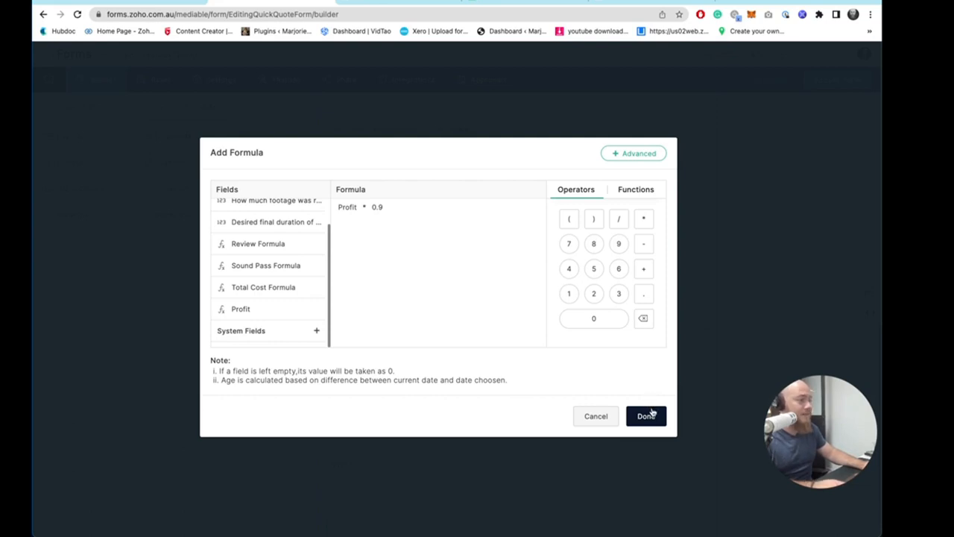
left_click(646, 416)
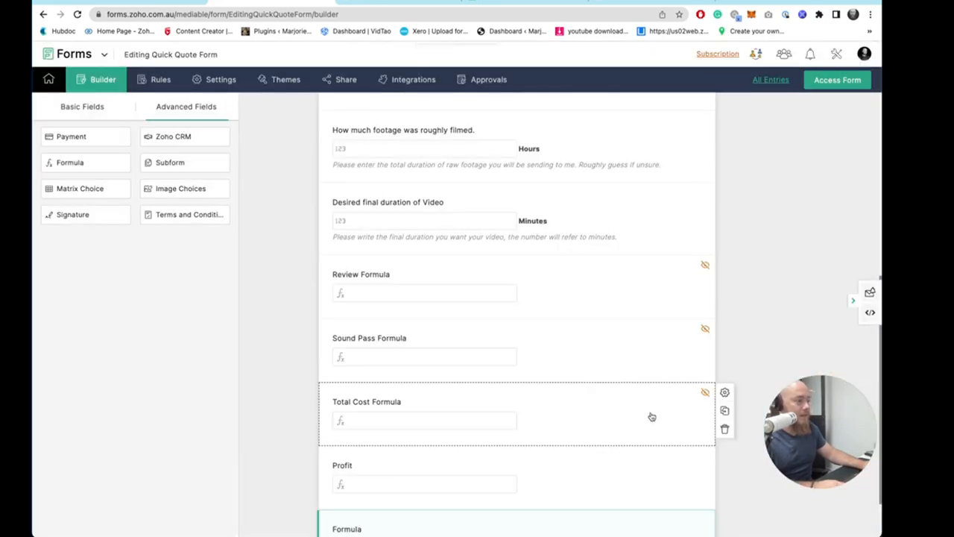
- Label the new formula field Low Range Offer and save it
left_click(384, 461)
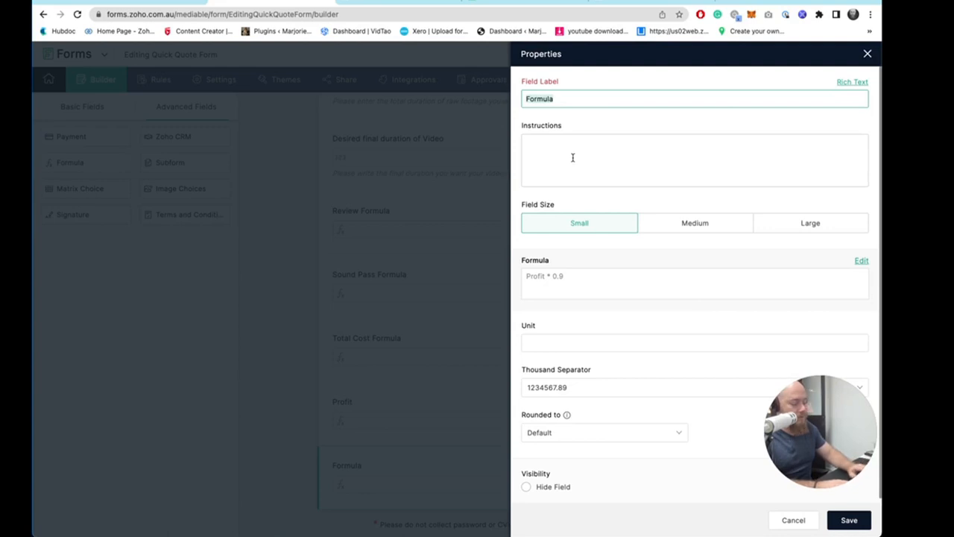
type("Low range Offer")
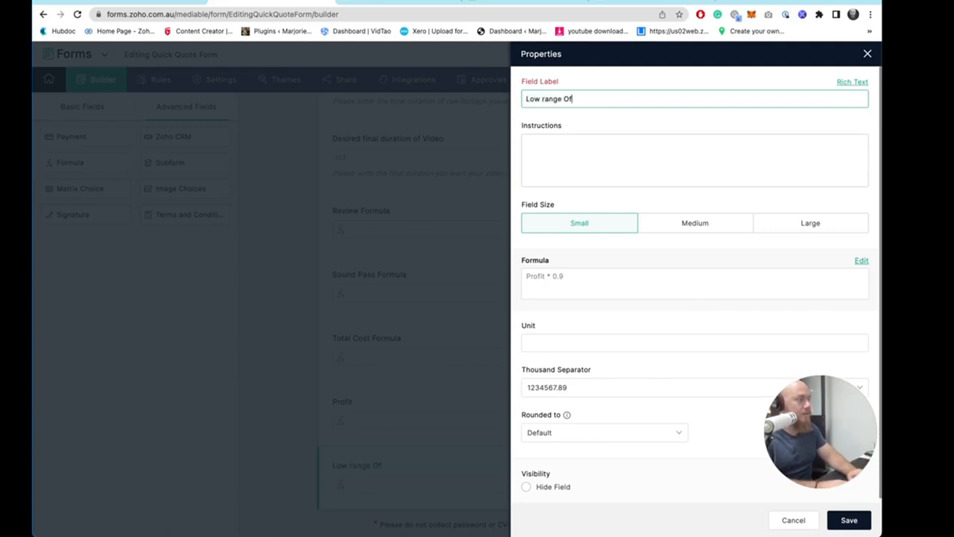
left_click(545, 99)
key("BackSpace")
type("R")
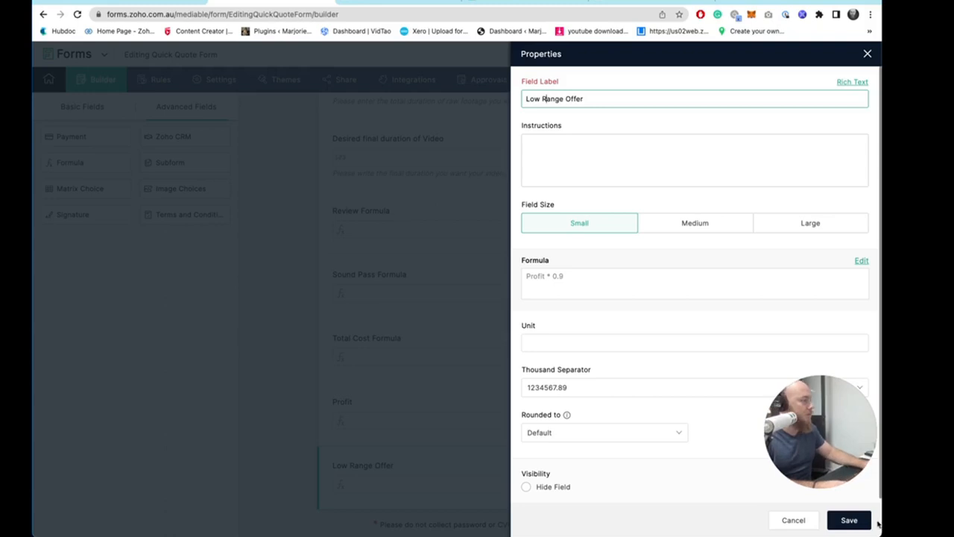
left_click(841, 519)
- Duplicate the Low Range Offer field and rename the copy High Range Offer
left_click(537, 454)
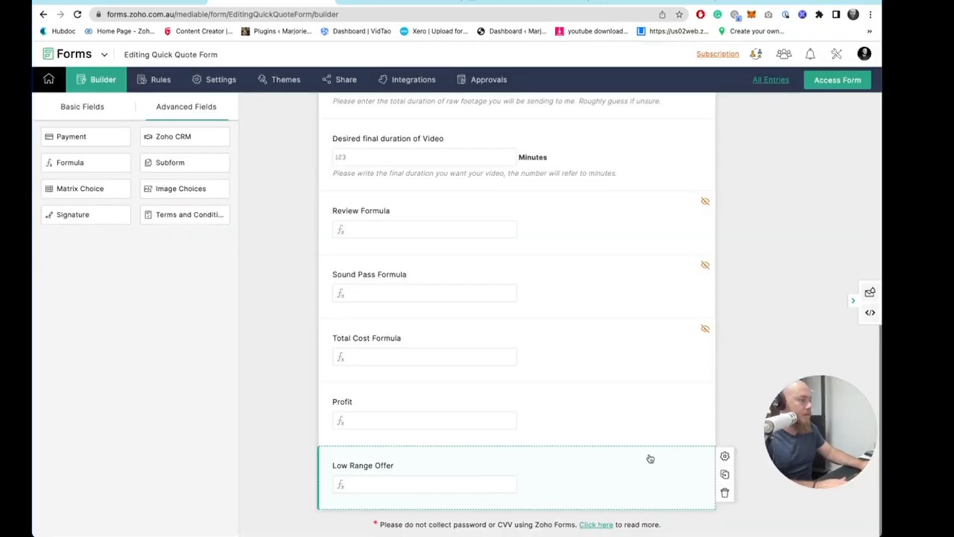
left_click(725, 474)
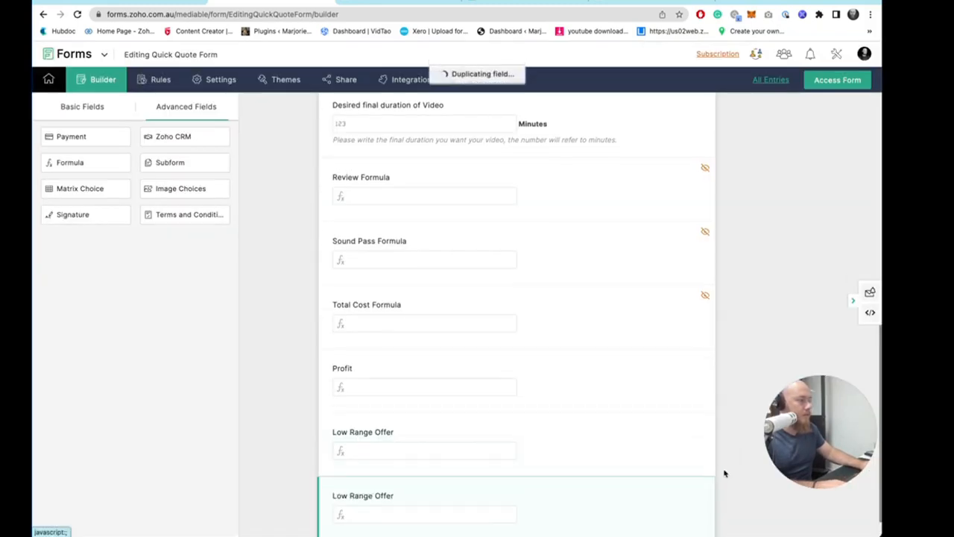
left_click(378, 466)
left_click(536, 97)
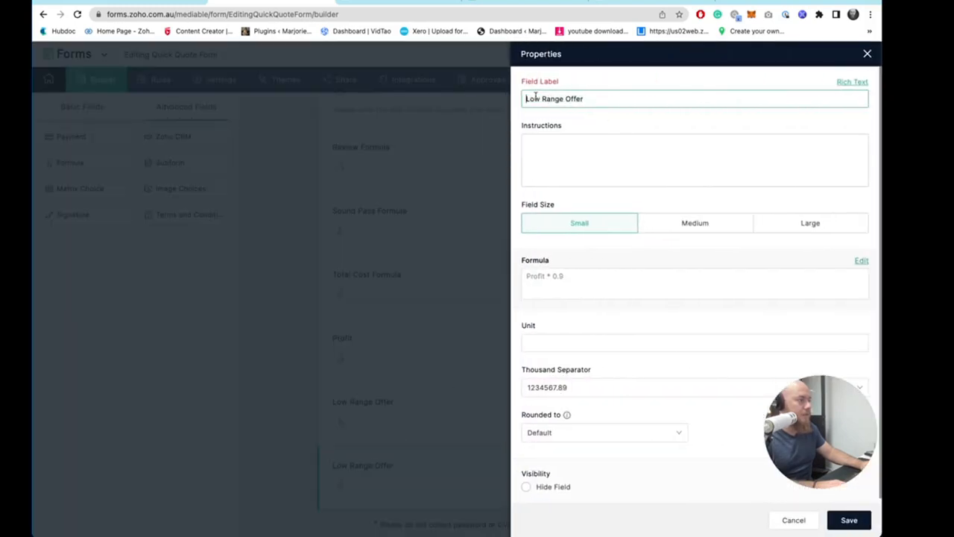
double_click(531, 100)
type("High")
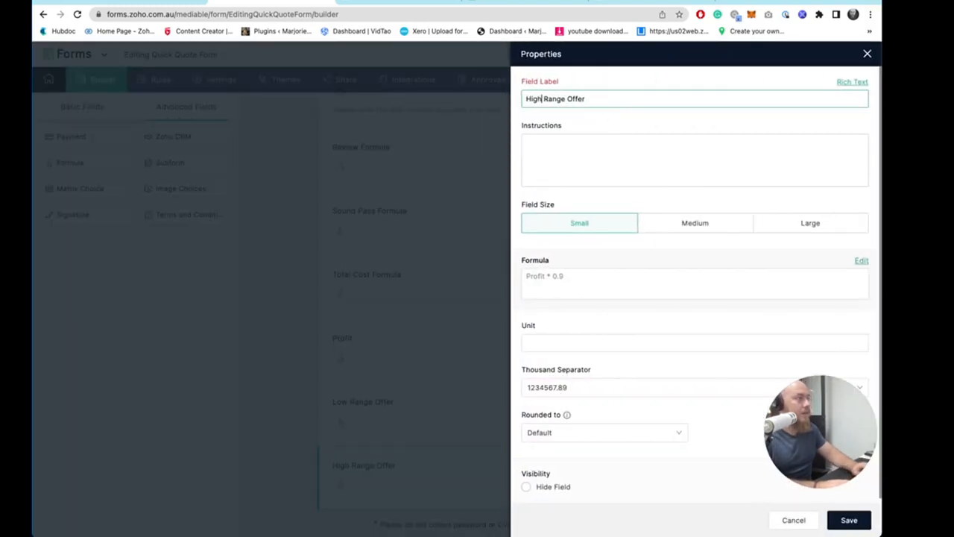
- Set the High Range Offer formula to Profit * 1.1 and save the field
left_click(565, 282)
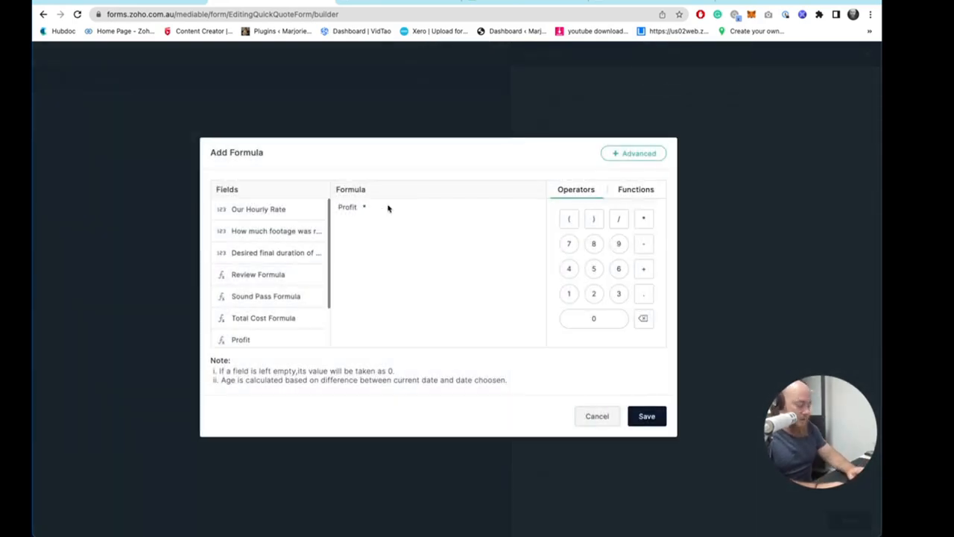
type(".1")
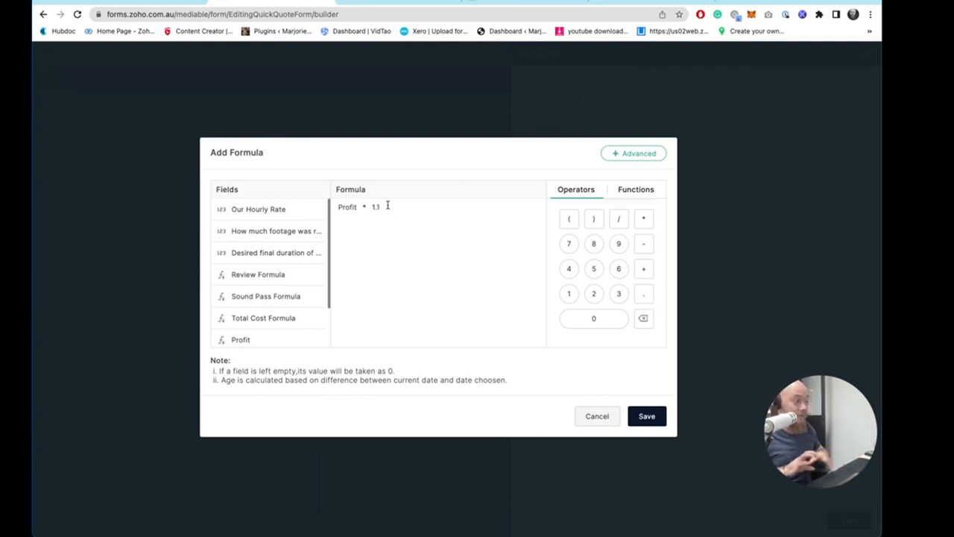
left_click(653, 422)
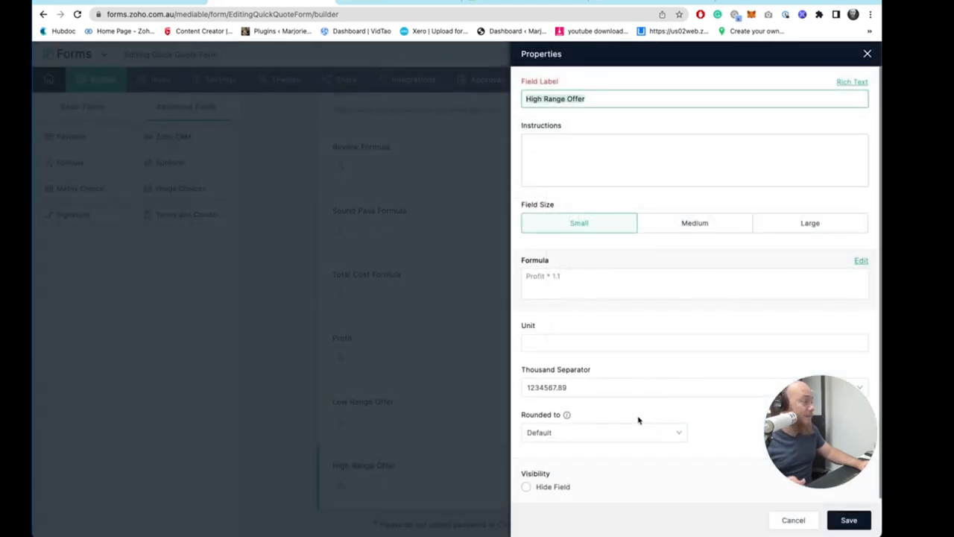
left_click(847, 521)
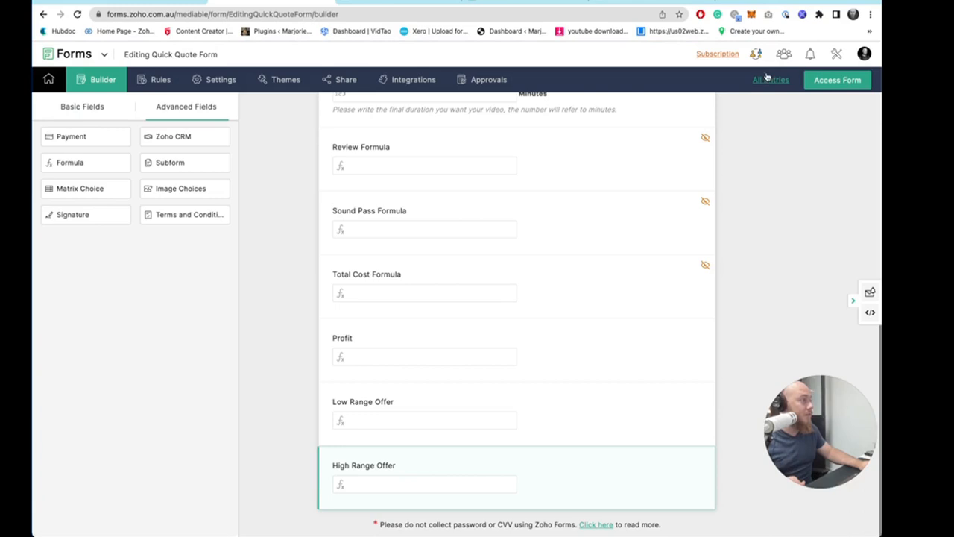
- Open the live form and check the offer ranges with 1 hour of footage and a 3 minute video
left_click(833, 83)
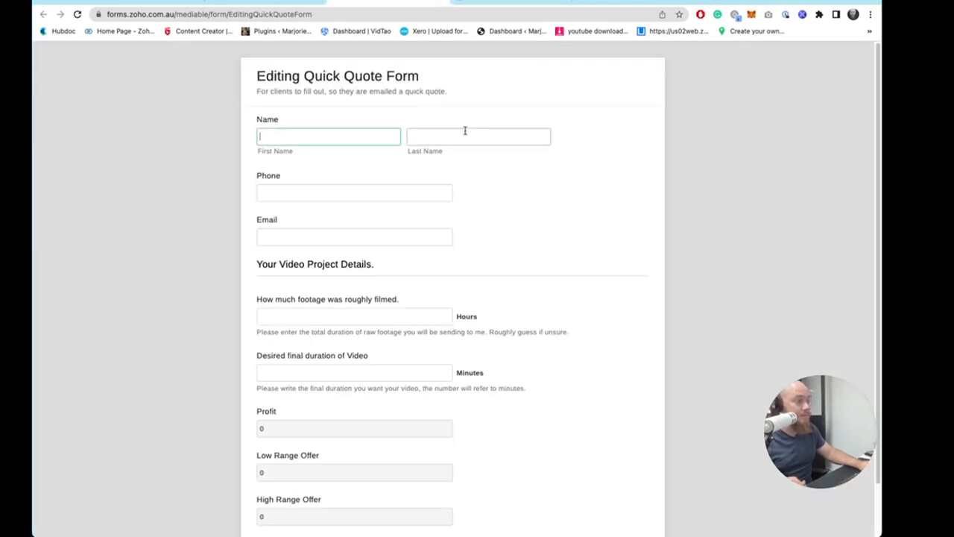
scroll(403, 193, "down", 1)
left_click(313, 255)
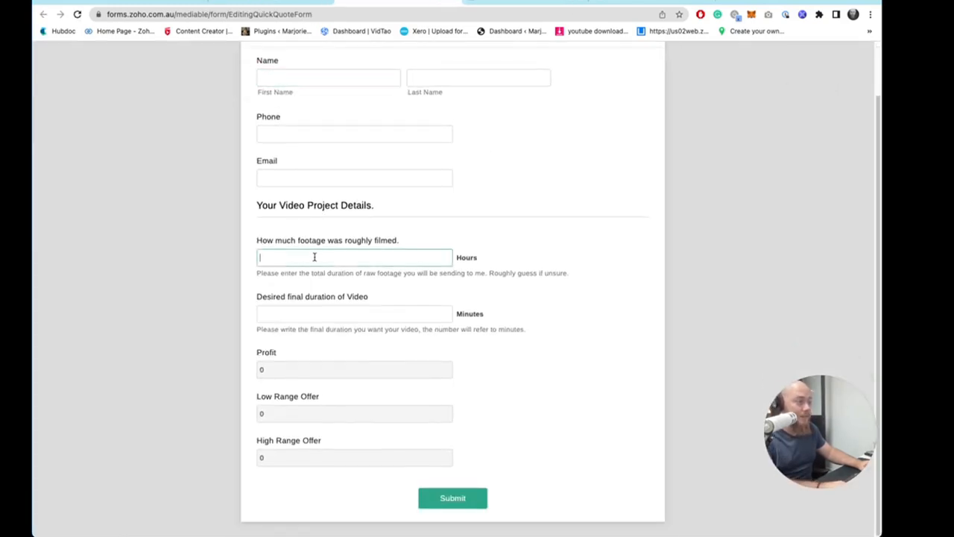
type("3")
left_click(293, 308)
double_click(284, 259)
type("1")
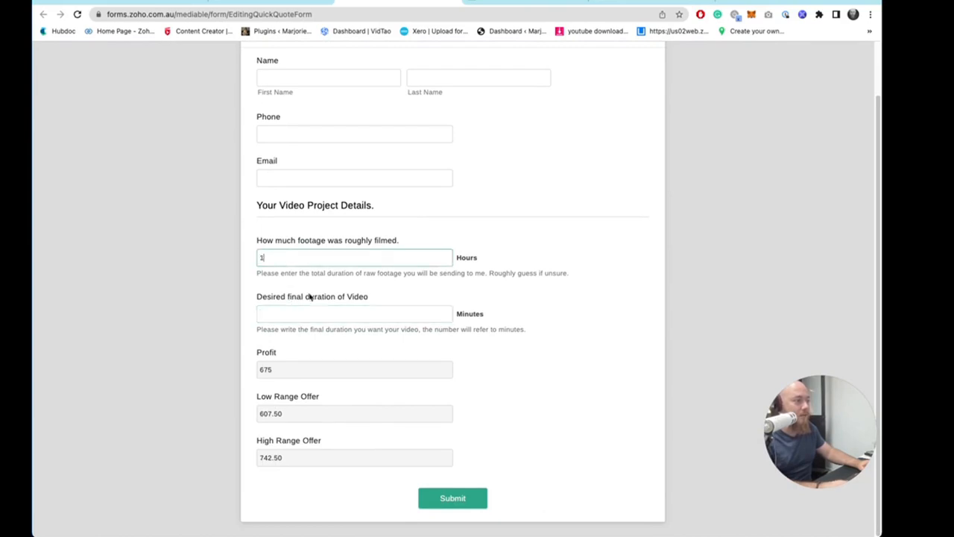
left_click(315, 316)
type("3")
left_click(515, 357)
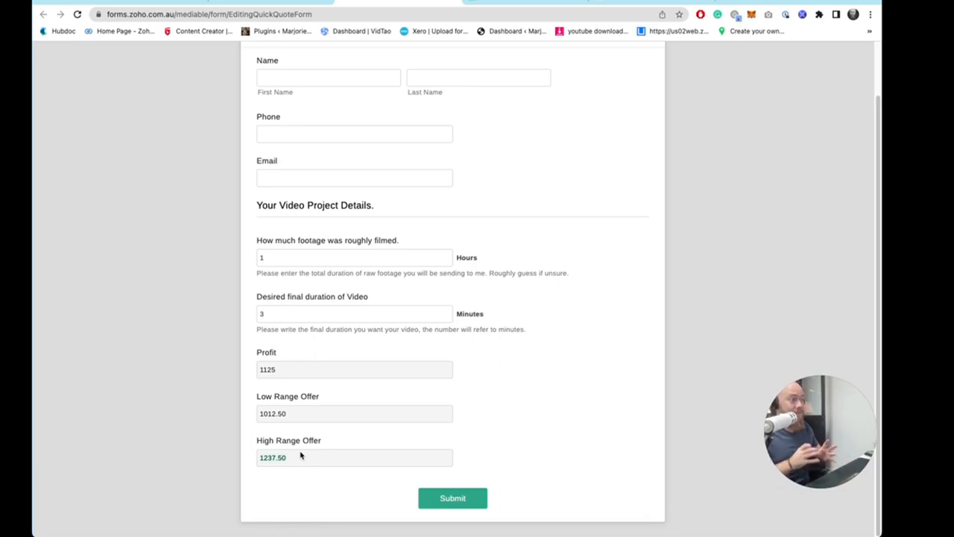
left_click_drag(250, 400, 258, 440)
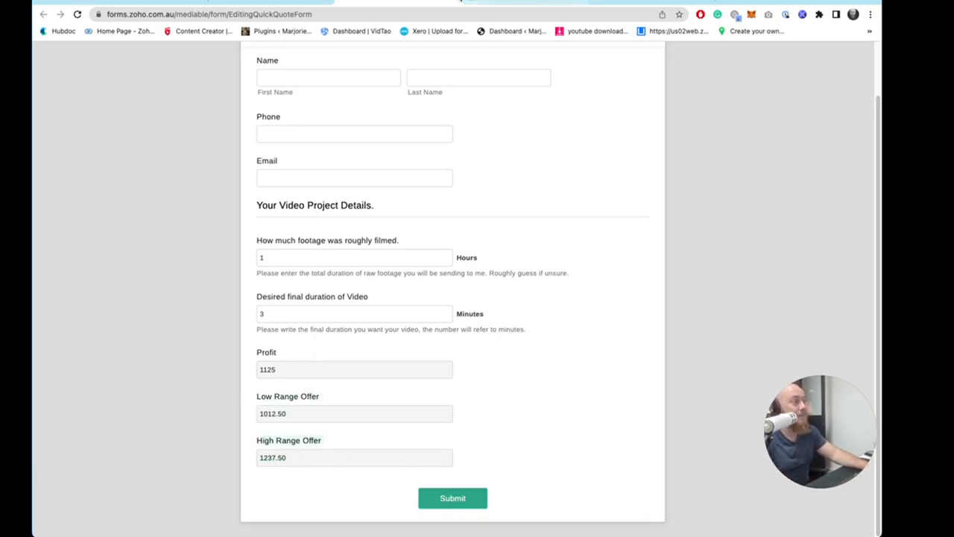
- Browse the form's Settings and the field and form rules sections
left_click(453, 3)
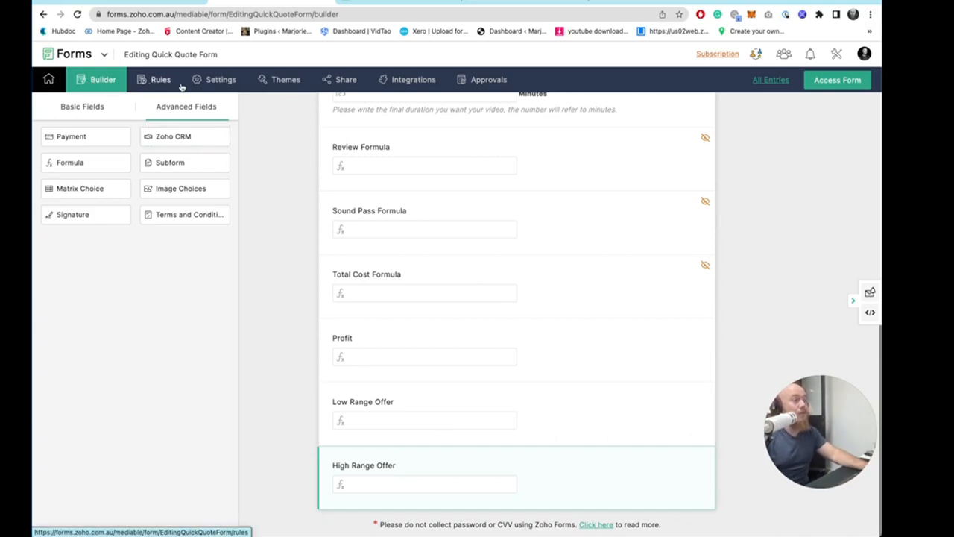
left_click(216, 82)
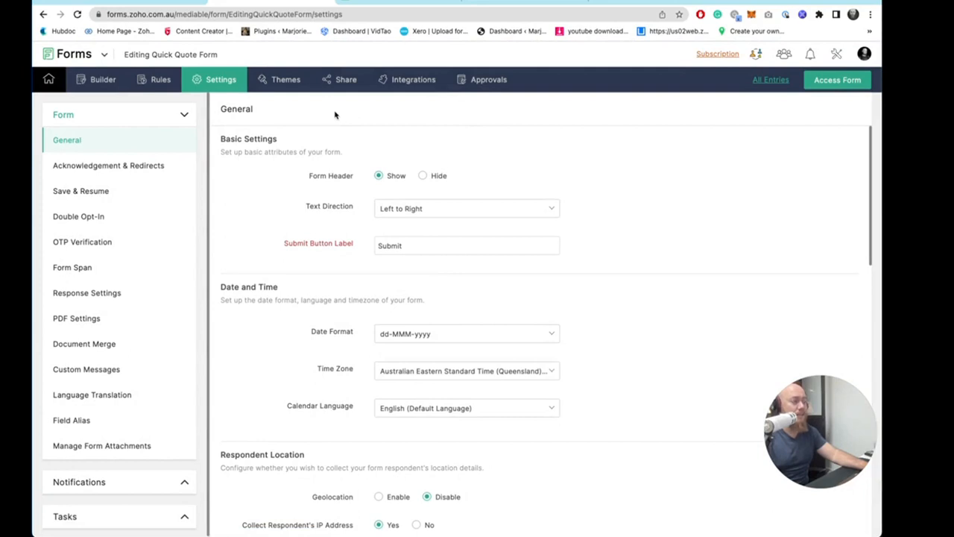
left_click(162, 80)
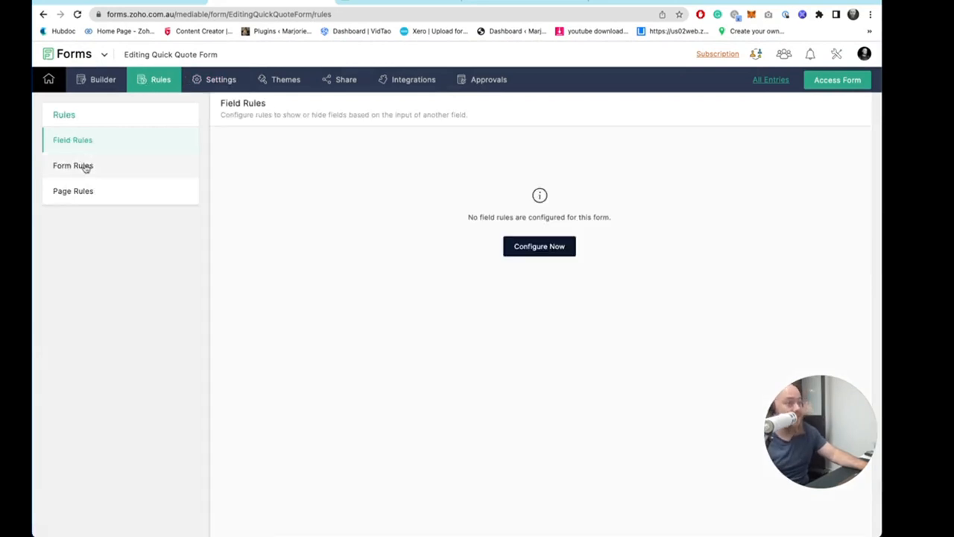
left_click(84, 165)
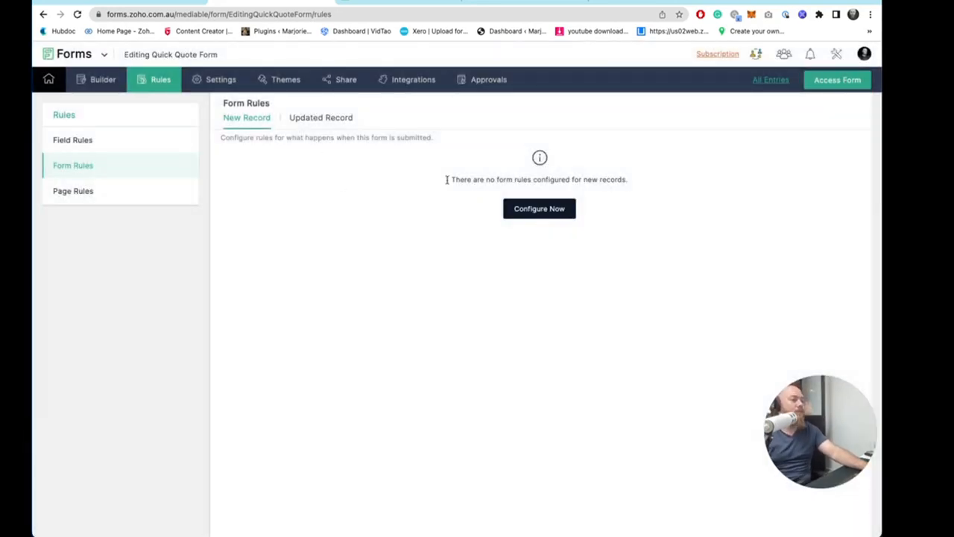
left_click(106, 143)
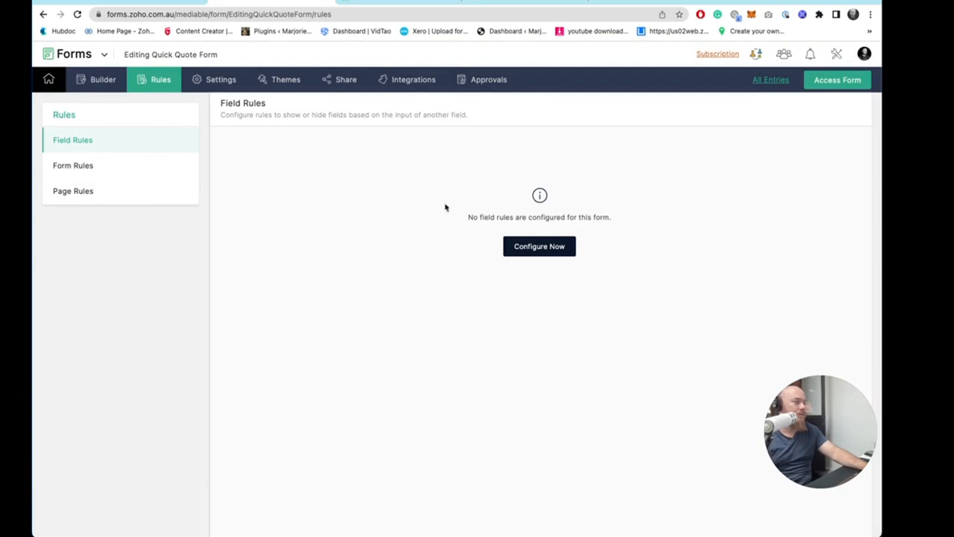
left_click(104, 164)
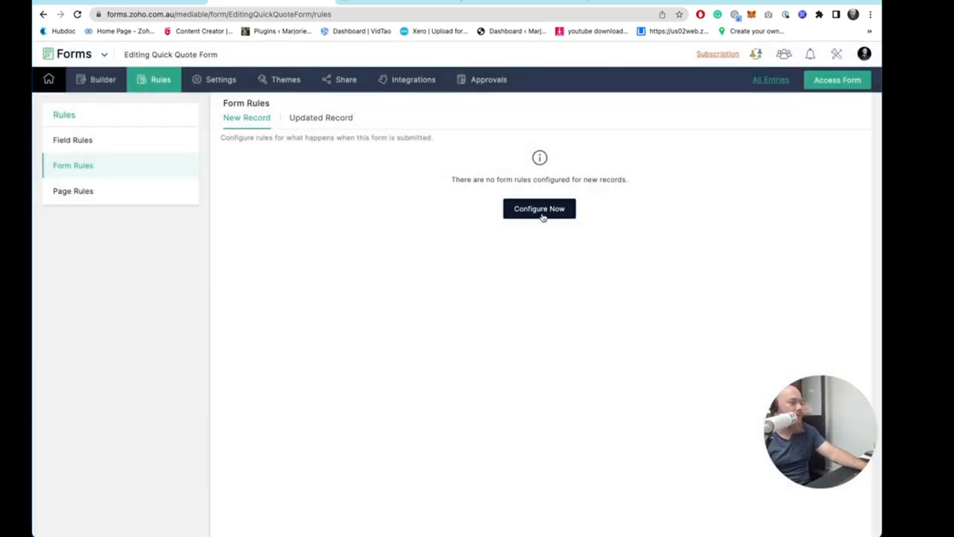
- Create a new form rule with the condition Email Is Not Empty
left_click(542, 214)
left_click(559, 189)
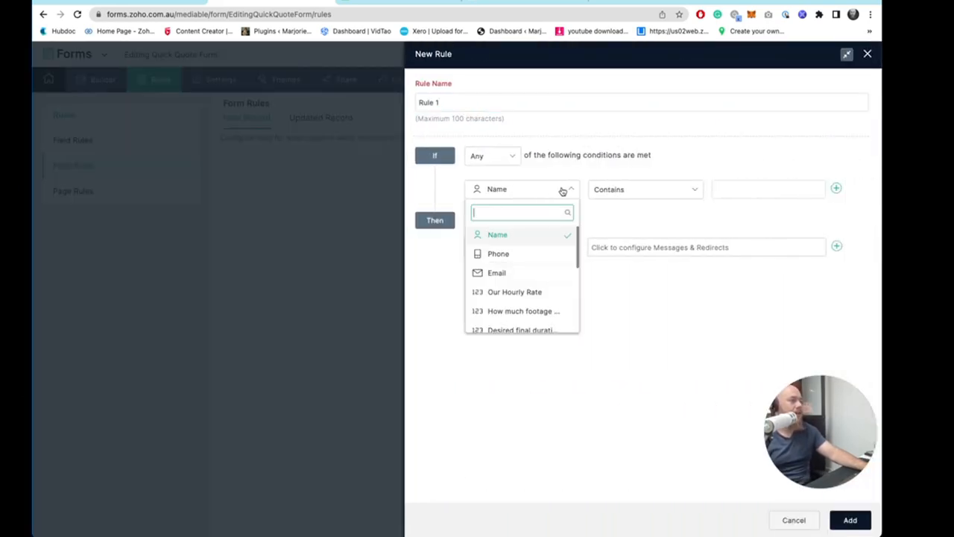
left_click(532, 273)
left_click(679, 191)
left_click(741, 190)
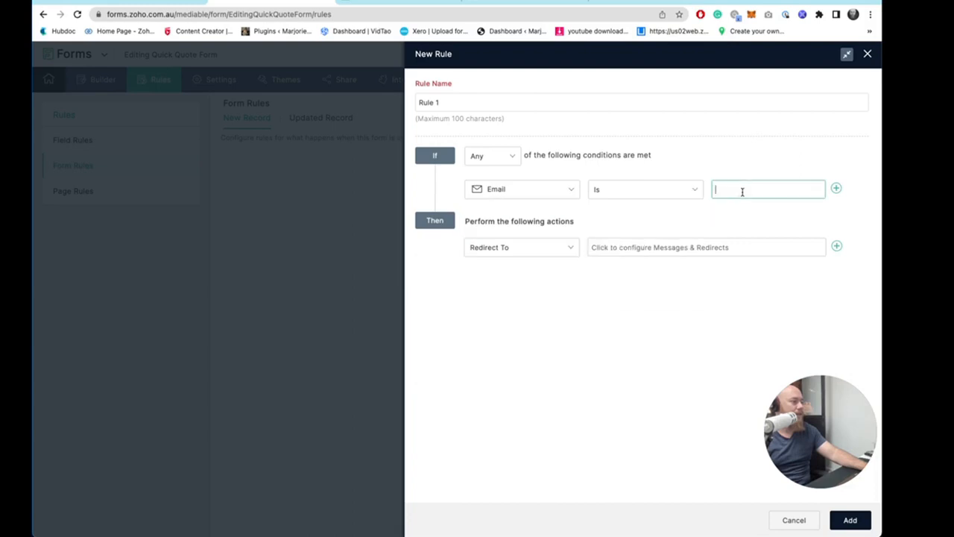
left_click(645, 189)
left_click(644, 266)
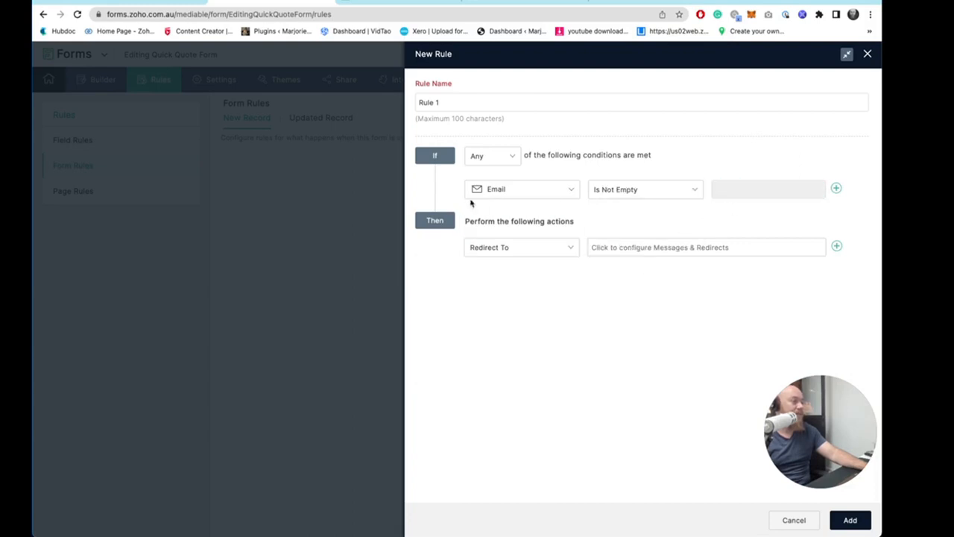
- Set the rule's action to Send Email and address the email to the form's Email field
left_click(550, 250)
left_click(508, 306)
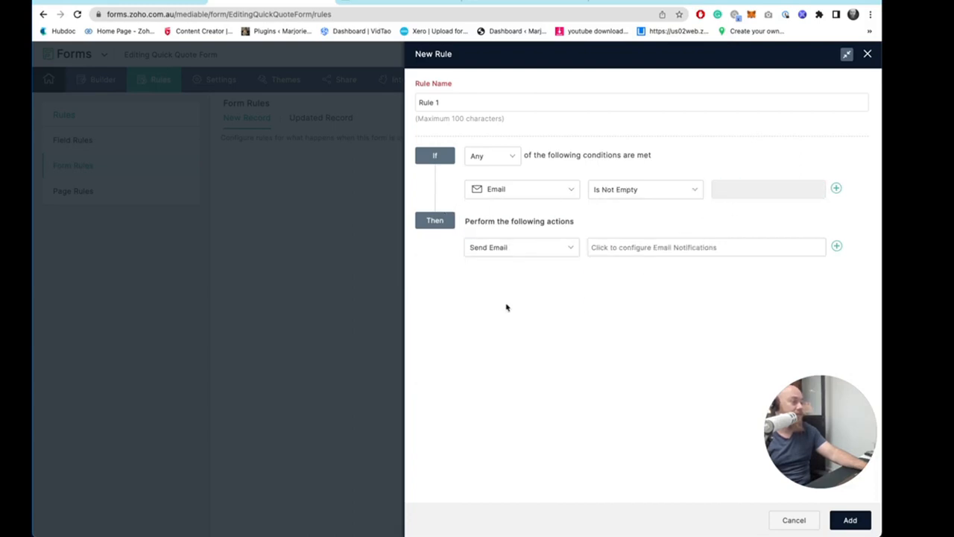
left_click(656, 253)
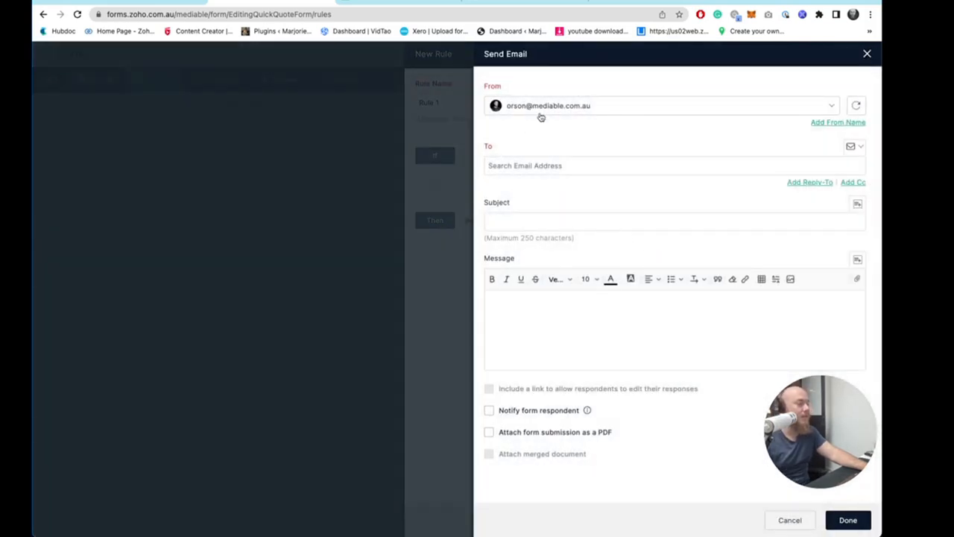
left_click(593, 161)
left_click(854, 152)
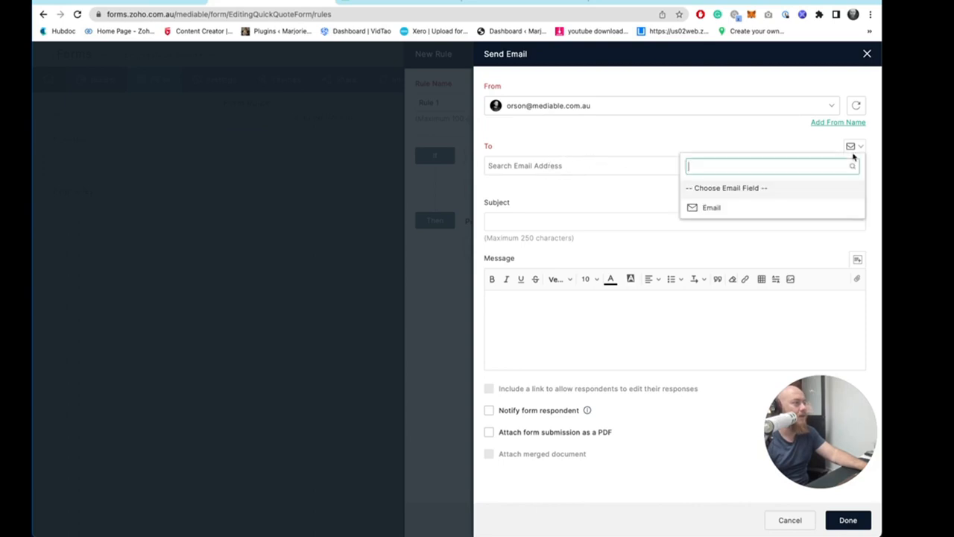
left_click(717, 207)
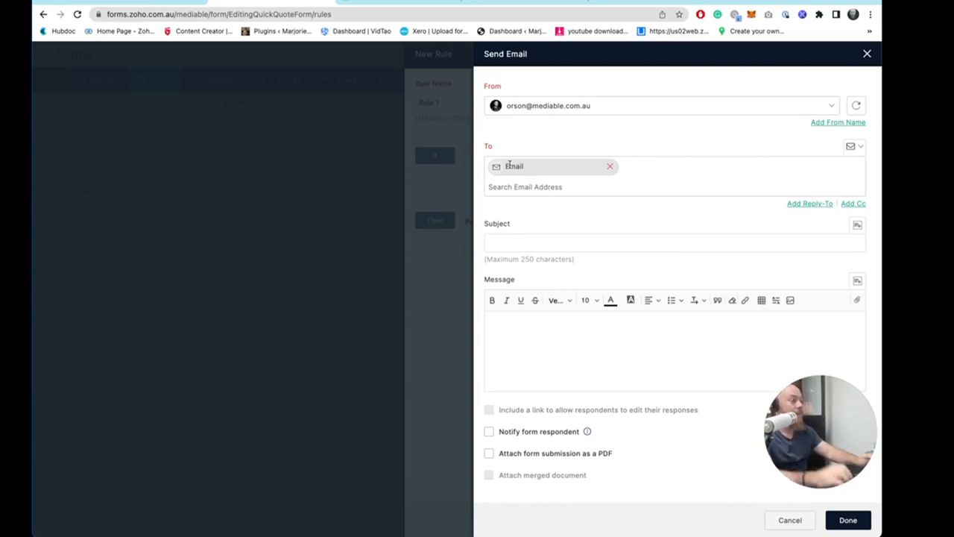
- Enter the email subject "Your Video Editing Quote Range is here"
left_click(495, 240)
type("Your")
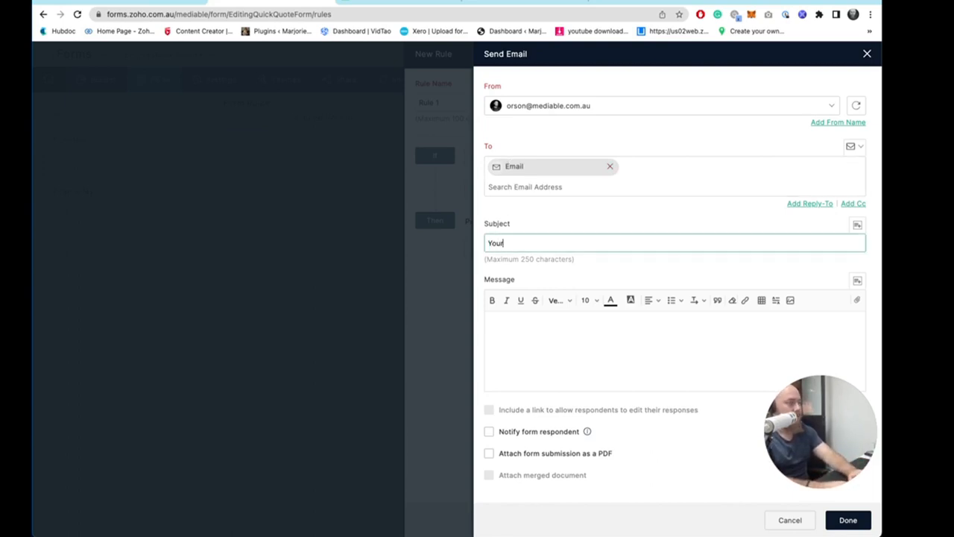
type(" Video Ed")
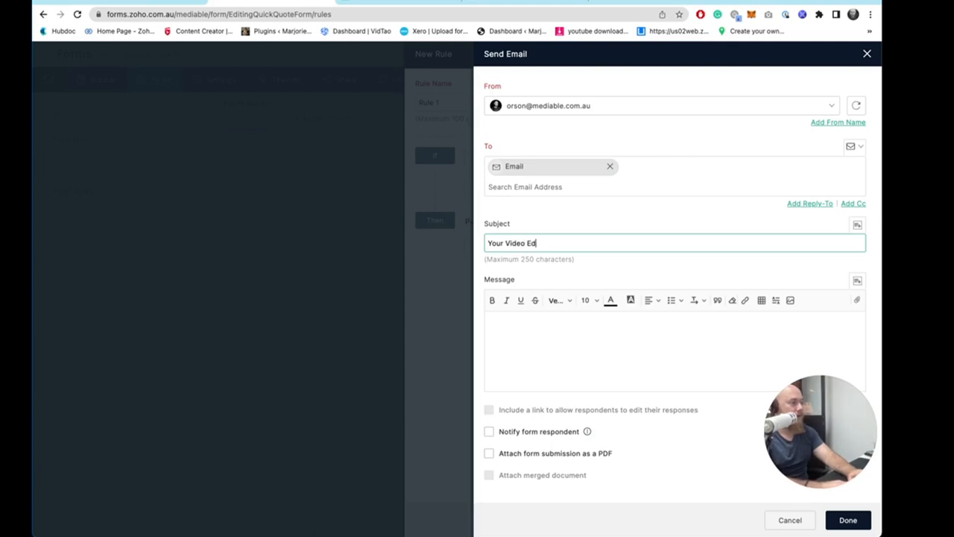
type("it")
type("ing ")
type("Quote Range is here")
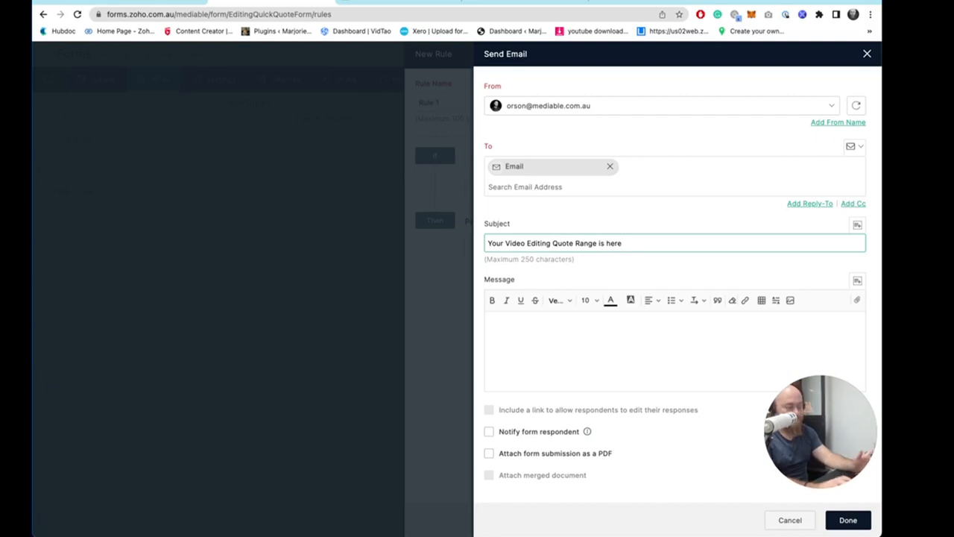
key("Tab")
- Start the message with "ADD LOGO HERE" and a "Hi" line followed by the Name - First Name field
left_click(563, 309)
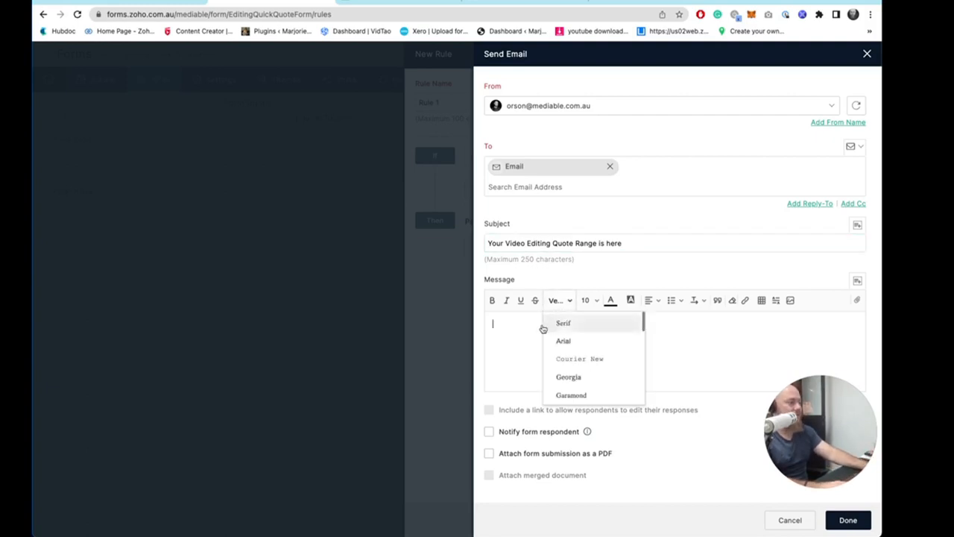
left_click(519, 326)
type("ADD LOGOG")
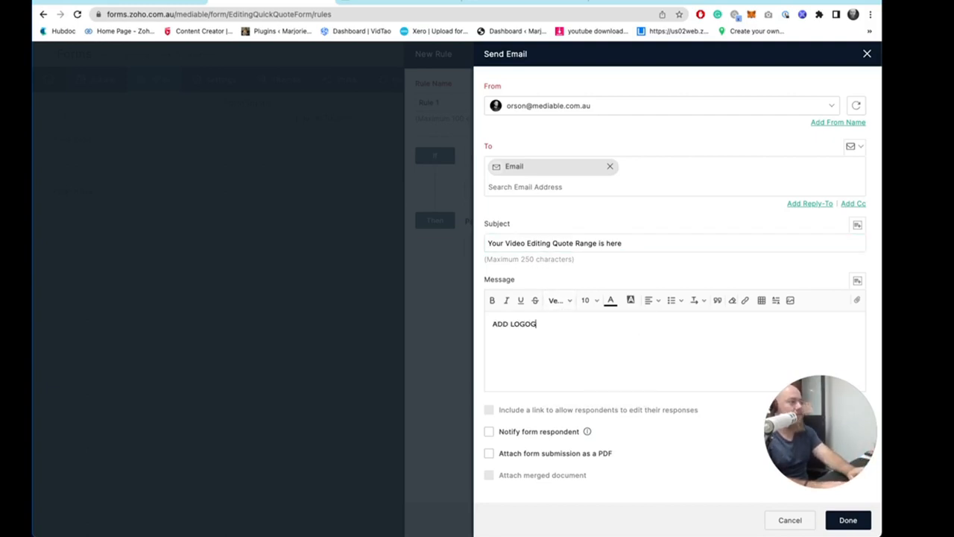
type(" HERE")
key("Return")
type("Hi")
key("BackSpace")
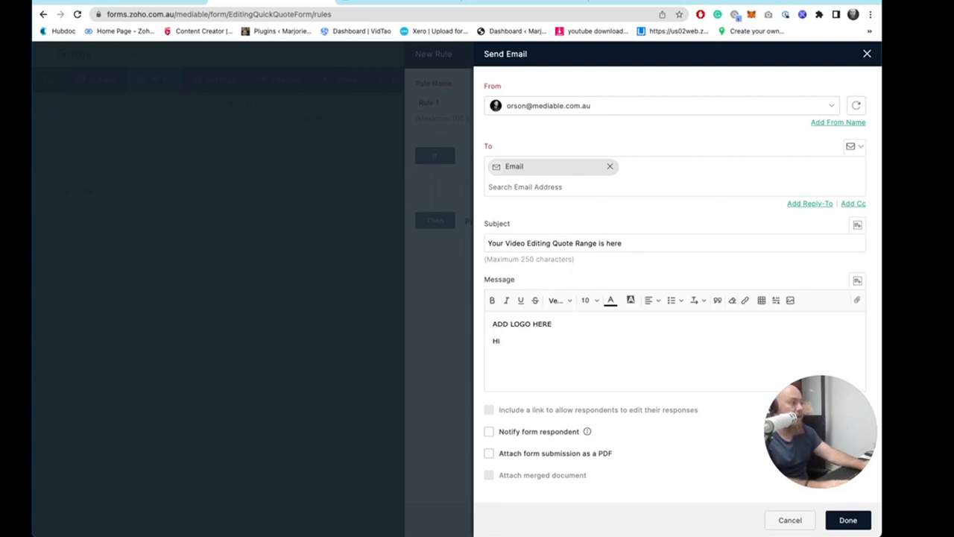
left_click(856, 281)
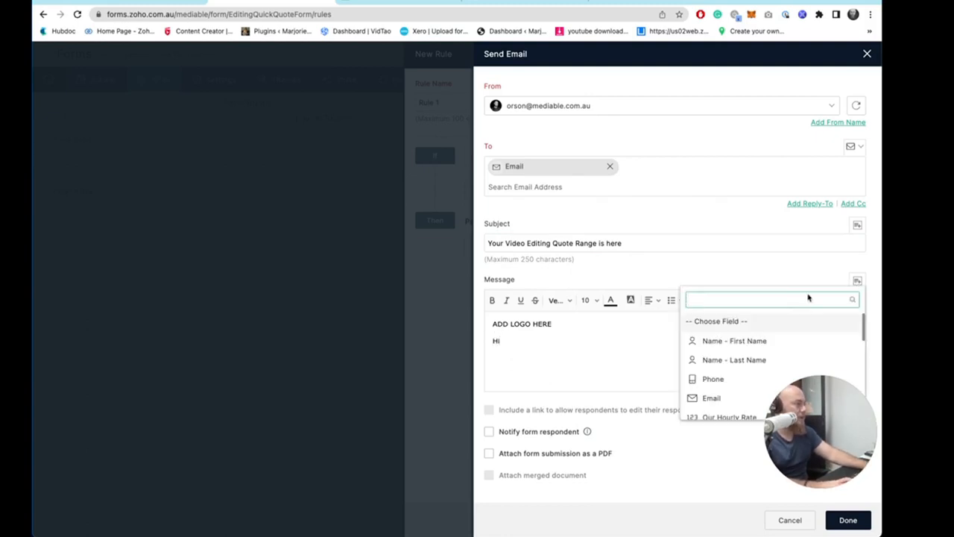
left_click(743, 340)
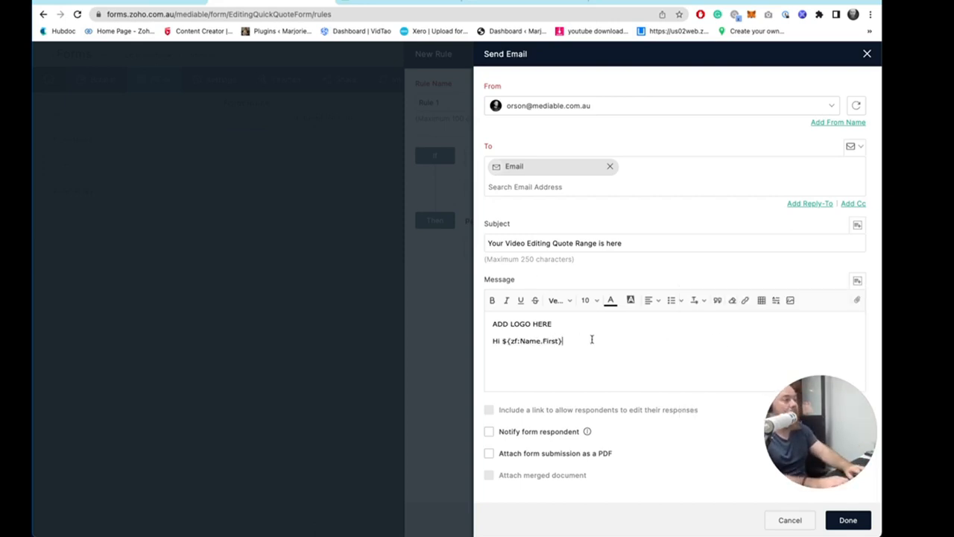
- Add the message line "Your instant quote range is ready."
key("Return")
type("Your ")
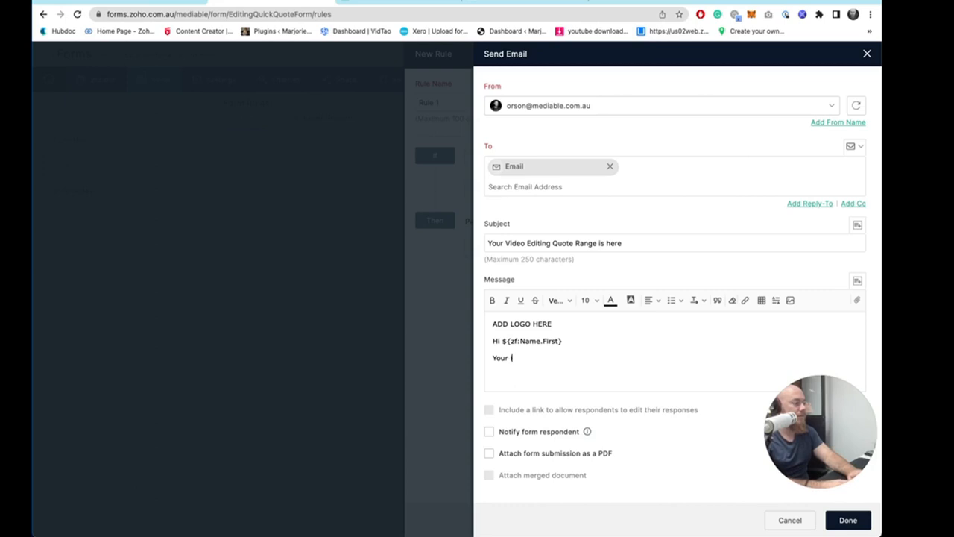
type("instant quote")
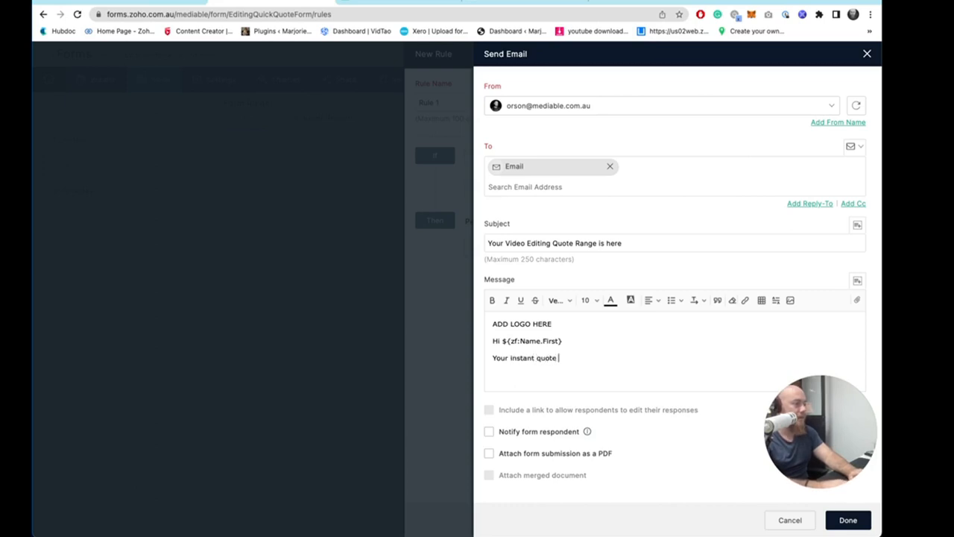
type(" range is ready.")
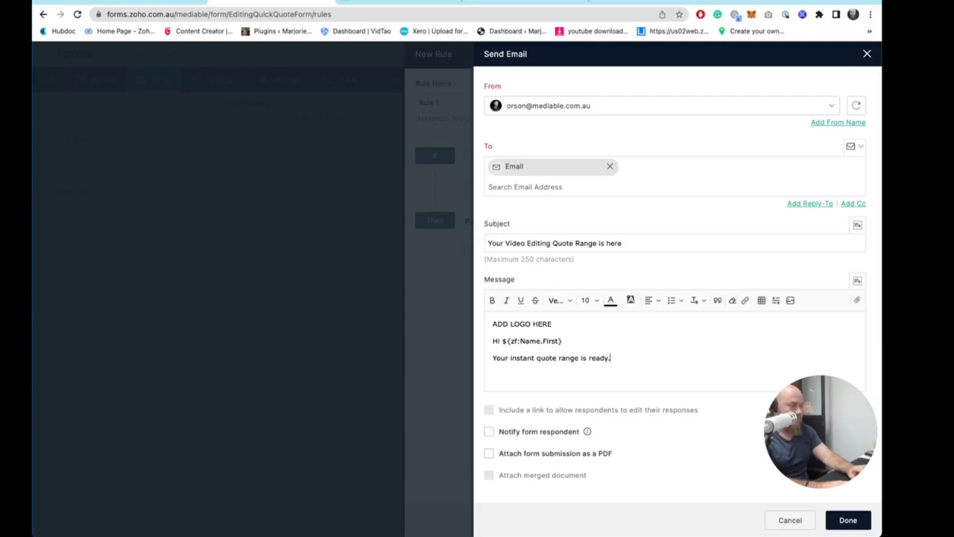
key("Return")
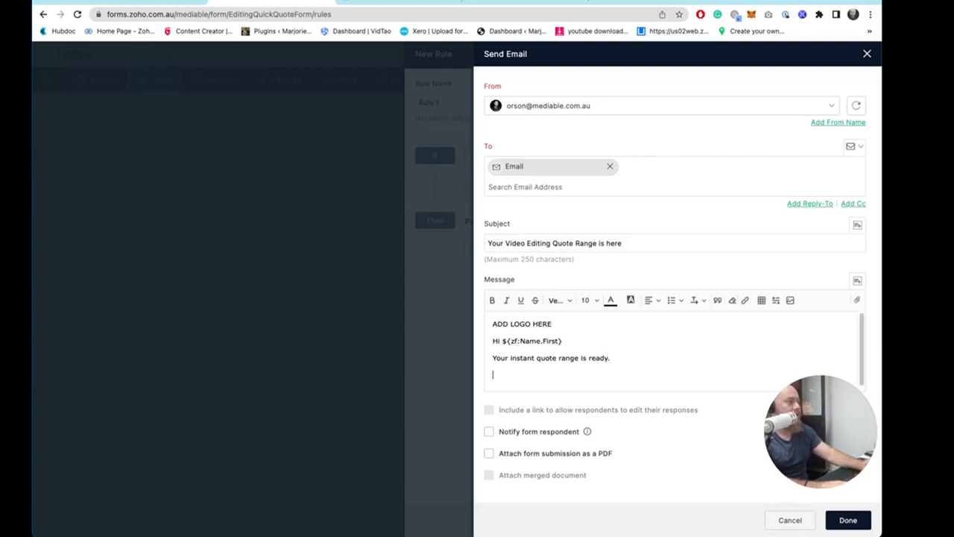
- Add the message line "To edit your Video, we believe it will cost between"
left_click(586, 300)
left_click(595, 362)
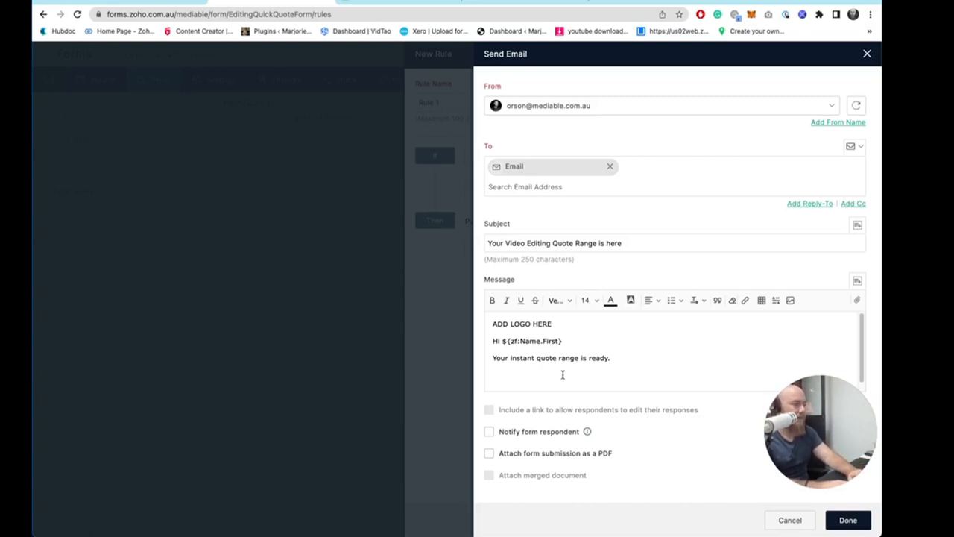
type("You")
key("BackSpace")
key("BackSpace")
key("BackSpace")
type("To")
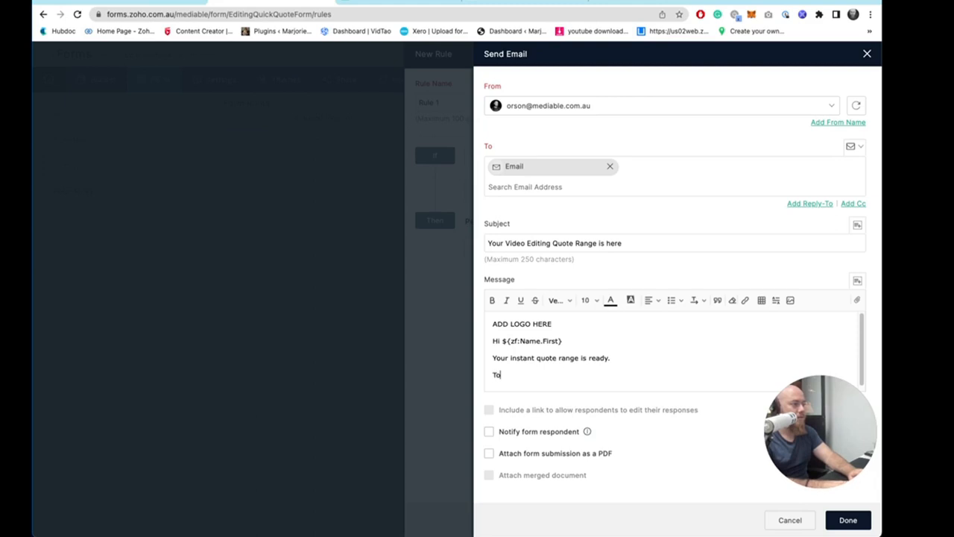
type(" edit you")
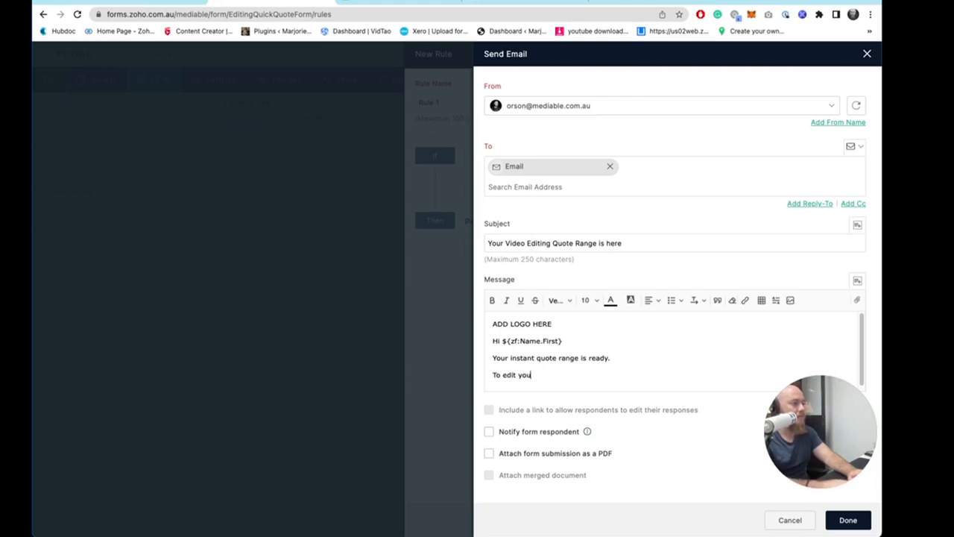
type("r Video")
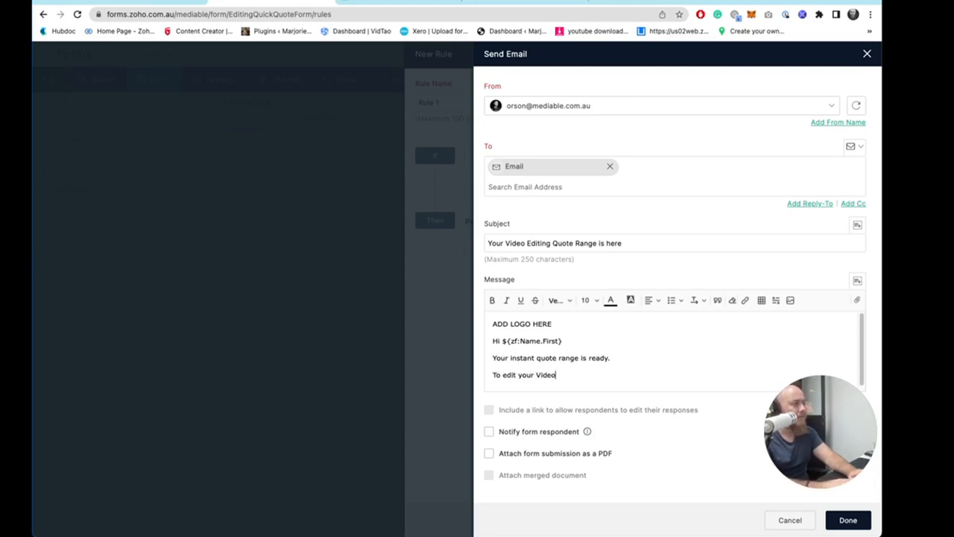
type(", we beli")
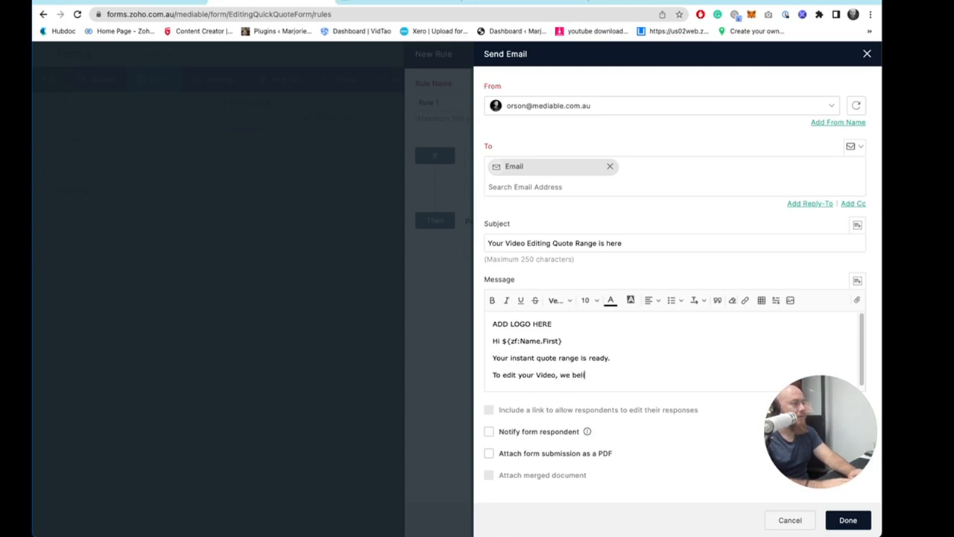
type("eve it will cost betw")
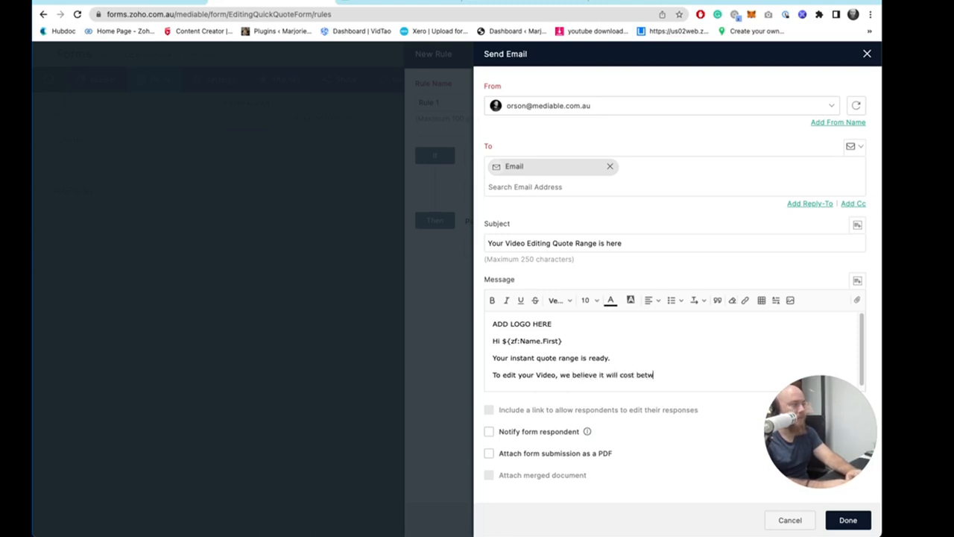
type("een")
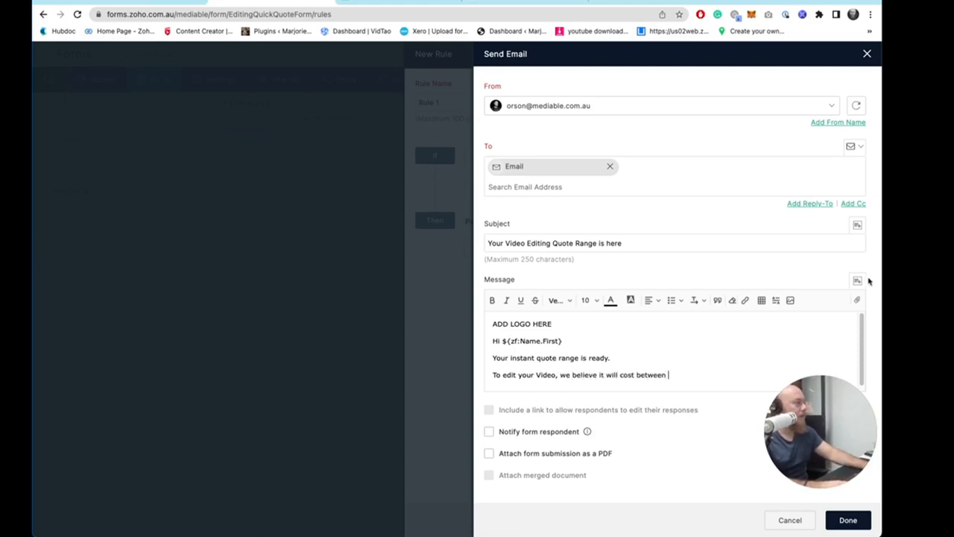
- Insert the Low Range Offer and High Range Offer fields after "between", joined by "&"
left_click(858, 280)
scroll(772, 350, "down", 10)
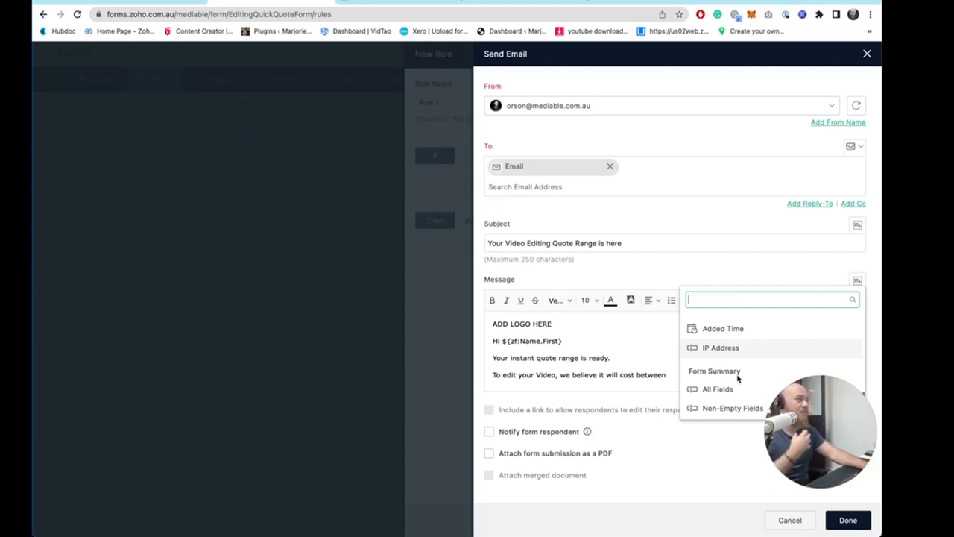
scroll(738, 378, "up", 4)
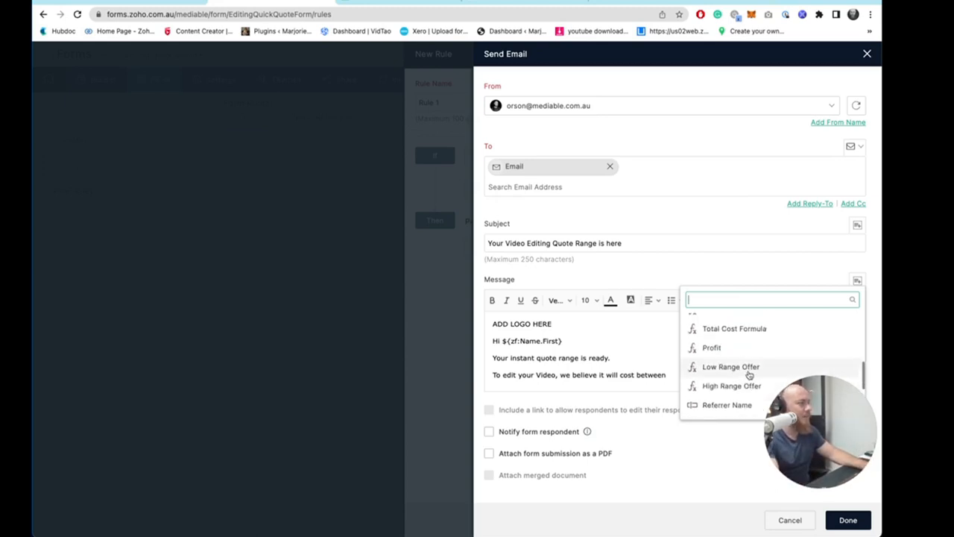
left_click(747, 386)
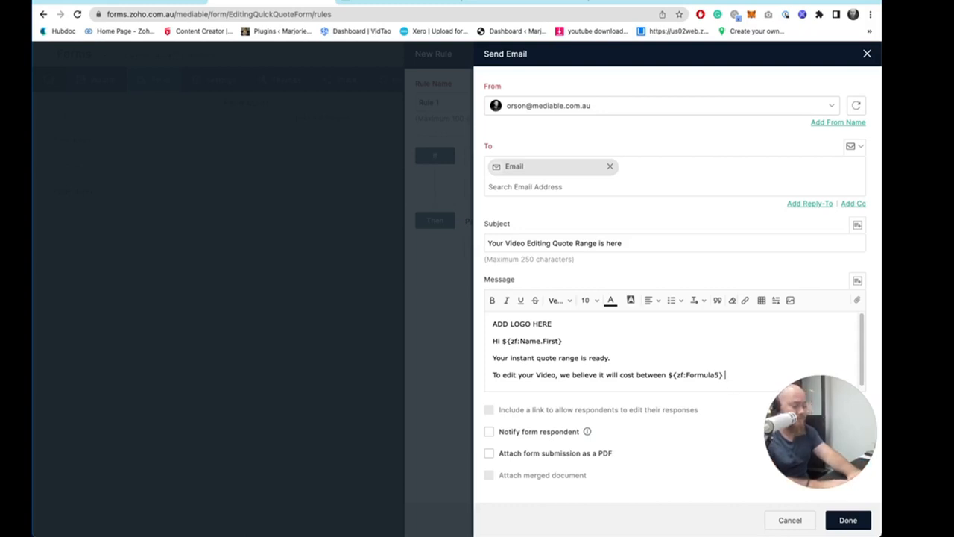
left_click(858, 280)
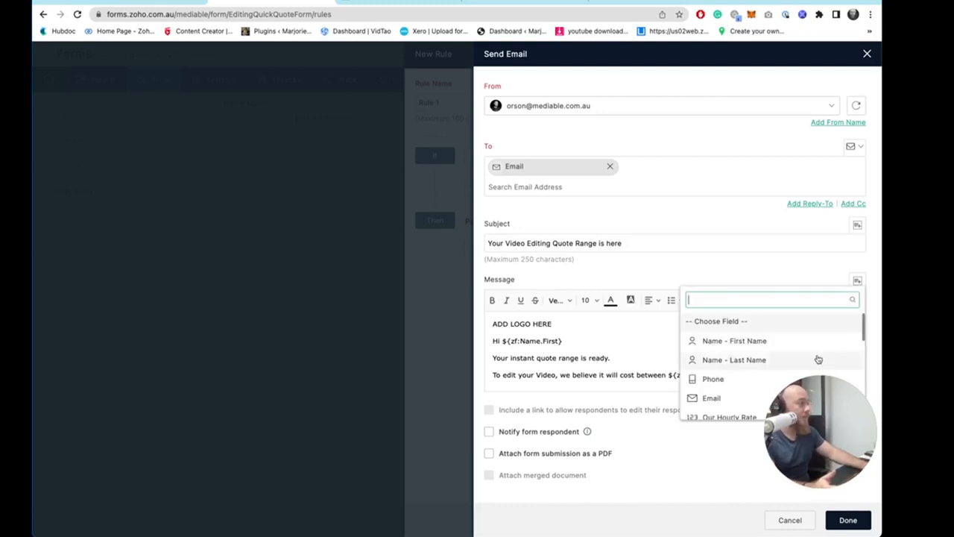
scroll(752, 371, "down", 2)
scroll(746, 358, "down", 3)
left_click(737, 337)
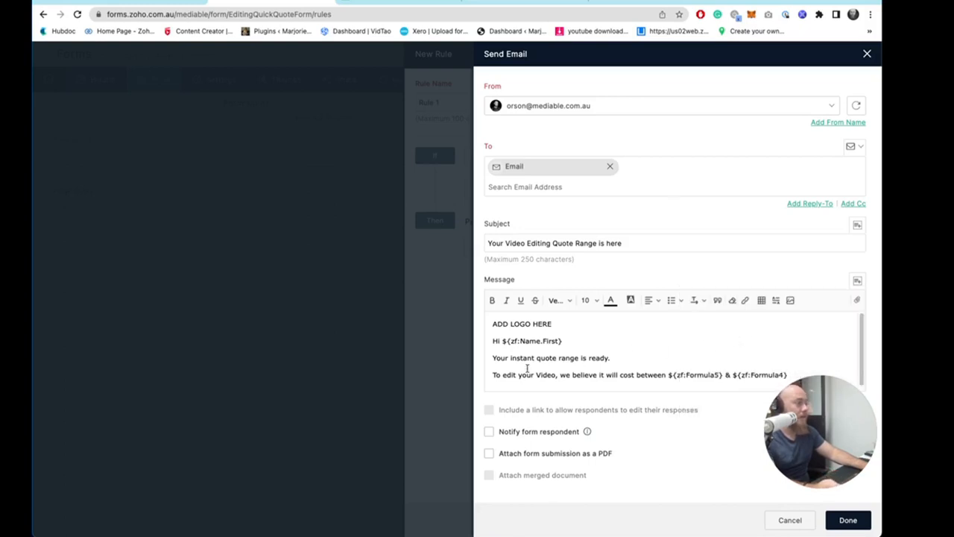
- Make the quote range line bold
triple_click(505, 374)
key("ctrl+b")
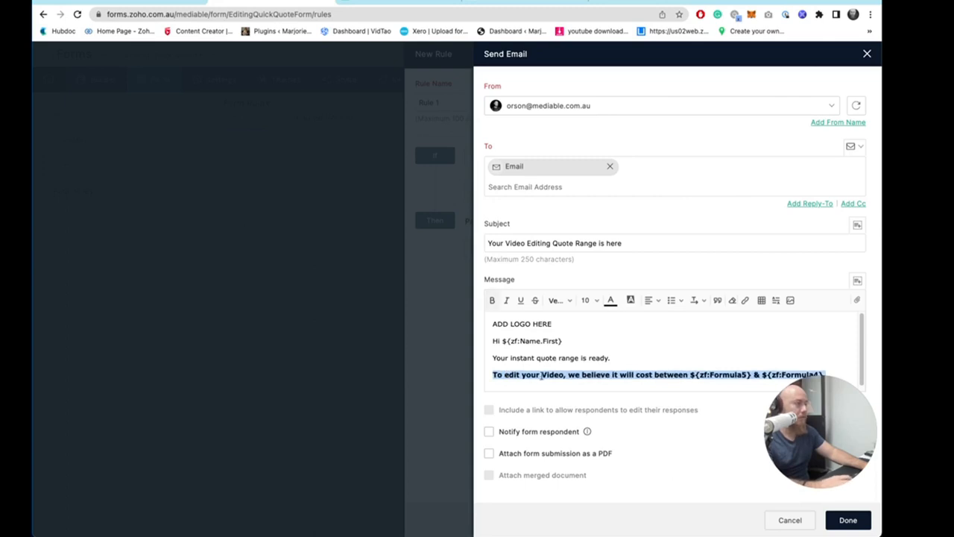
- Add a new message line below the quote range reading "BLAH BLAH ABOUT hope it was helpful"
left_click(527, 385)
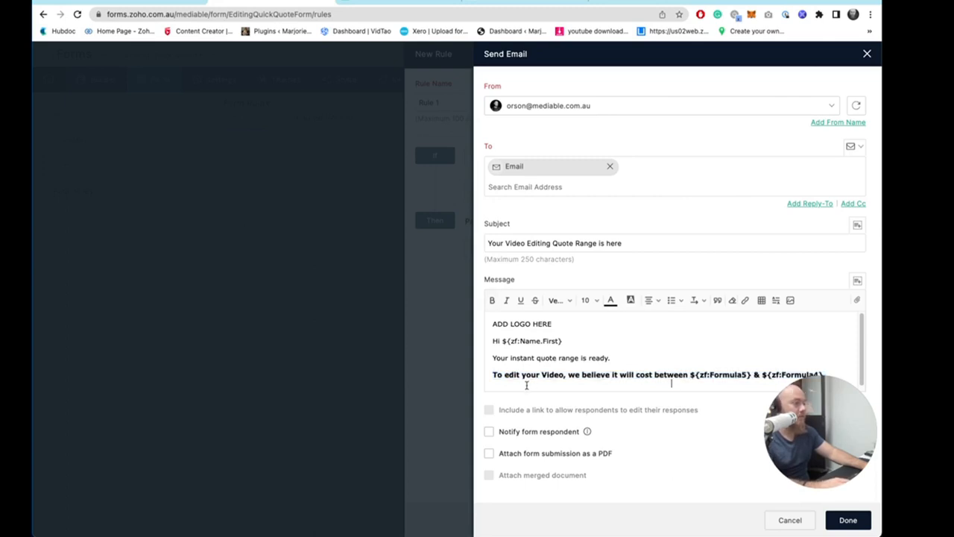
key("Return")
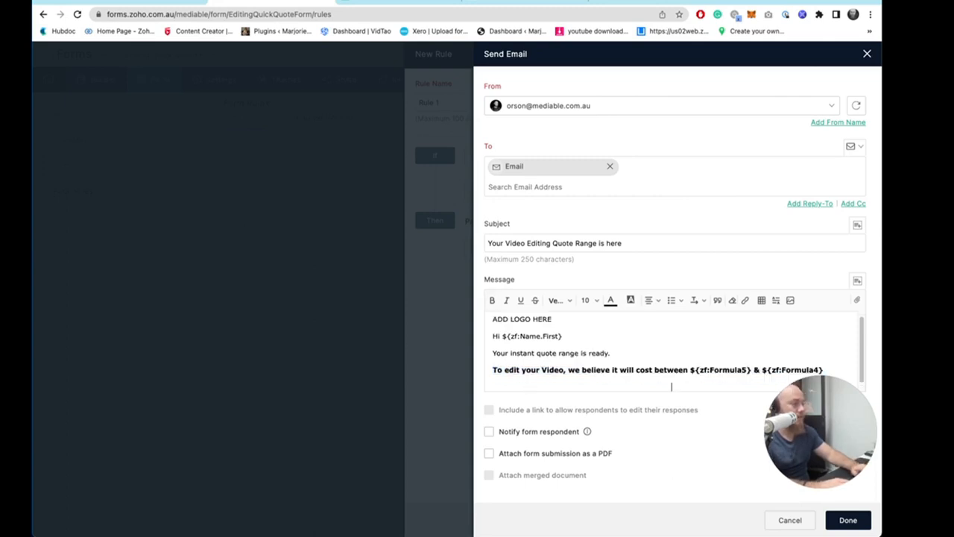
left_click(652, 301)
left_click(663, 323)
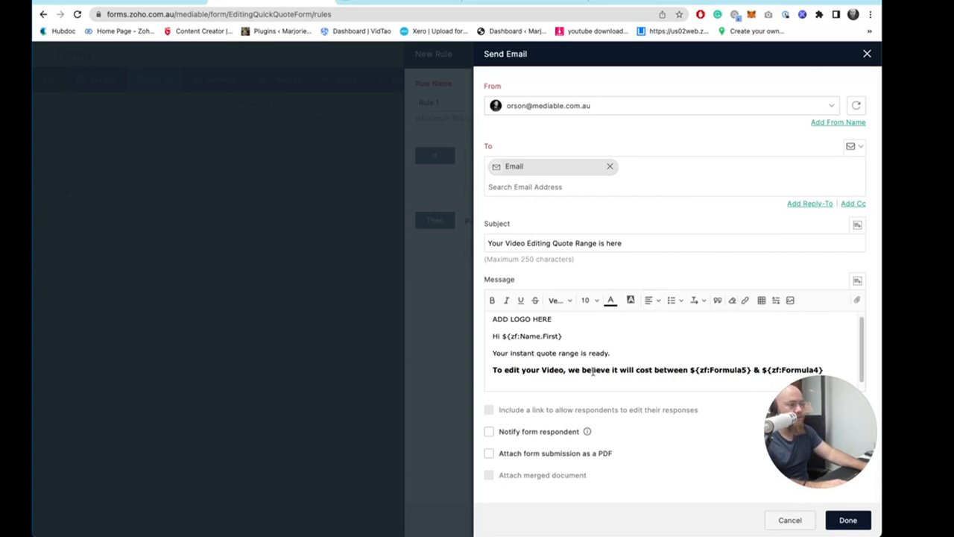
type("NBL")
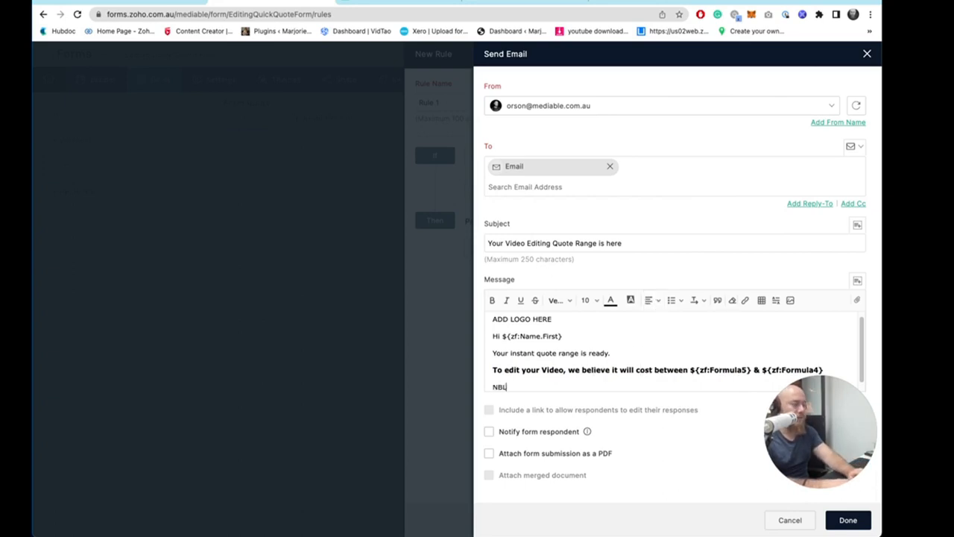
type("AH BLAH ABOUT hop")
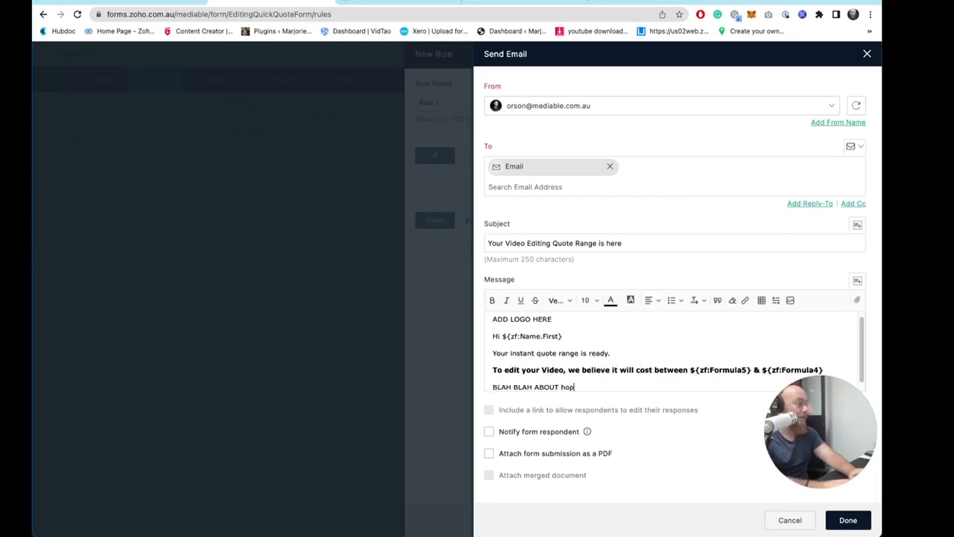
type("e it was helpful")
- Add the line "LINK 1 - book a call to discuss project" to the email message
key("Return")
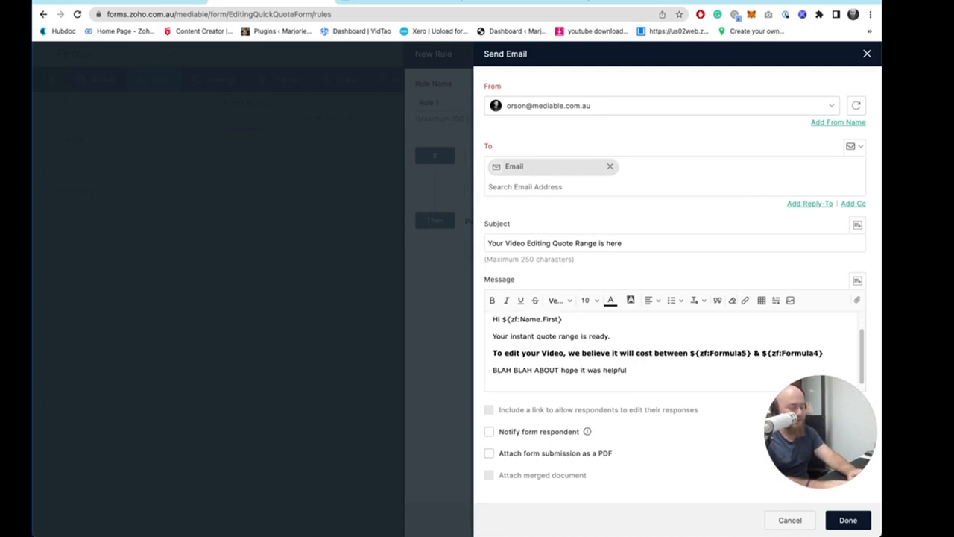
type("LINK 1 - book")
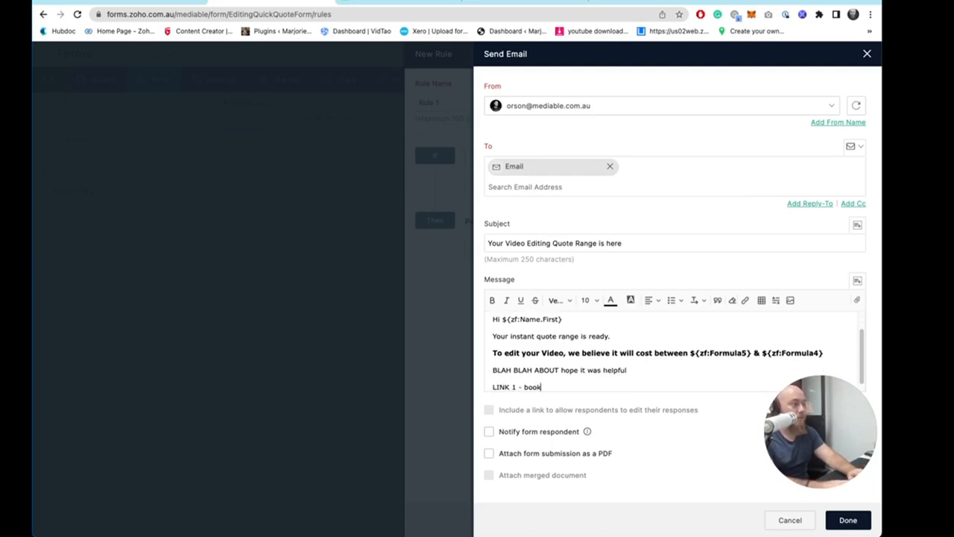
type(" a call to discuss project")
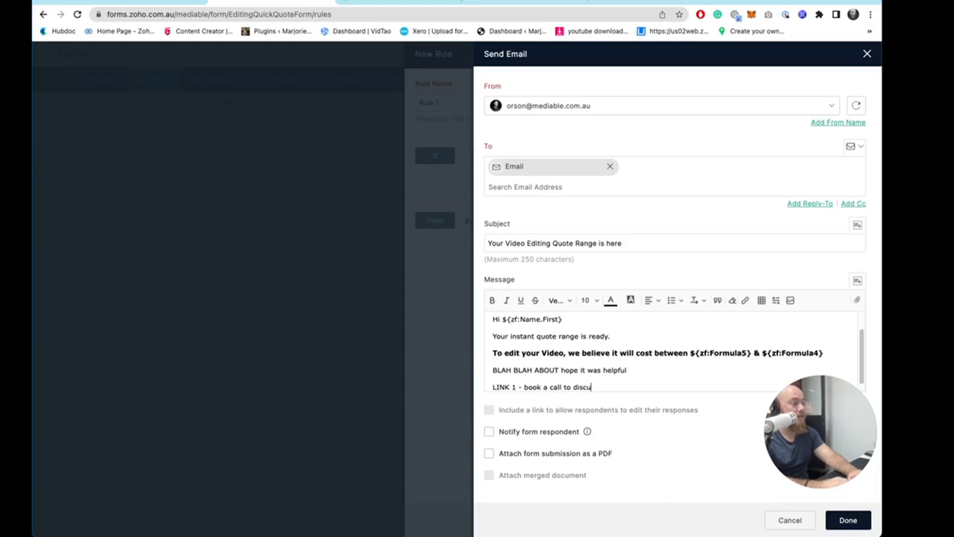
- Add the line "Link 2 - NOT ready/DIY guide link" to the email message
key("Return")
type("Link 2 -")
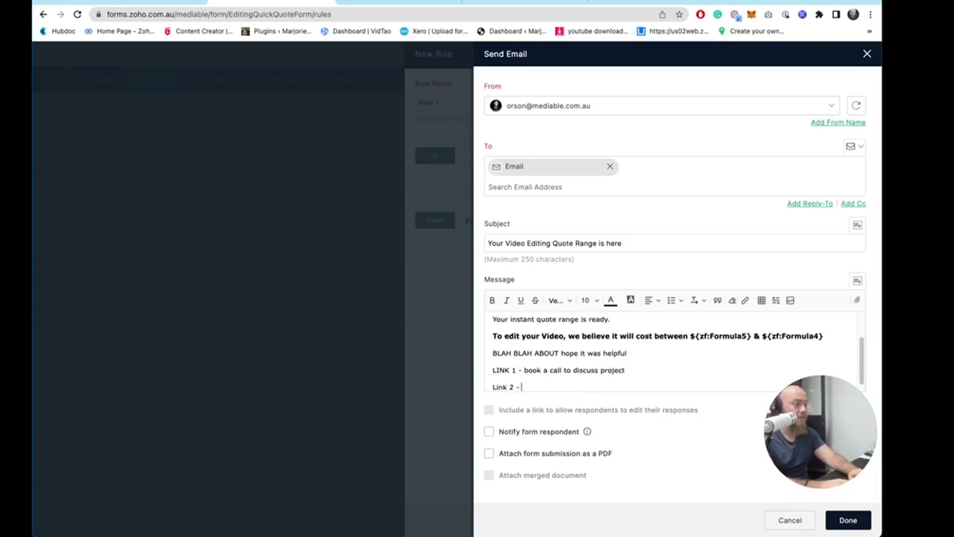
type(" NOT")
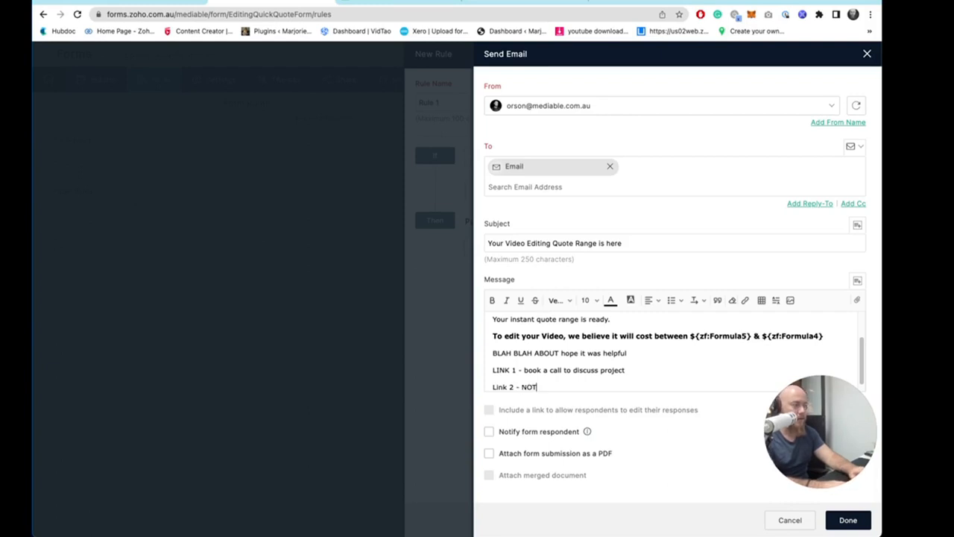
type(" ready")
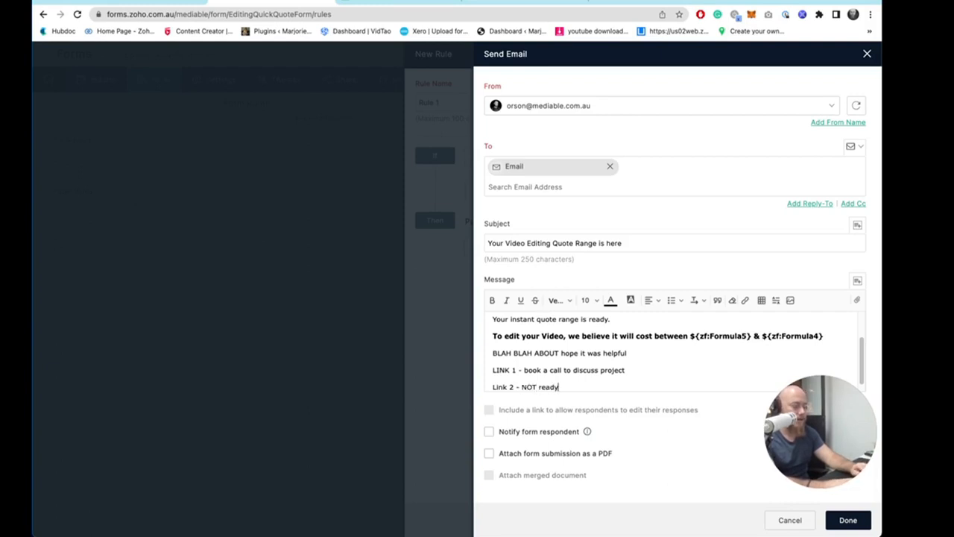
type("/DIY guide link")
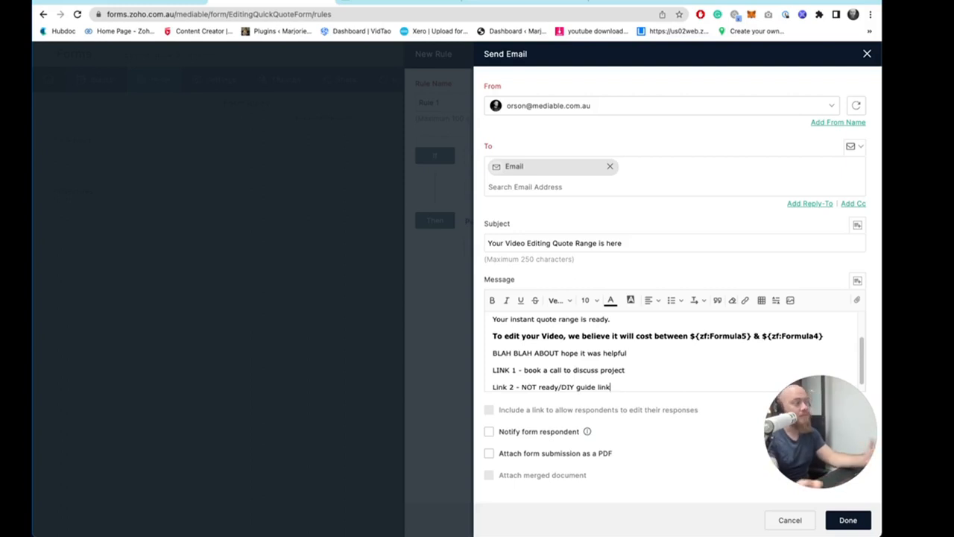
- Save the Send Email message, reopen it to review the text, and add the rule
scroll(678, 353, "up", 2)
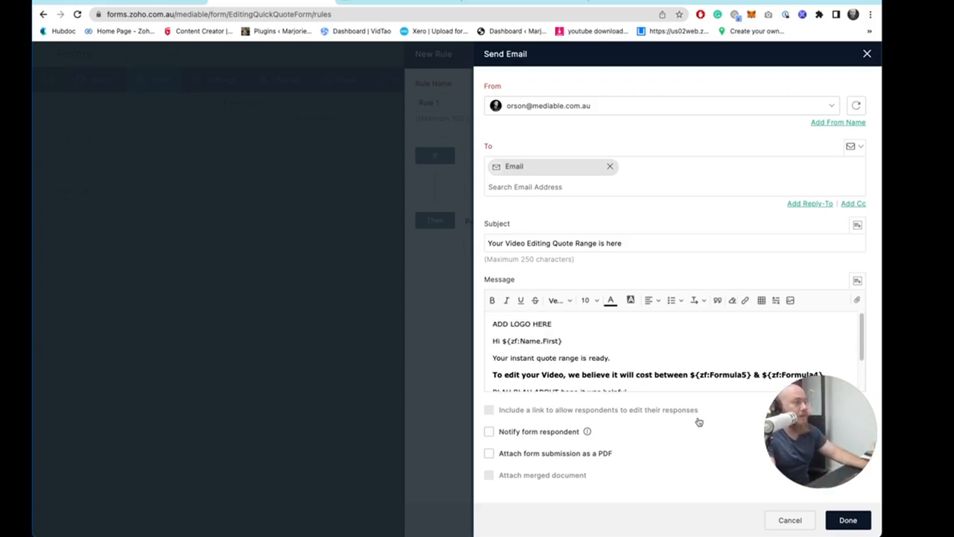
left_click(848, 520)
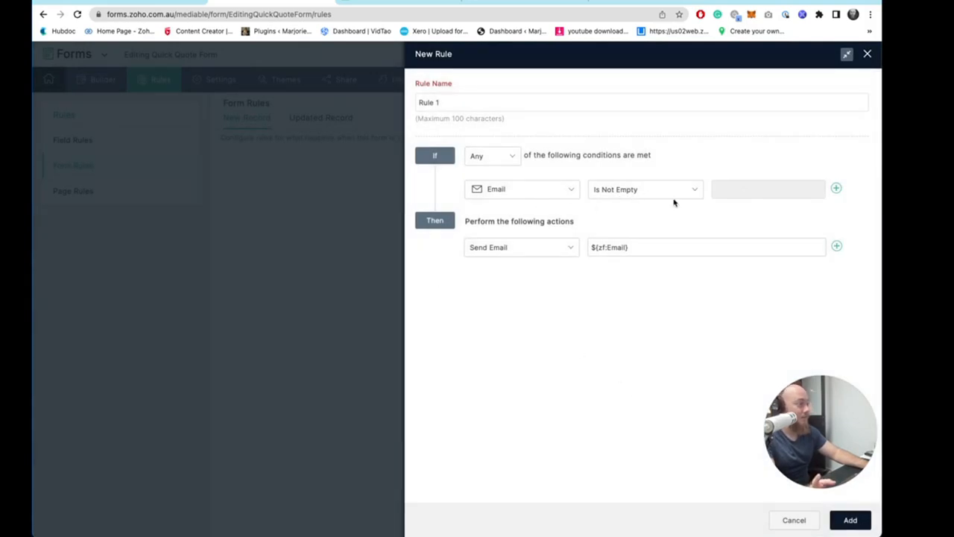
left_click(632, 240)
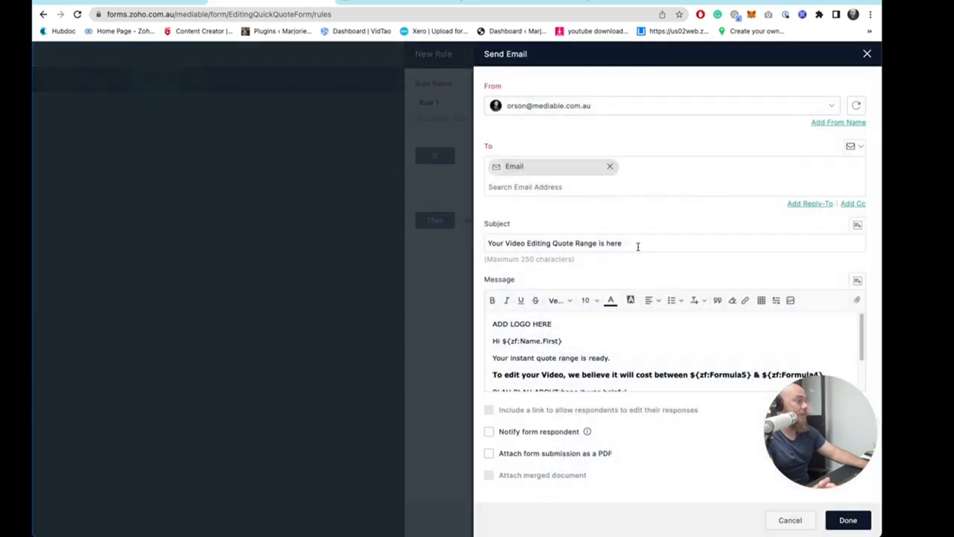
scroll(613, 343, "down", 2)
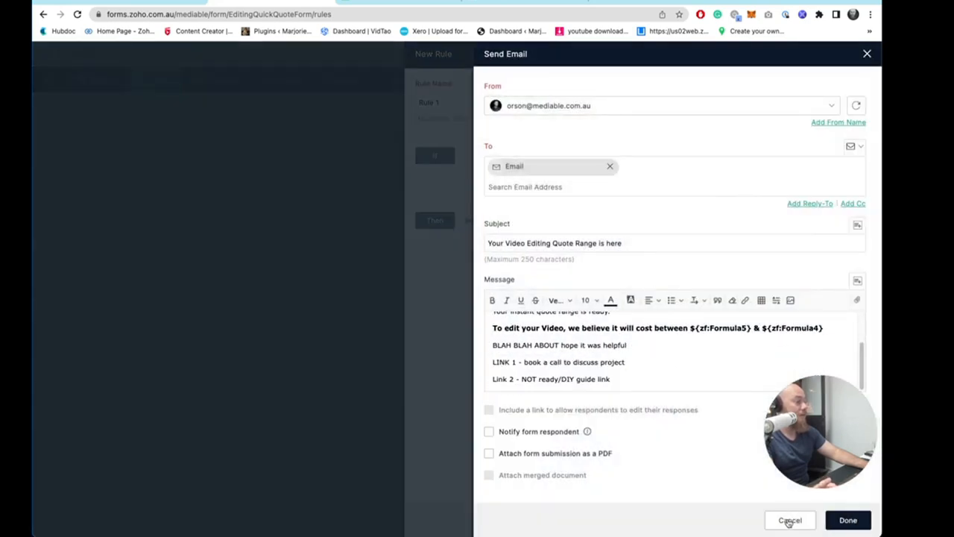
left_click(848, 520)
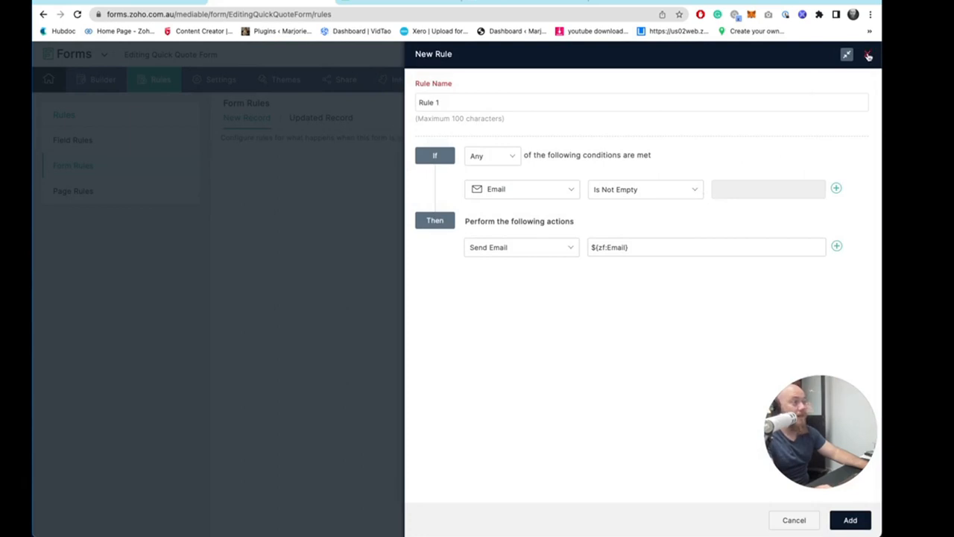
left_click(850, 520)
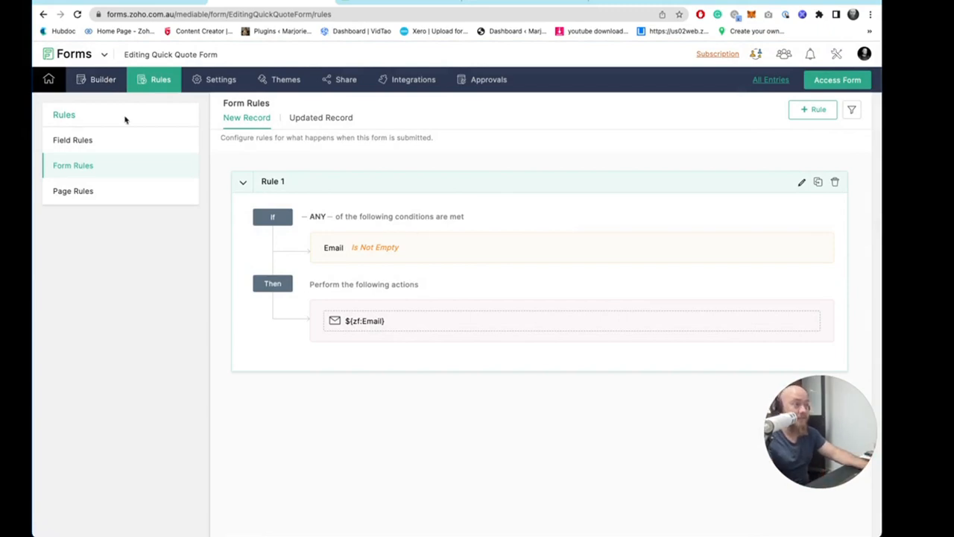
- In the form builder, move the Total Cost Formula field between Low Range Offer and High Range Offer
left_click(105, 80)
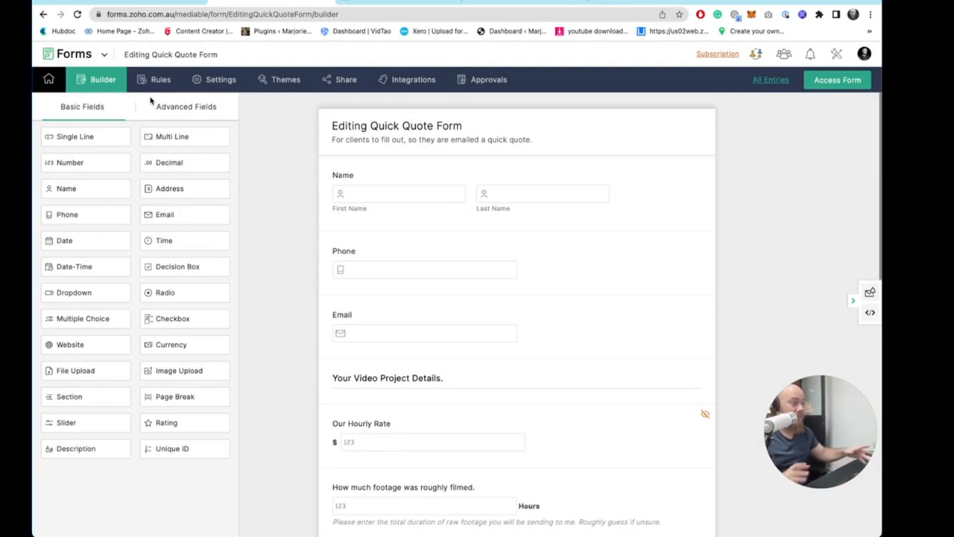
scroll(522, 220, "down", 4)
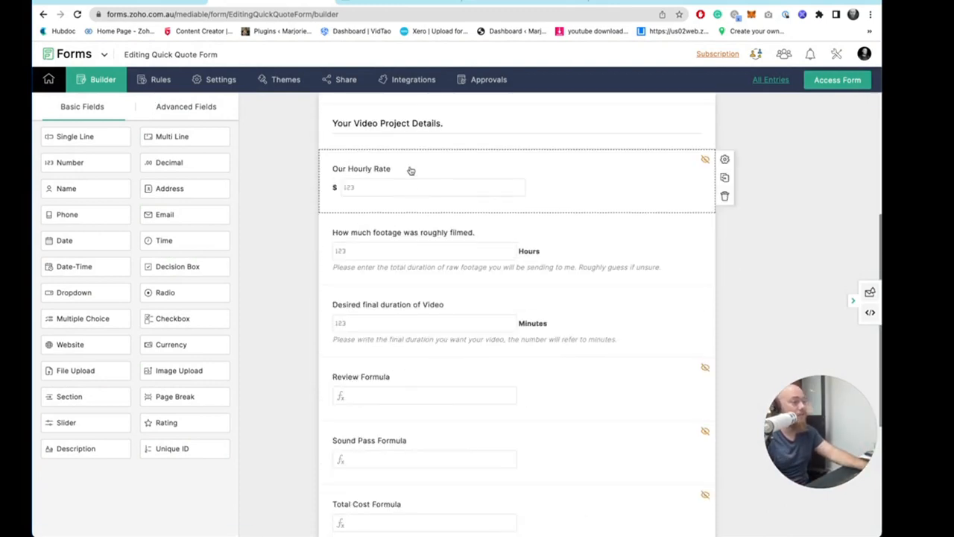
scroll(469, 313, "down", 1)
scroll(475, 410, "down", 1)
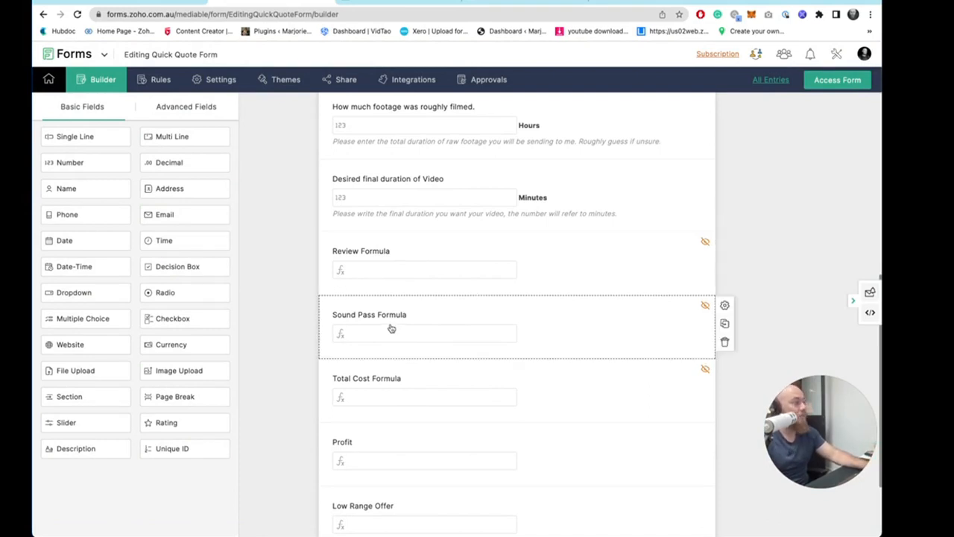
left_click_drag(433, 285, 456, 141)
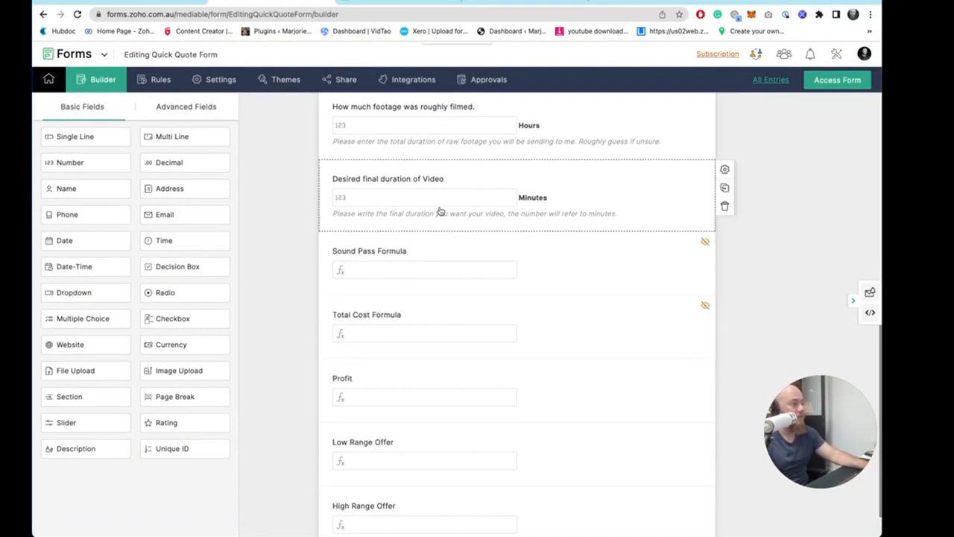
left_click_drag(422, 327, 447, 477)
left_click_drag(451, 212, 445, 392)
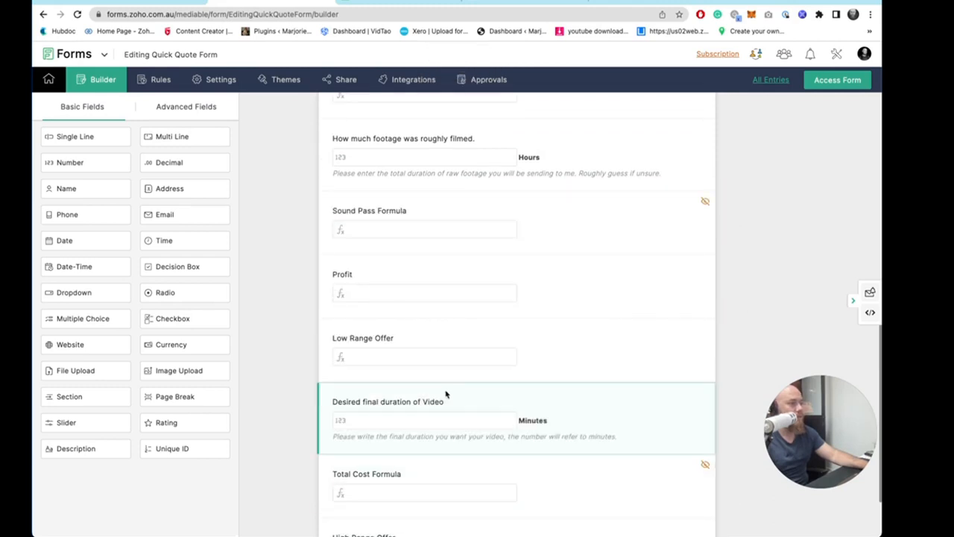
scroll(480, 240, "up", 3)
left_click_drag(435, 319, 444, 226)
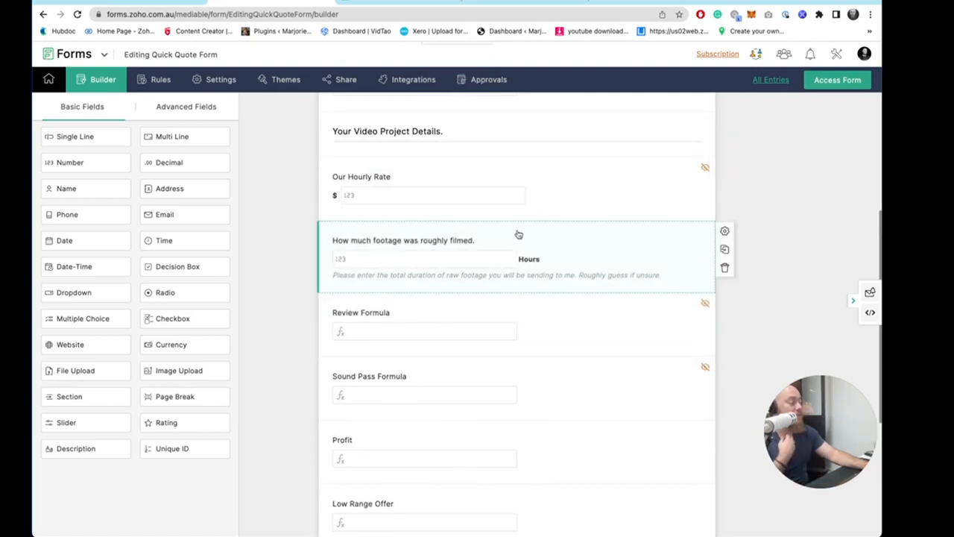
scroll(492, 268, "down", 3)
left_click_drag(421, 344, 411, 151)
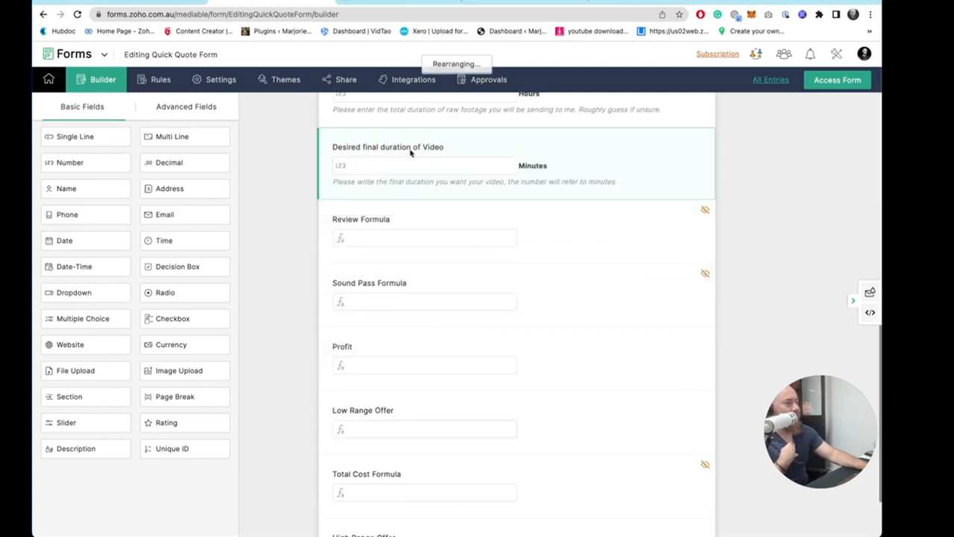
scroll(409, 234, "up", 3)
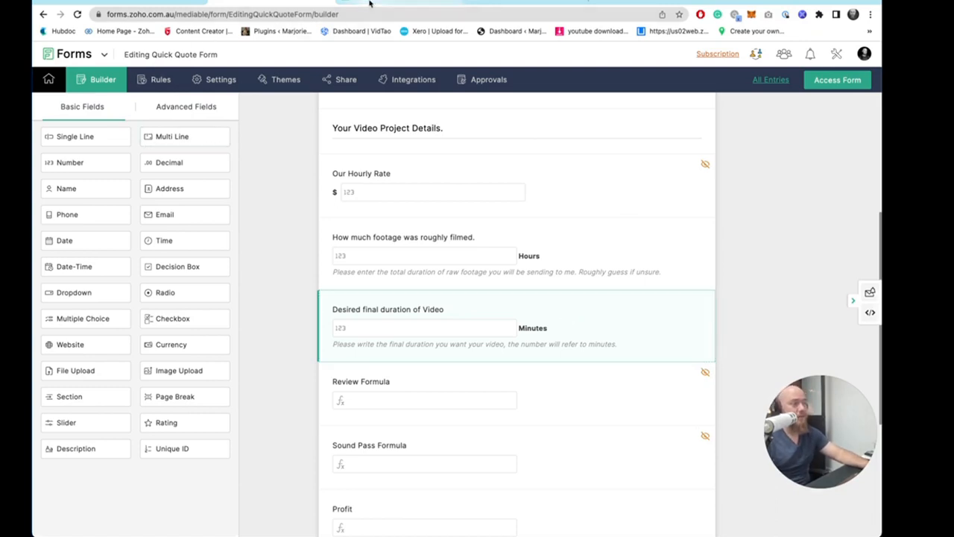
- Switch to the pricing spreadsheet to review the cost table, then return to the form builder
left_click(401, 4)
left_click_drag(145, 144, 241, 356)
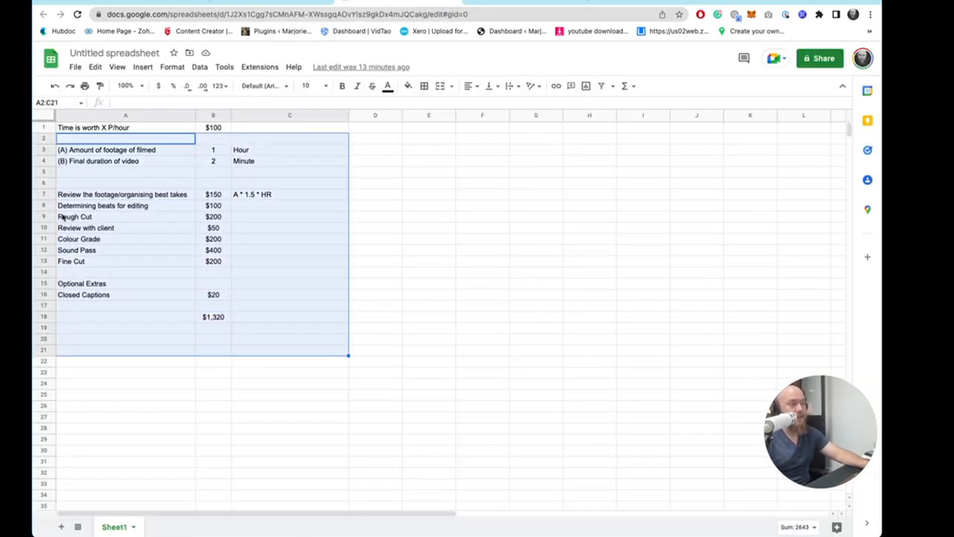
key("ctrl+shift+Tab")
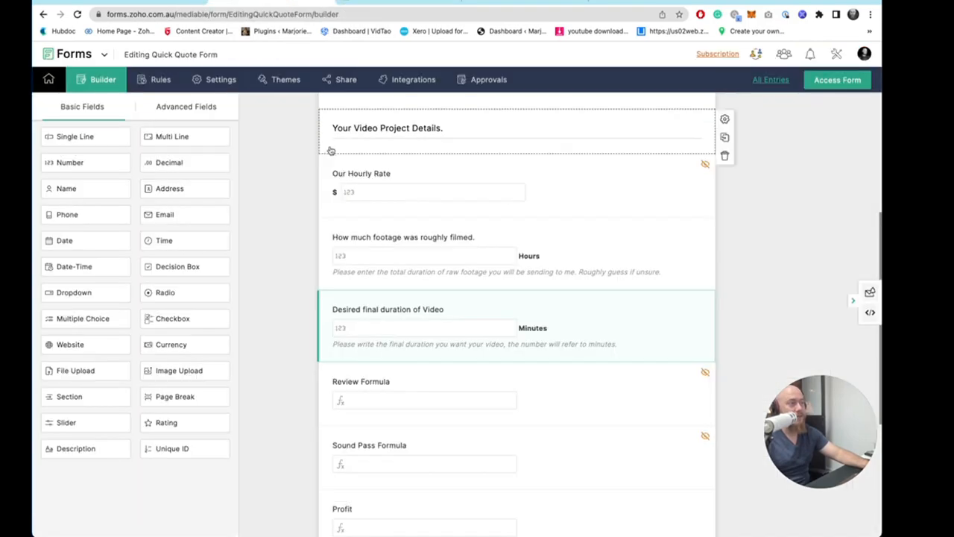
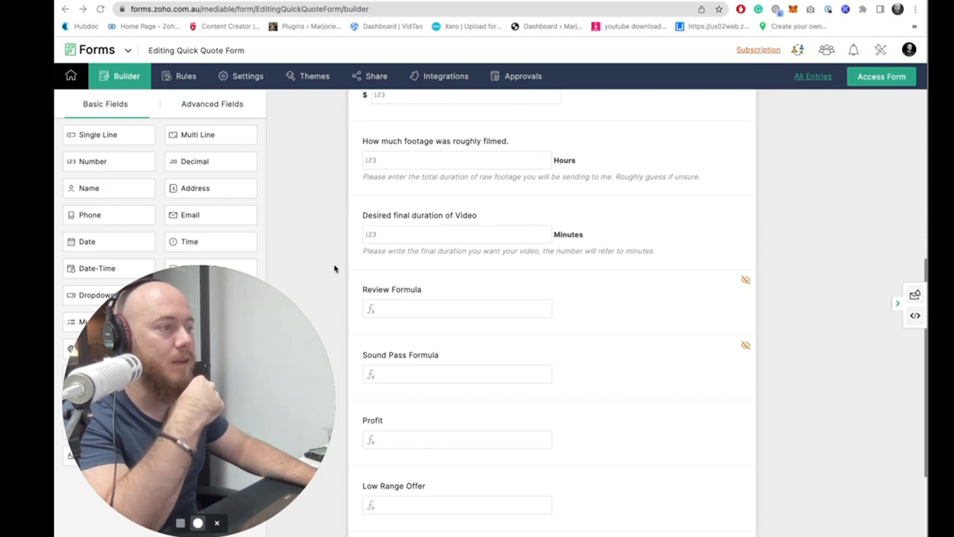
- Move the Total Cost Formula field so it sits between Sound Pass Formula and Profit
scroll(550, 299, "down", 1)
scroll(550, 300, "down", 1)
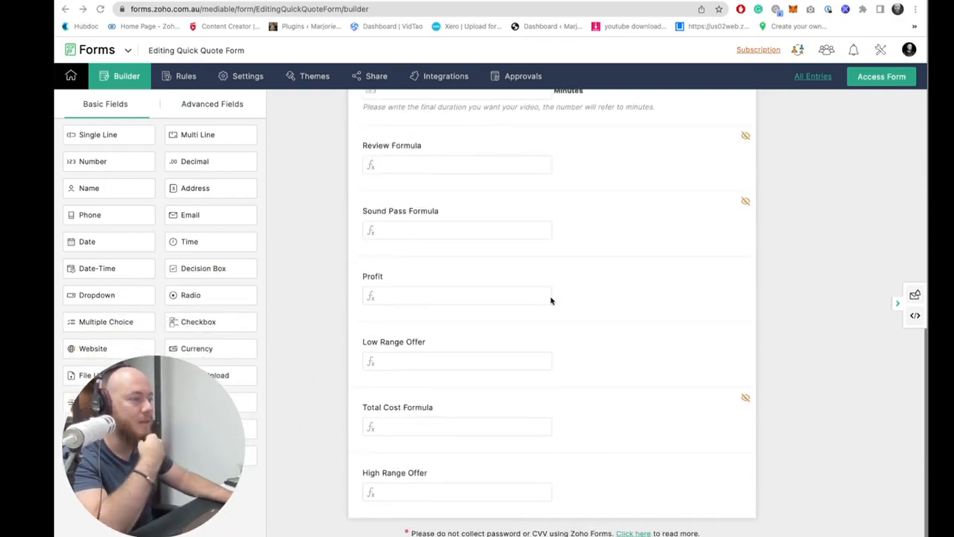
scroll(522, 336, "up", 1)
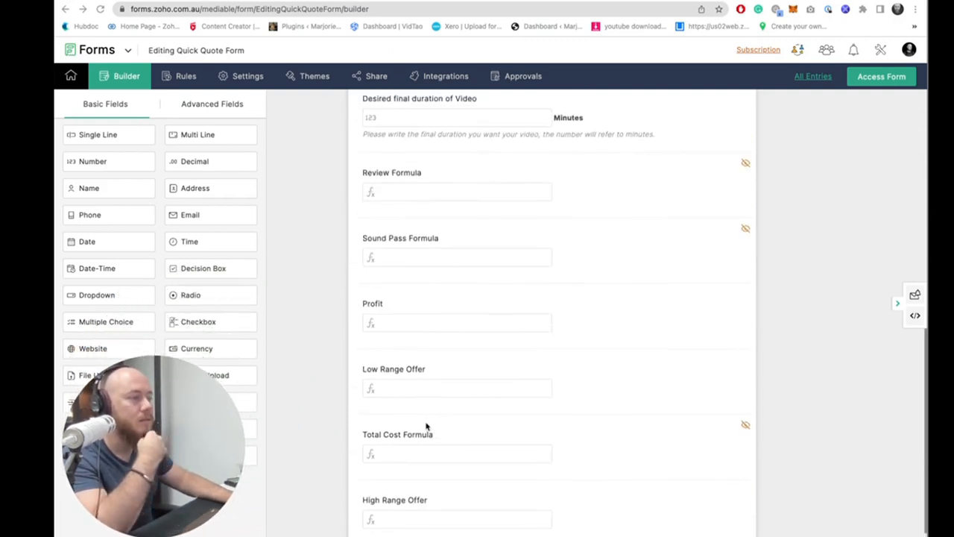
left_click_drag(426, 426, 455, 375)
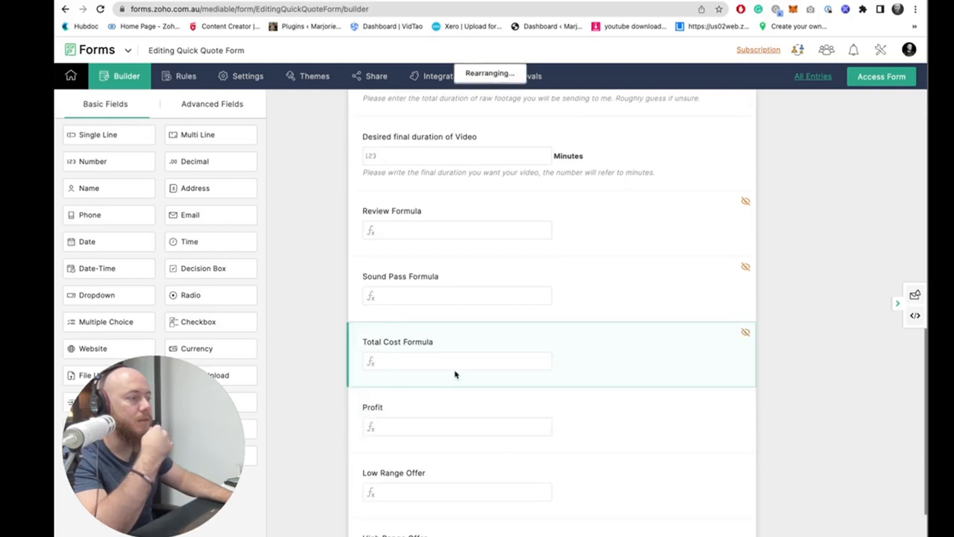
- Switch to the pricing spreadsheet and inspect the Sound Pass cell's formula before returning to the form builder
scroll(447, 430, "down", 1)
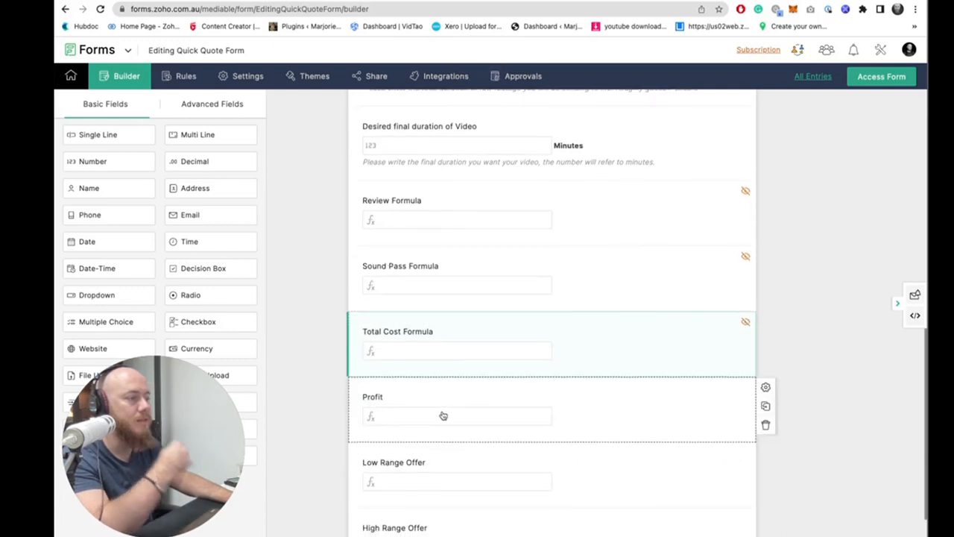
scroll(443, 415, "down", 1)
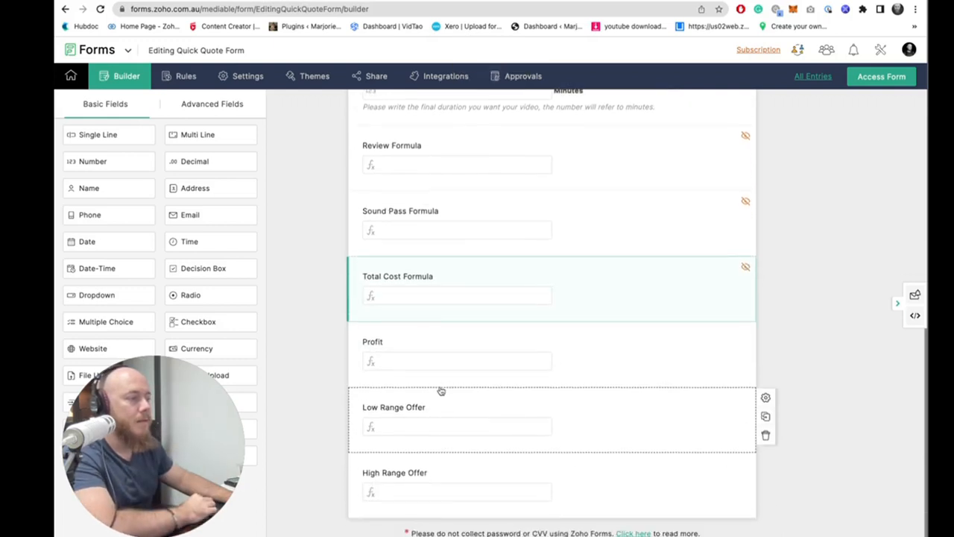
scroll(437, 402, "up", 6)
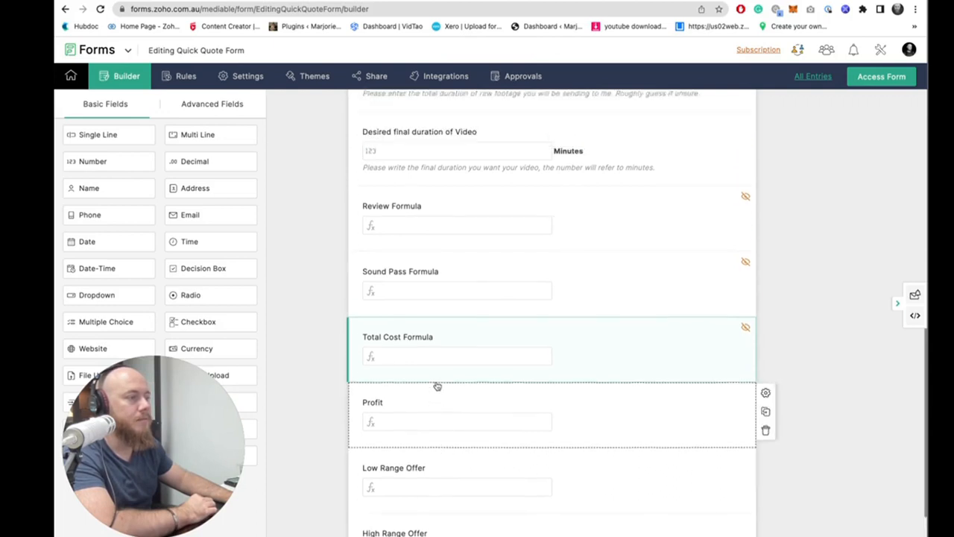
scroll(450, 350, "up", 1)
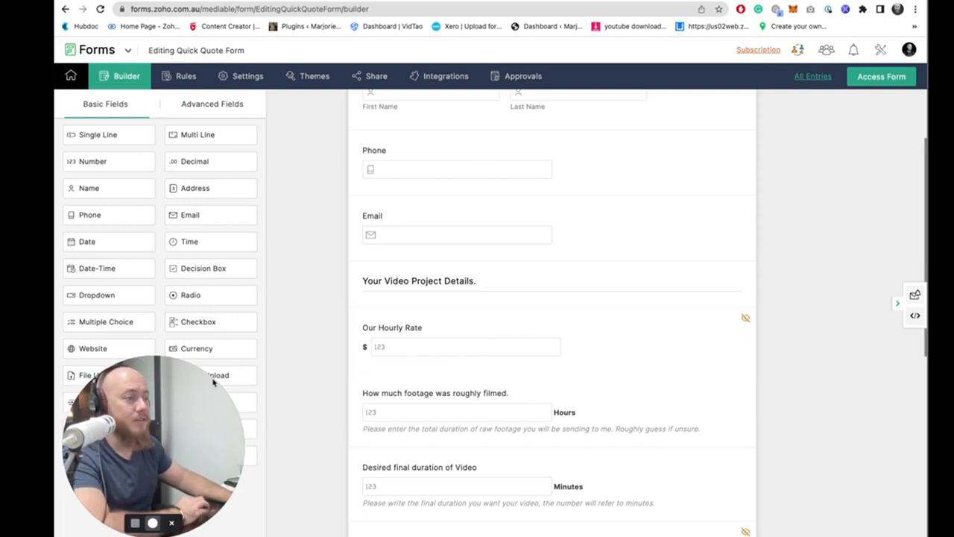
left_click_drag(213, 383, 844, 360)
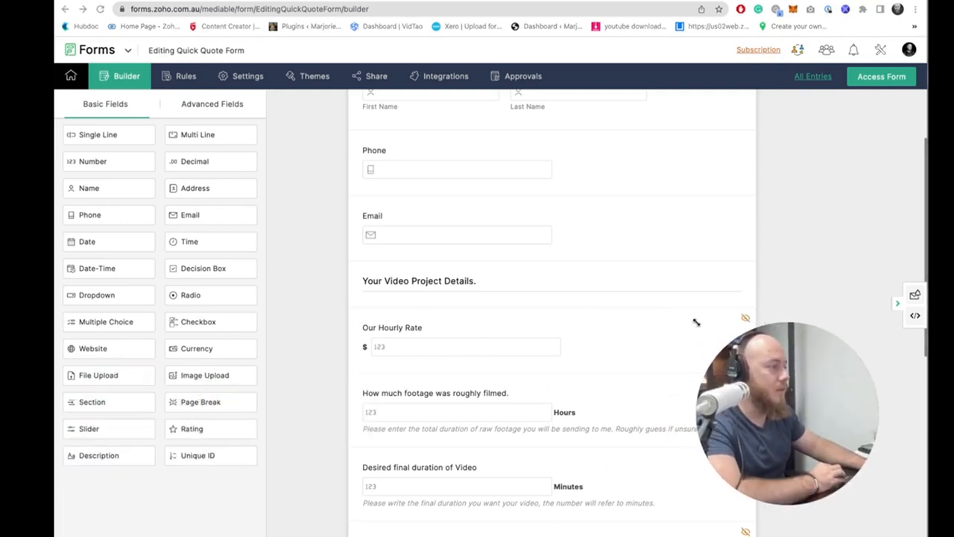
left_click_drag(695, 322, 818, 395)
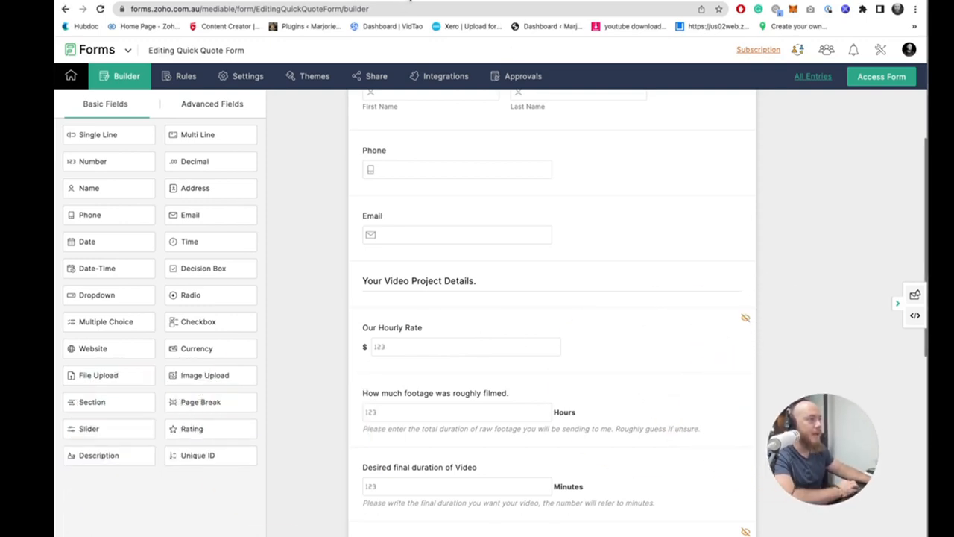
left_click(407, 1)
left_click(215, 265)
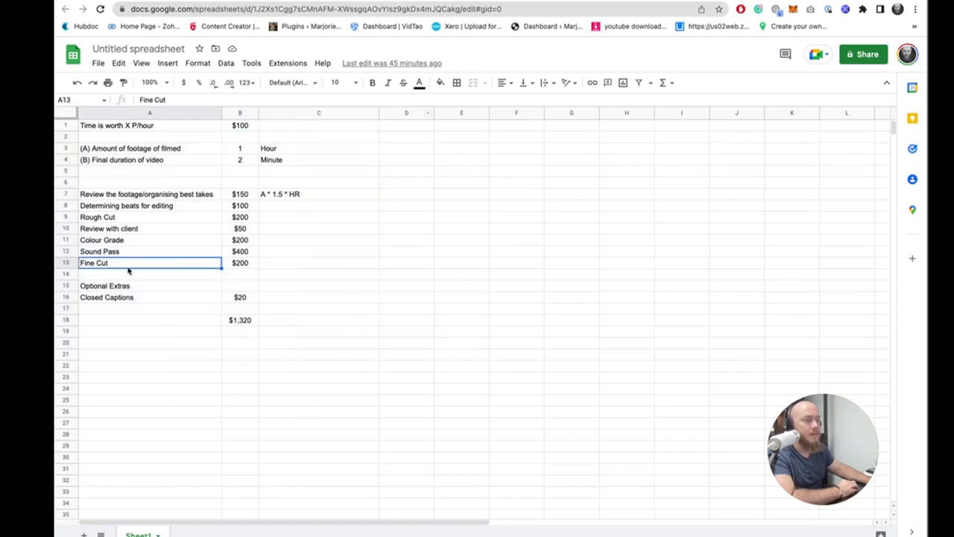
left_click(212, 252)
double_click(232, 251)
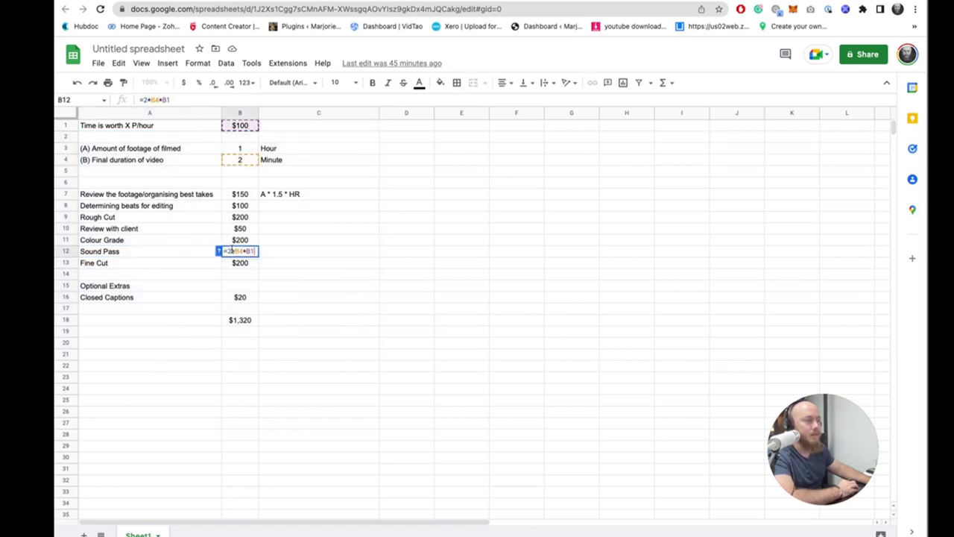
left_click(302, 252)
double_click(244, 251)
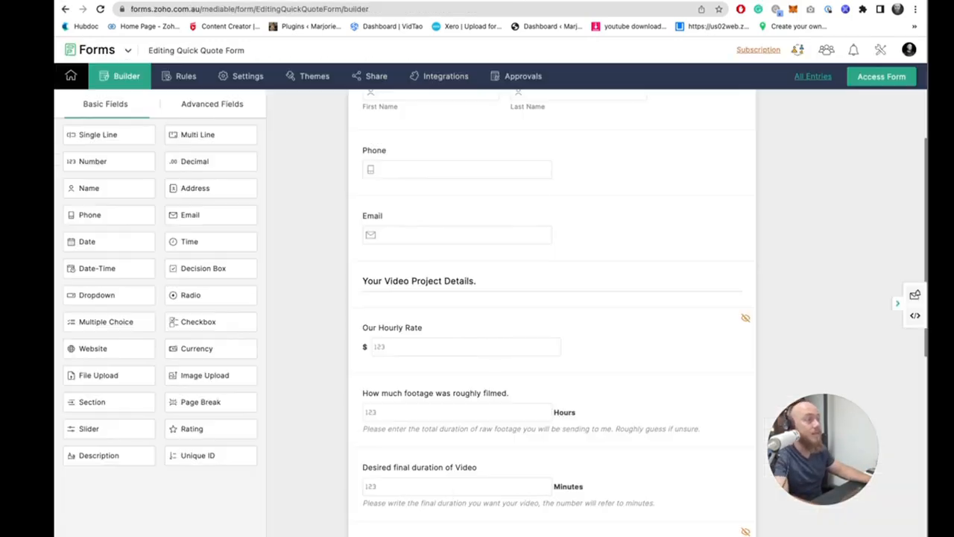
- Add a Decision Box field above Sound Pass Formula labelled "Would you like a sounds pass?" and save it
scroll(534, 210, "down", 6)
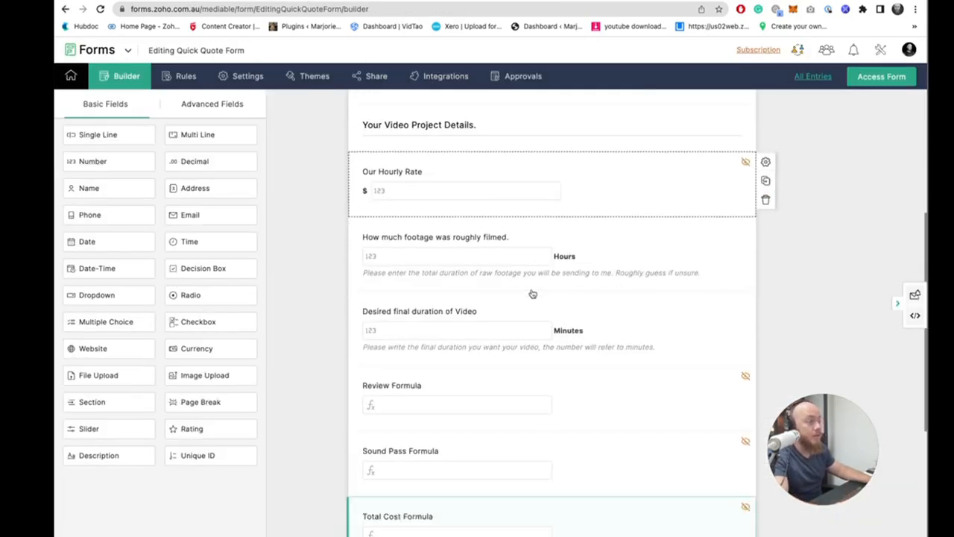
scroll(520, 295, "down", 2)
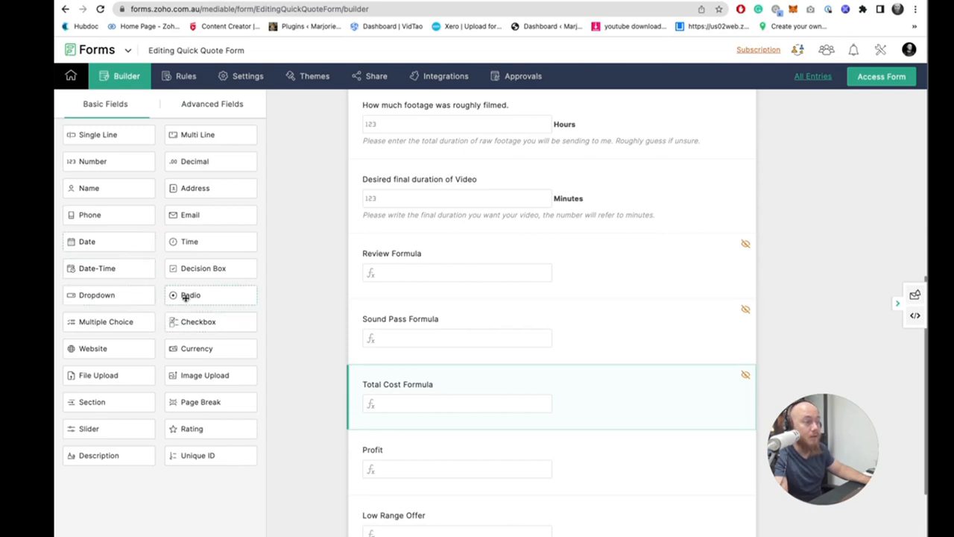
left_click_drag(185, 269, 456, 336)
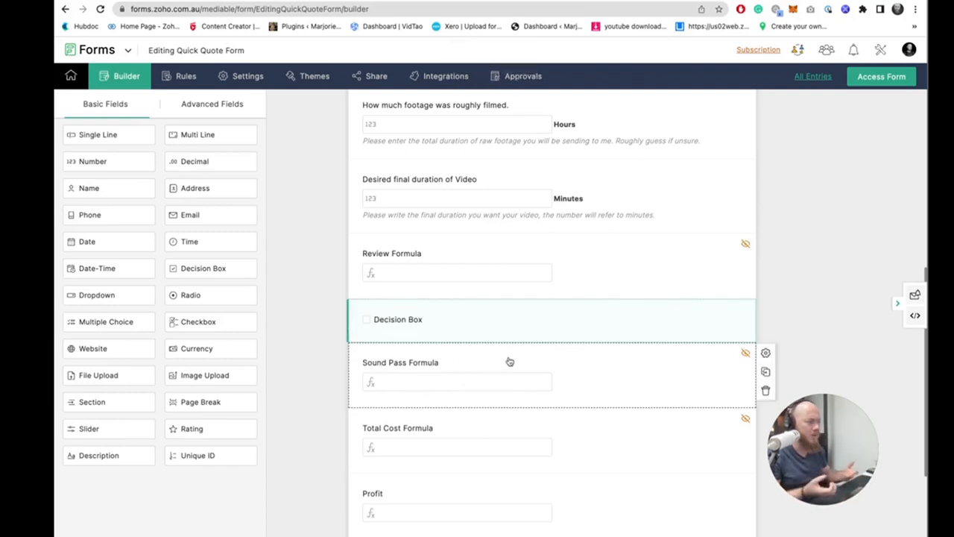
left_click(449, 330)
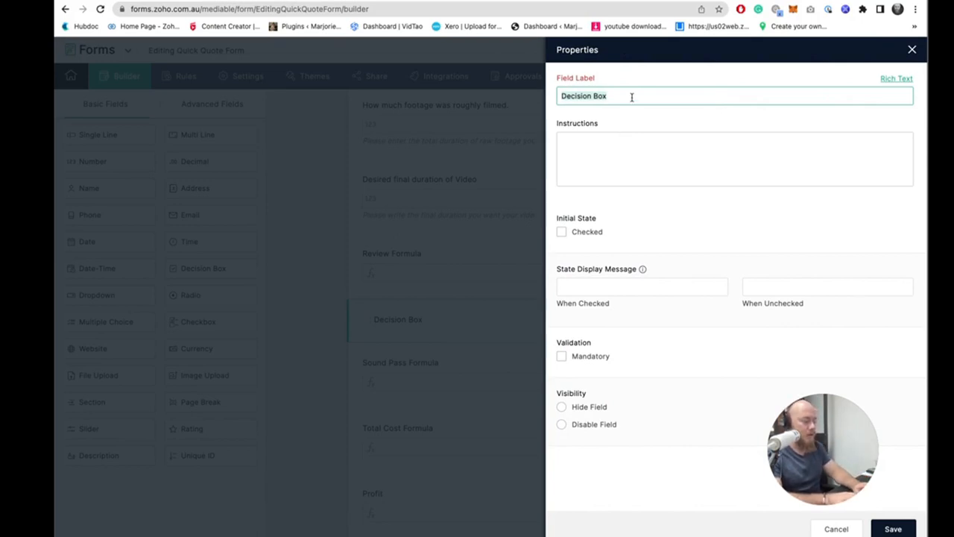
type("wou")
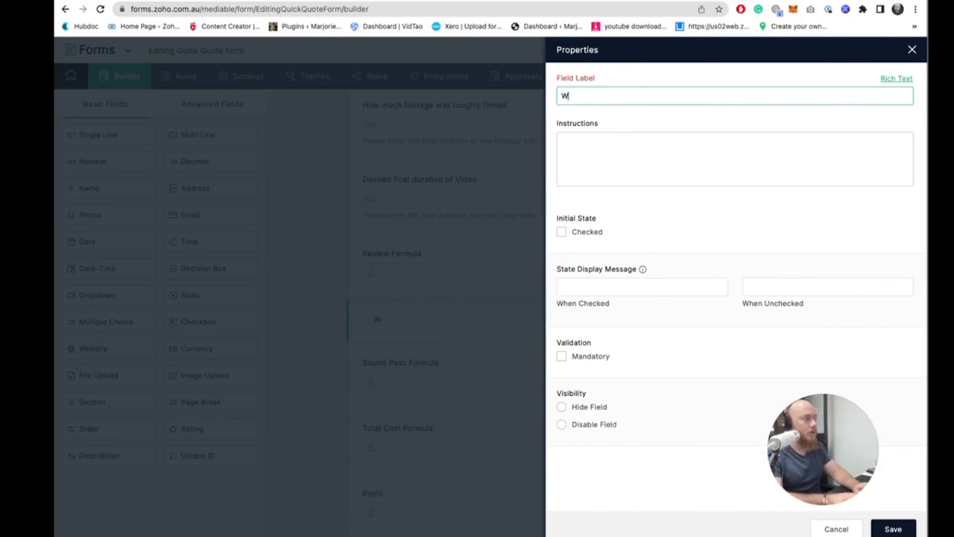
type("Ou")
type("uld yo")
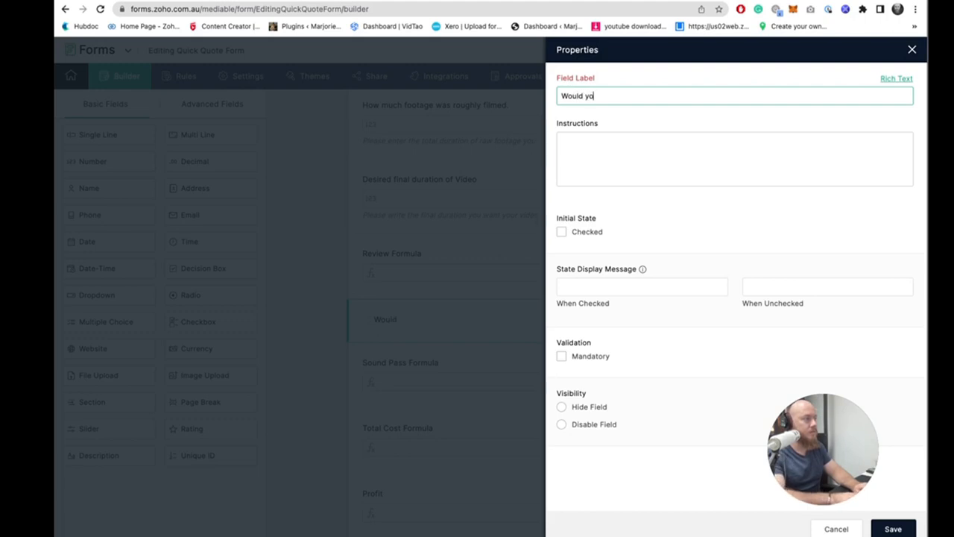
type("u like a sou")
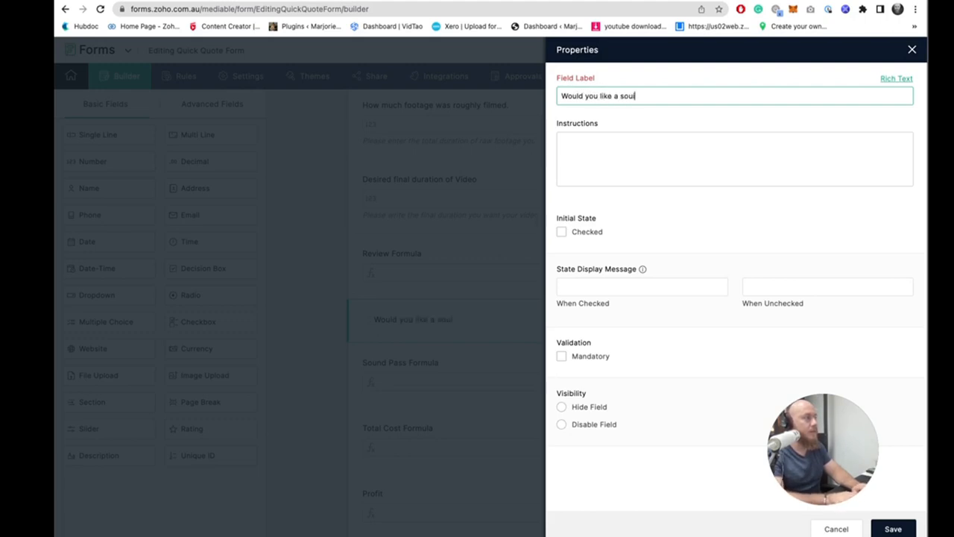
type("nds pass?")
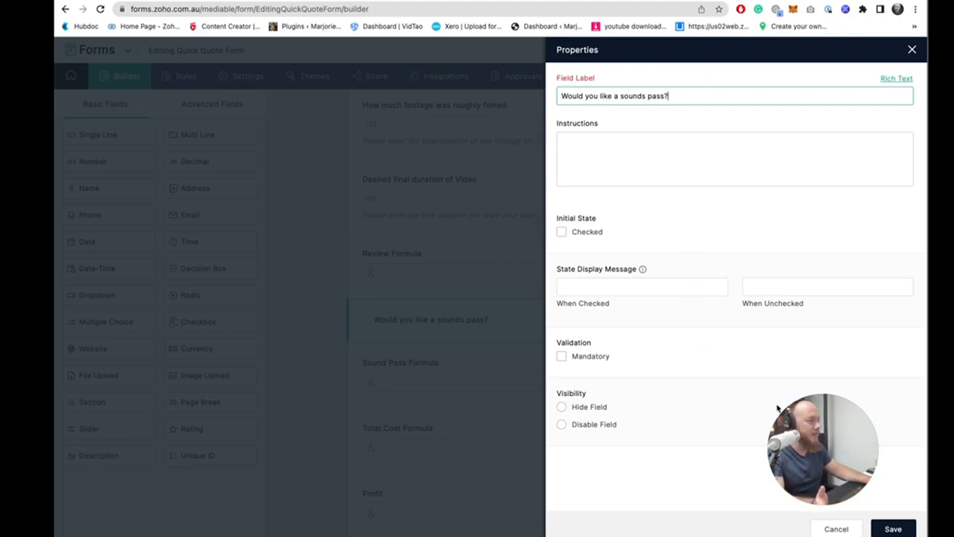
left_click(899, 527)
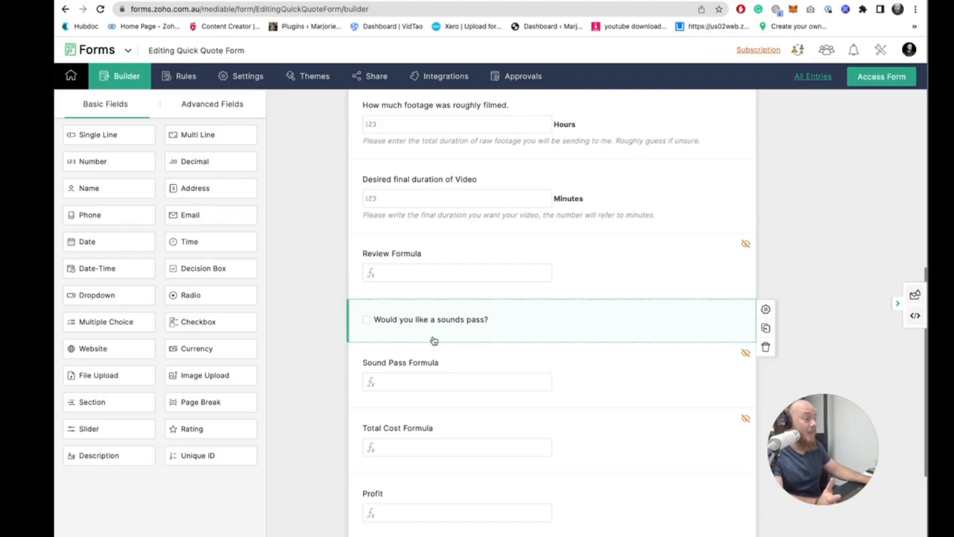
- Make the Sound Pass Formula conditional: apply the existing formula when the sounds pass box is True, otherwise 0
left_click(563, 368)
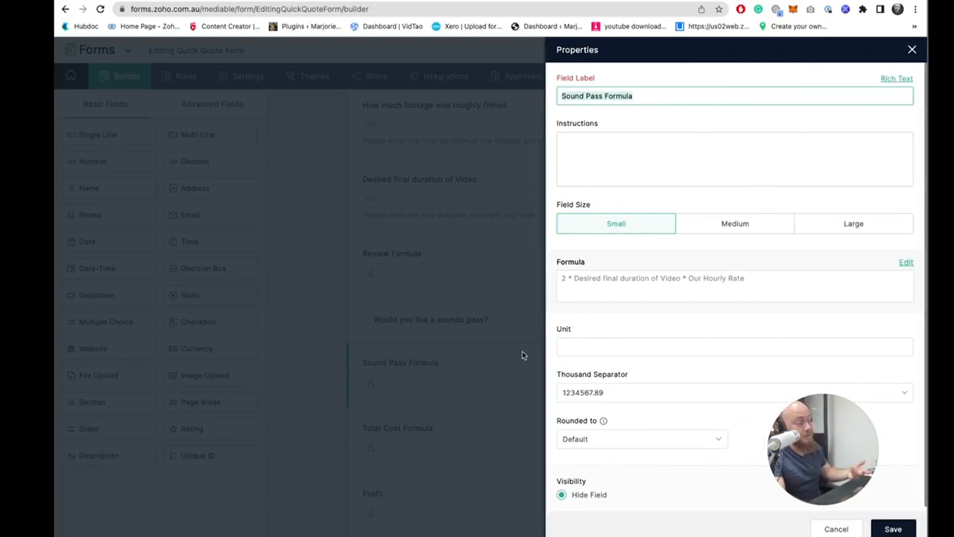
left_click(634, 285)
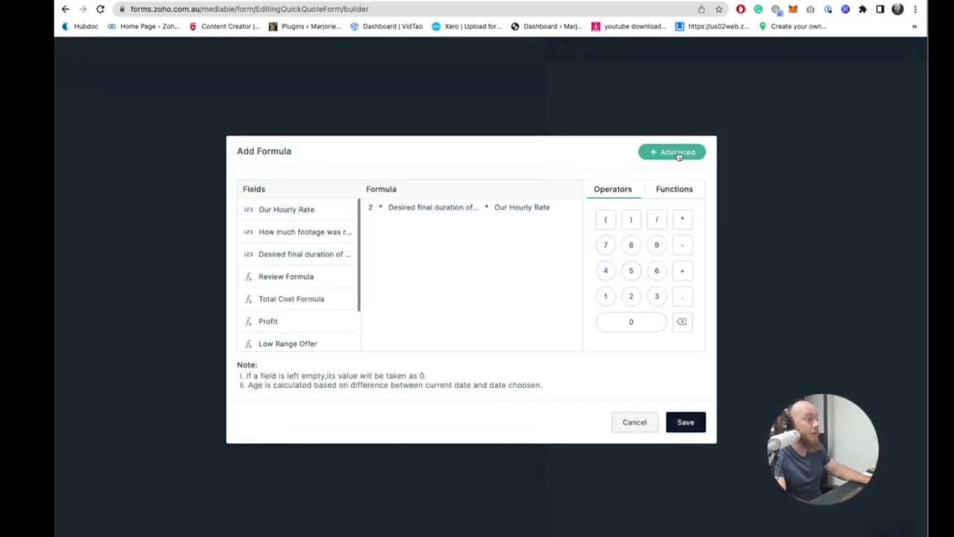
left_click(678, 154)
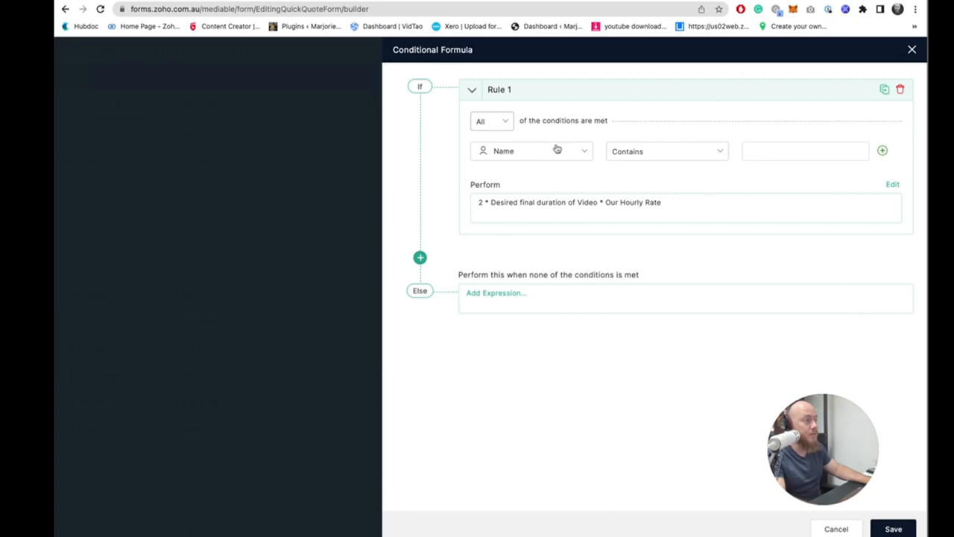
left_click(561, 149)
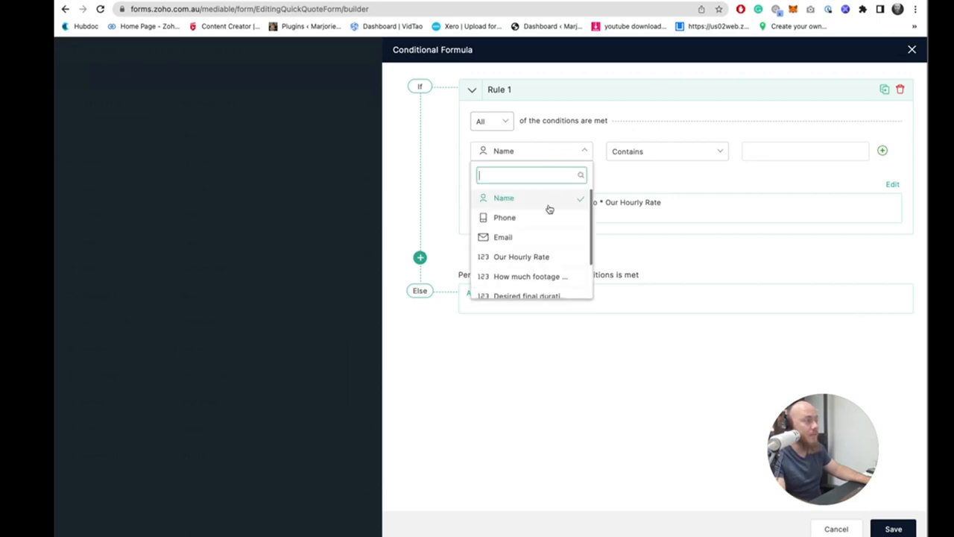
scroll(552, 210, "down", 1)
scroll(554, 215, "down", 3)
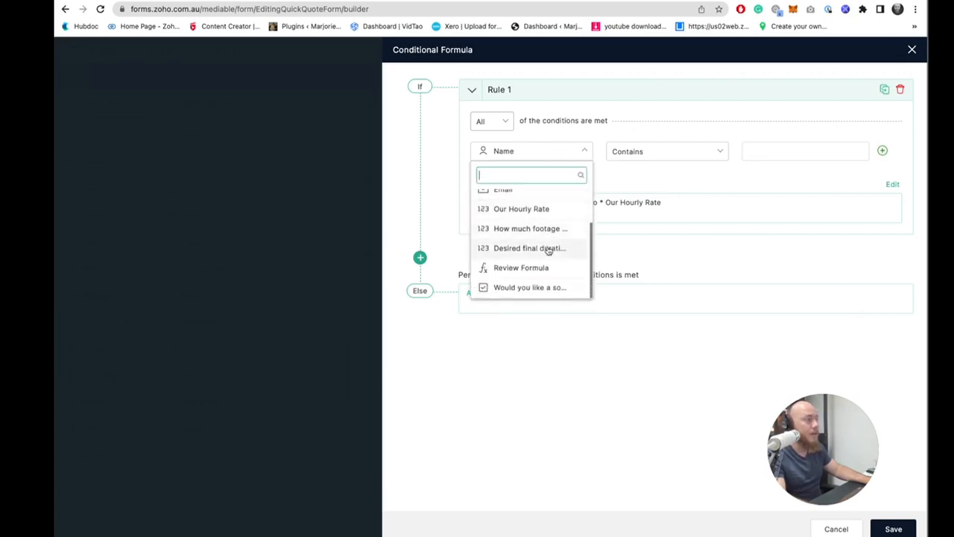
left_click(544, 289)
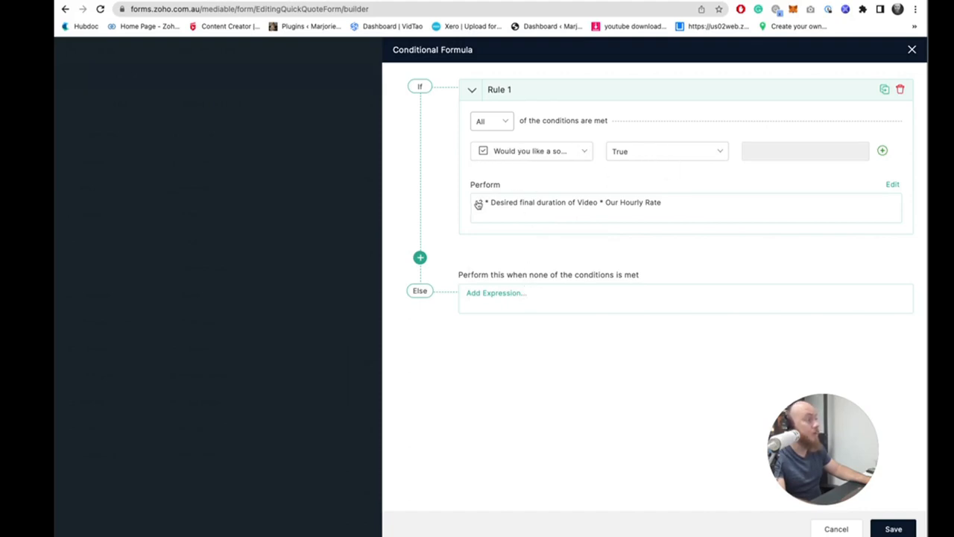
left_click(521, 294)
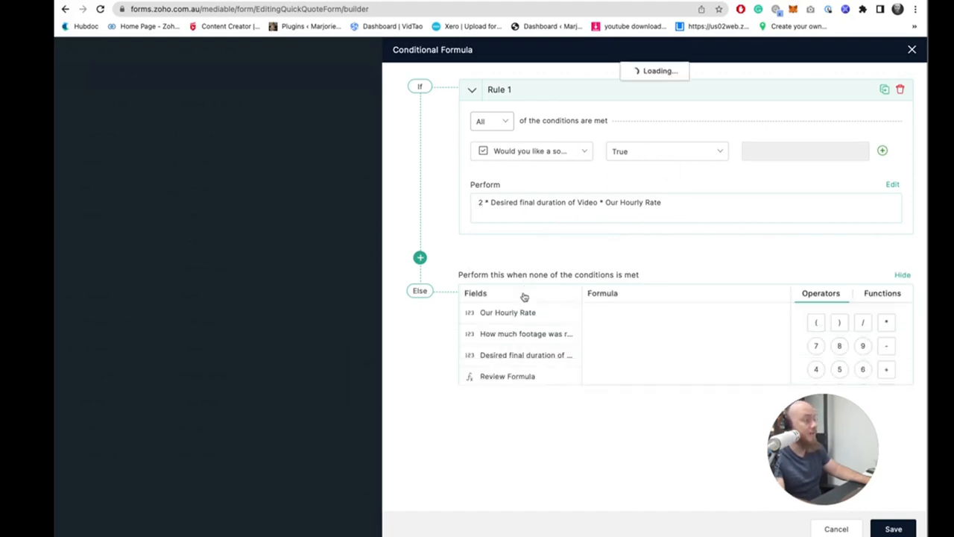
type("0")
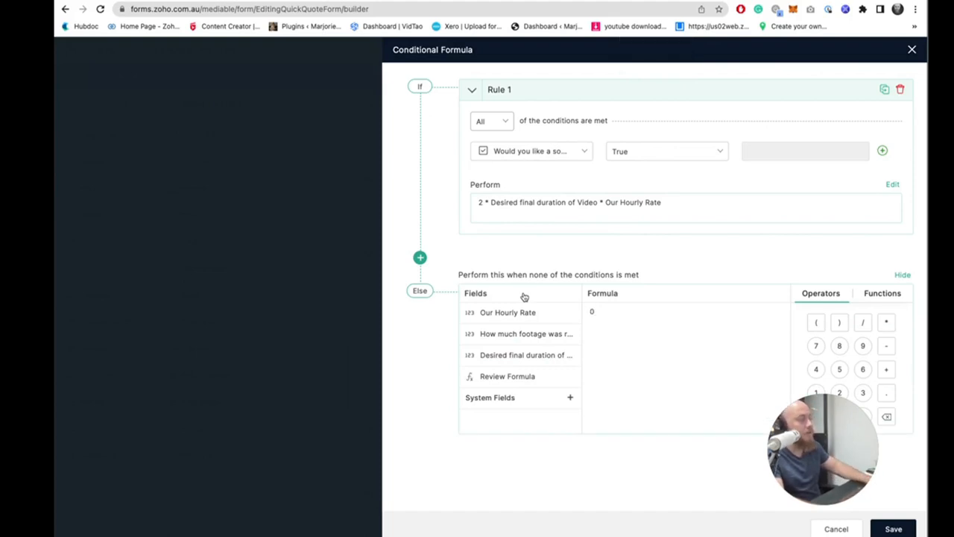
left_click(894, 529)
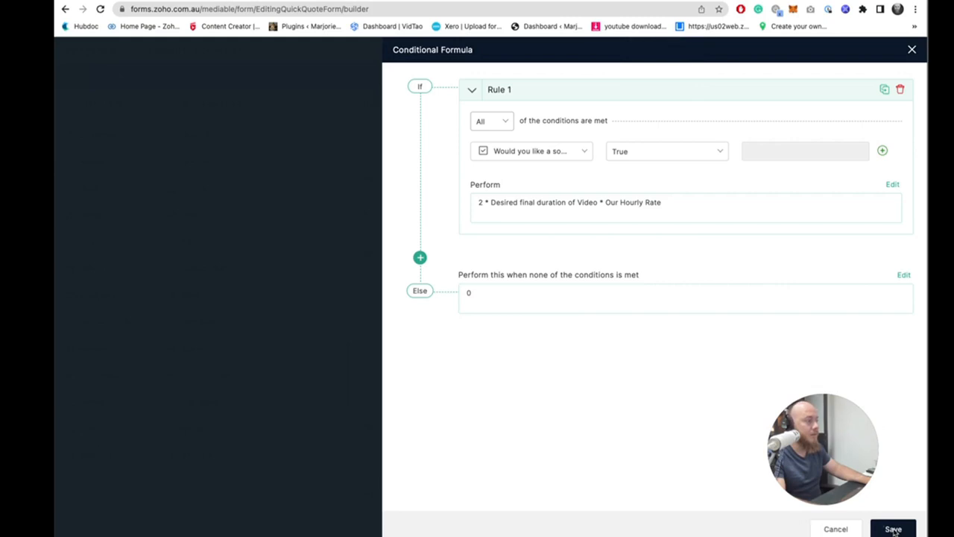
left_click(910, 51)
left_click(909, 53)
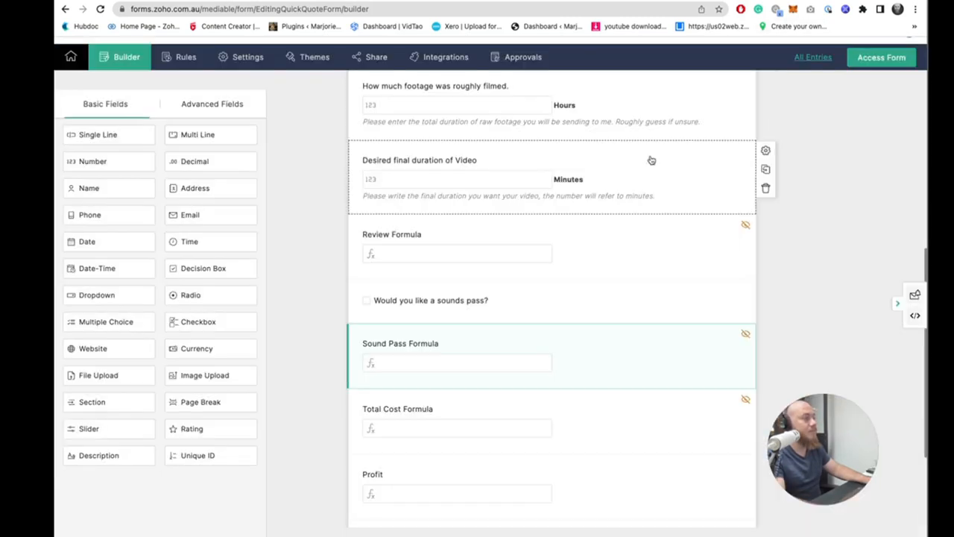
- Unhide the Sound Pass Formula and Total Cost Formula fields and save each
left_click(710, 356)
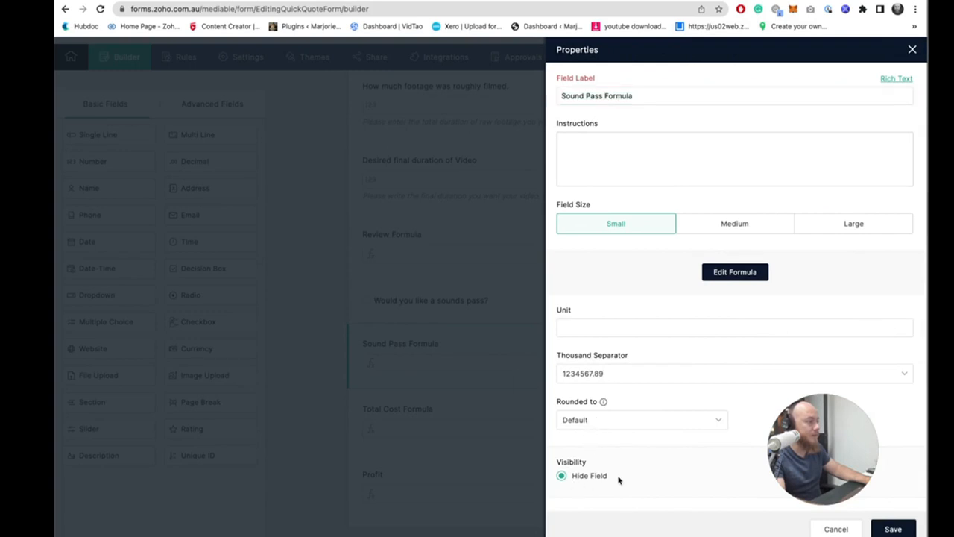
left_click(589, 475)
left_click(890, 528)
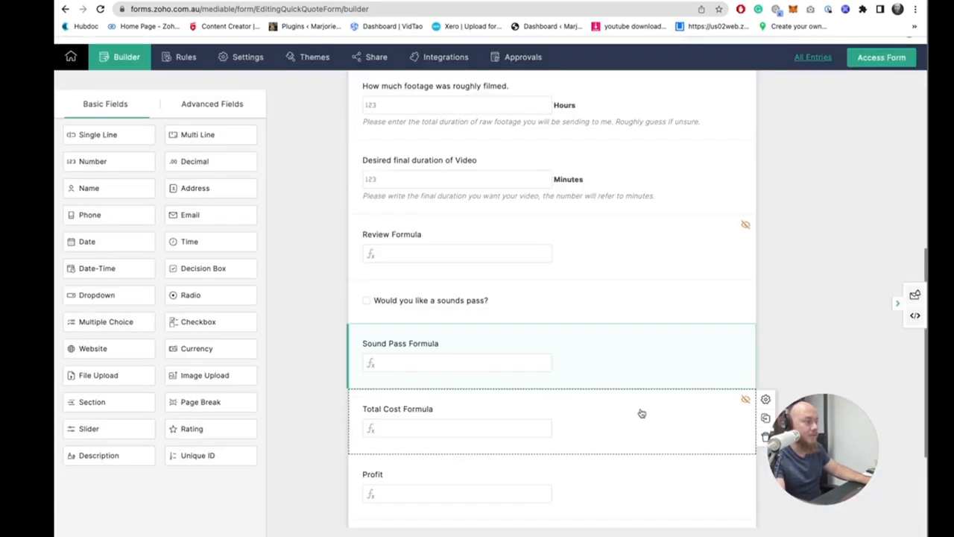
left_click(641, 413)
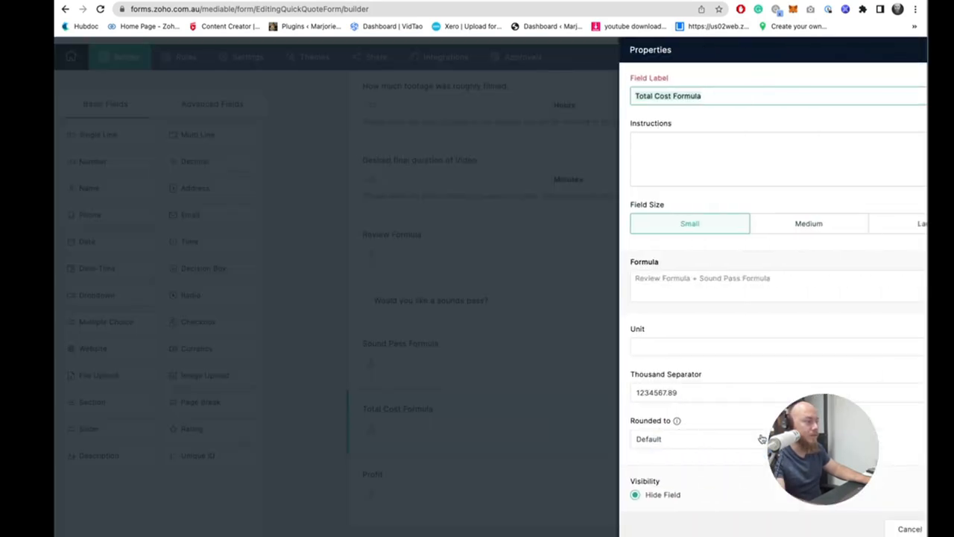
left_click(580, 494)
left_click(891, 527)
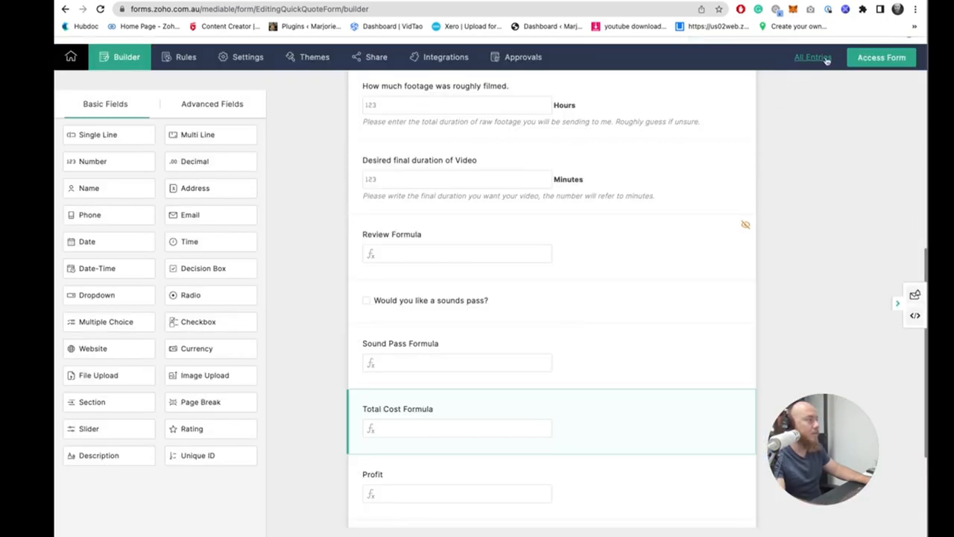
- Open the live form and enter 3 hours of footage, 1 minute final duration, and tick the sounds pass box
left_click(861, 59)
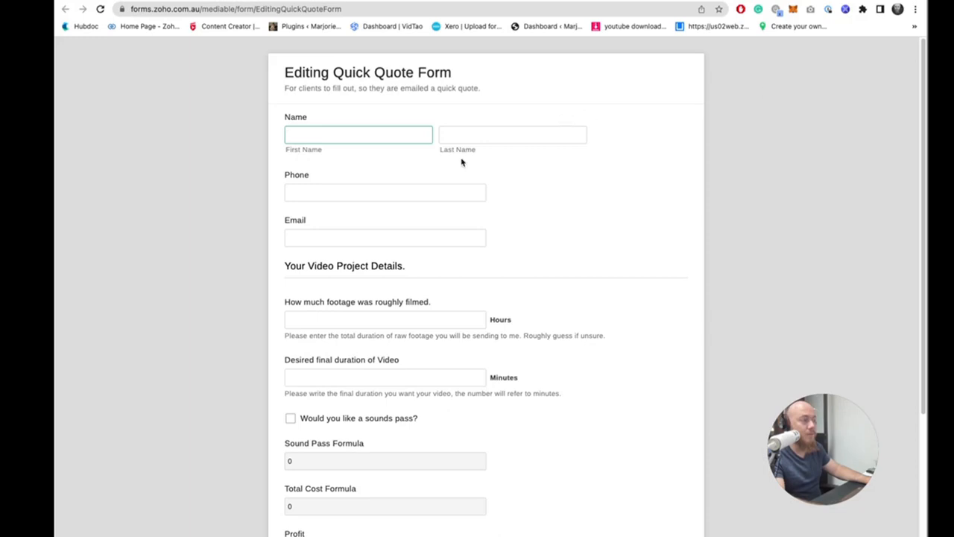
scroll(465, 209, "down", 4)
left_click(364, 171)
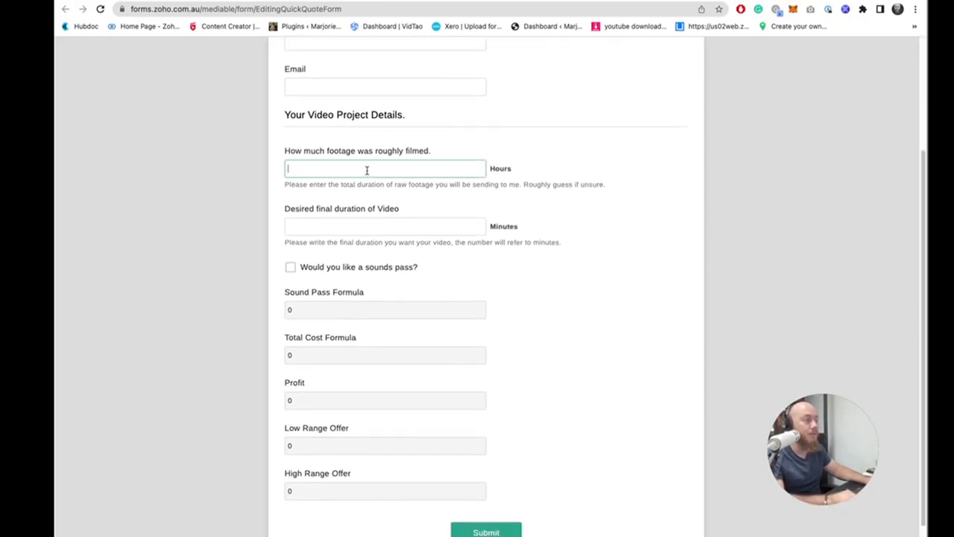
left_click(358, 226)
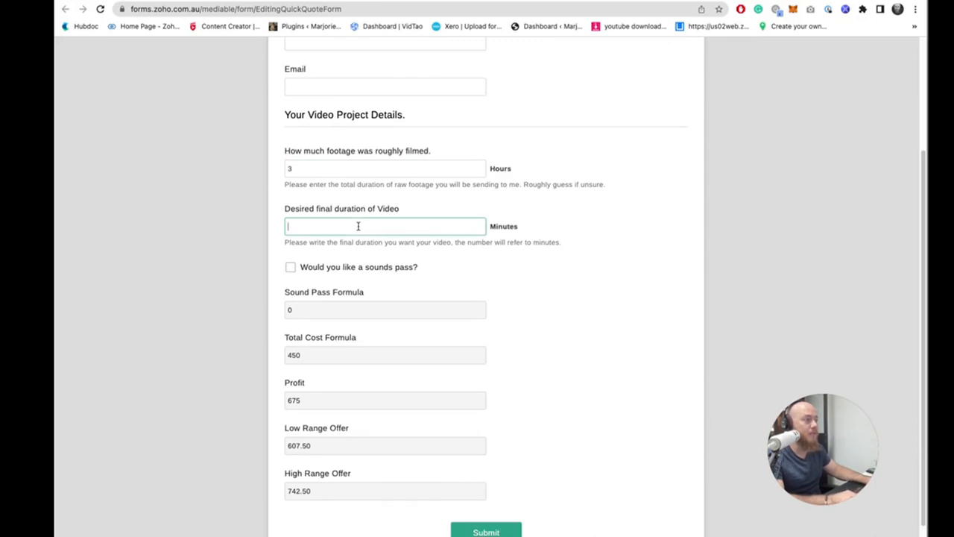
type("1")
left_click(453, 273)
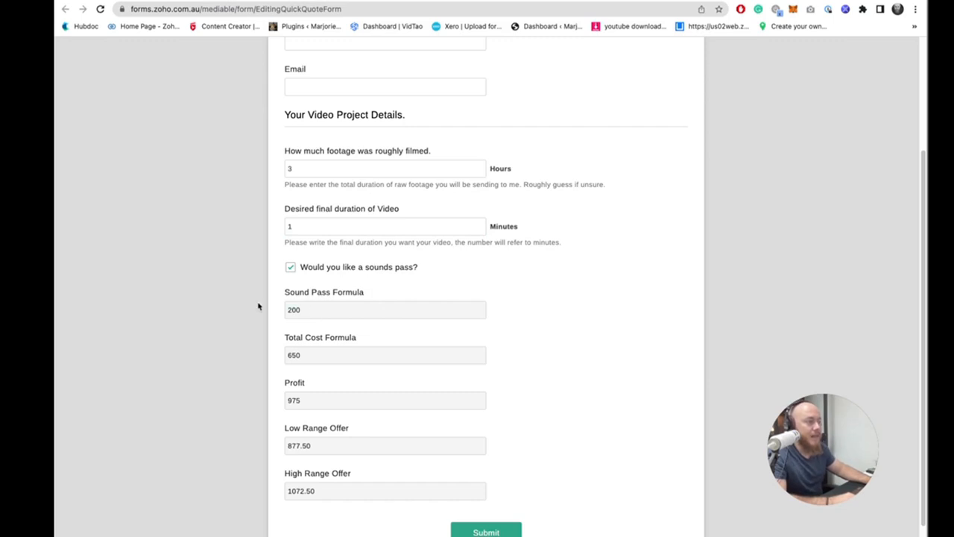
- Change the desired final duration to 2 minutes and submit the test response
left_click(315, 226)
type("0")
key("BackSpace")
key("BackSpace")
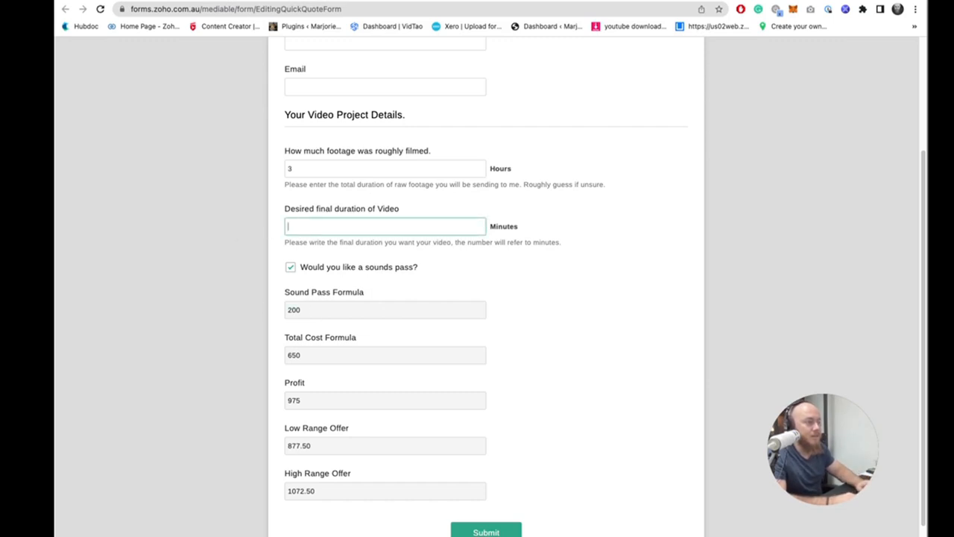
type("2")
key("Return")
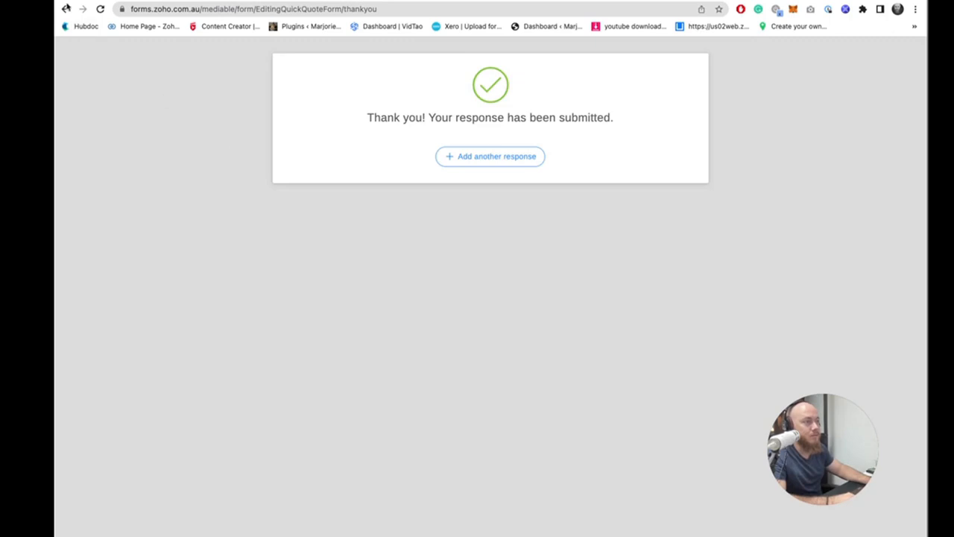
- Return to the form and re-enter 3 hours of footage and 2 minutes final duration with the sounds pass unticked
left_click(66, 8)
left_click(337, 319)
type("3")
left_click(326, 374)
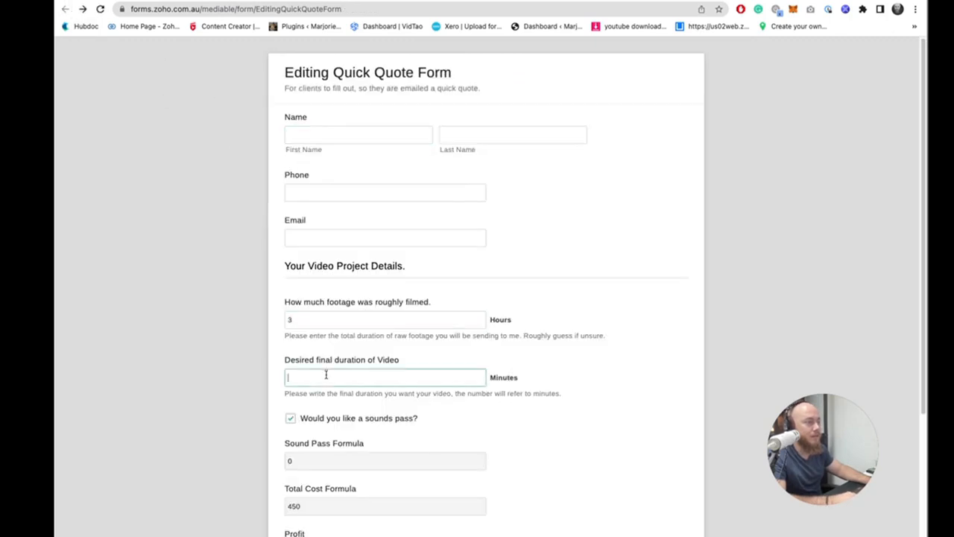
type("2")
left_click(258, 392)
left_click(315, 375)
left_click(379, 413)
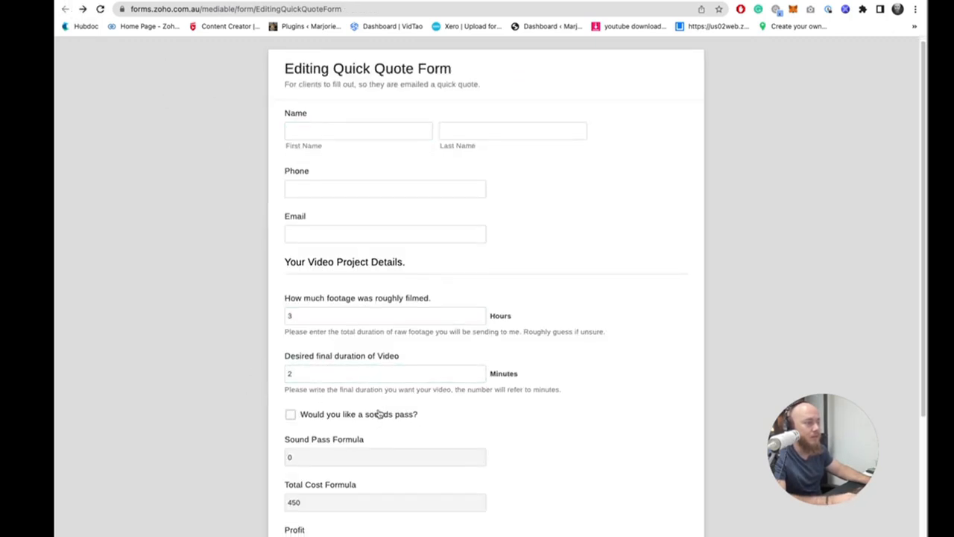
- Toggle the sounds pass box on and off to compare the calculated cost and offer ranges
scroll(379, 414, "down", 2)
left_click(292, 345)
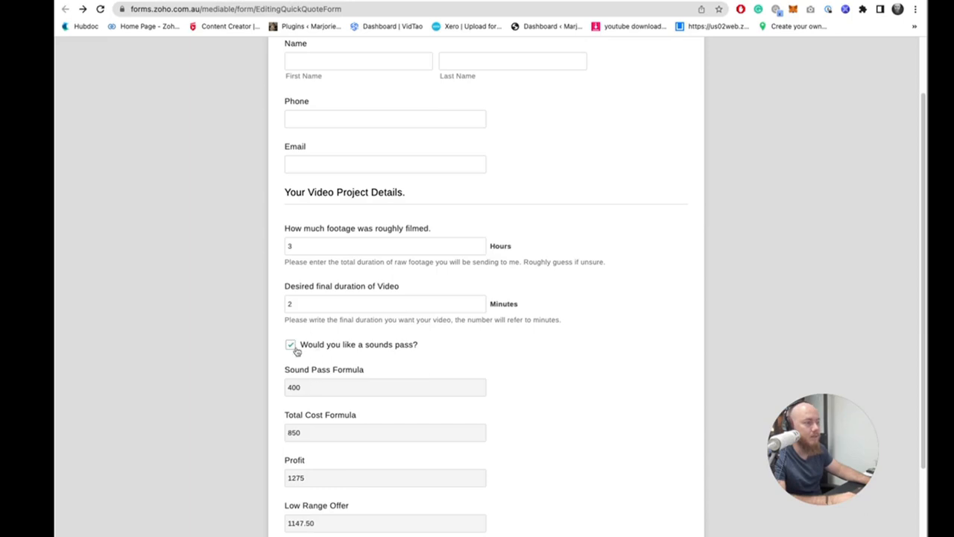
left_click(296, 349)
scroll(388, 383, "down", 2)
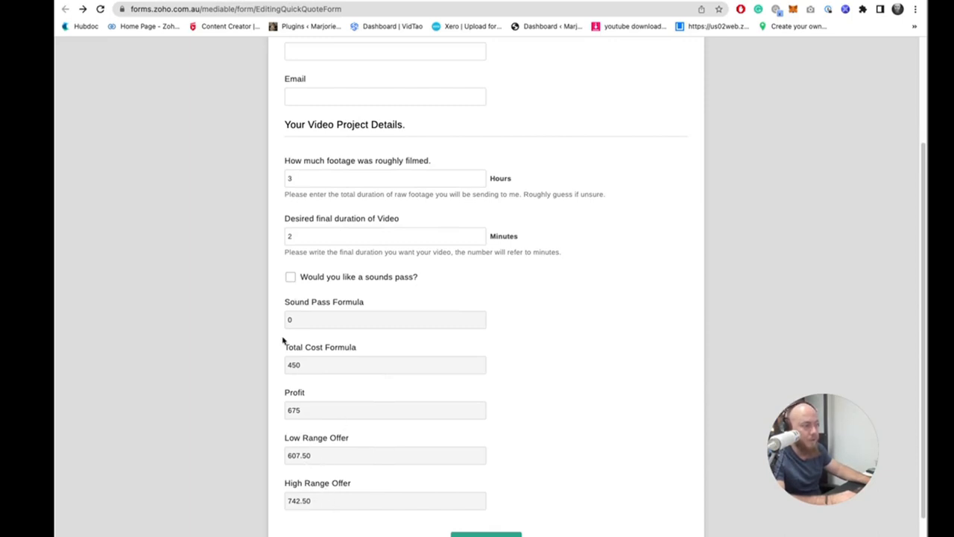
left_click(288, 277)
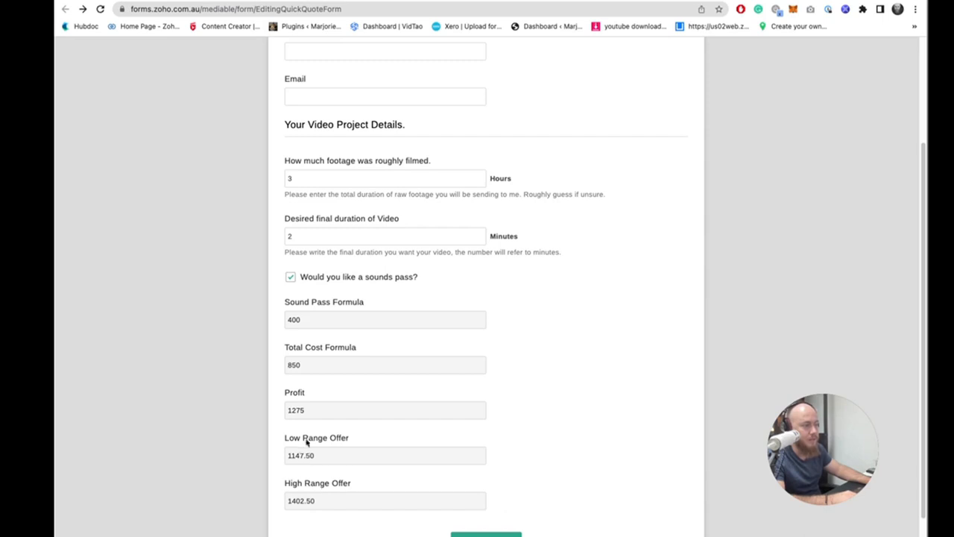
left_click(290, 278)
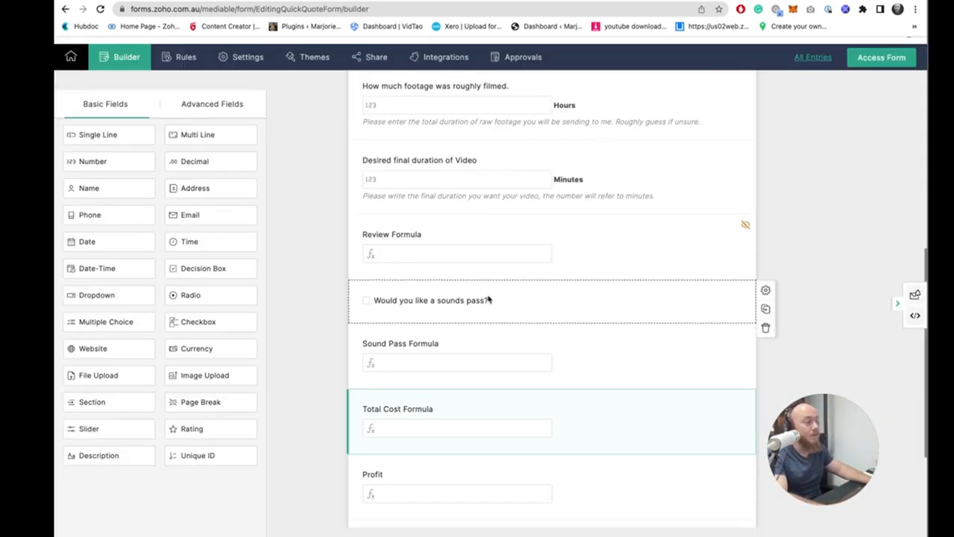
scroll(457, 299, "down", 1)
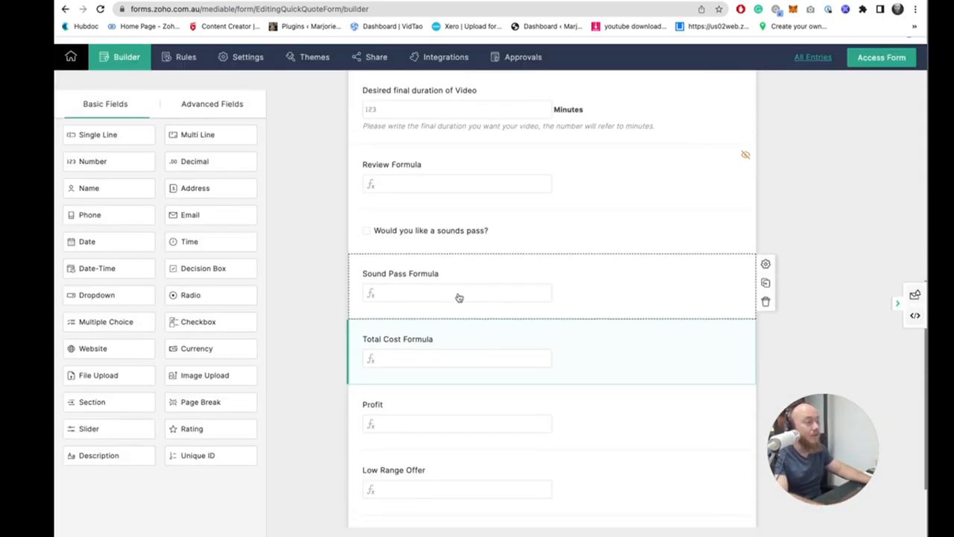
- Open the Sound Pass Formula's conditional formula in the builder to review it, then close it
left_click(458, 295)
left_click(722, 277)
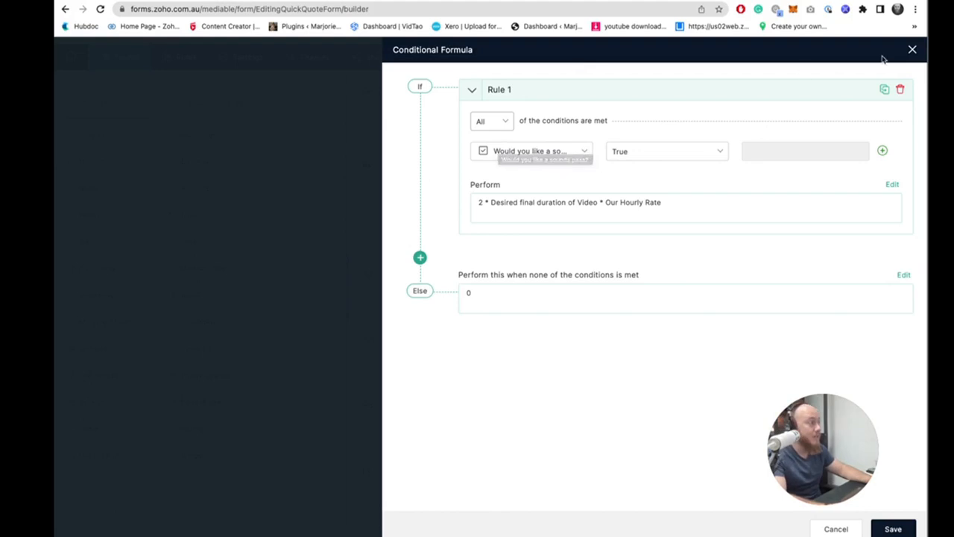
left_click(912, 49)
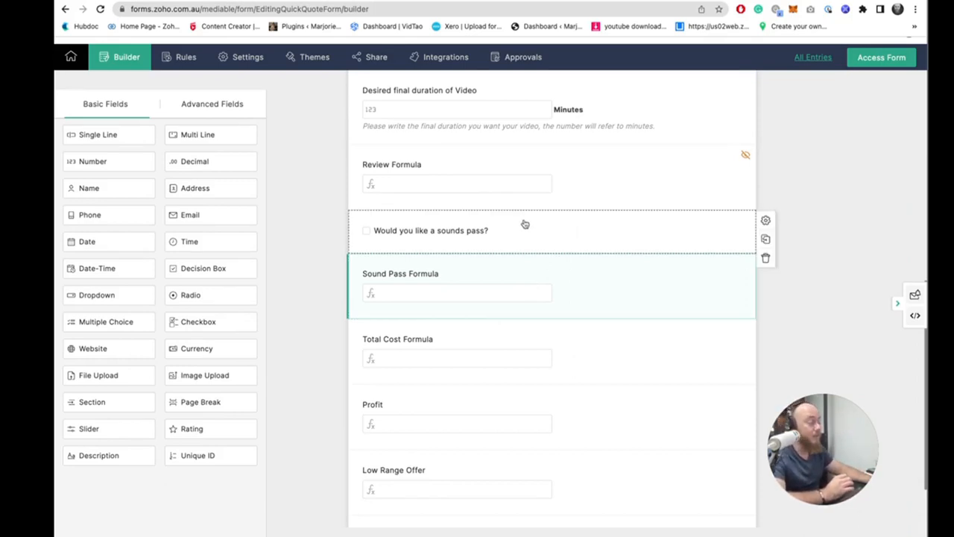
scroll(462, 246, "up", 2)
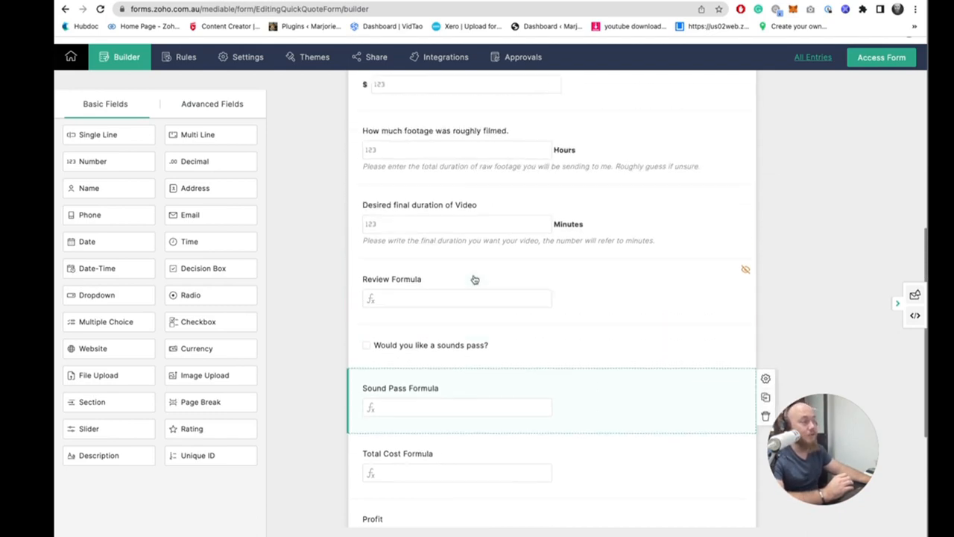
scroll(452, 217, "down", 1)
scroll(462, 409, "up", 3)
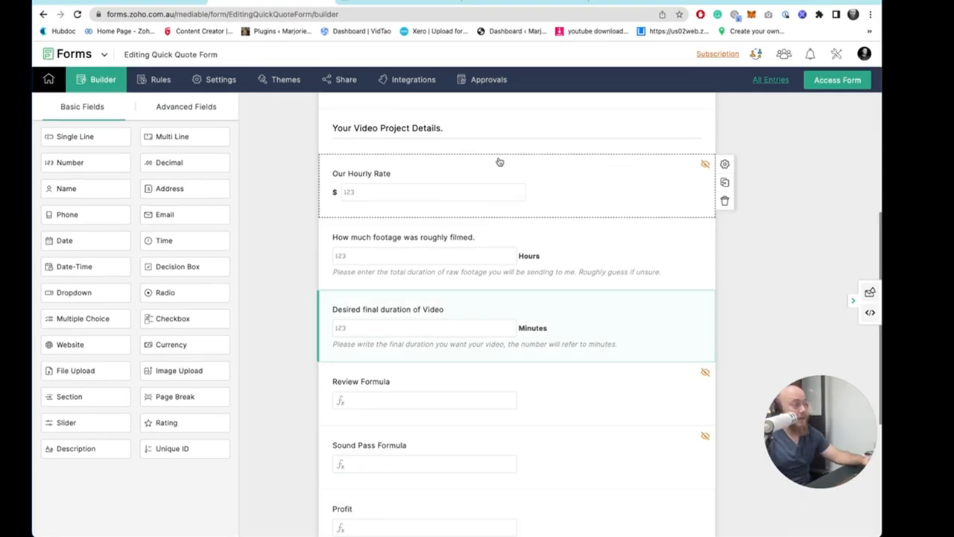
- Review the form's email rule, then view the Mediable instant quote page in the other browser tab
left_click(167, 87)
left_click(111, 167)
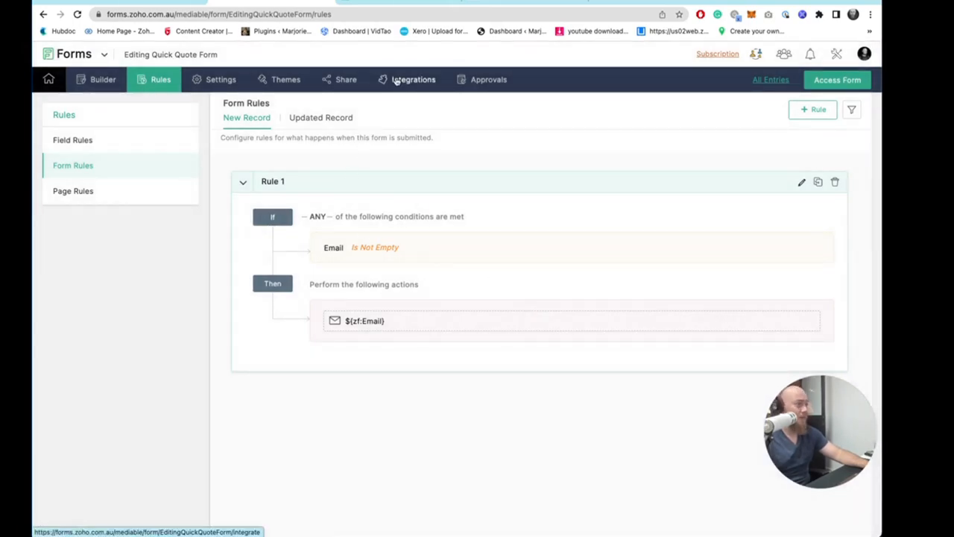
left_click(486, 3)
scroll(422, 271, "down", 6)
scroll(420, 273, "up", 20)
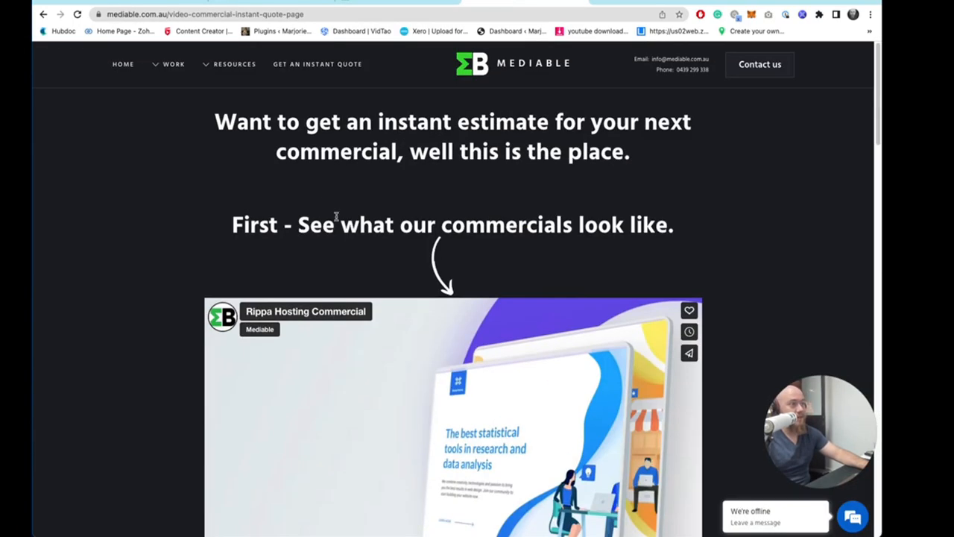
left_click(295, 3)
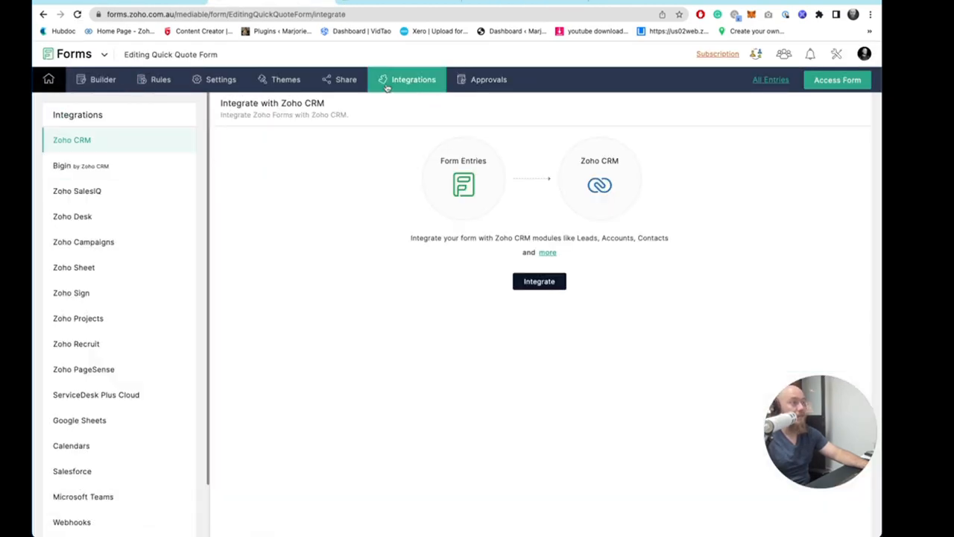
- Open the form's embed sharing options and copy the iframe embed code
left_click(339, 79)
left_click(149, 185)
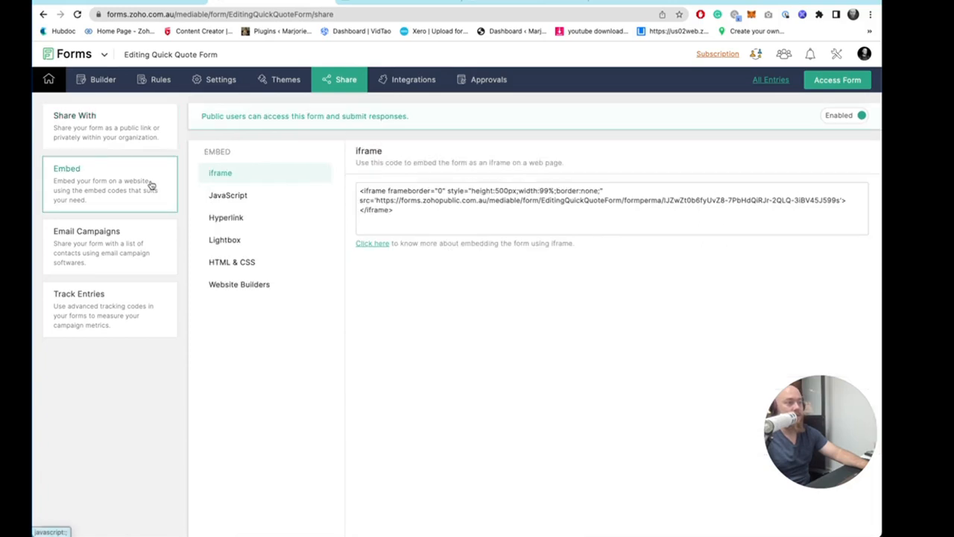
left_click(439, 213)
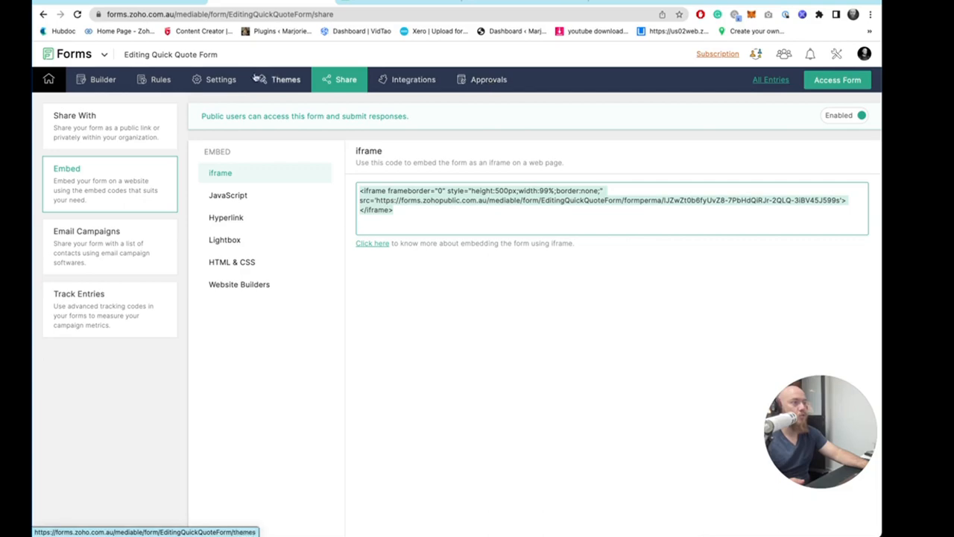
- Shorten the public form permalink and copy the shortened URL
left_click(101, 79)
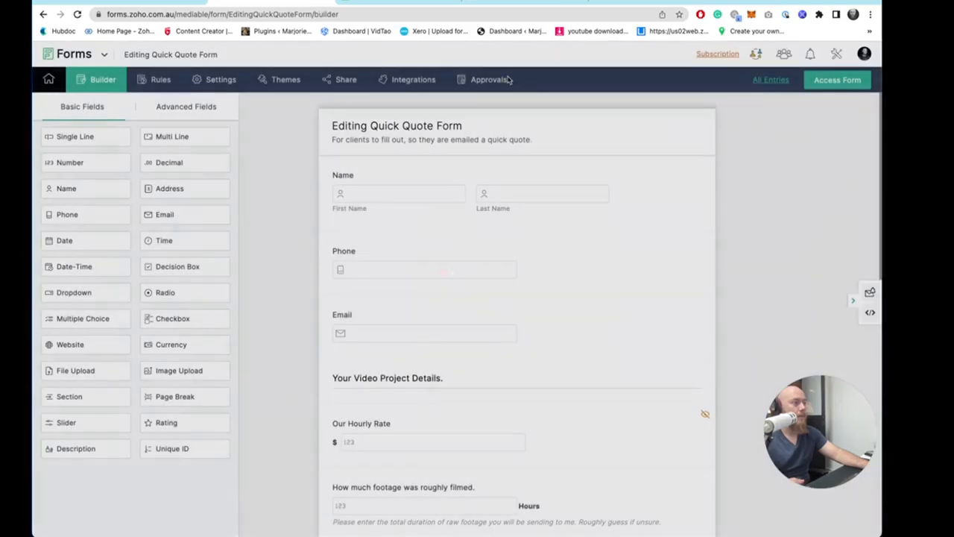
left_click(346, 79)
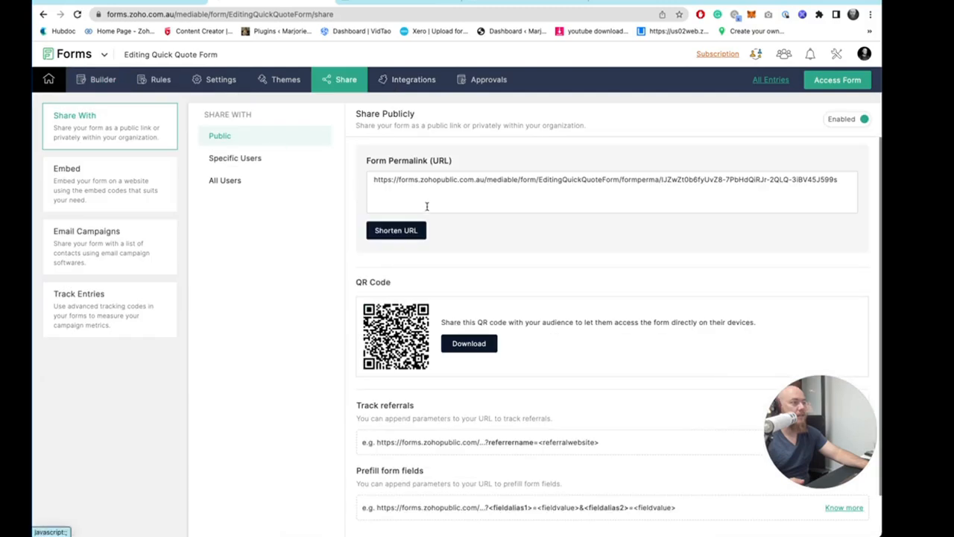
left_click(418, 230)
left_click(497, 244)
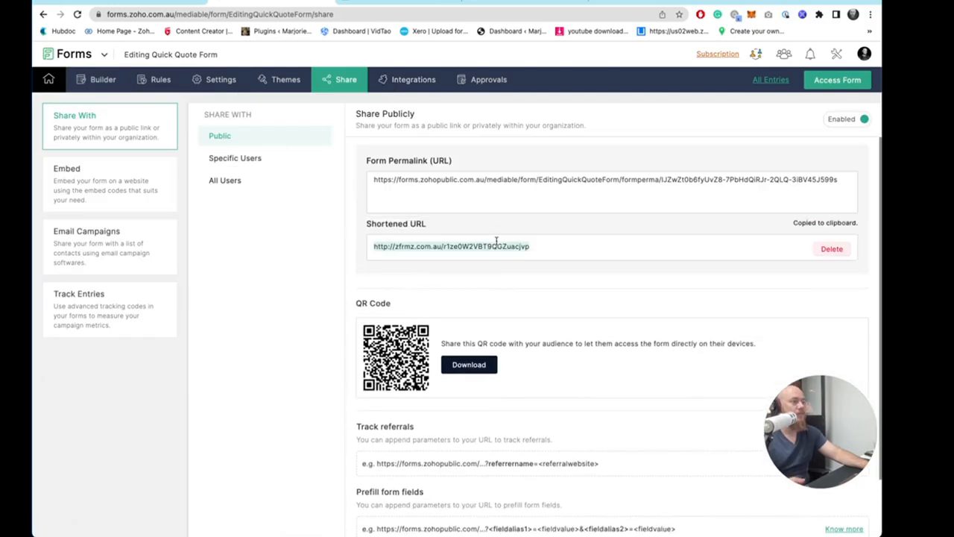